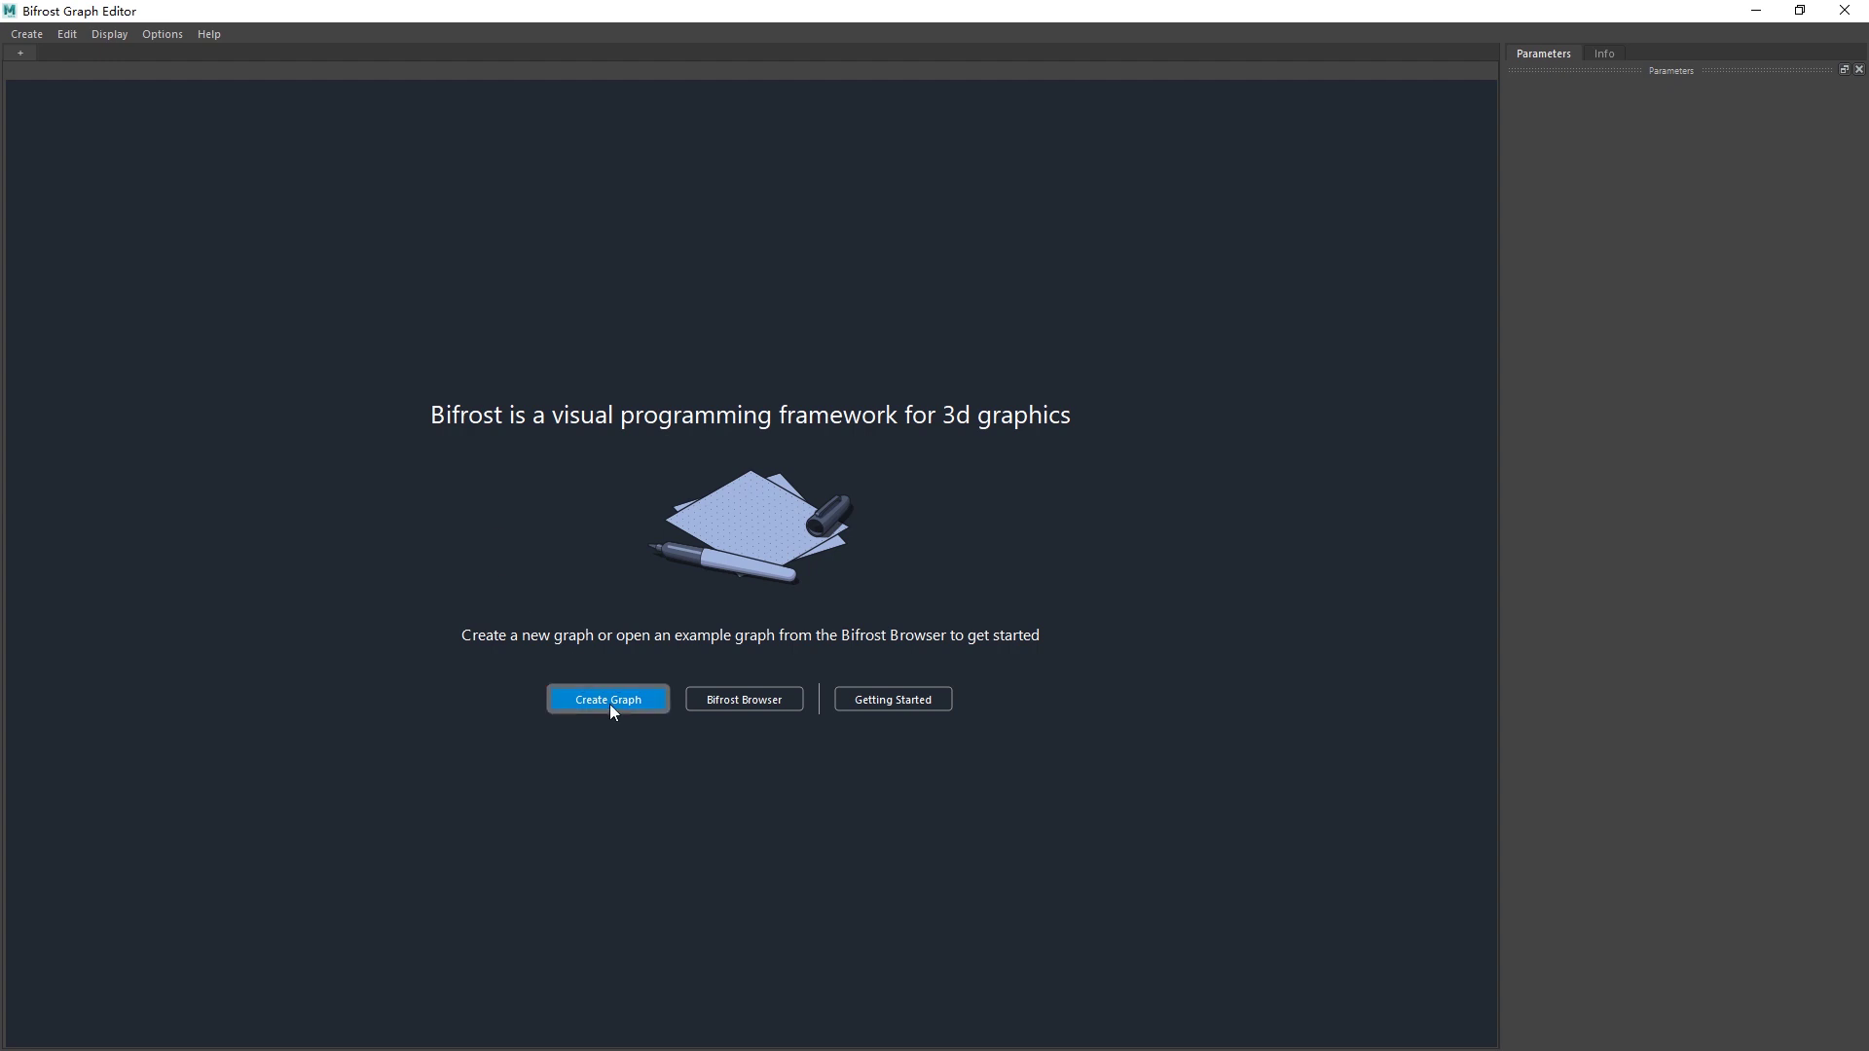
- Create a new graph with curve1 as input and set its Linear Sampling to Length with a Target Segment Length of 0.1
{"action": "left_click", "coordinate": [609, 700]}
{"action": "left_click", "coordinate": [1689, 331]}
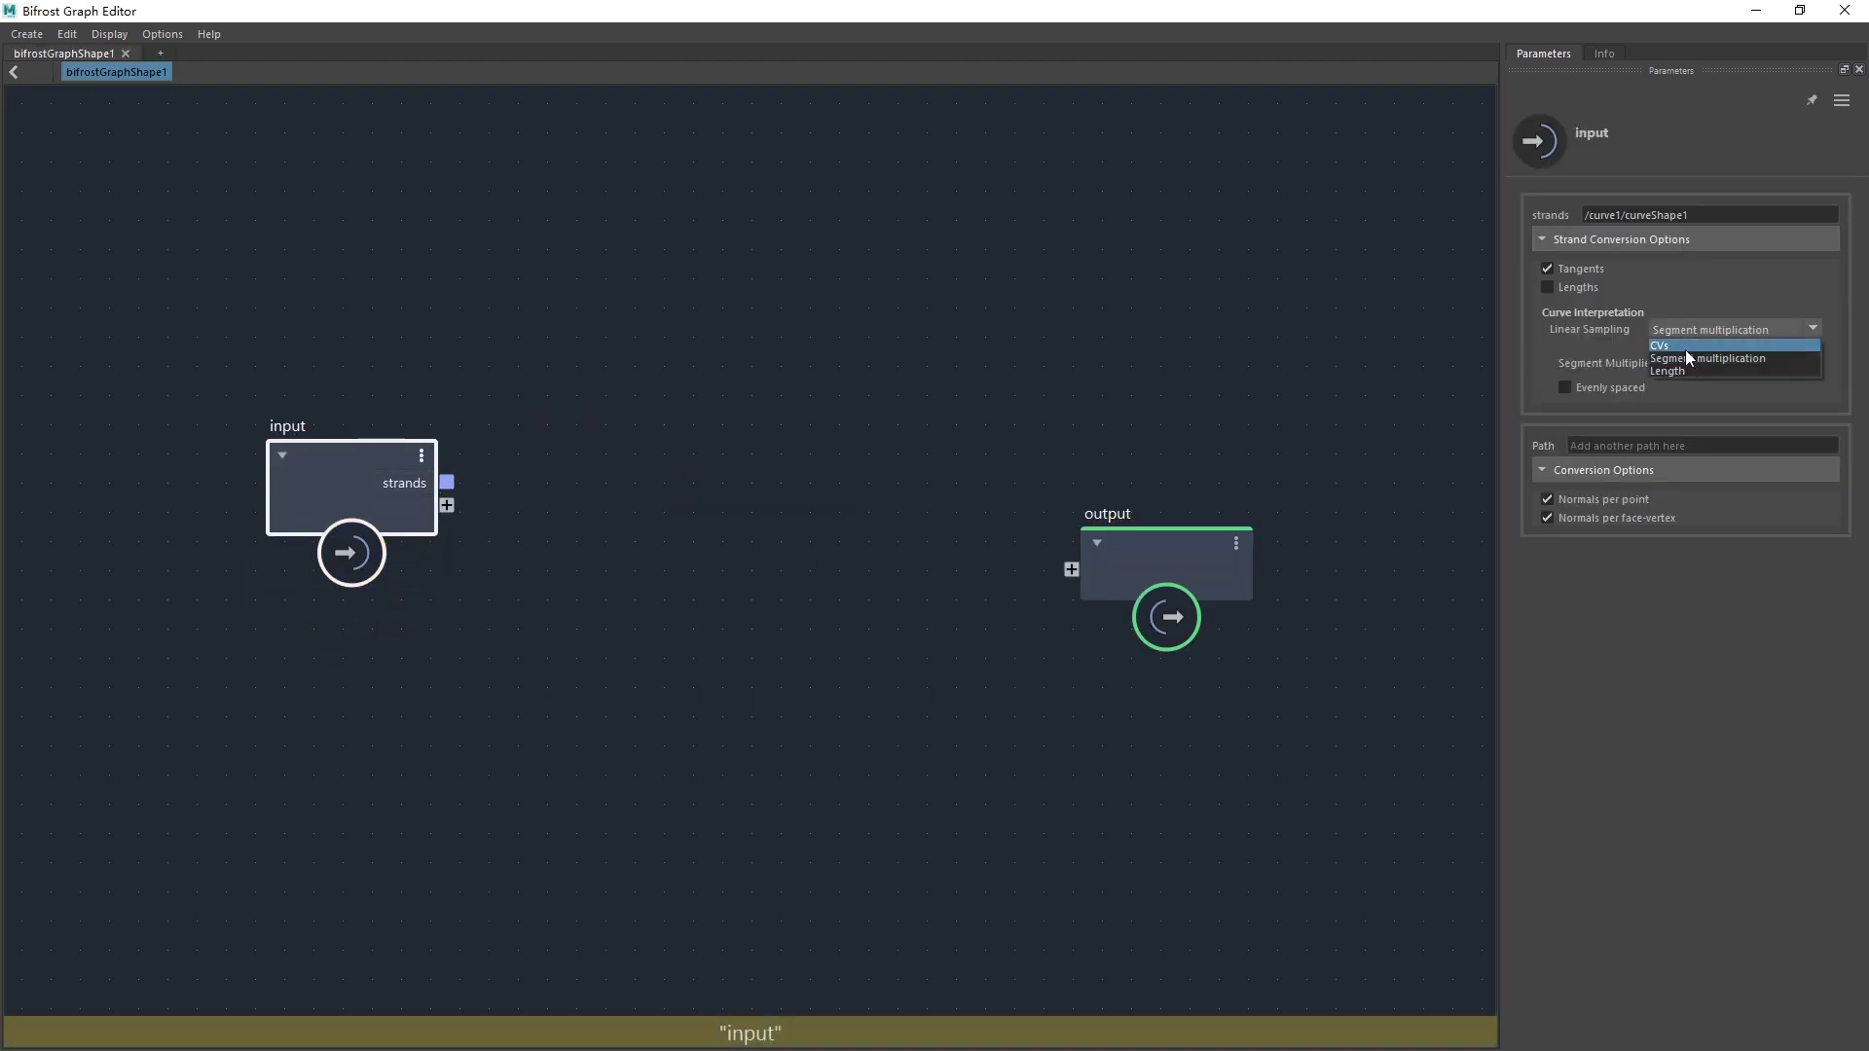
{"action": "left_click", "coordinate": [1692, 371]}
{"action": "left_click", "coordinate": [1715, 364]}
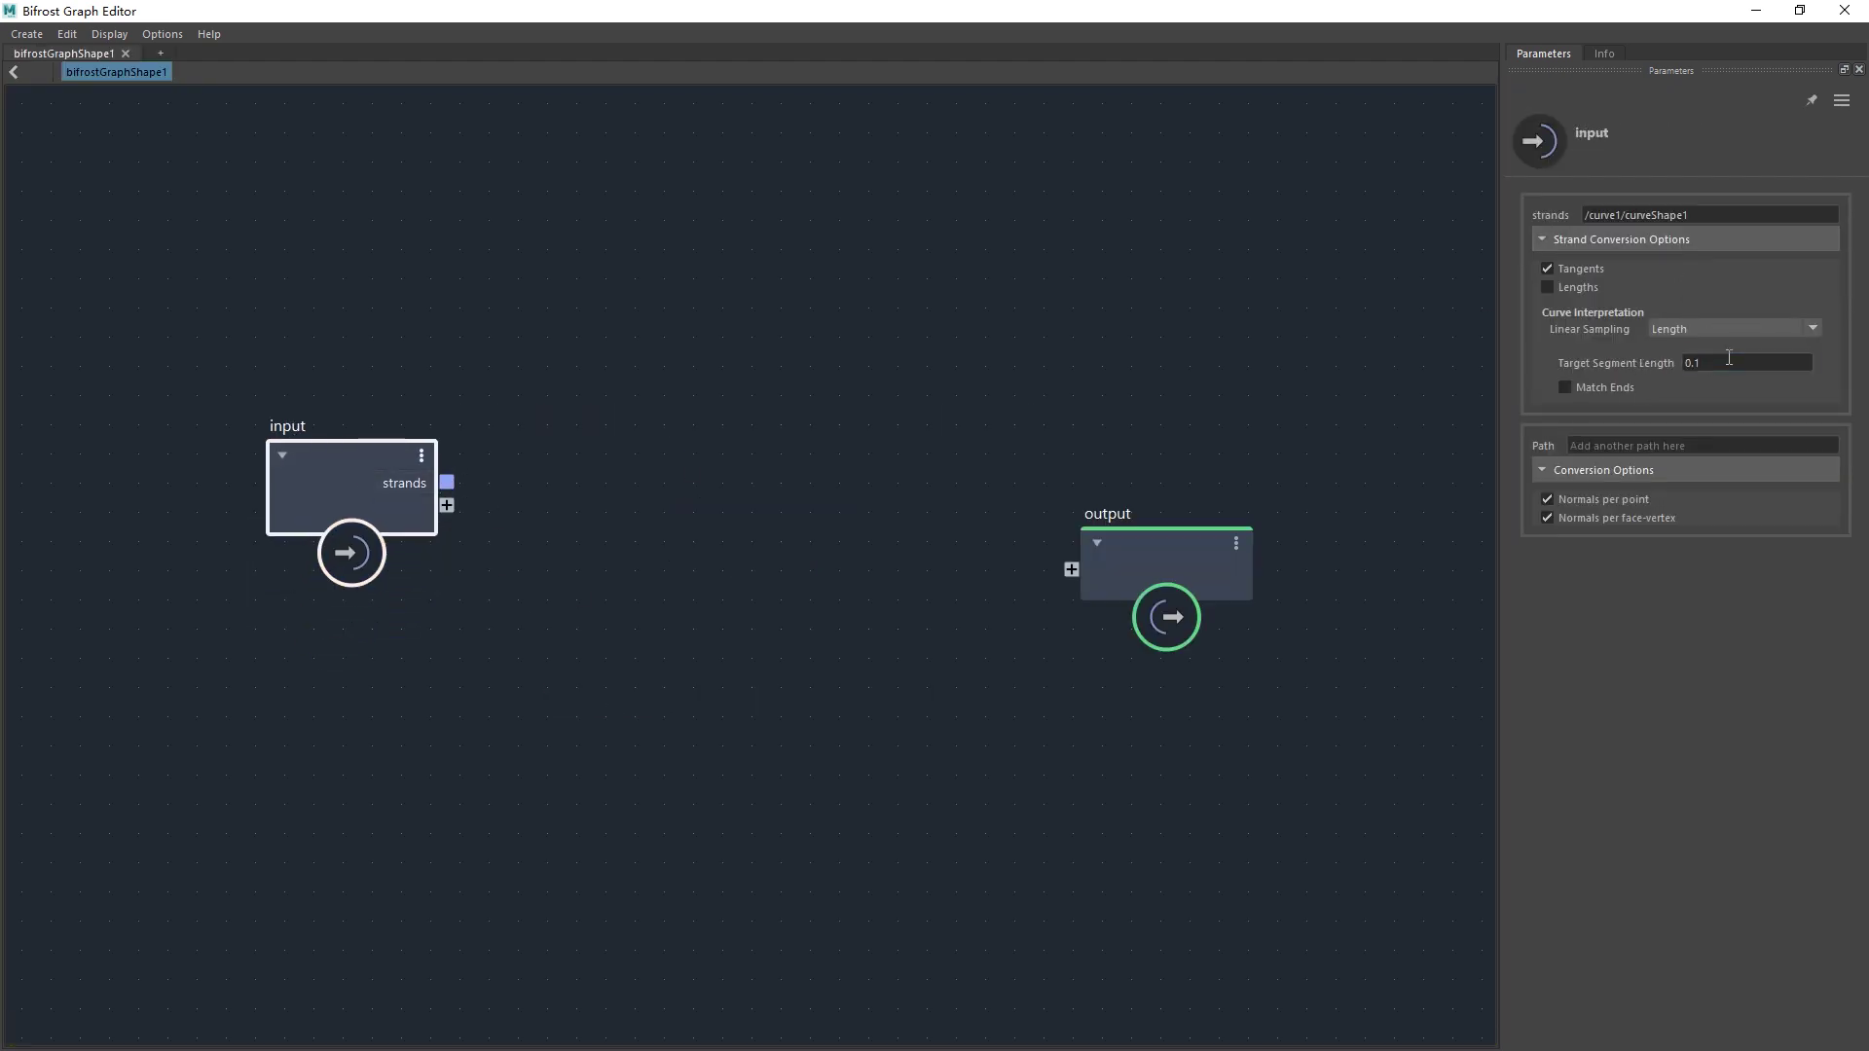
{"action": "left_click", "coordinate": [539, 286]}
- Create a polygon sphere at the base of the curve in the Maya scene and scale it down
{"action": "left_click_drag", "start_coordinate": [876, 10], "coordinate": [1040, 735]}
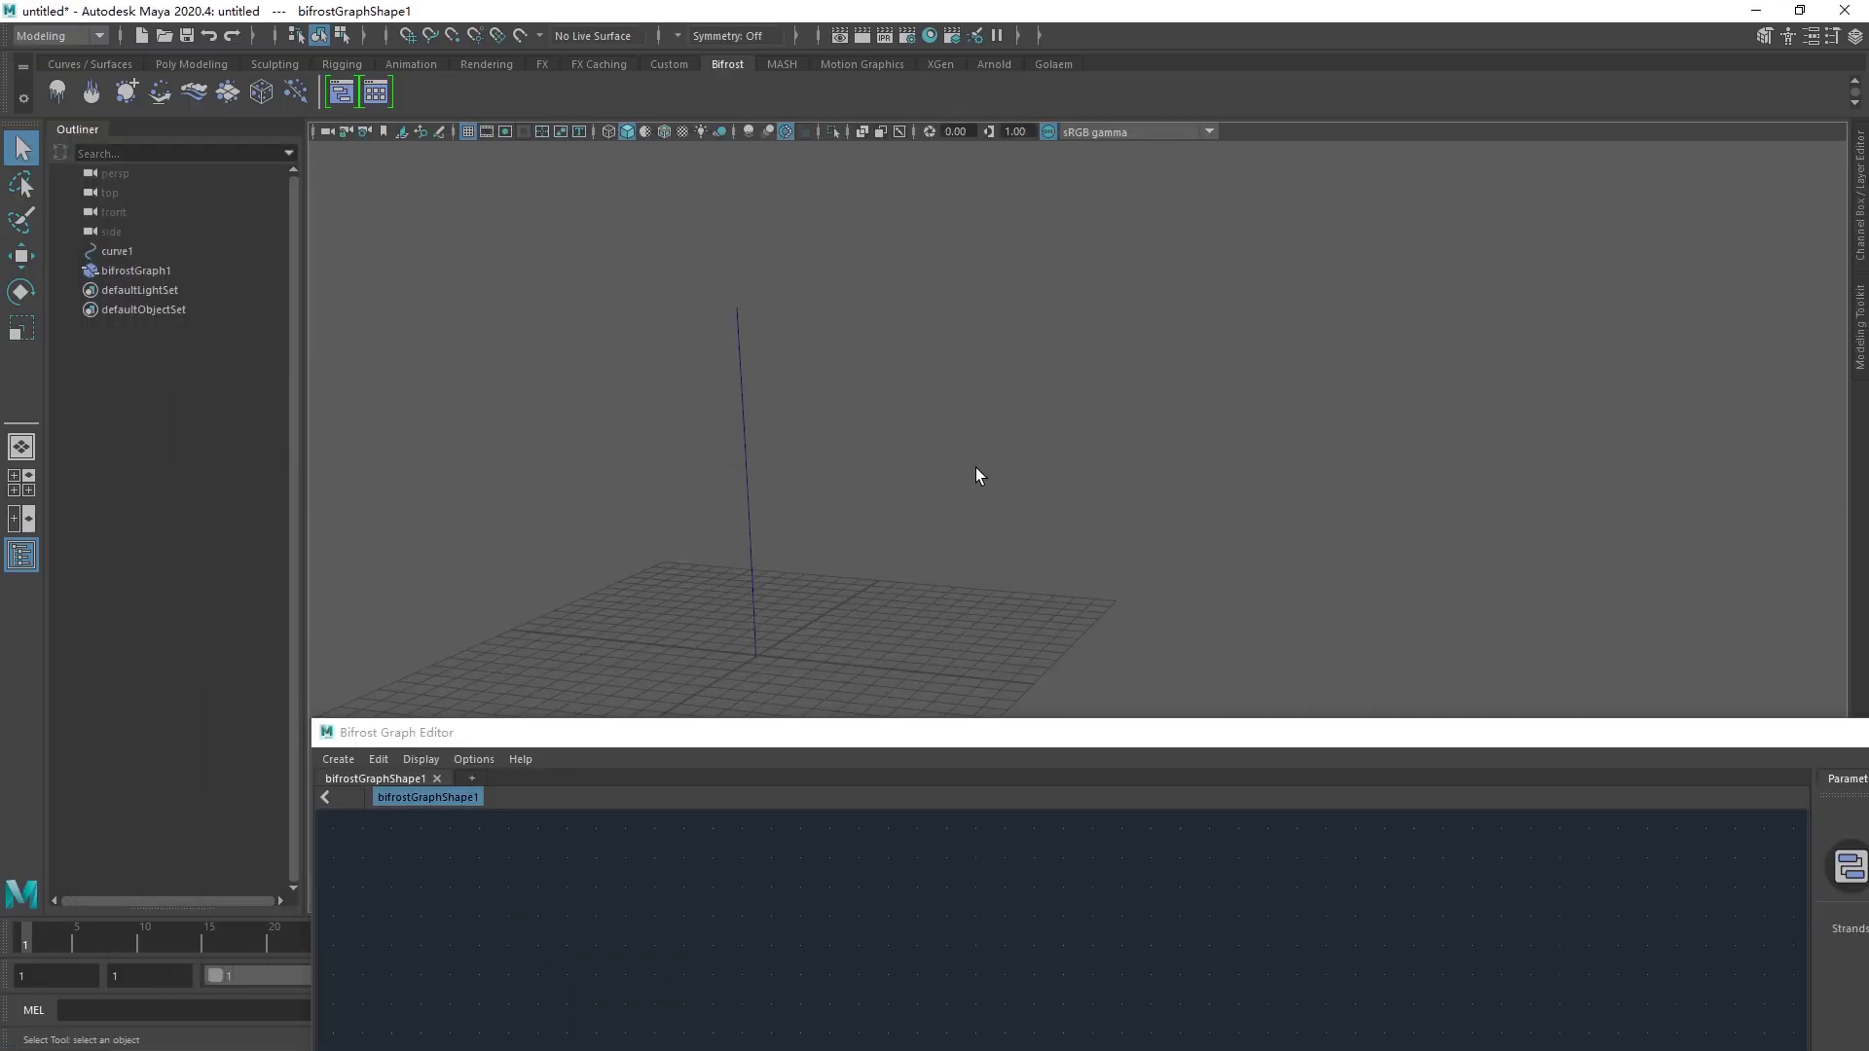
{"action": "right_click_drag", "start_coordinate": [977, 467], "coordinate": [1017, 459], "text": "shift"}
{"action": "left_click_drag", "start_coordinate": [1185, 737], "coordinate": [838, 558]}
{"action": "left_click", "coordinate": [1521, 564]}
{"action": "scroll", "coordinate": [832, 575], "scroll_direction": "up", "scroll_amount": 5}
{"action": "key", "text": "r"}
{"action": "left_click_drag", "start_coordinate": [685, 775], "coordinate": [685, 775]}
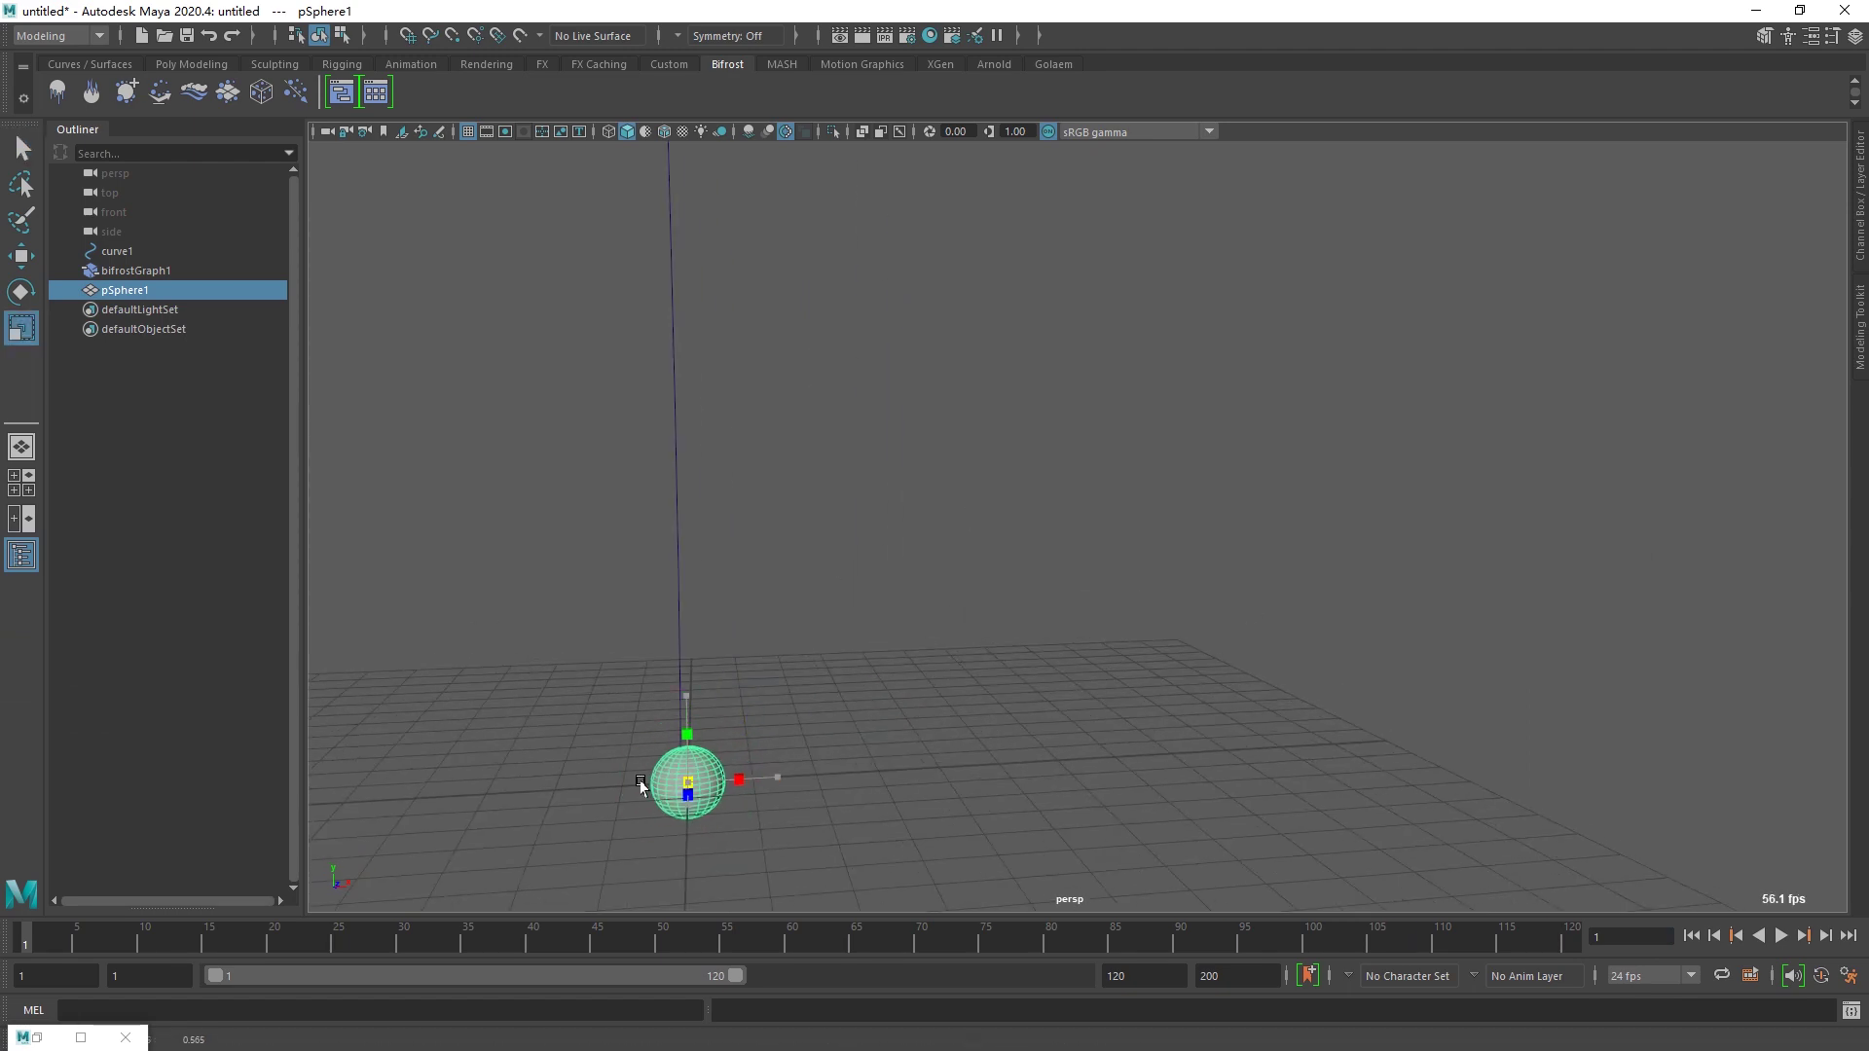
{"action": "key", "text": "w"}
- Bring pSphere1 from the scene into the Bifrost graph as an input node
{"action": "left_click", "coordinate": [80, 1037]}
{"action": "double_click", "coordinate": [322, 10]}
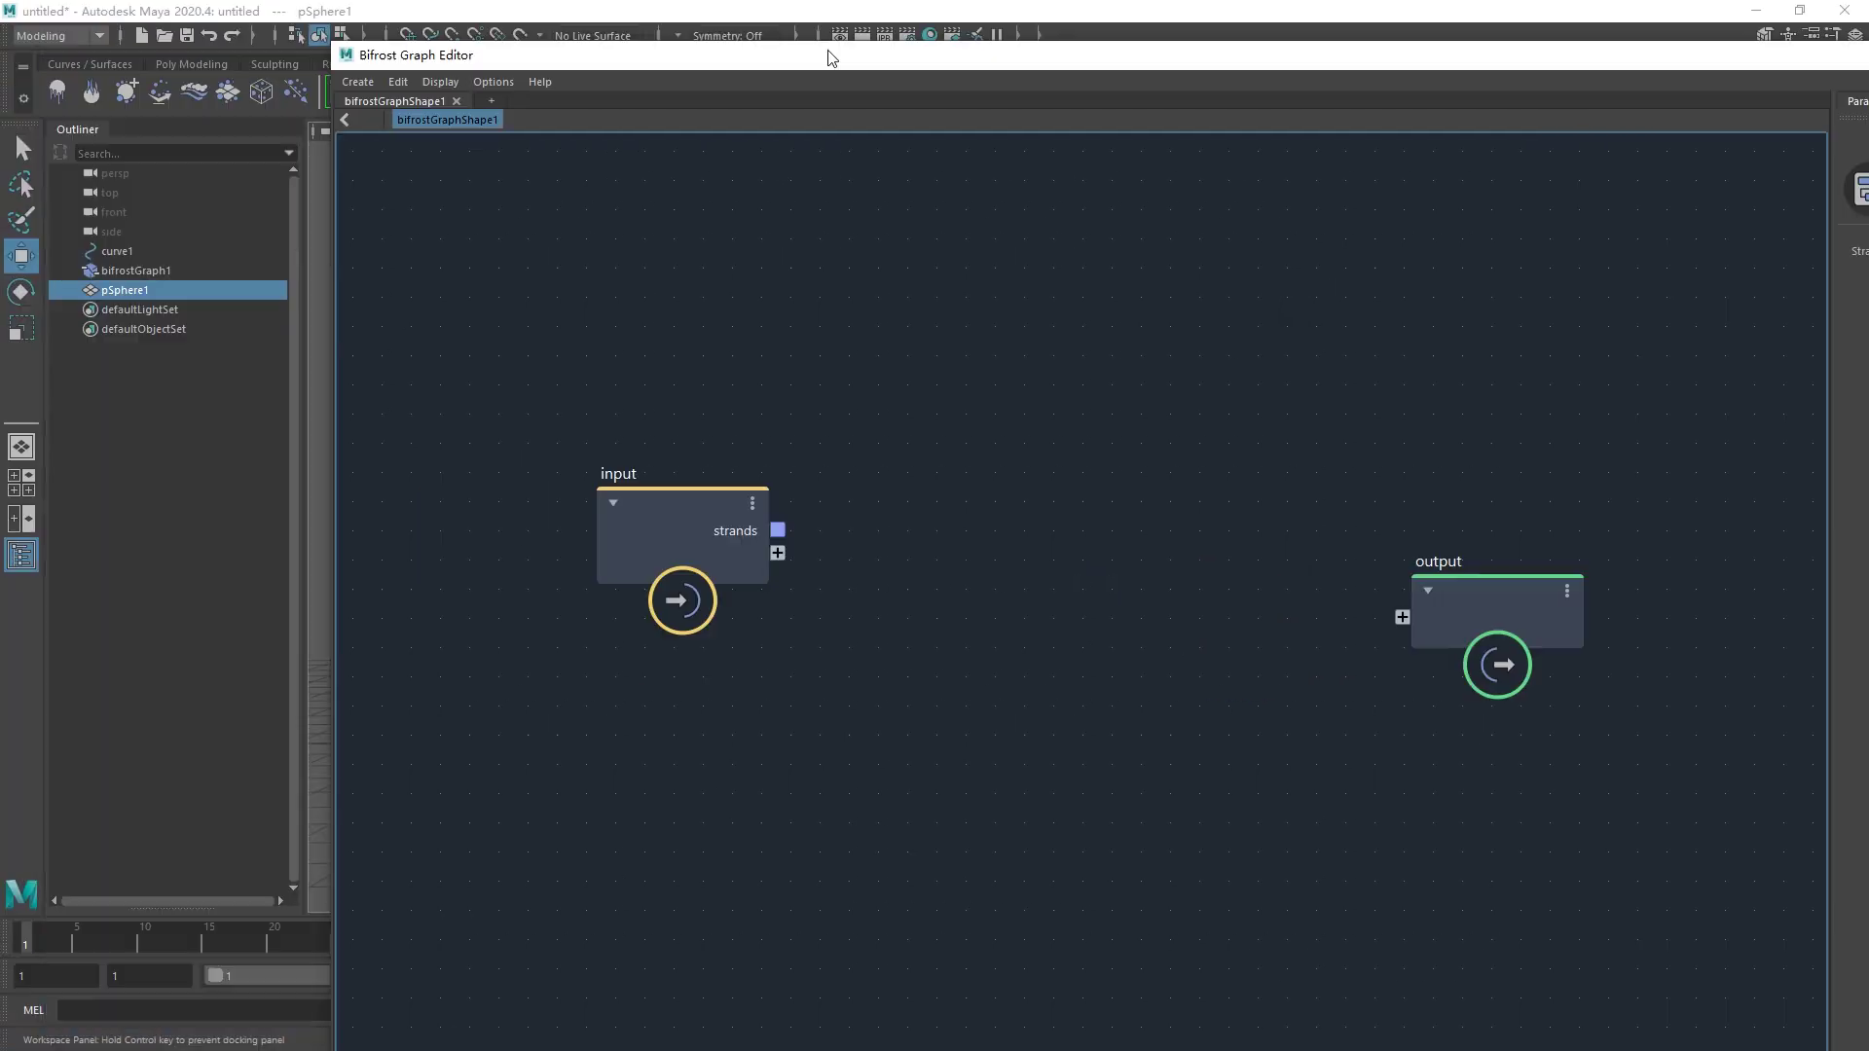
{"action": "left_click_drag", "start_coordinate": [111, 292], "coordinate": [932, 336]}
- Add a basic_particles_graph compound to the graph and explode it into its individual nodes
{"action": "key", "text": "Tab"}
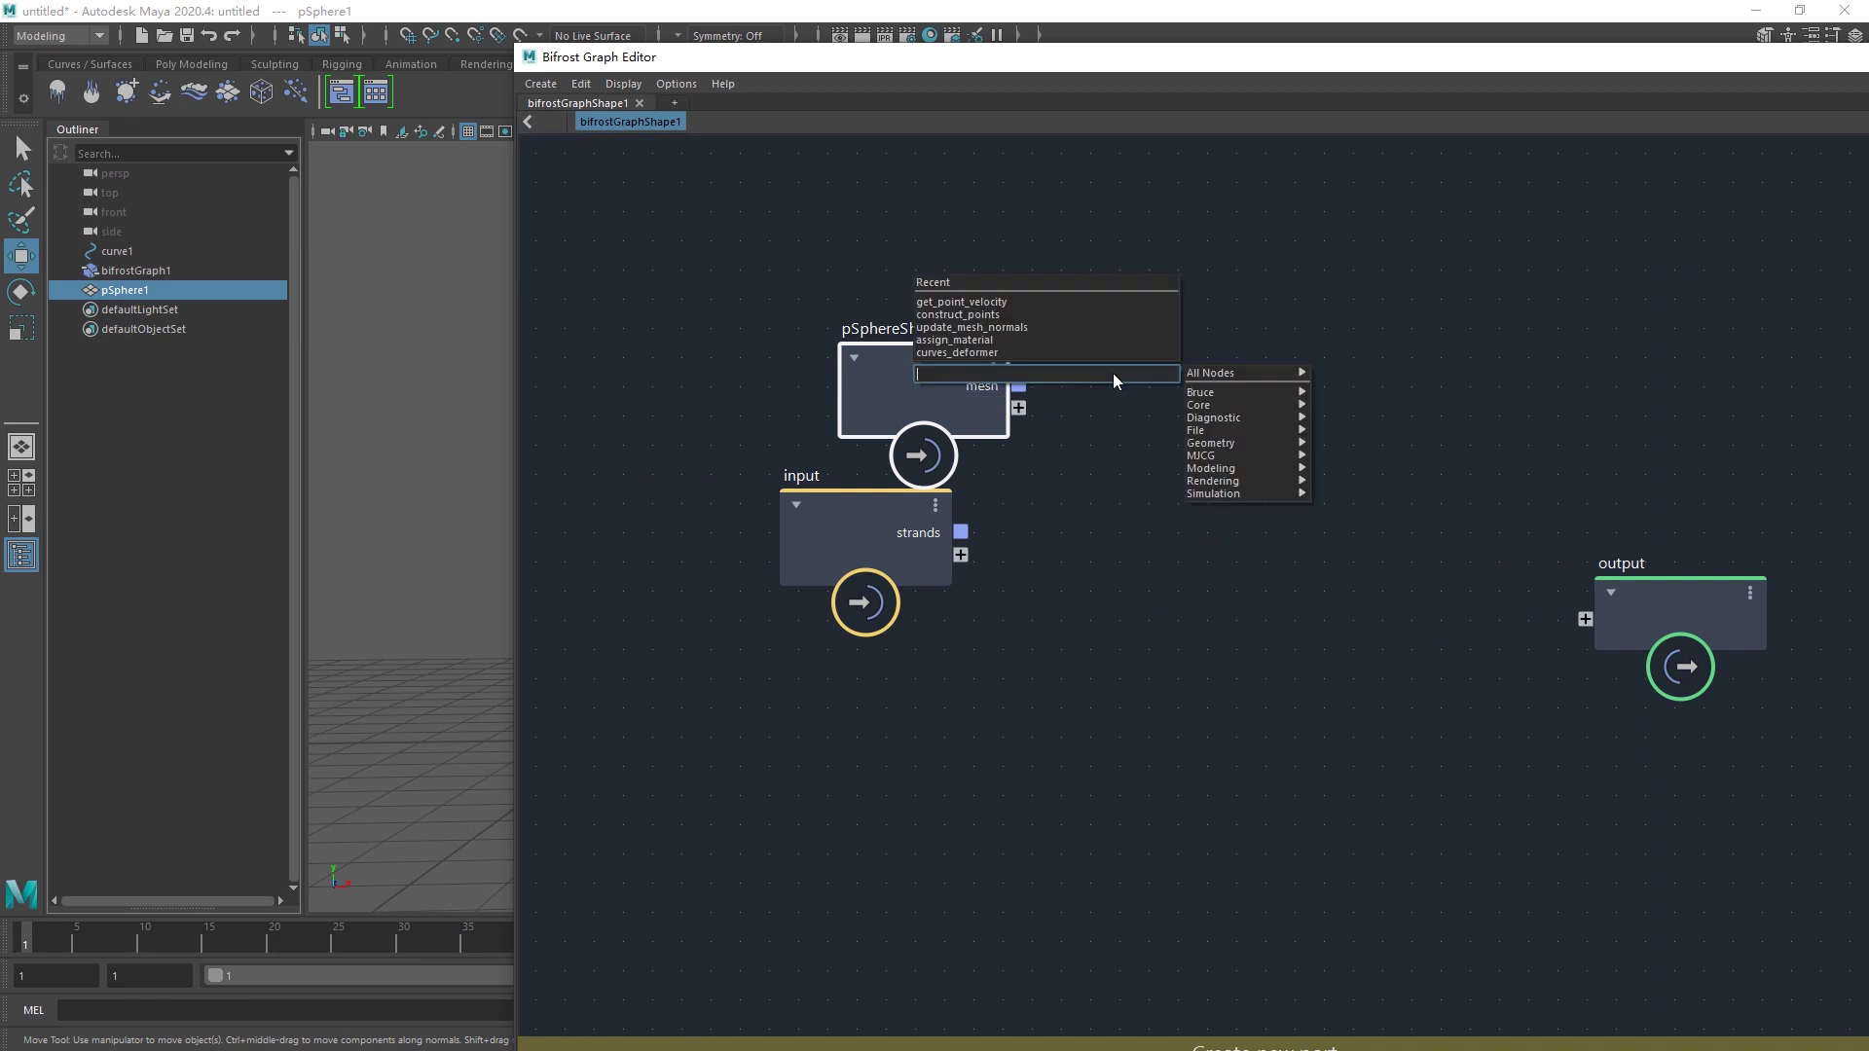
{"action": "type", "text": "ba"}
{"action": "left_click", "coordinate": [1015, 443]}
{"action": "left_click_drag", "start_coordinate": [1134, 396], "coordinate": [1275, 356]}
{"action": "right_click", "coordinate": [1275, 362]}
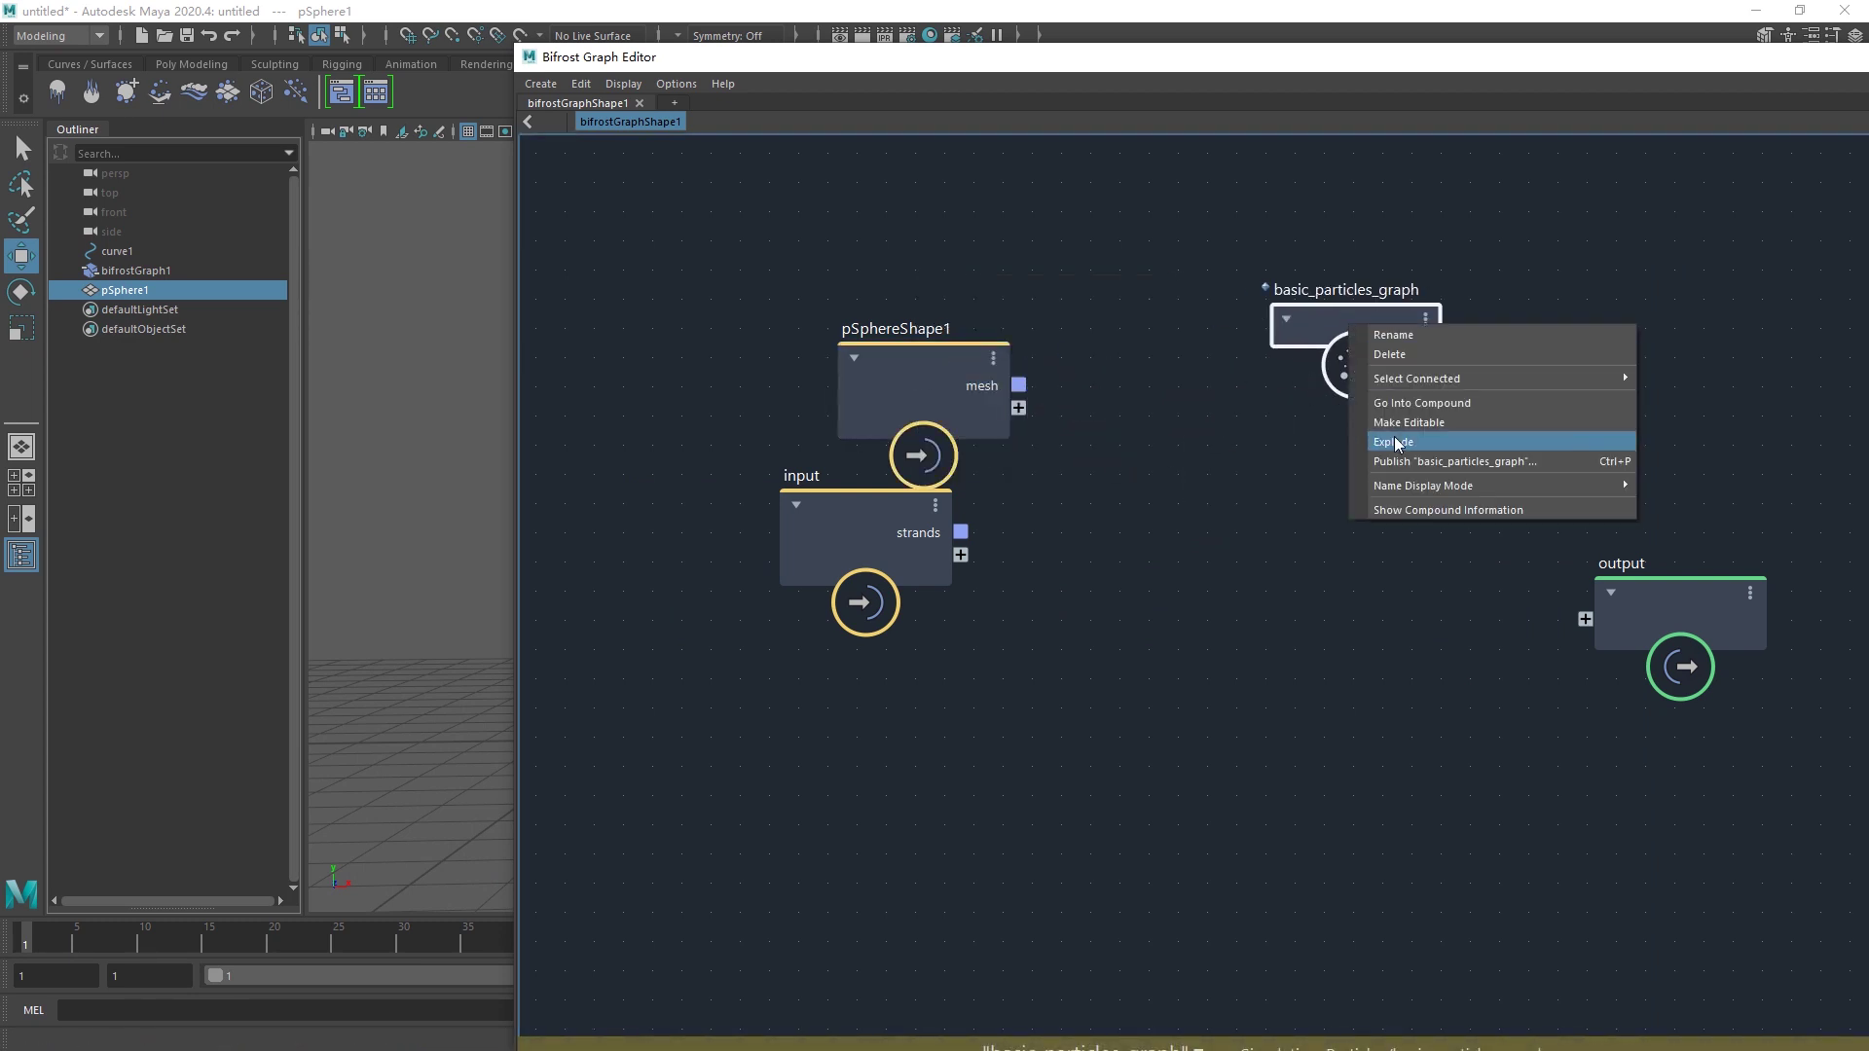
{"action": "left_click", "coordinate": [1411, 441]}
- Connect the pSphereShape1 mesh output to the geometry port of source_particles and maximize the graph editor
{"action": "left_click_drag", "start_coordinate": [1019, 385], "coordinate": [1125, 170]}
{"action": "middle_click_drag", "start_coordinate": [1521, 603], "coordinate": [1226, 720], "text": "alt"}
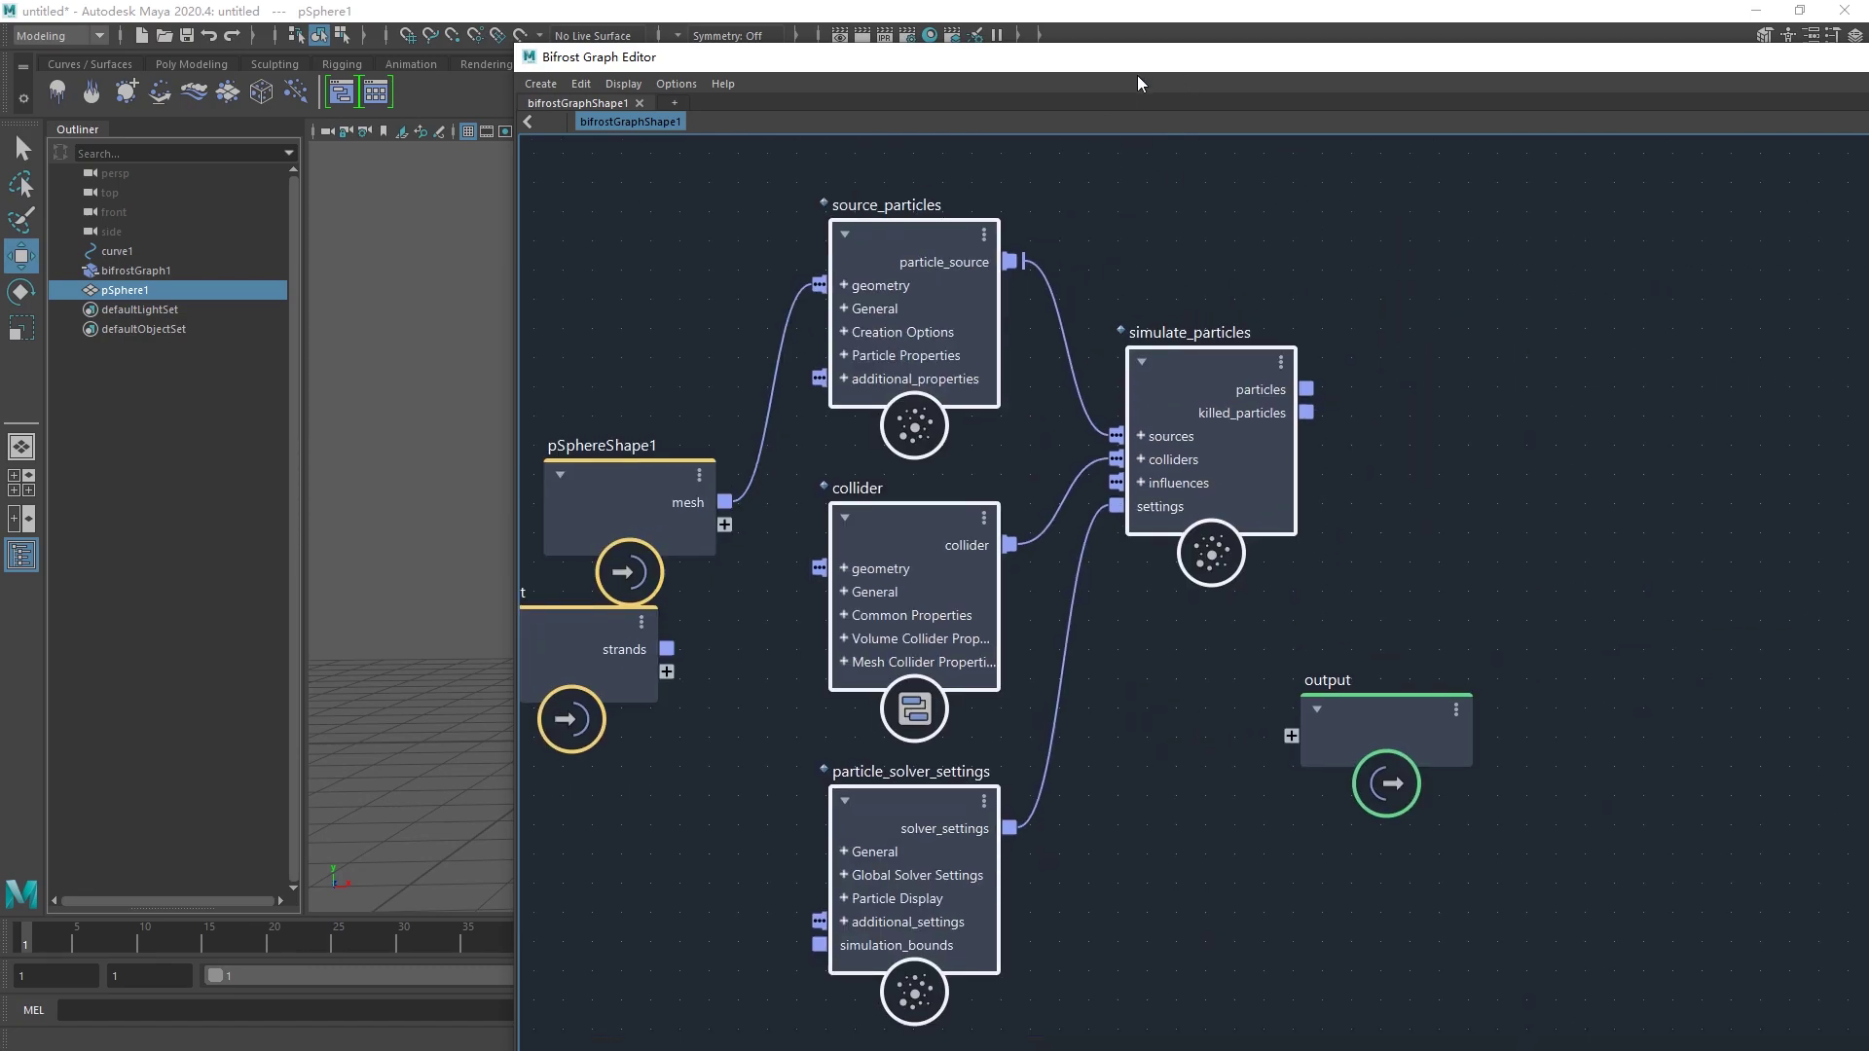
{"action": "double_click", "coordinate": [1137, 68]}
- Enable Live Forever on source_particles and Label Point Id on particle_solver_settings
{"action": "left_click", "coordinate": [806, 665]}
{"action": "left_click", "coordinate": [434, 235]}
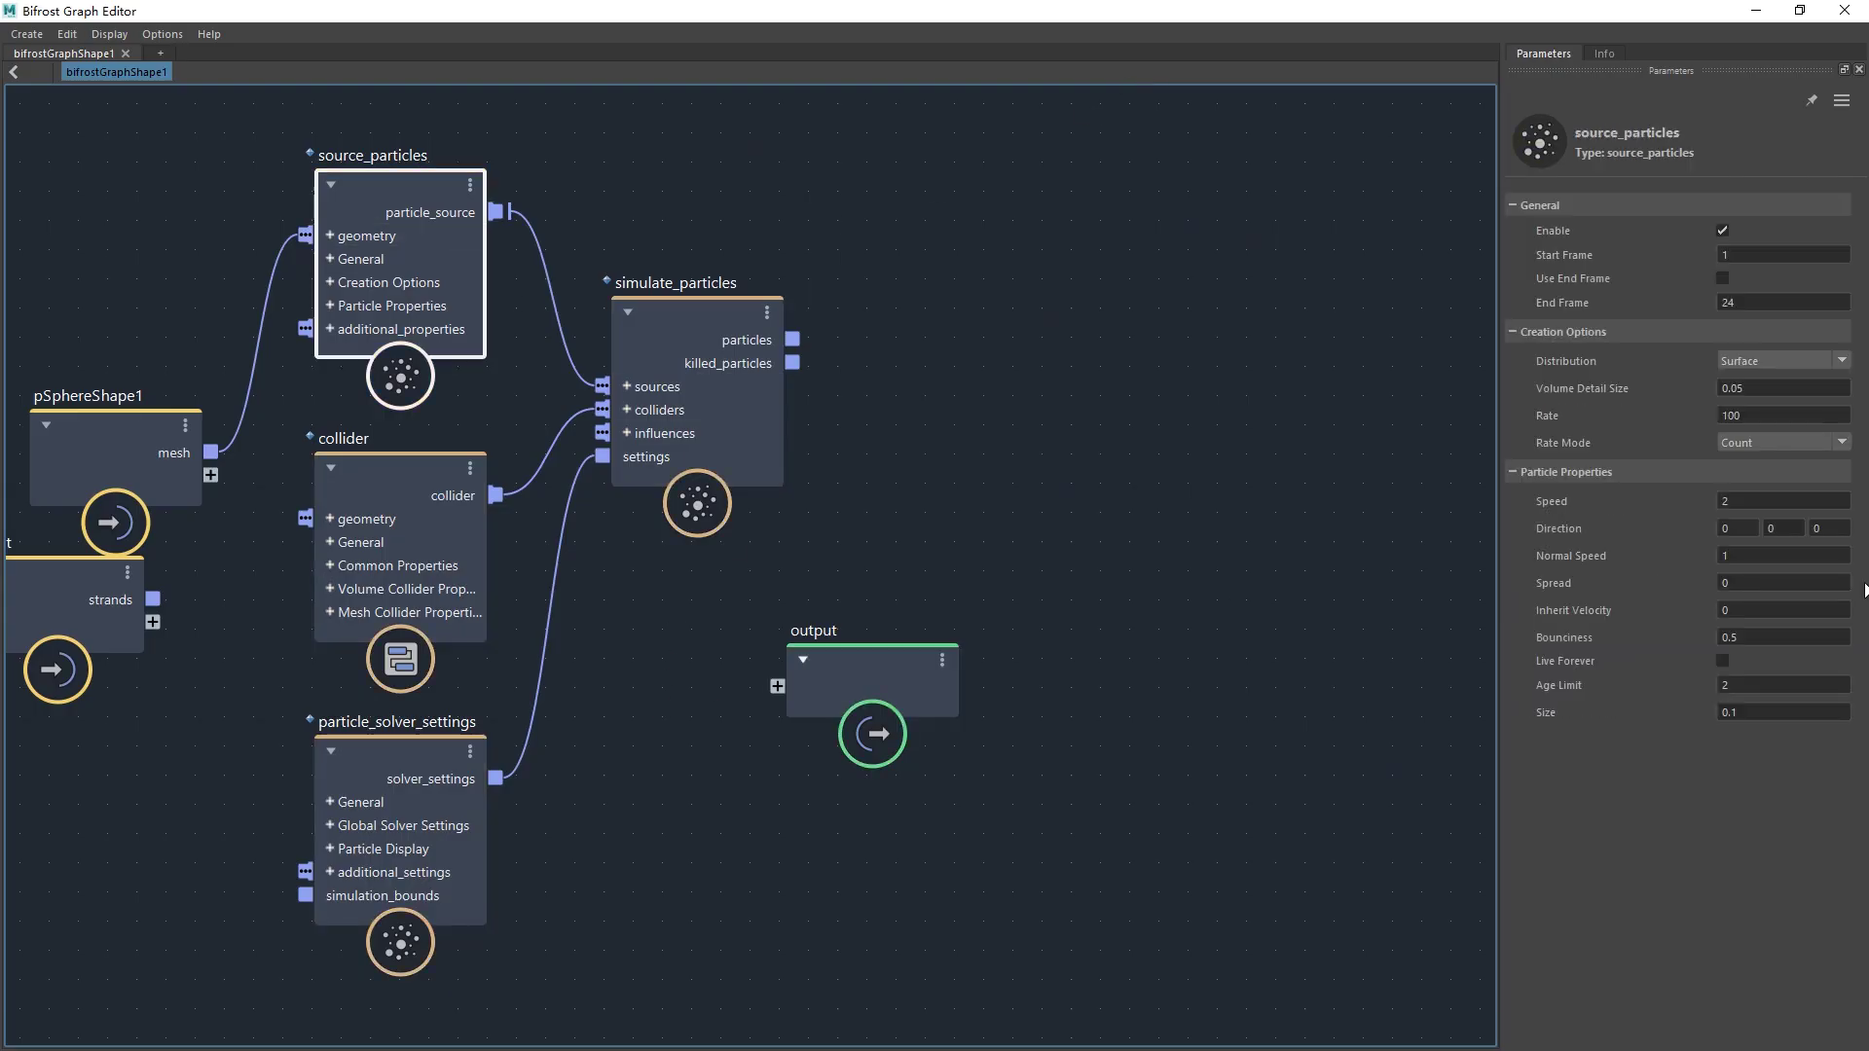
{"action": "double_click", "coordinate": [1738, 502]}
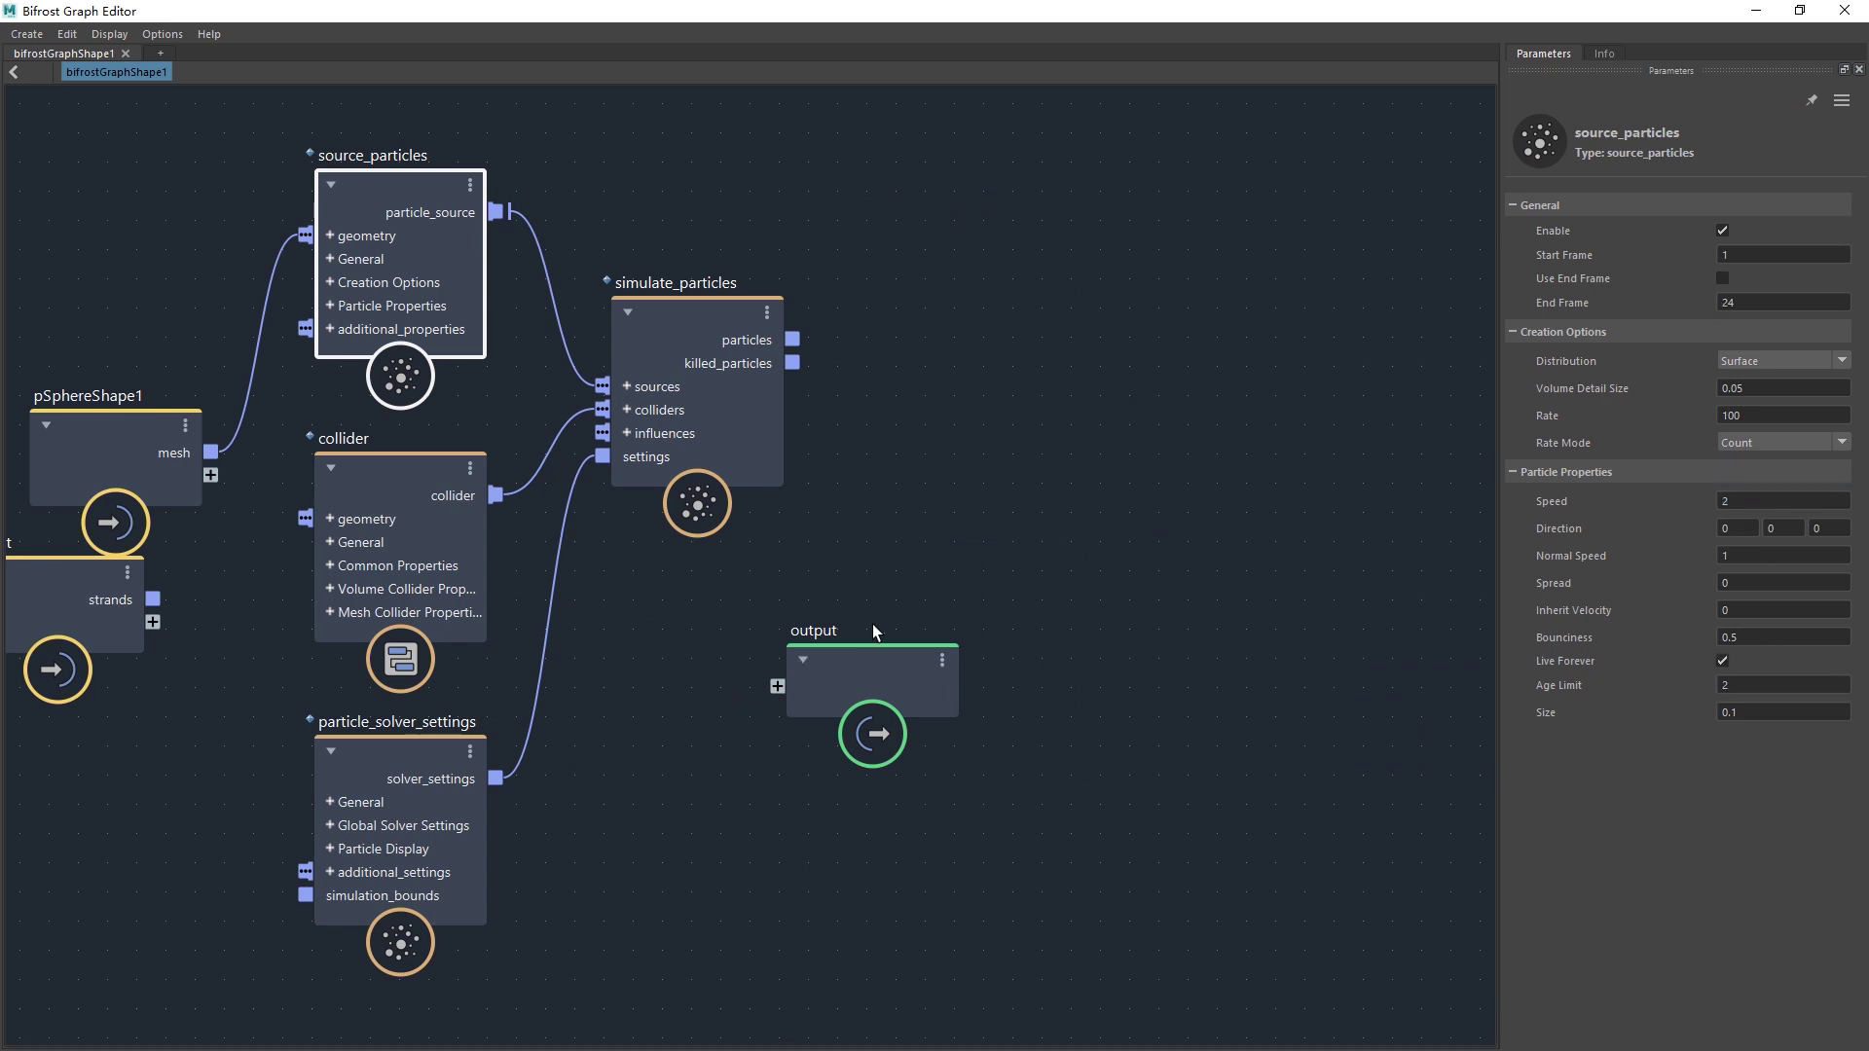
{"action": "left_click", "coordinate": [429, 779]}
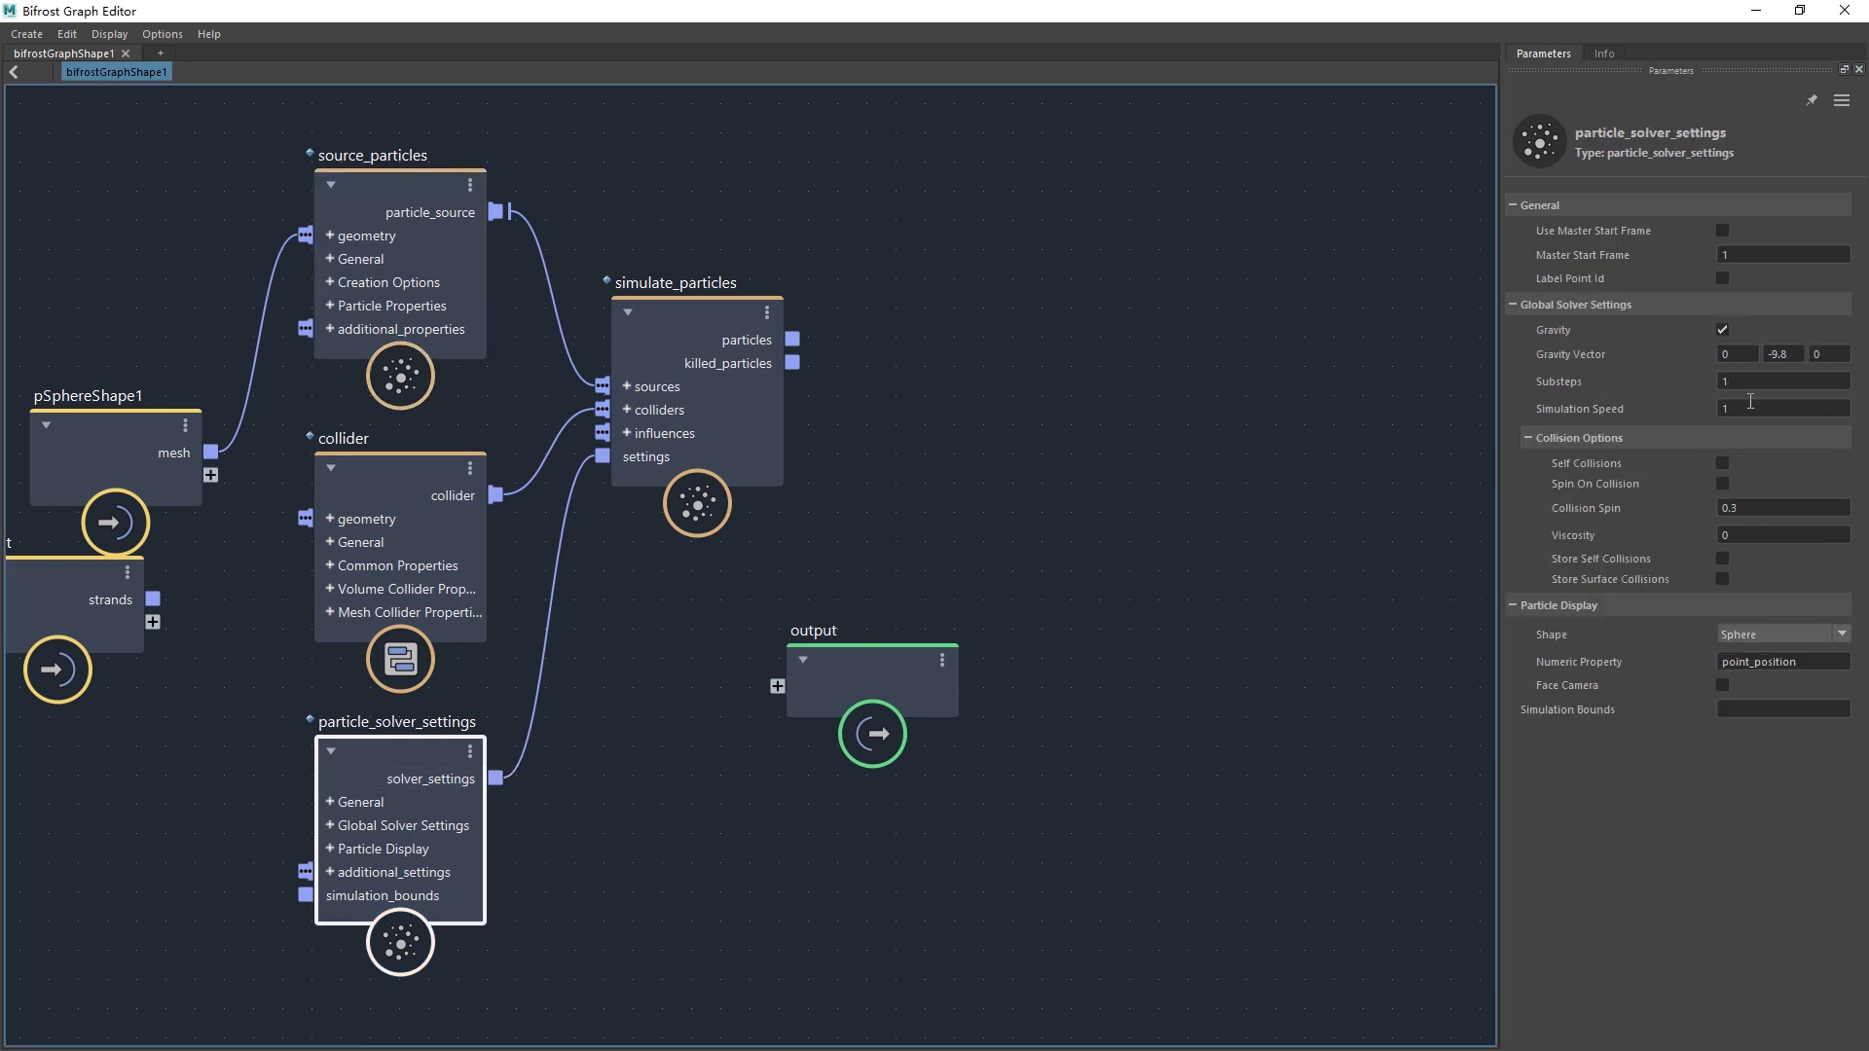
{"action": "left_click", "coordinate": [1724, 278]}
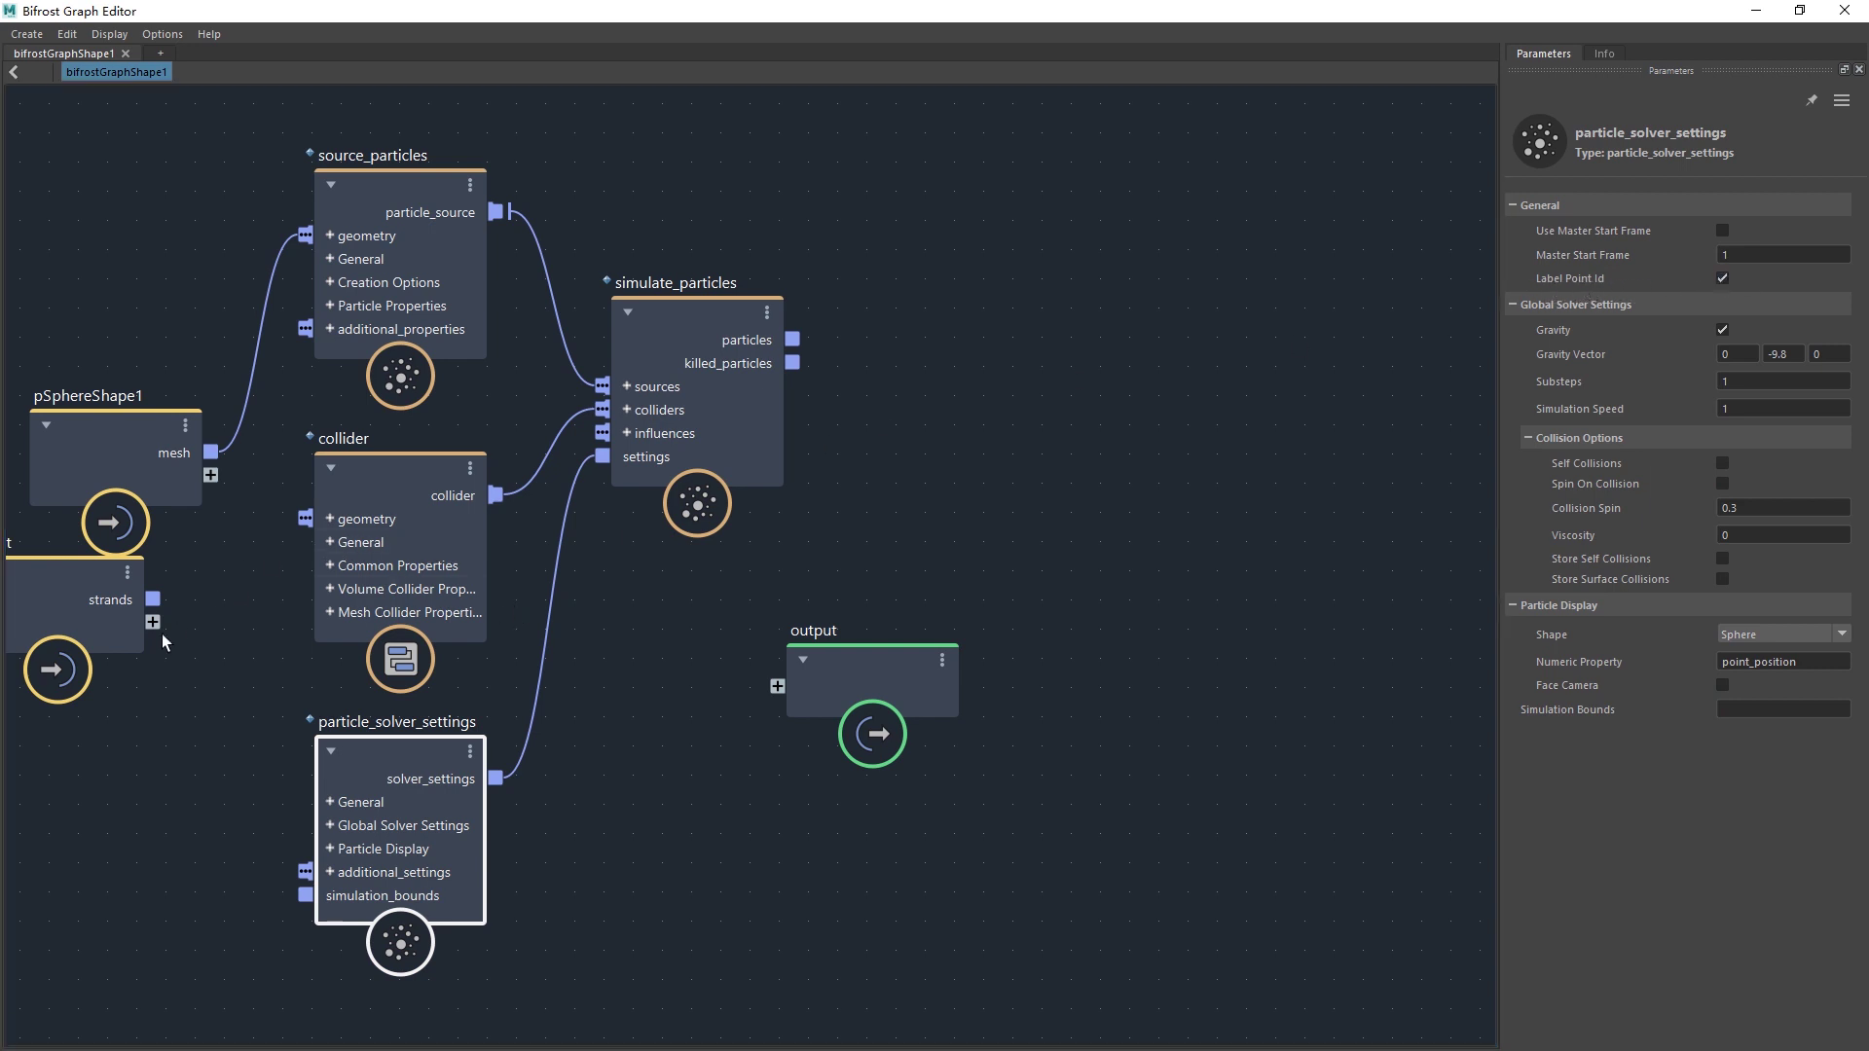
- Spread out the curve input and pSphereShape1 nodes to make room beside the particle nodes
{"action": "middle_click_drag", "start_coordinate": [178, 674], "coordinate": [517, 629], "text": "alt"}
{"action": "left_click_drag", "start_coordinate": [425, 582], "coordinate": [275, 626]}
{"action": "left_click_drag", "start_coordinate": [441, 470], "coordinate": [389, 309]}
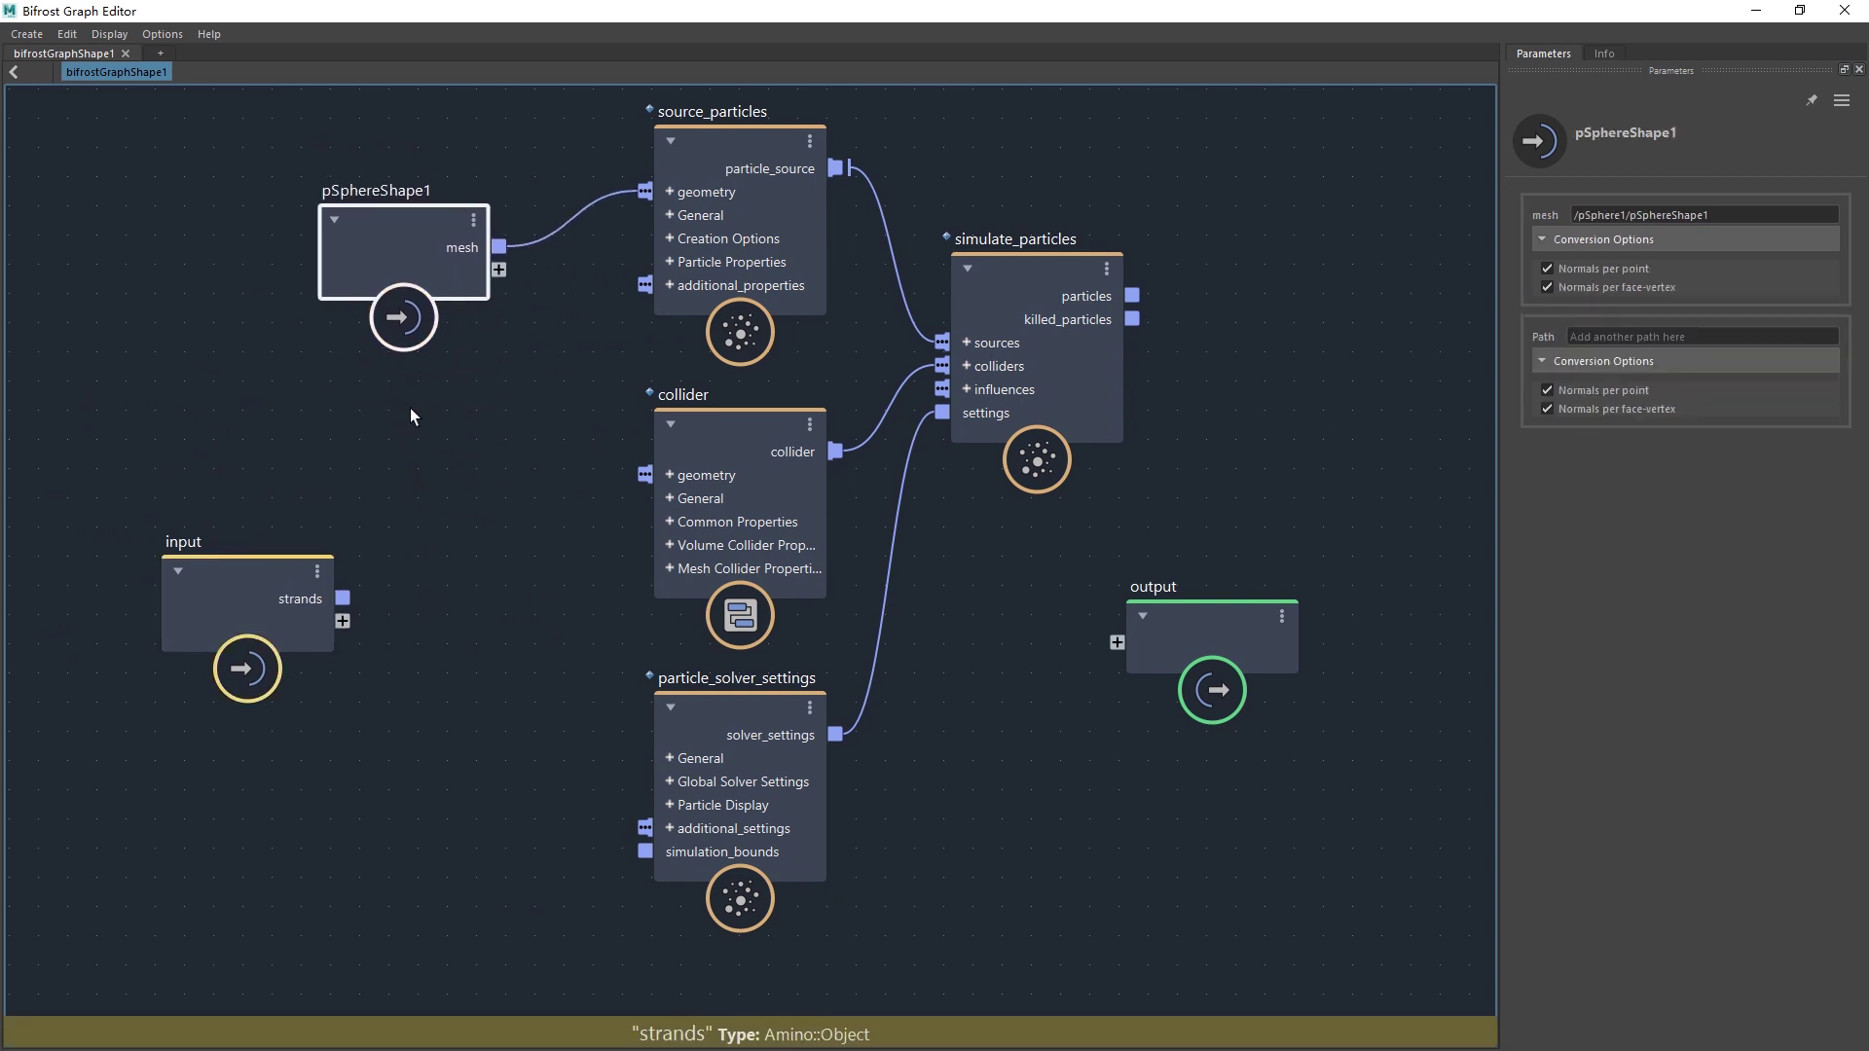
- Add a curves_deformer node and place it beyond simulate_particles, with the output node moved above it
{"action": "left_click", "coordinate": [411, 417]}
{"action": "key", "text": "Tab"}
{"action": "mouse_move", "coordinate": [562, 536]}
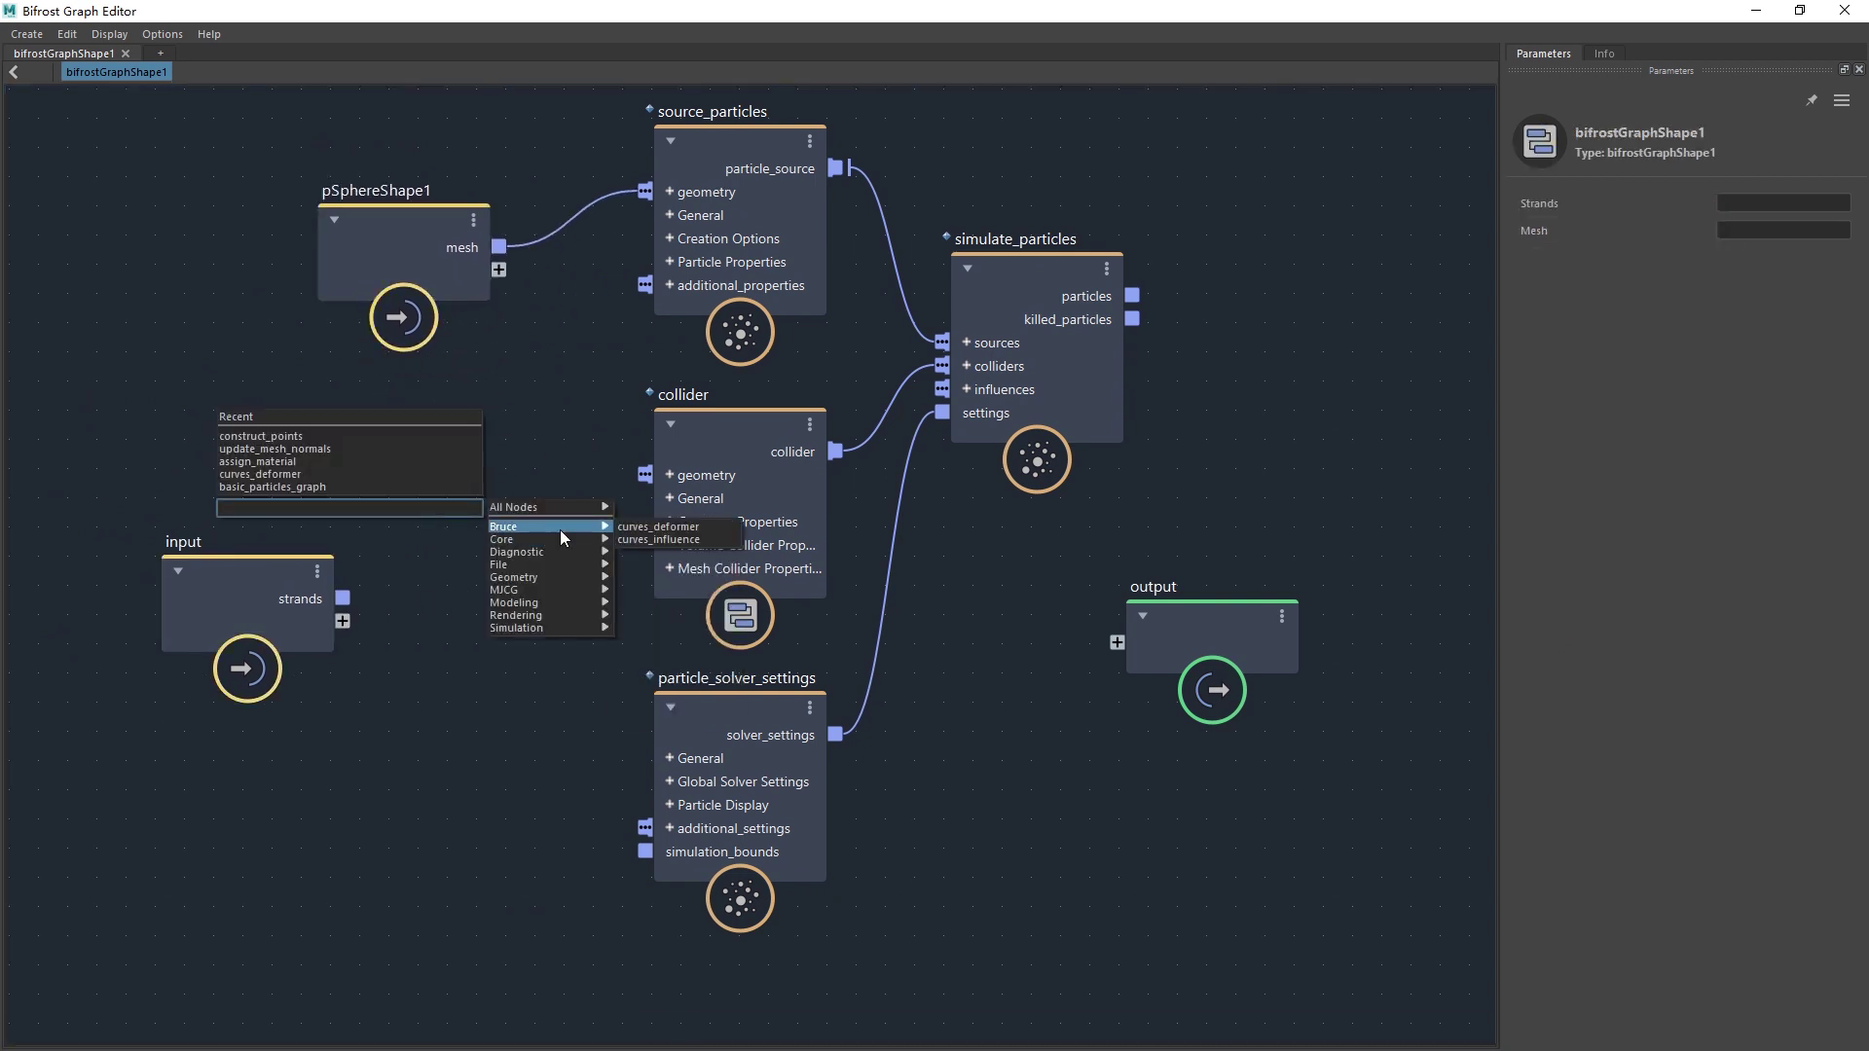
{"action": "left_click", "coordinate": [654, 530]}
{"action": "left_click_drag", "start_coordinate": [411, 536], "coordinate": [357, 795]}
{"action": "left_click_drag", "start_coordinate": [268, 625], "coordinate": [181, 626]}
{"action": "left_click_drag", "start_coordinate": [392, 834], "coordinate": [1333, 710]}
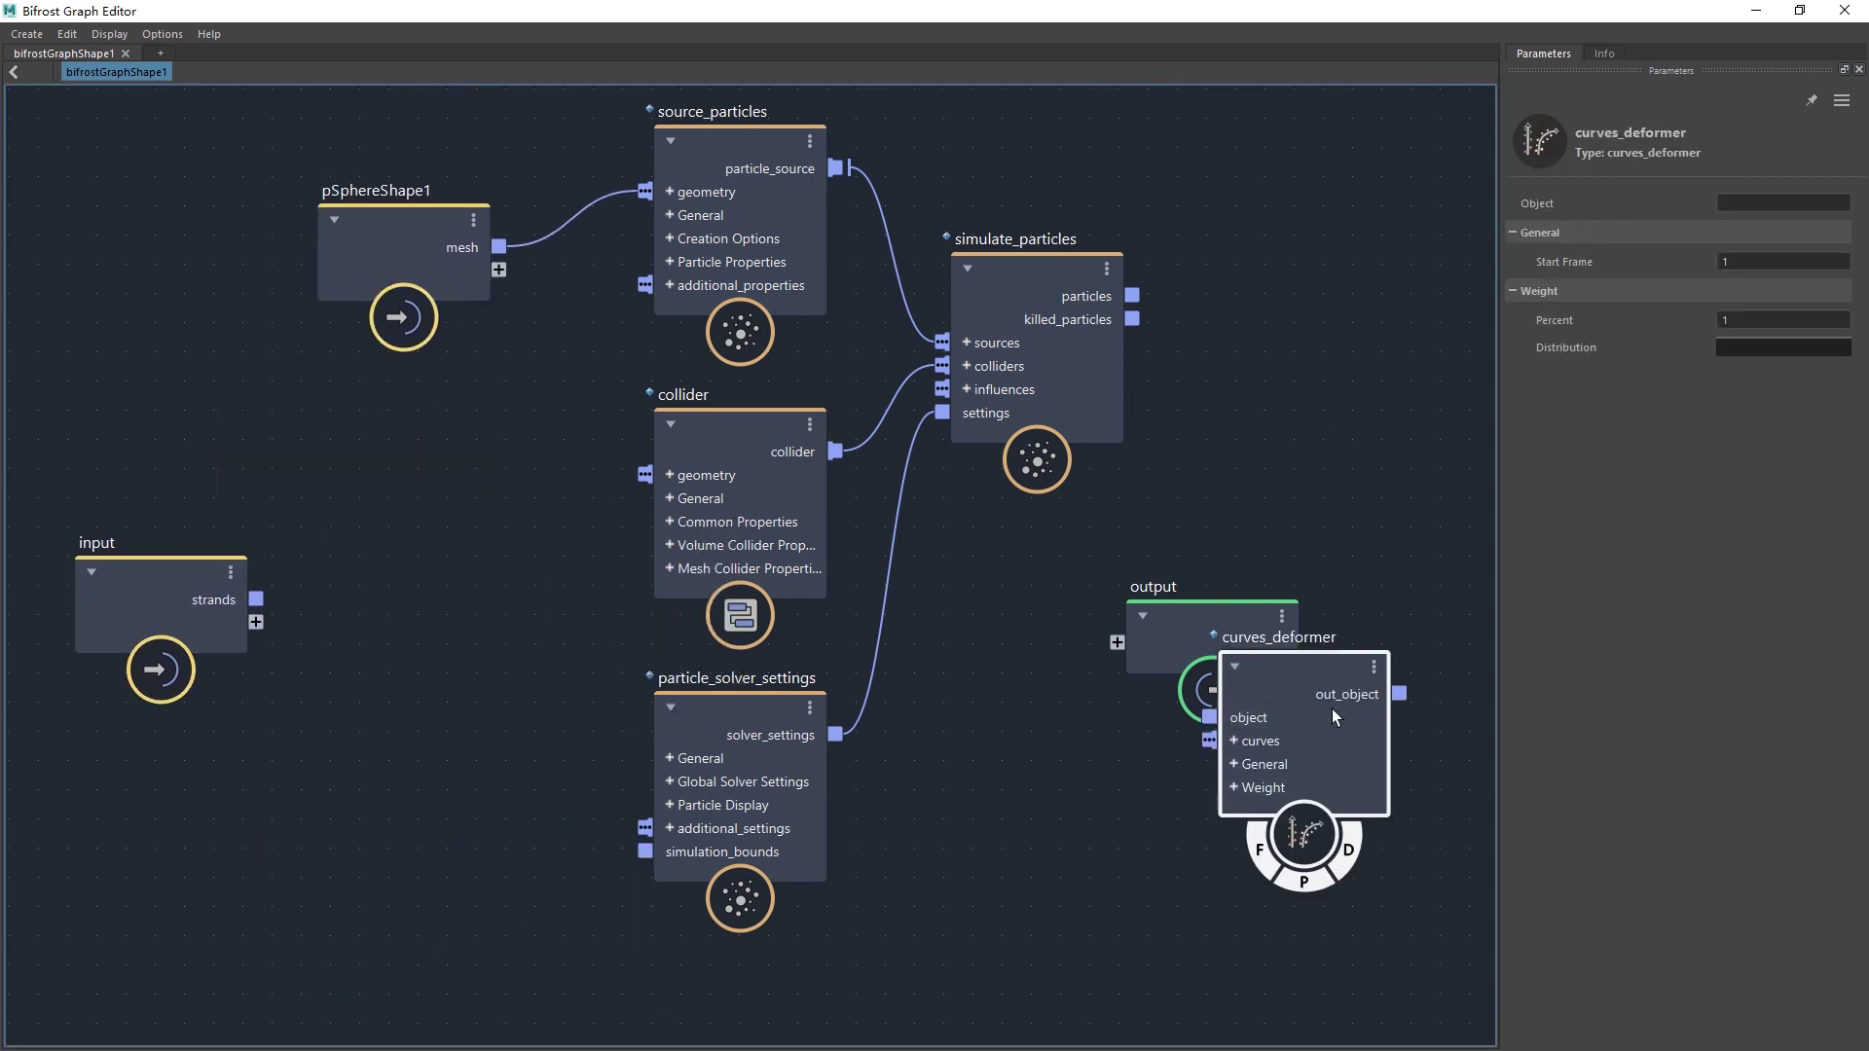
{"action": "left_click_drag", "start_coordinate": [1205, 634], "coordinate": [1469, 417]}
{"action": "middle_click_drag", "start_coordinate": [1430, 573], "coordinate": [948, 572], "text": "alt"}
- Read the curves_deformer note on the particle ID property and check Label Point Id in particle_solver_settings
{"action": "left_click", "coordinate": [839, 732]}
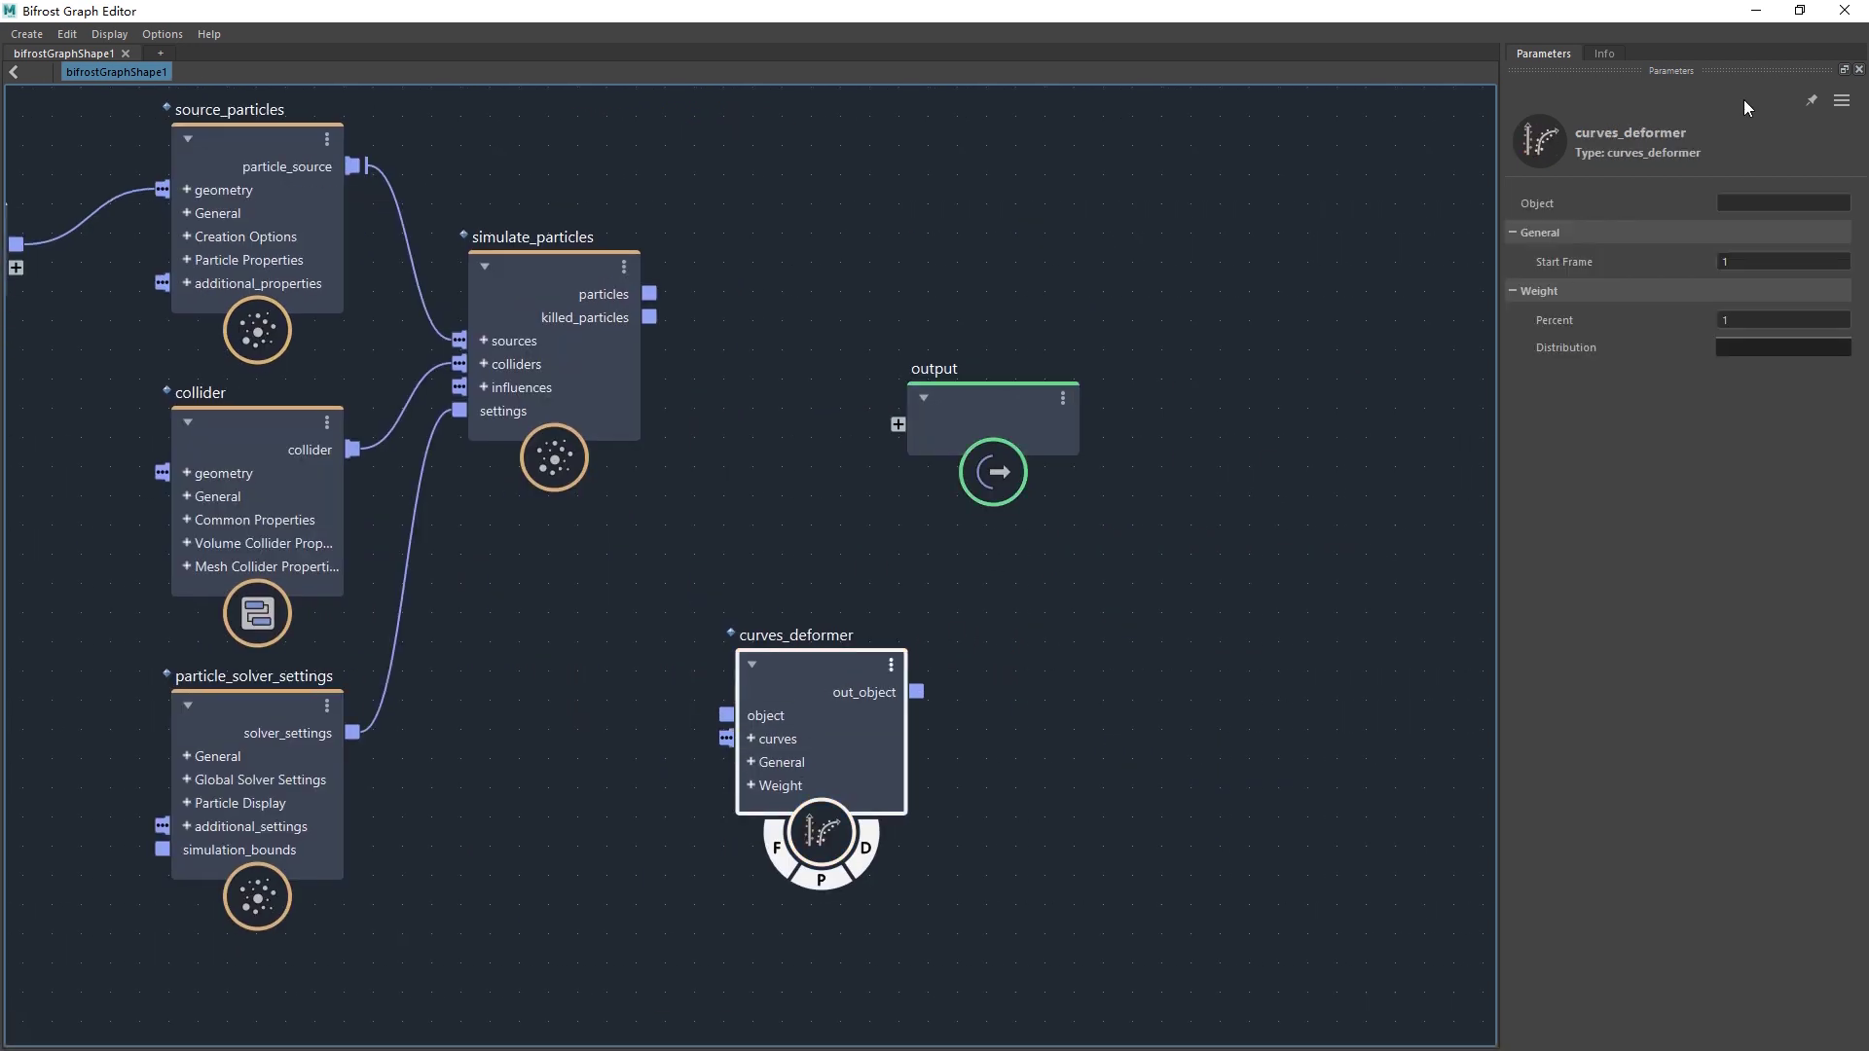
{"action": "left_click", "coordinate": [1606, 56]}
{"action": "left_click_drag", "start_coordinate": [1548, 257], "coordinate": [1692, 257]}
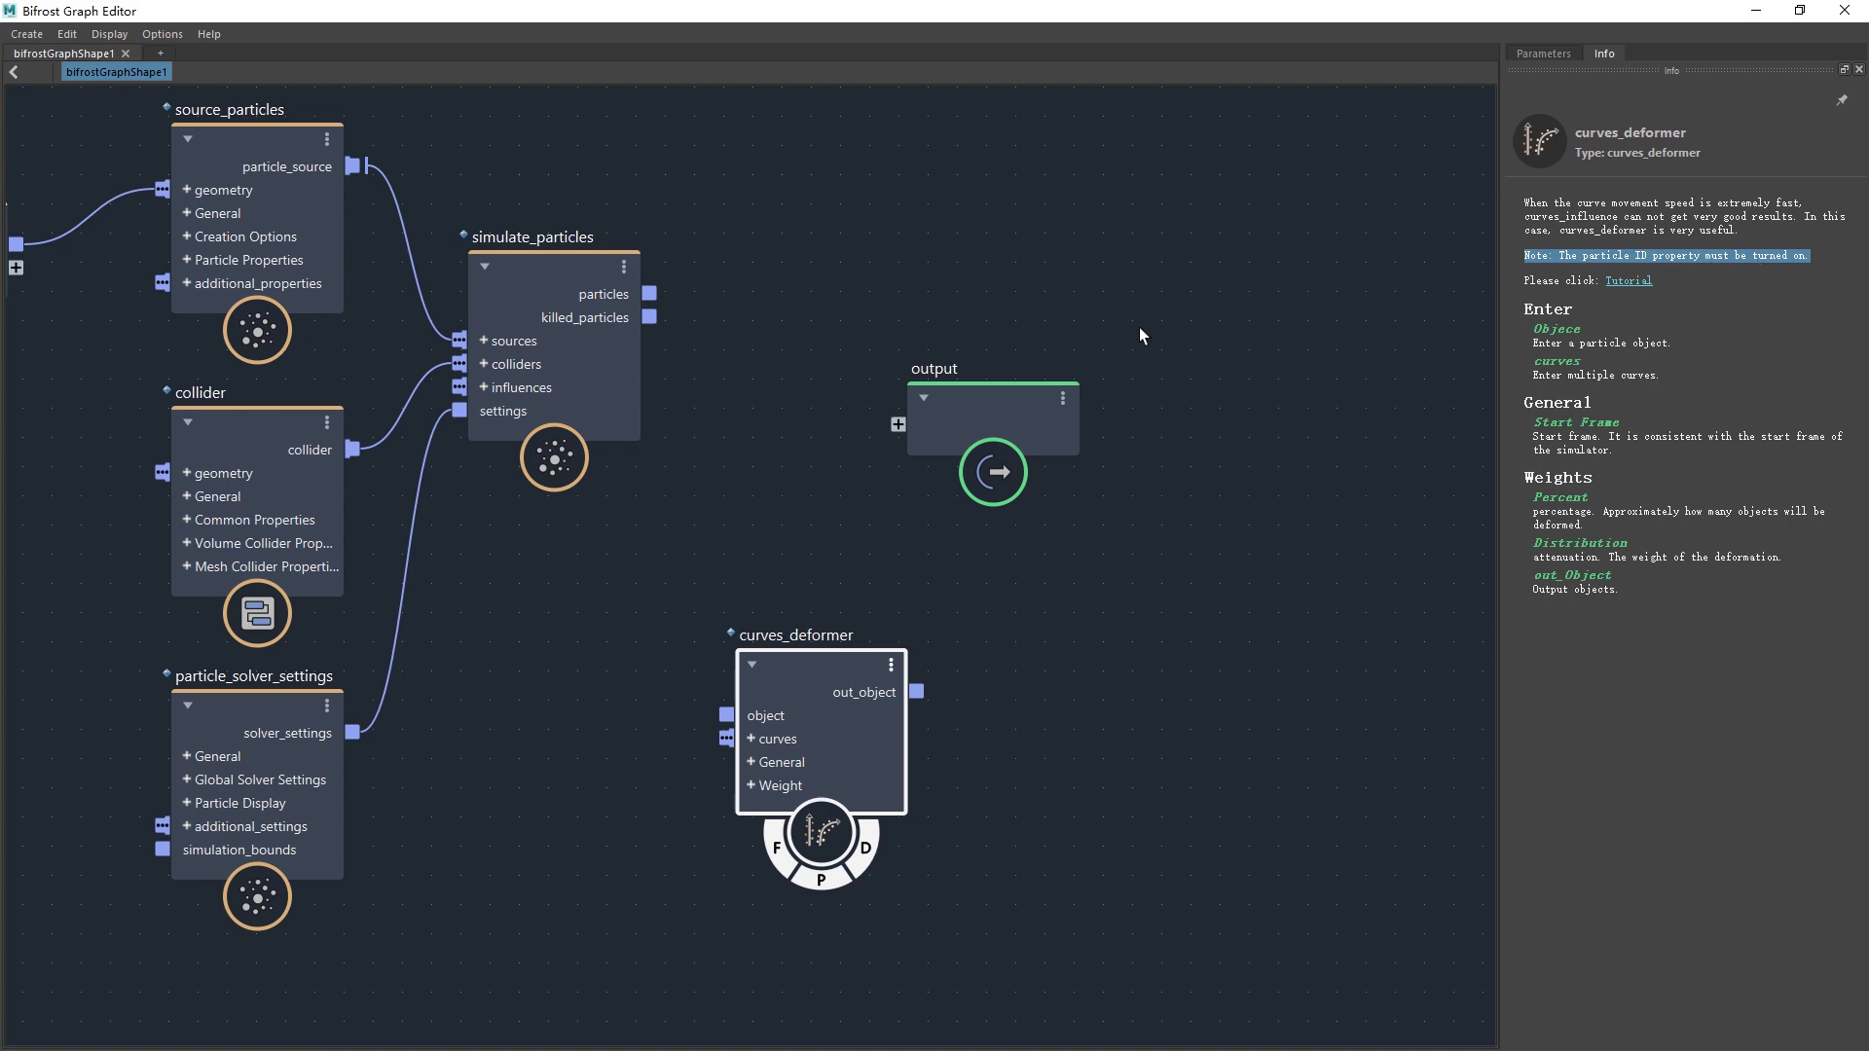
{"action": "left_click", "coordinate": [967, 358]}
{"action": "left_click", "coordinate": [261, 685]}
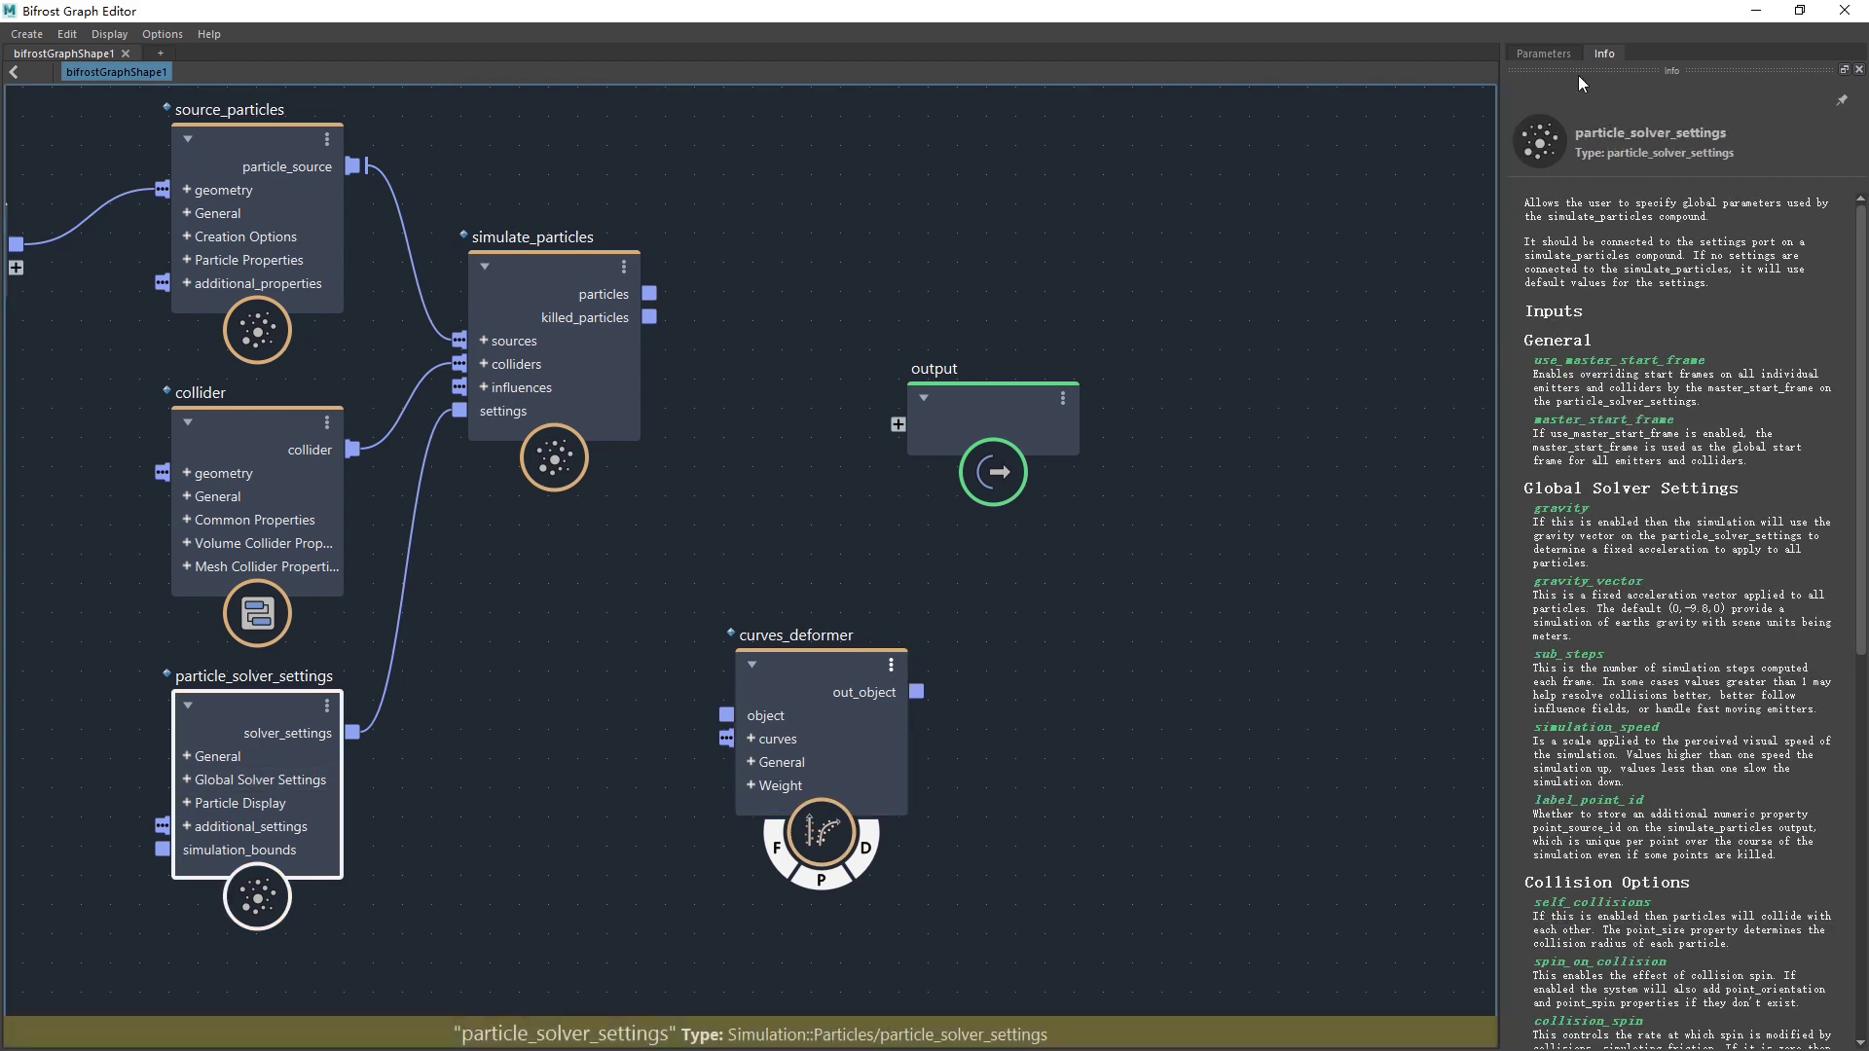
{"action": "left_click", "coordinate": [1544, 53]}
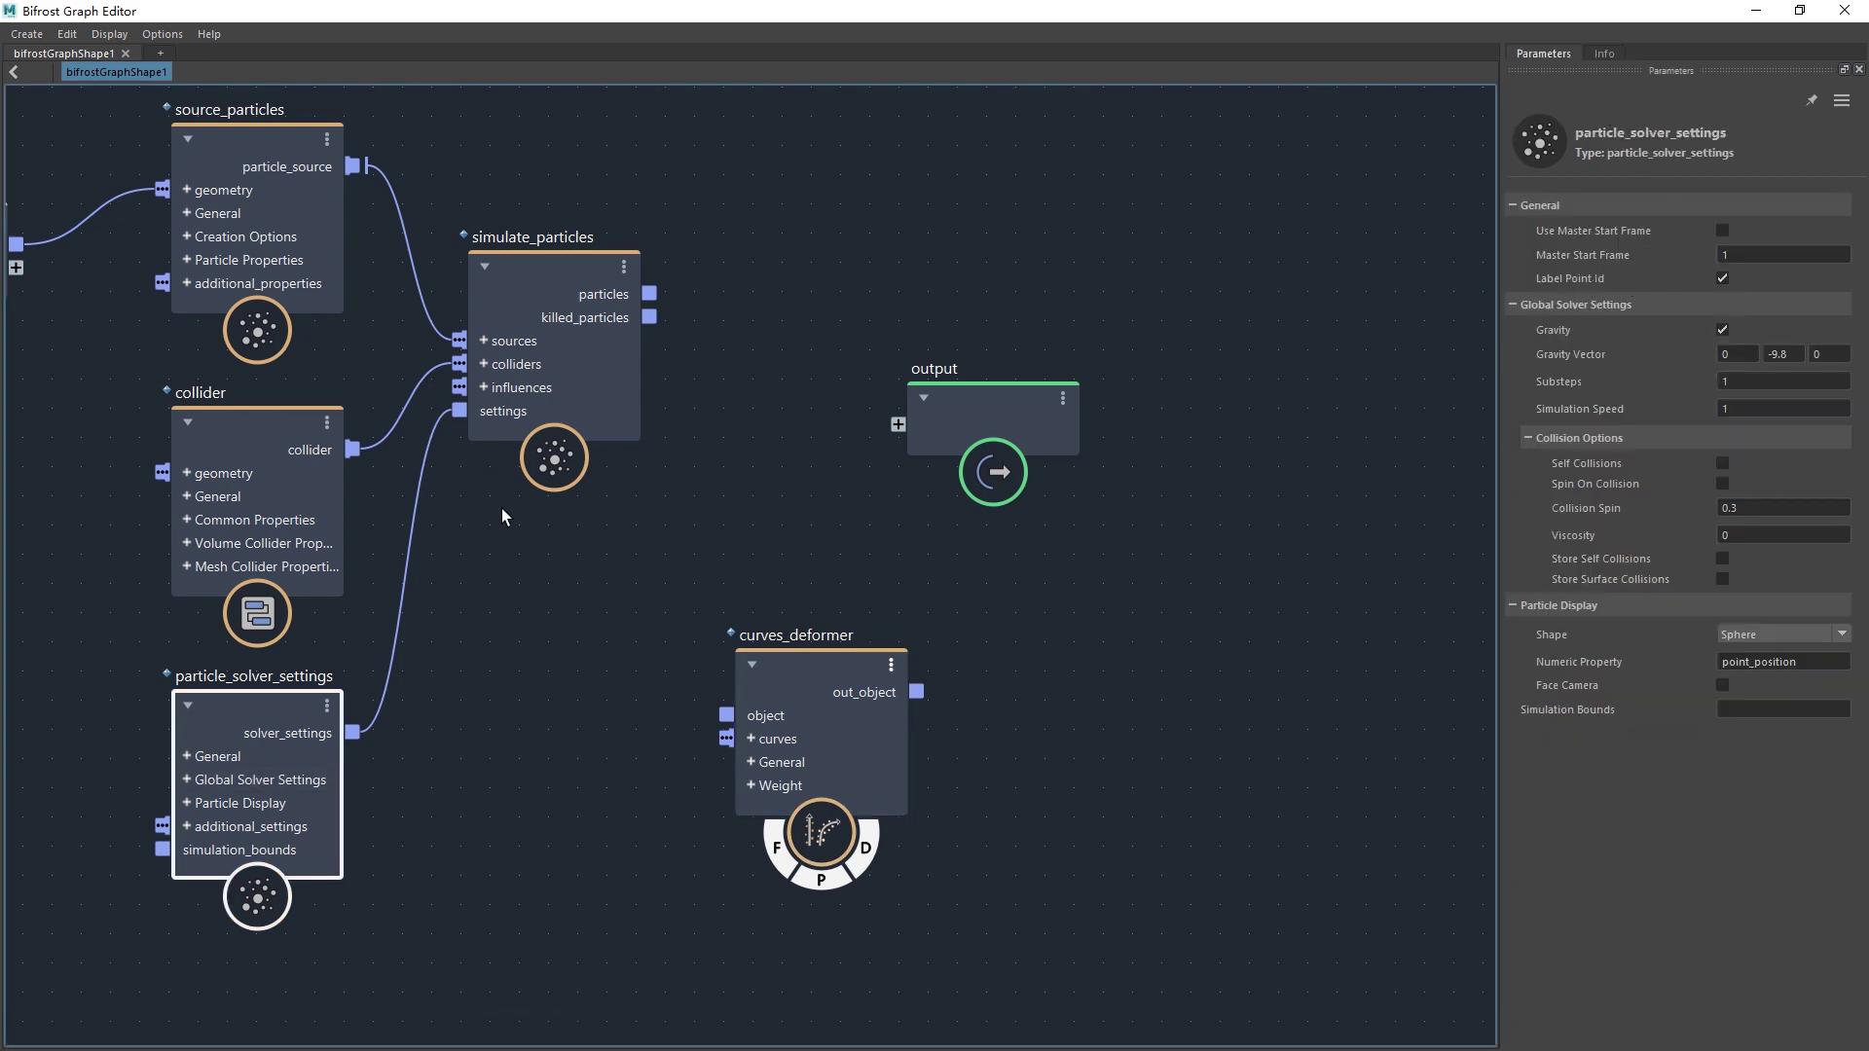
- Connect the particles output of simulate_particles to the graph's output node
{"action": "key", "text": "a"}
{"action": "middle_click_drag", "start_coordinate": [882, 547], "coordinate": [628, 556], "text": "alt"}
{"action": "scroll", "coordinate": [628, 556], "scroll_direction": "down", "scroll_amount": 1}
{"action": "left_click", "coordinate": [605, 441]}
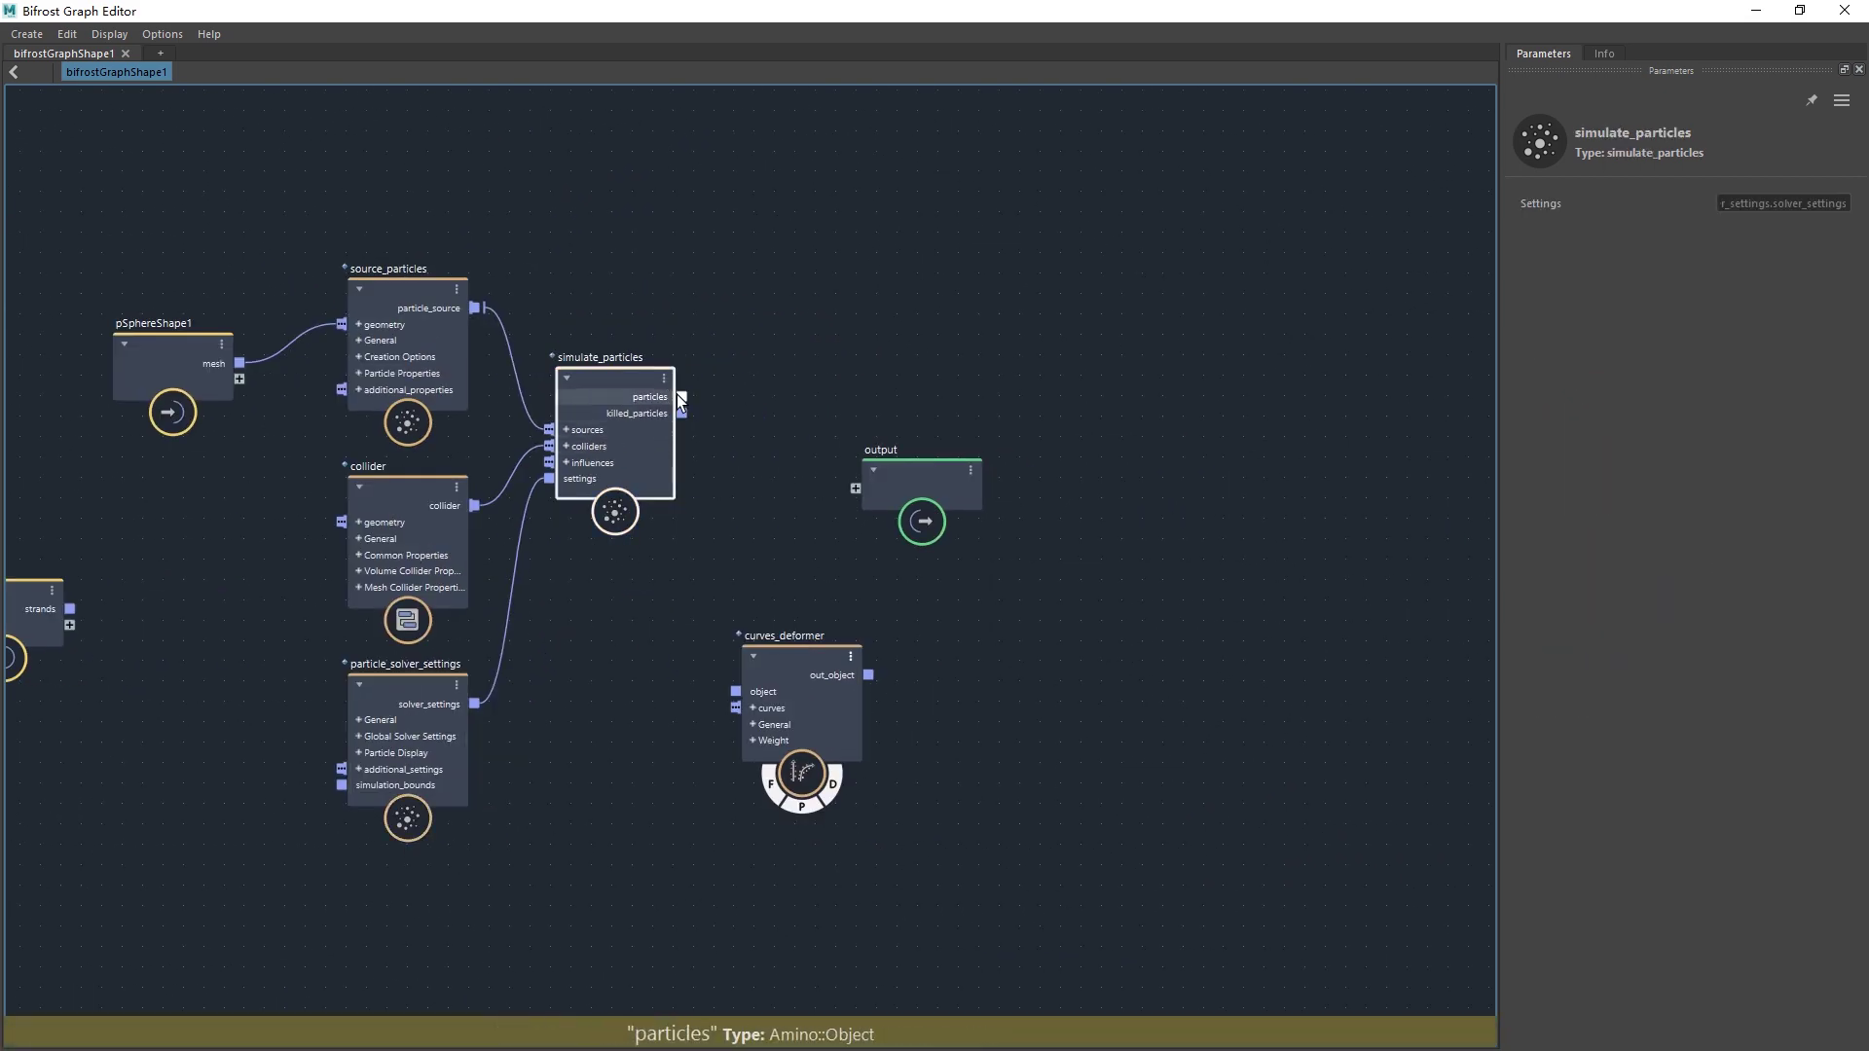
{"action": "left_click_drag", "start_coordinate": [777, 526], "coordinate": [784, 531]}
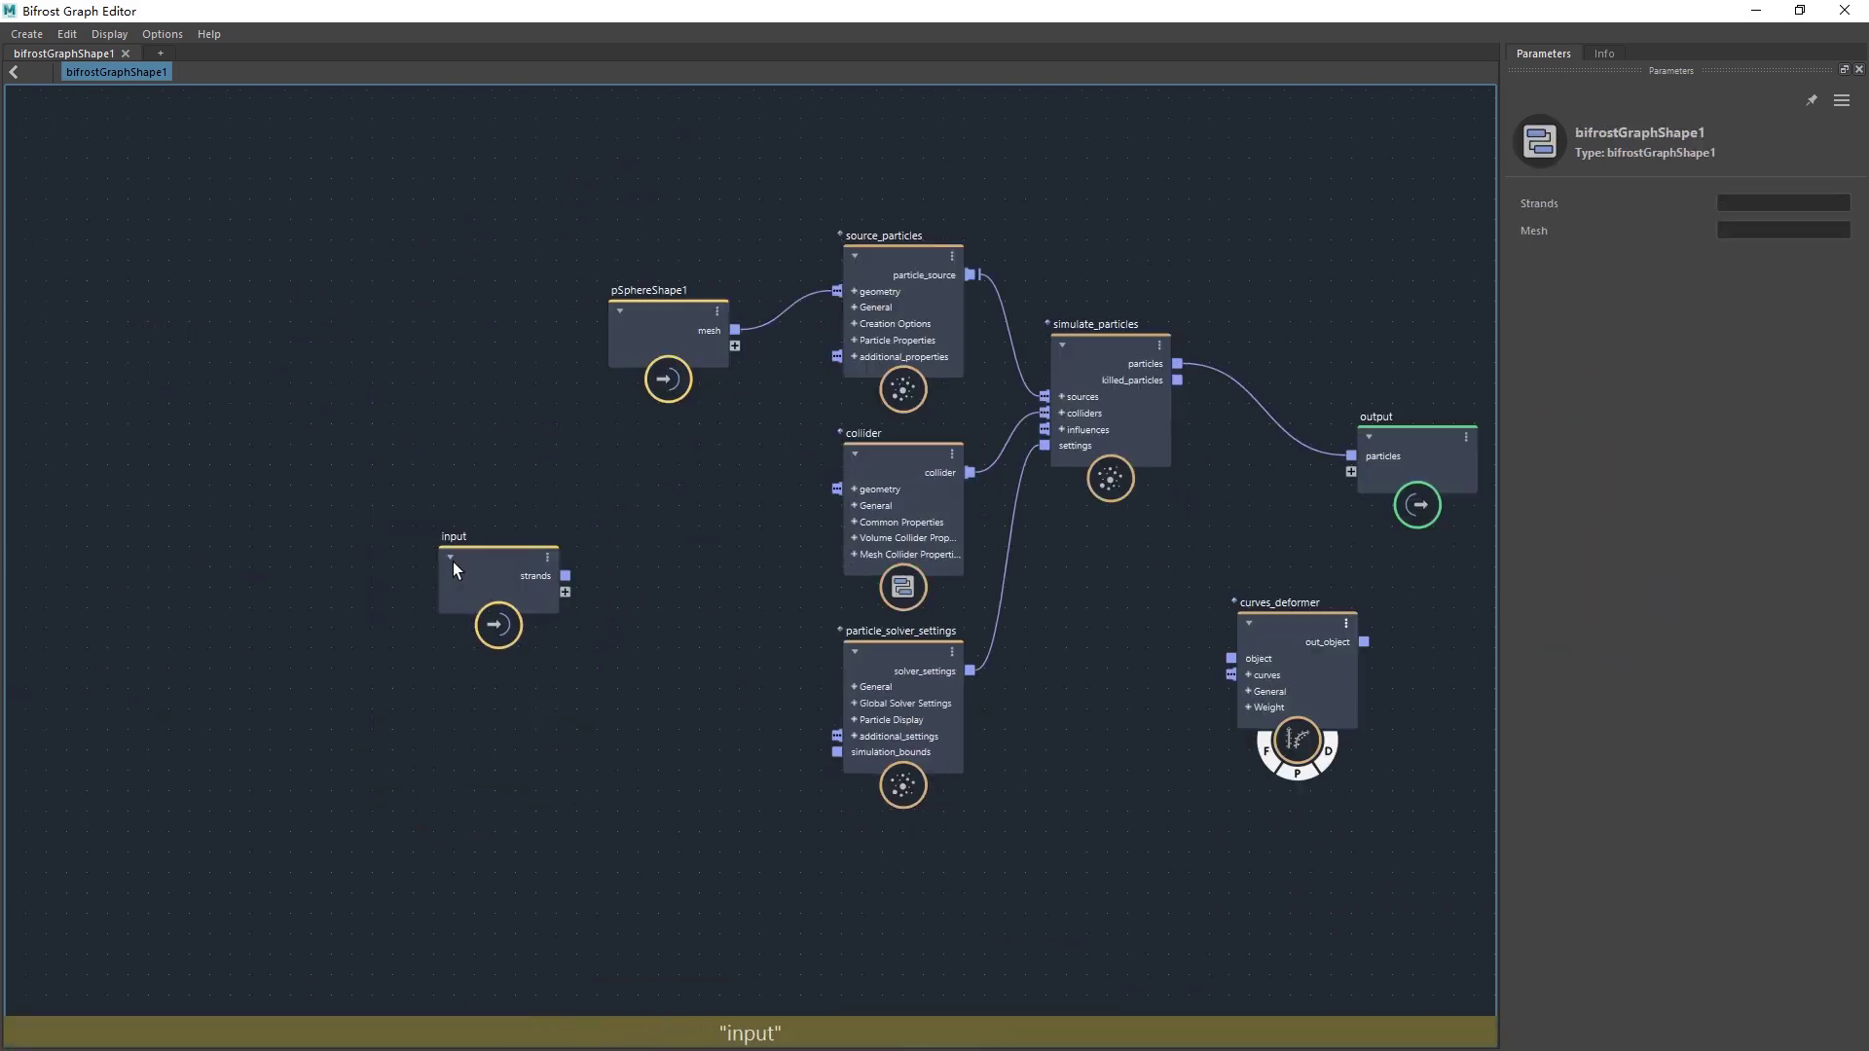
- Add a curves_influence node beside the curve input and connect the input's strands to its curves port
{"action": "key", "text": "Tab"}
{"action": "mouse_move", "coordinate": [789, 521]}
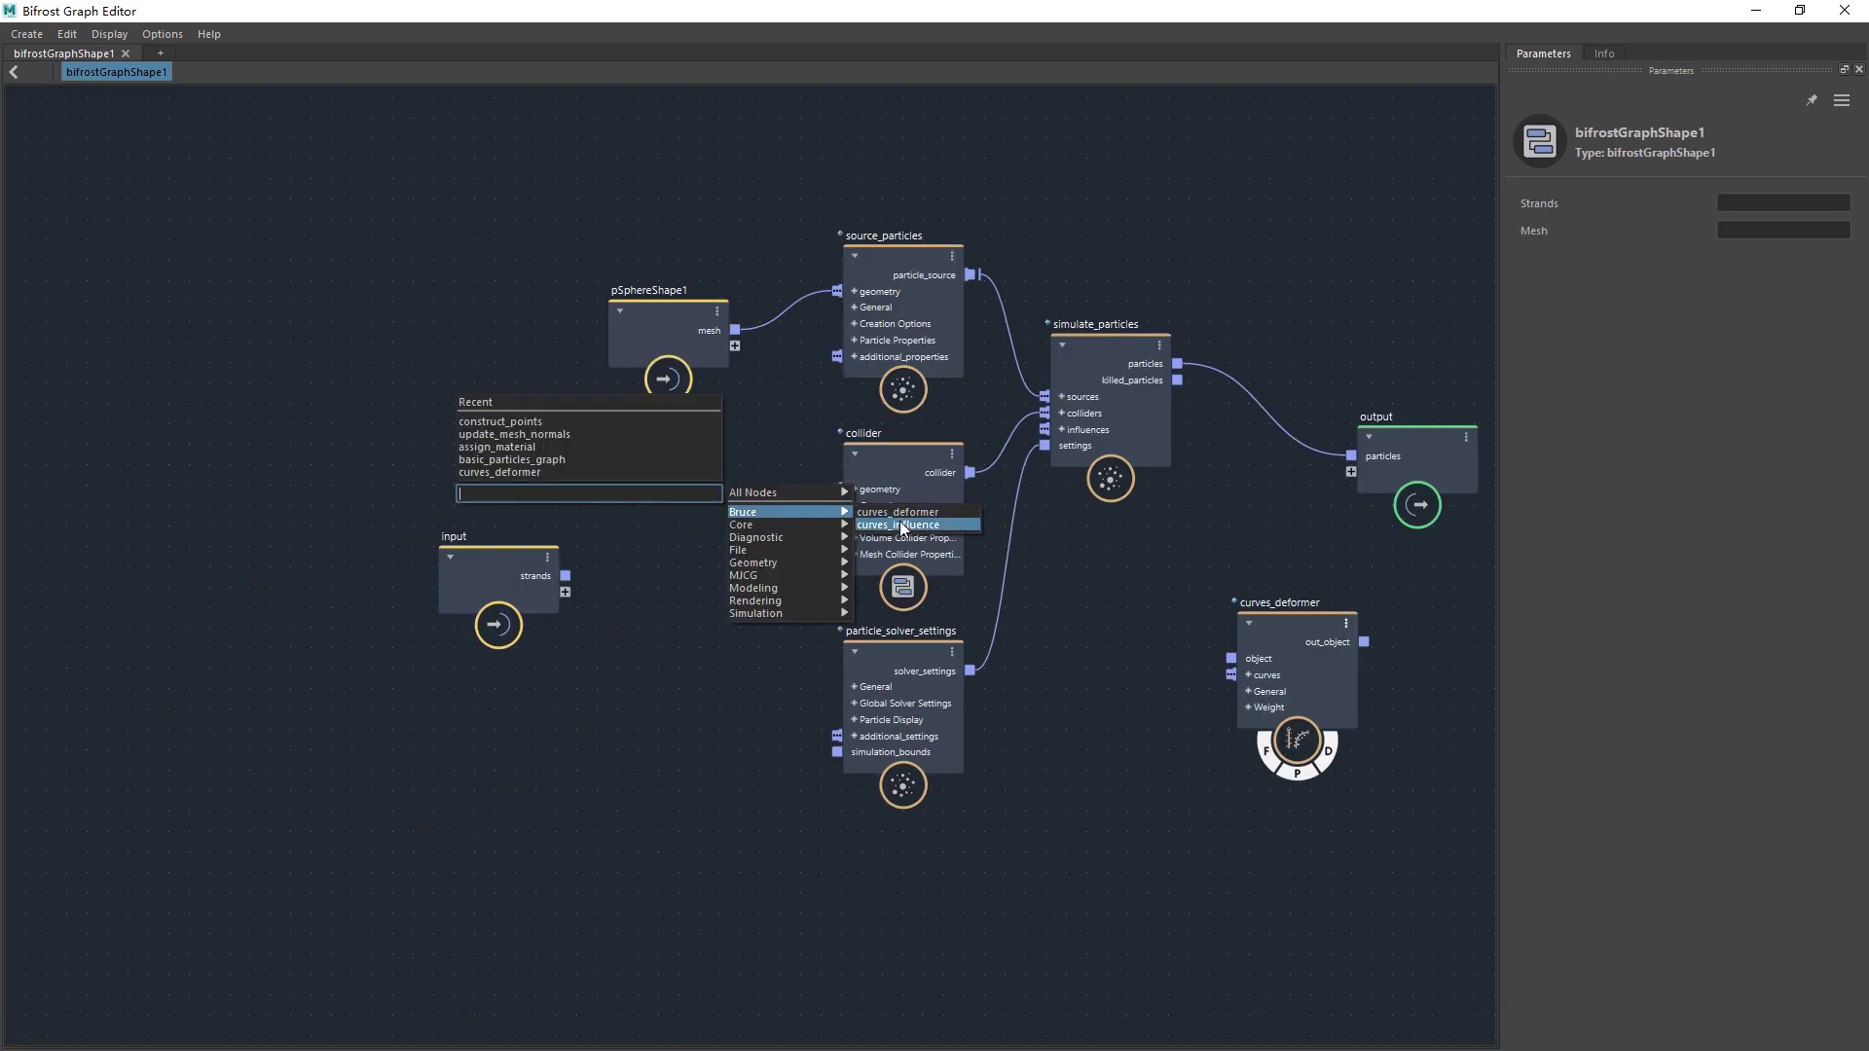
{"action": "key", "text": "Return"}
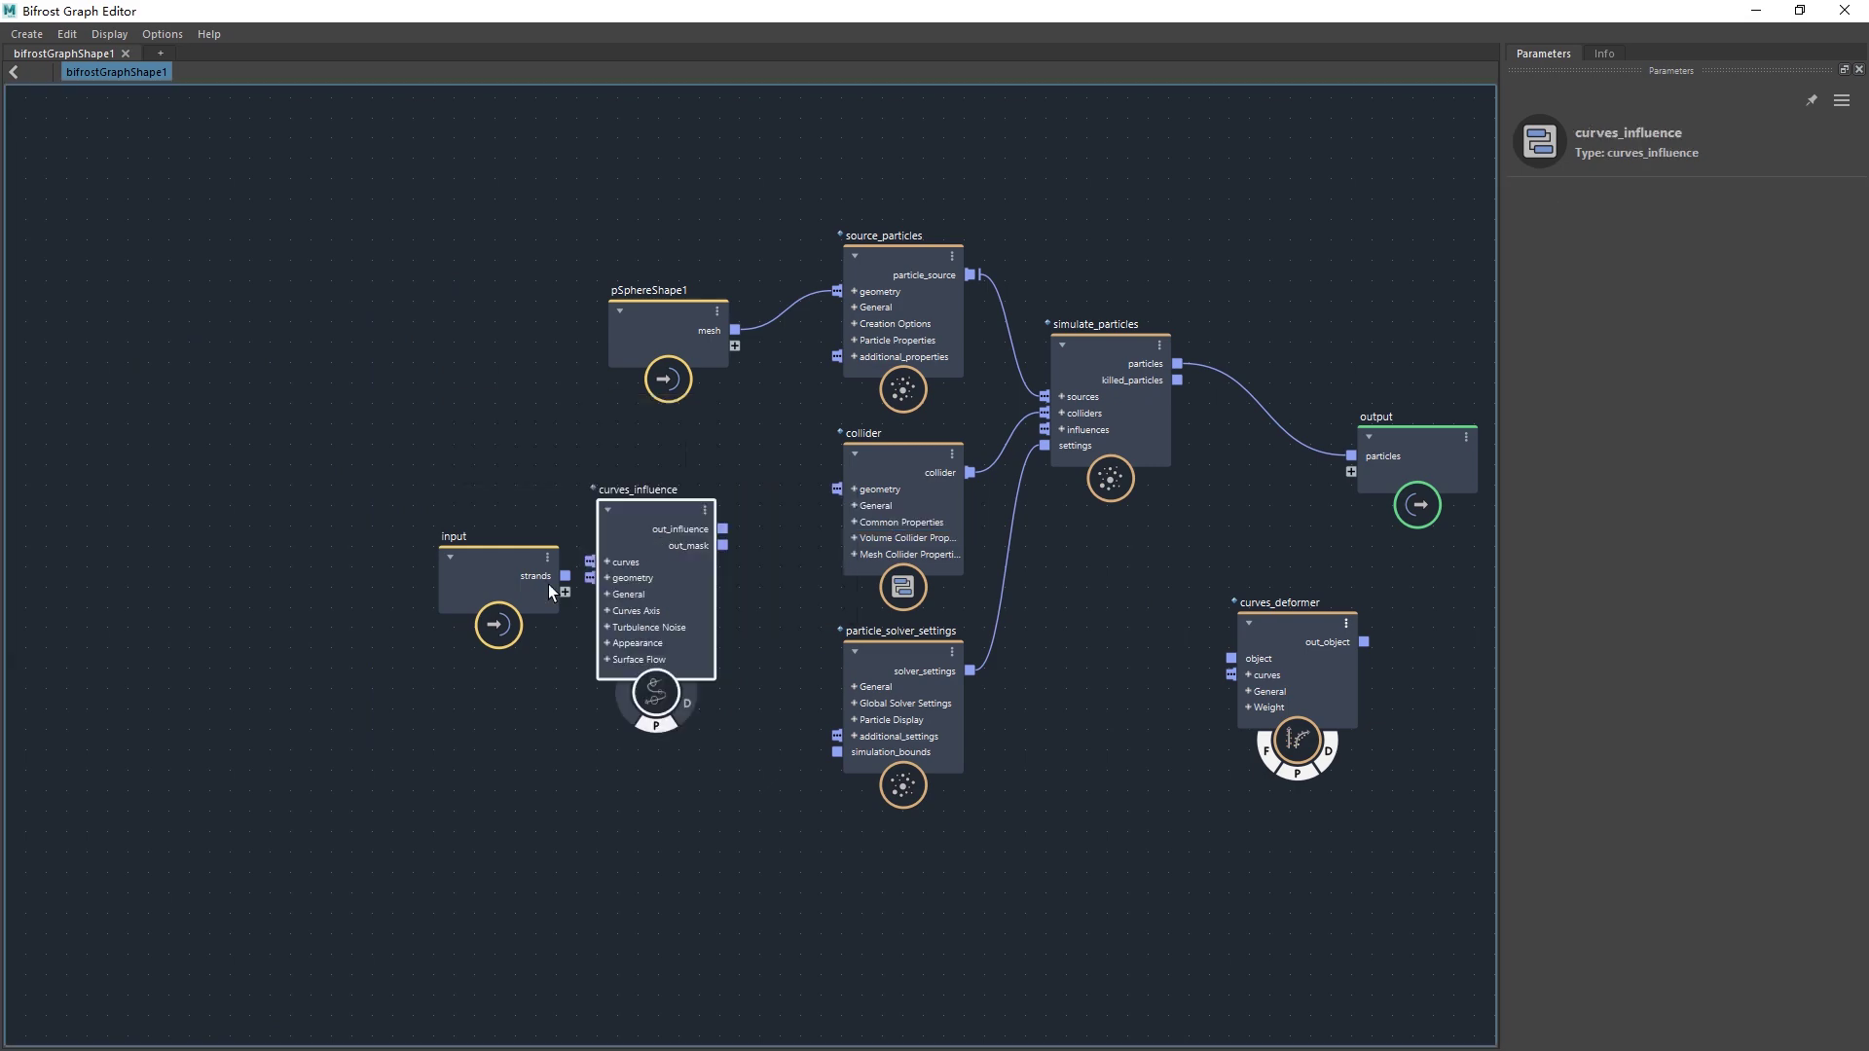
{"action": "scroll", "coordinate": [534, 582], "scroll_direction": "up", "scroll_amount": 3}
{"action": "left_click_drag", "start_coordinate": [471, 597], "coordinate": [343, 611]}
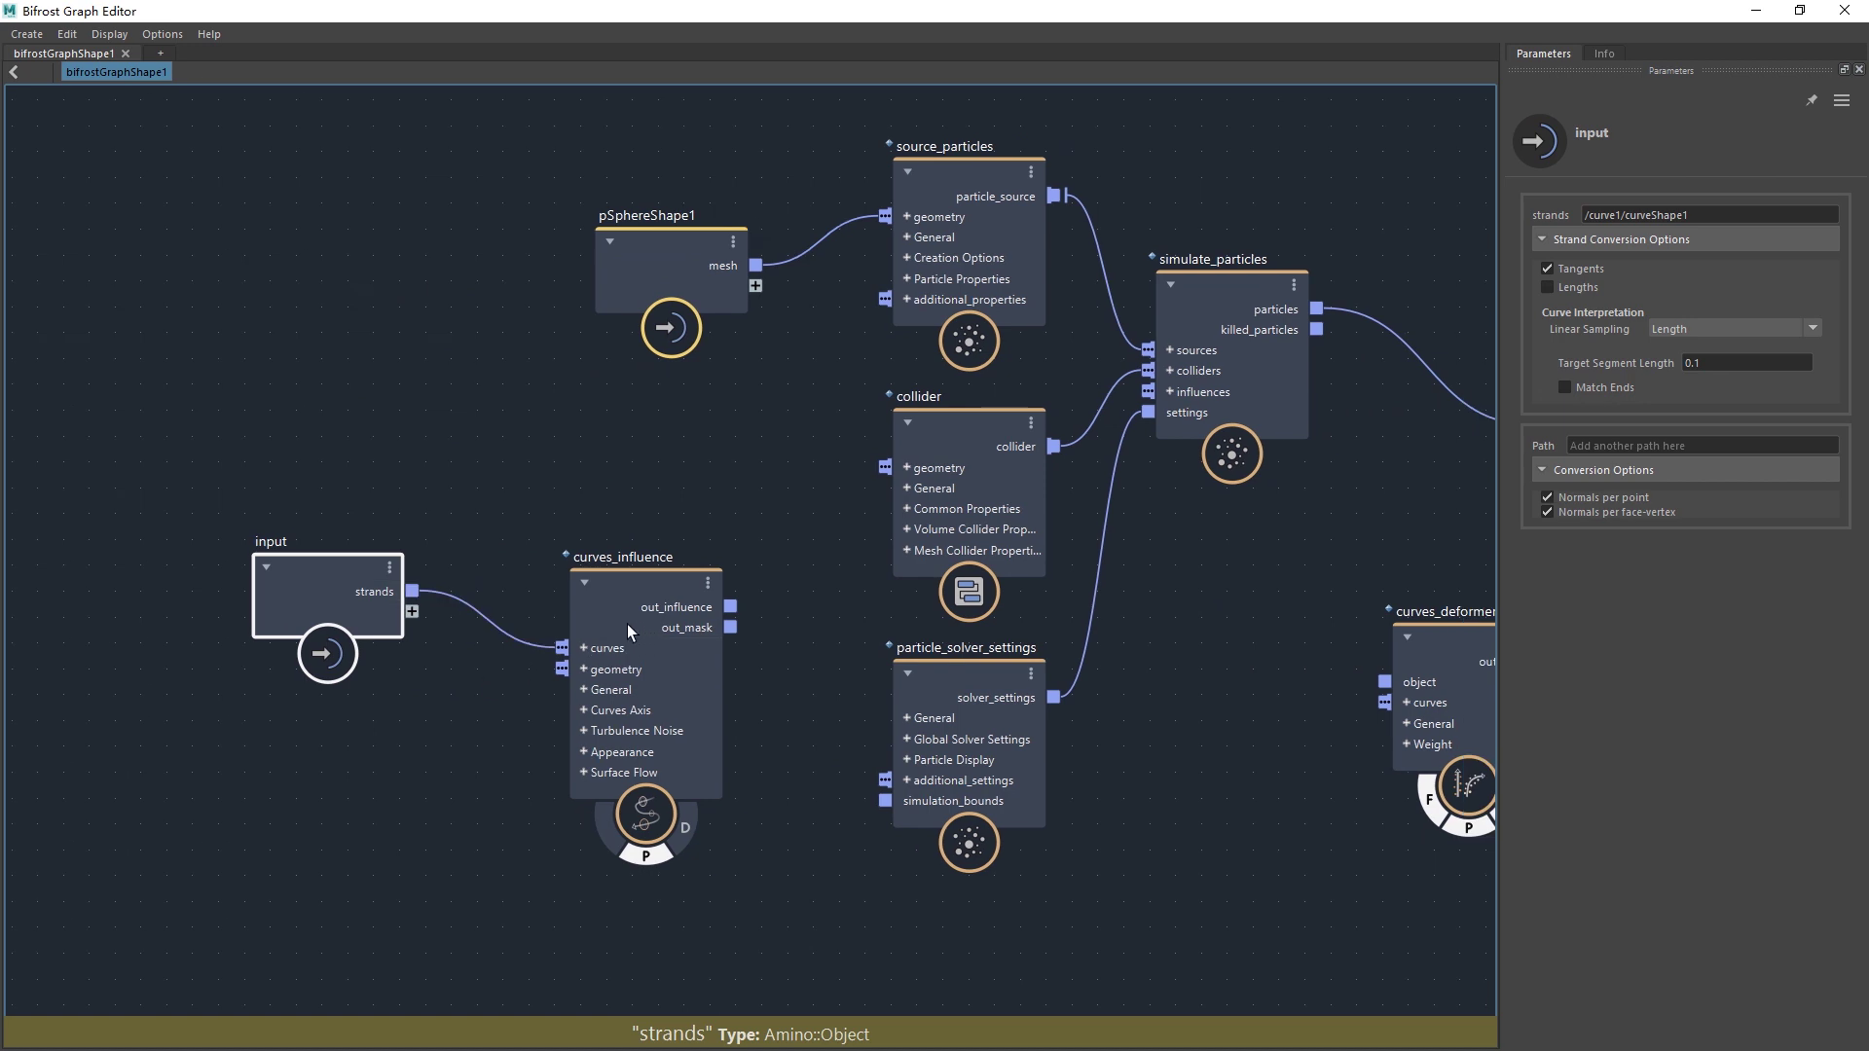
- Connect out_influence to the influences port of simulate_particles and set Along to 5 on curves_influence
{"action": "left_click_drag", "start_coordinate": [627, 623], "coordinate": [1146, 392]}
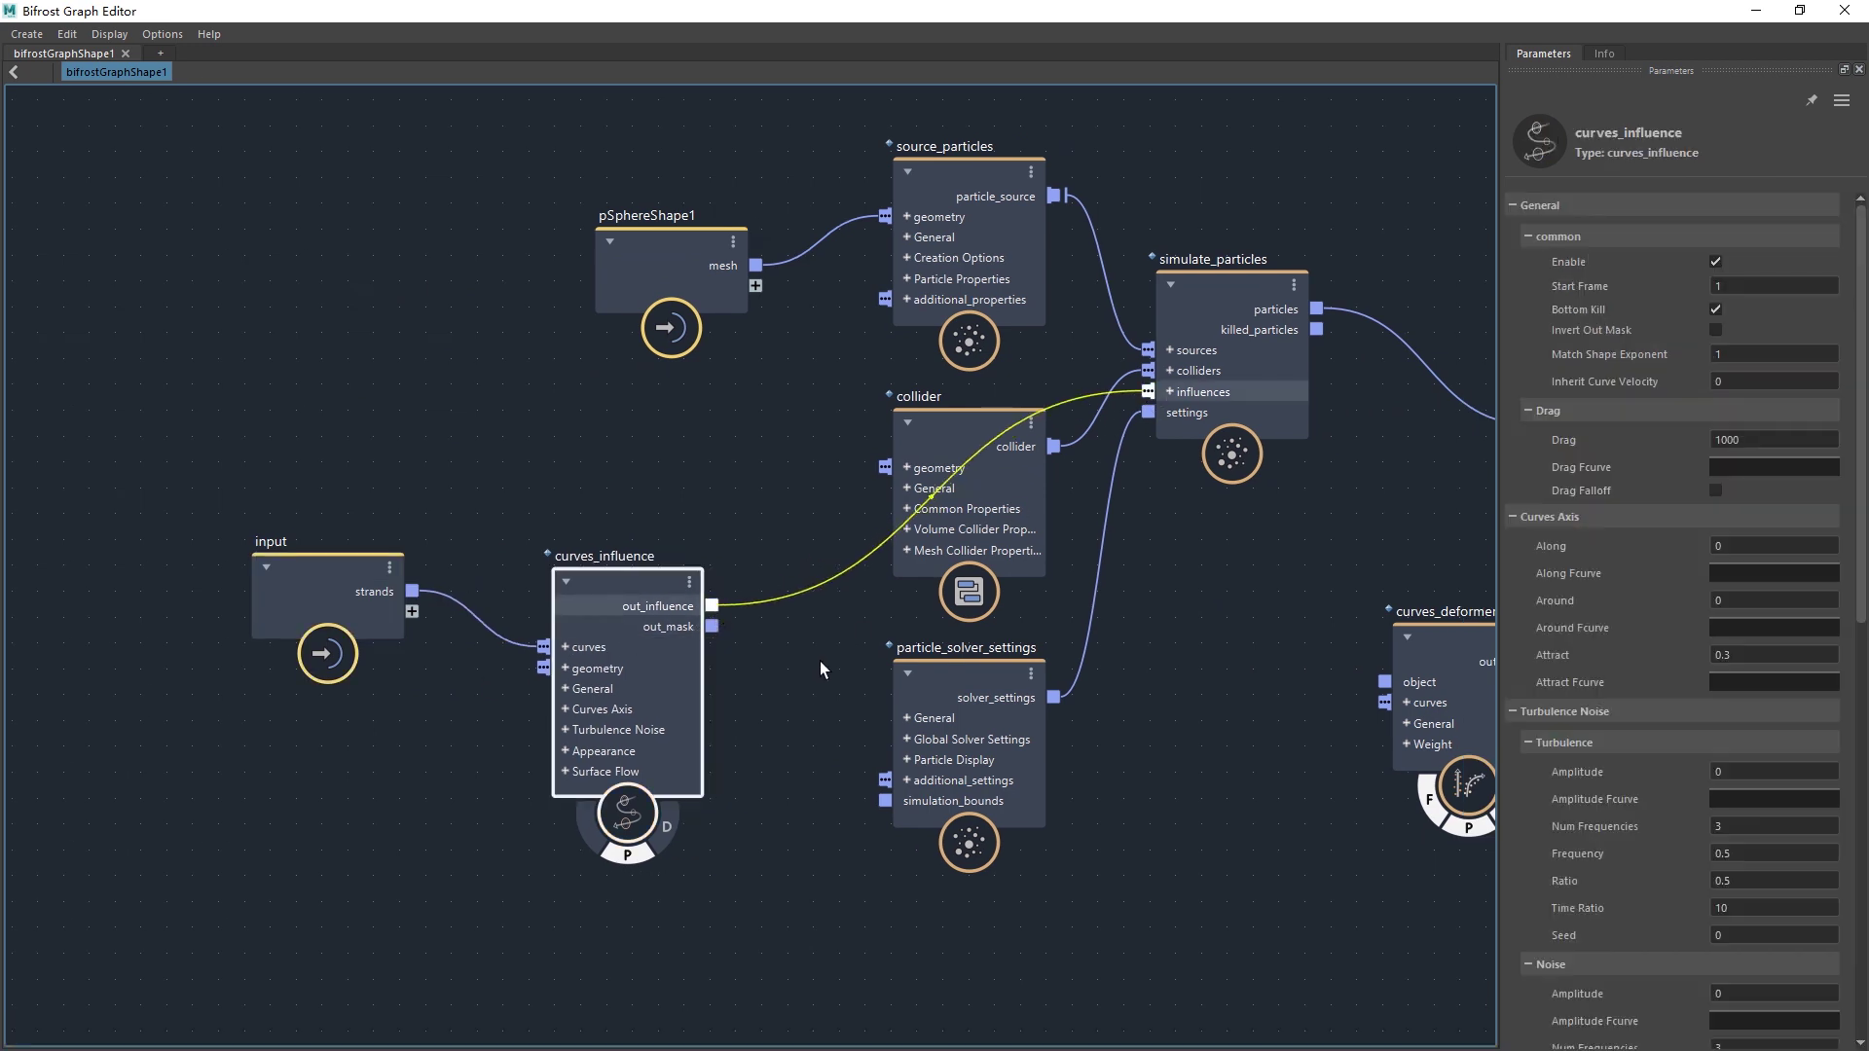
{"action": "left_click", "coordinate": [784, 703]}
{"action": "left_click", "coordinate": [656, 697]}
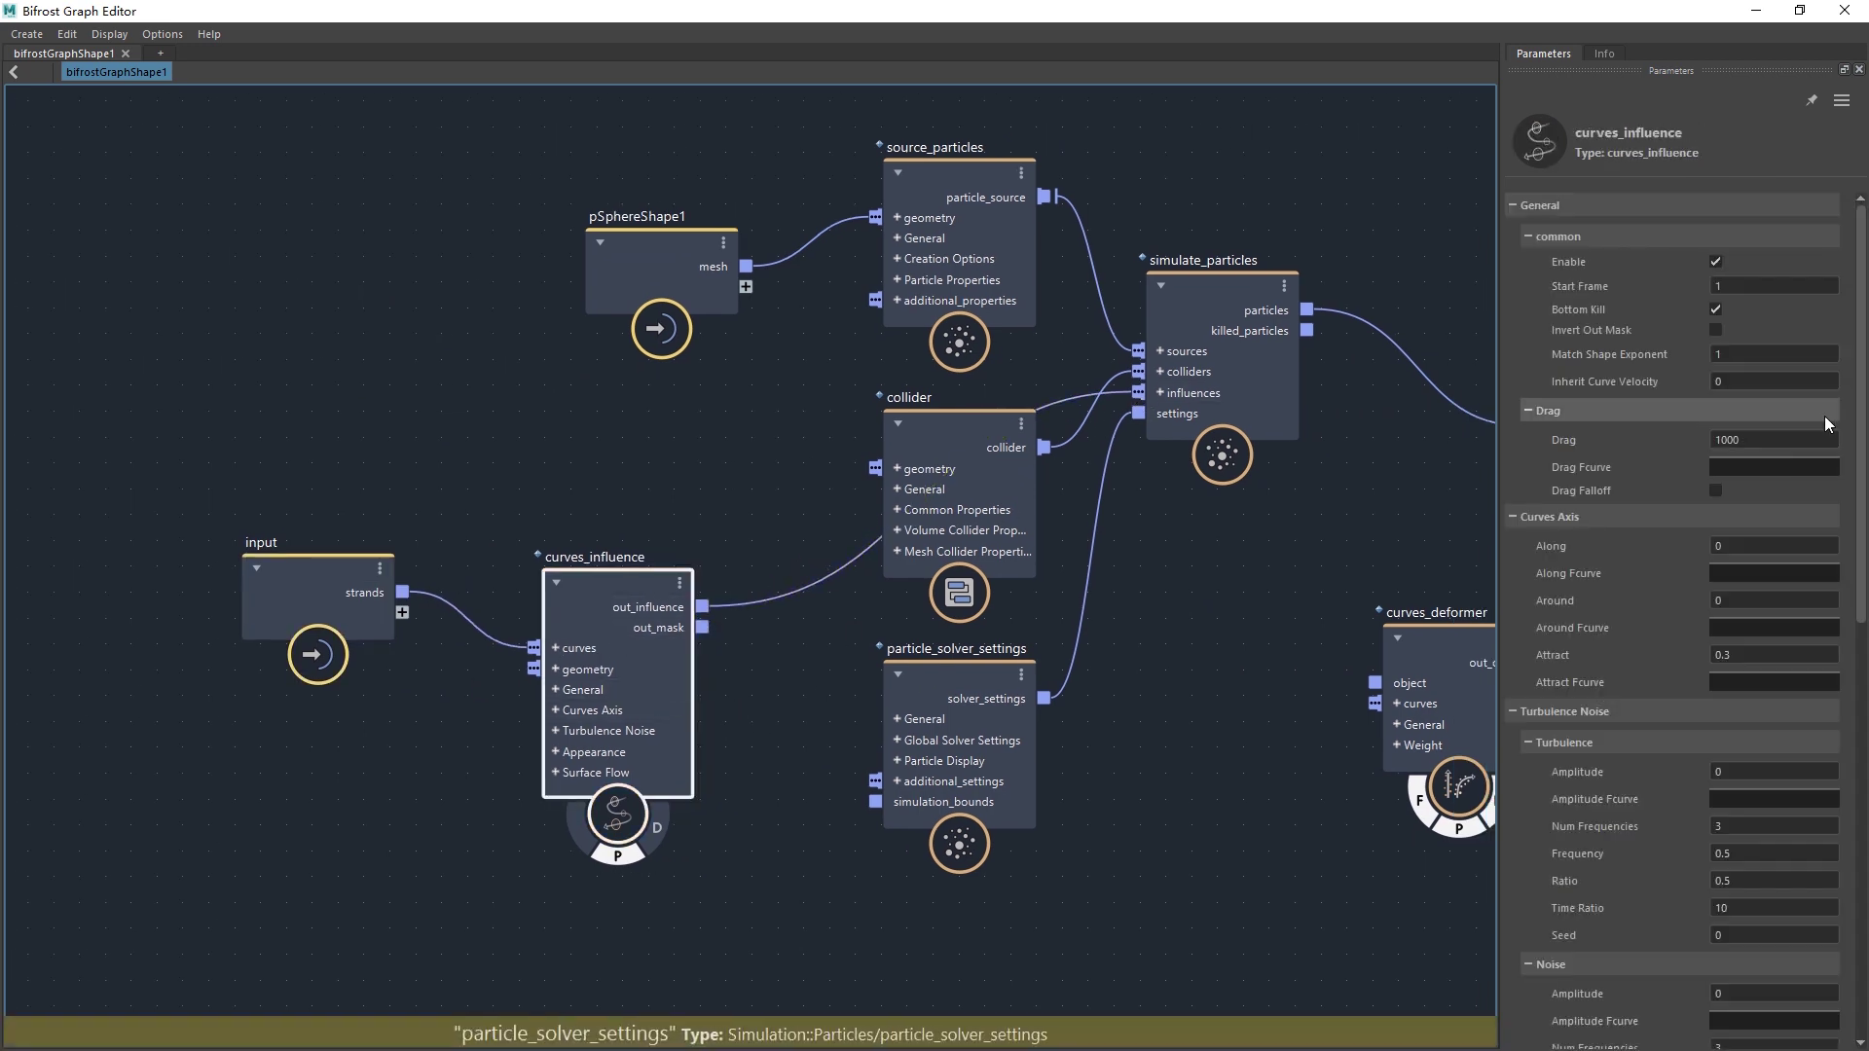
{"action": "left_click", "coordinate": [1772, 548]}
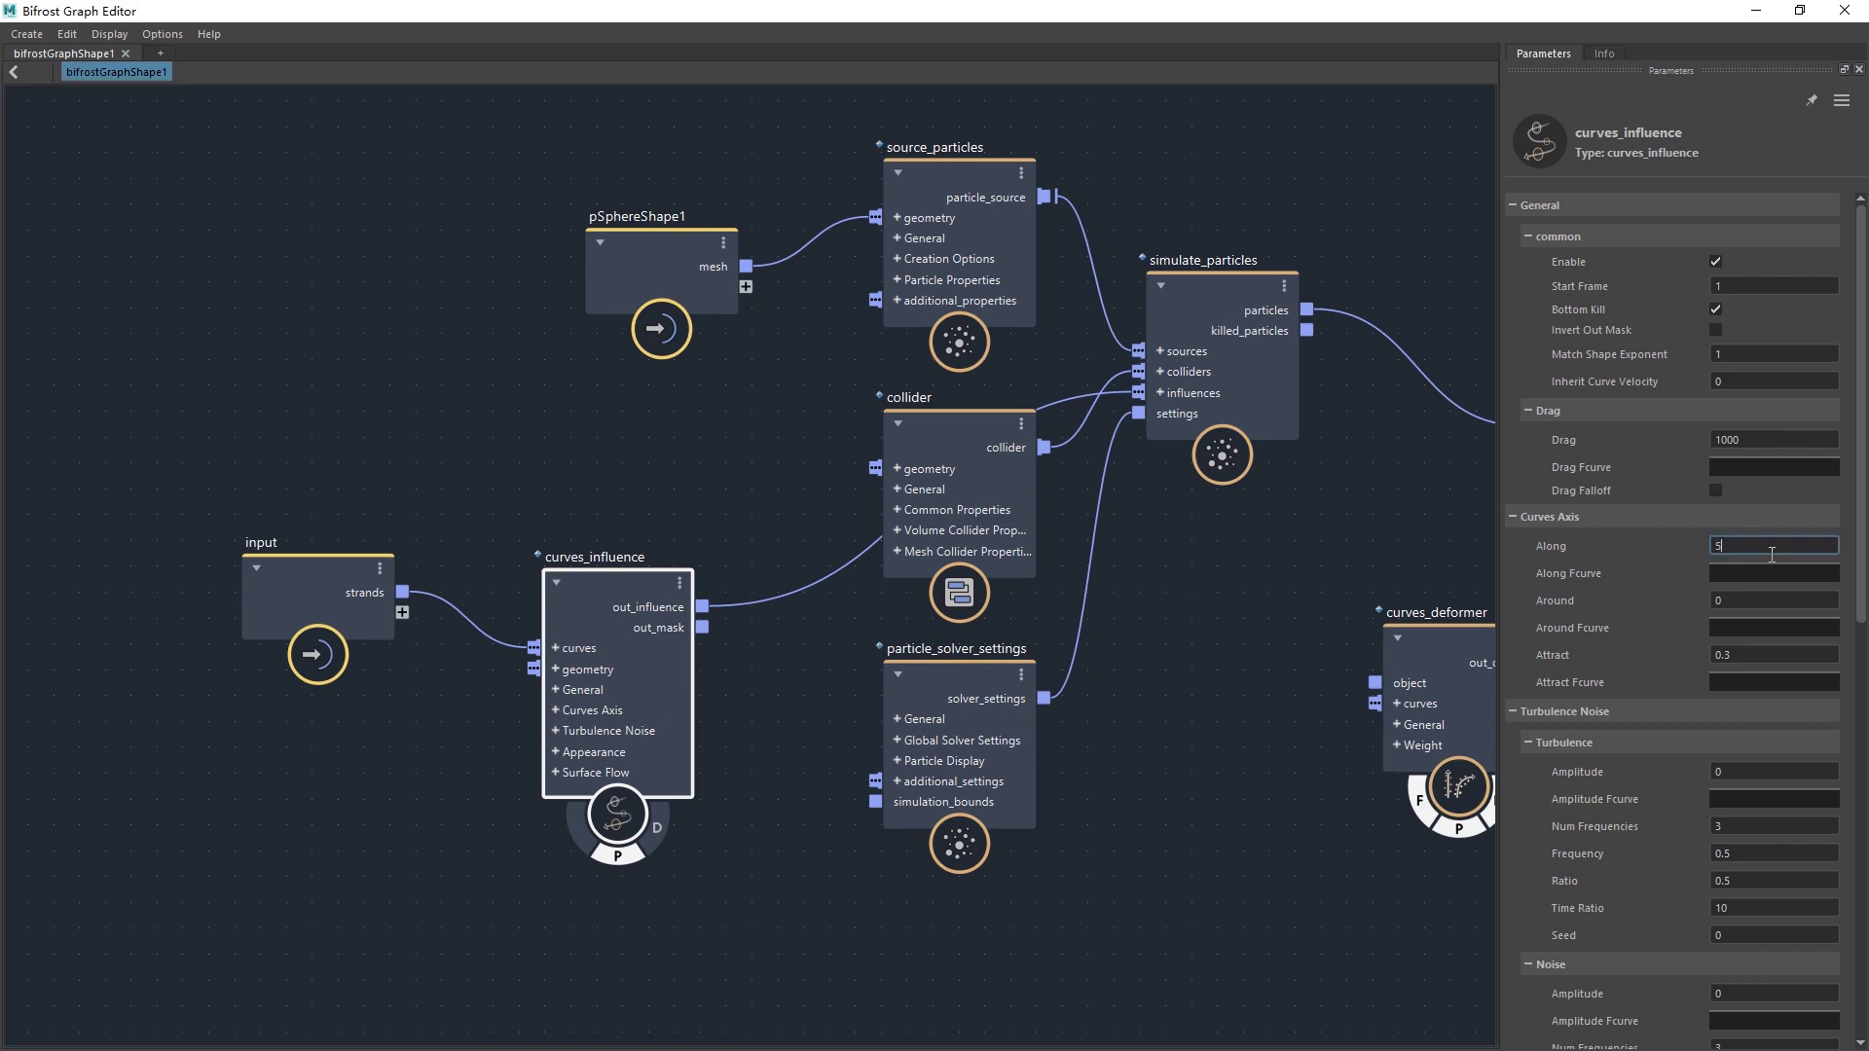
- Play the particle simulation in the Maya viewport and examine the flow along the curve
{"action": "middle_click_drag", "start_coordinate": [1202, 640], "coordinate": [1163, 653], "text": "alt"}
{"action": "right_click_drag", "start_coordinate": [1164, 652], "coordinate": [1275, 438], "text": "alt"}
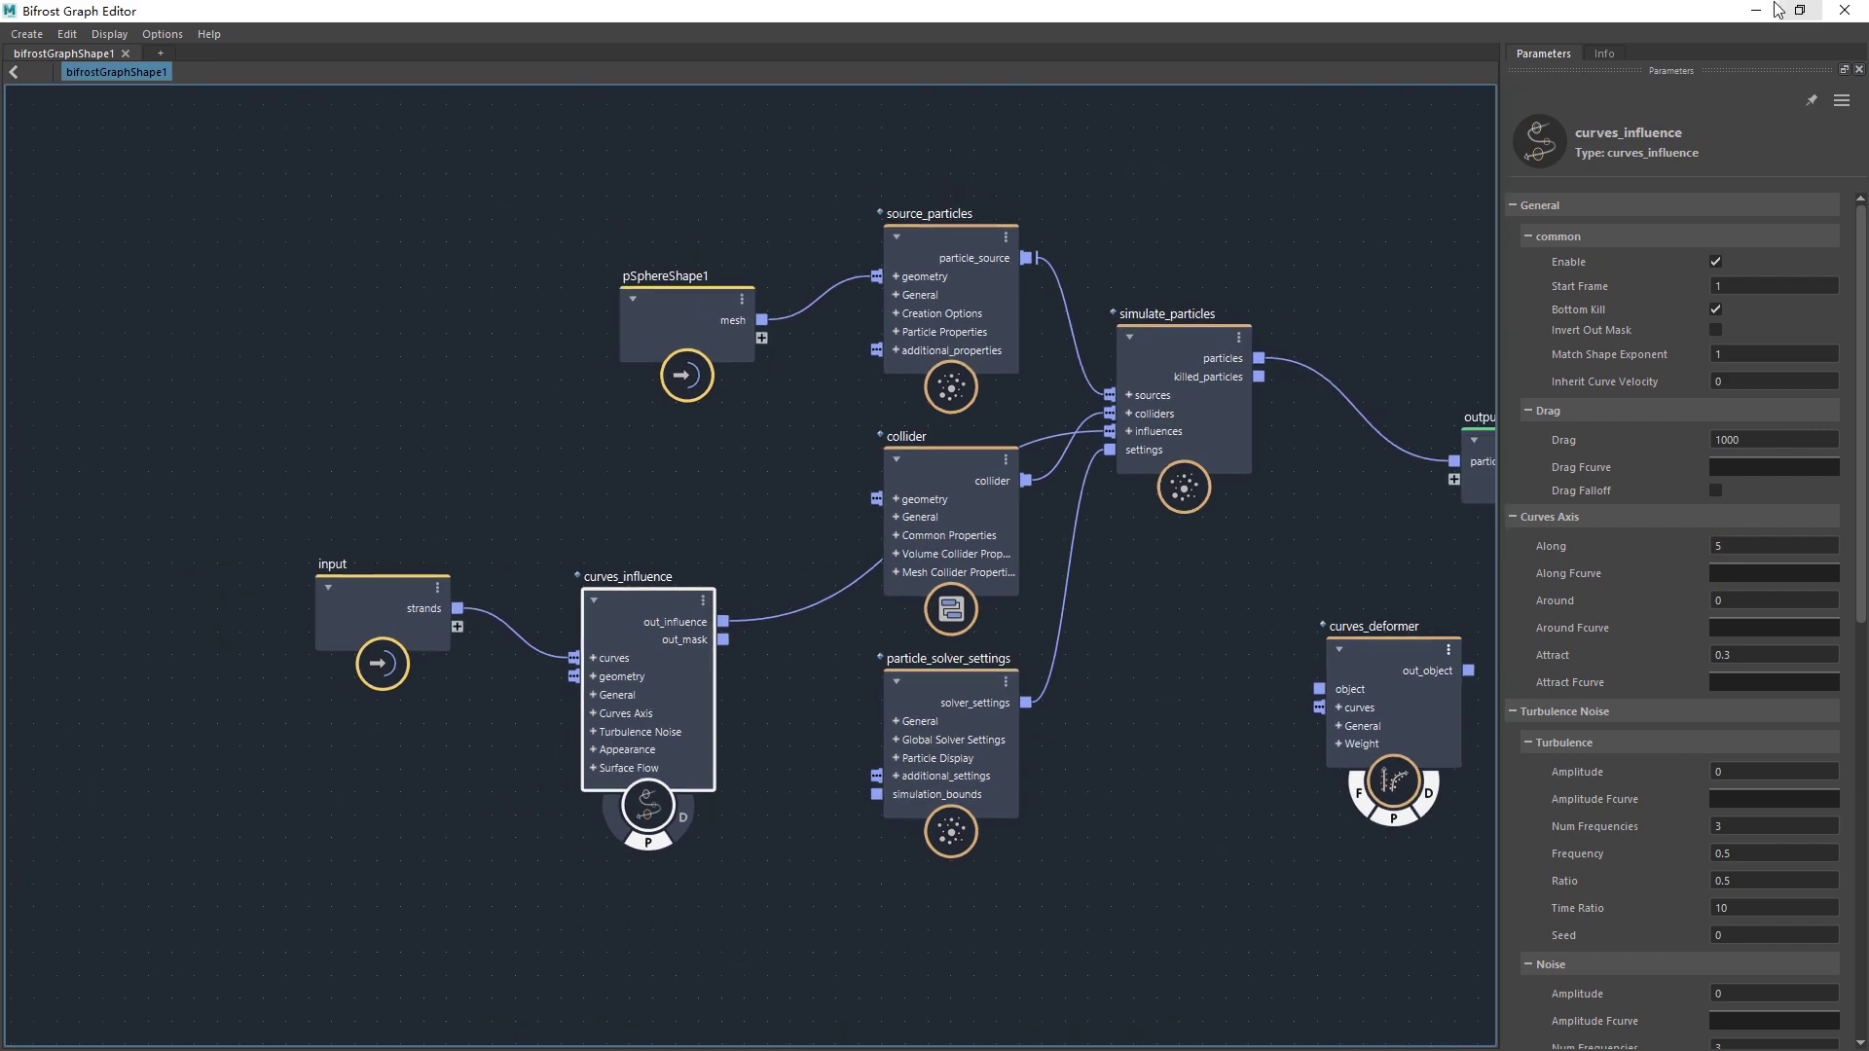
{"action": "left_click", "coordinate": [1757, 10]}
{"action": "key", "text": "alt+v"}
{"action": "left_click_drag", "start_coordinate": [800, 587], "coordinate": [980, 584], "text": "alt"}
{"action": "right_click_drag", "start_coordinate": [837, 715], "coordinate": [931, 617], "text": "alt"}
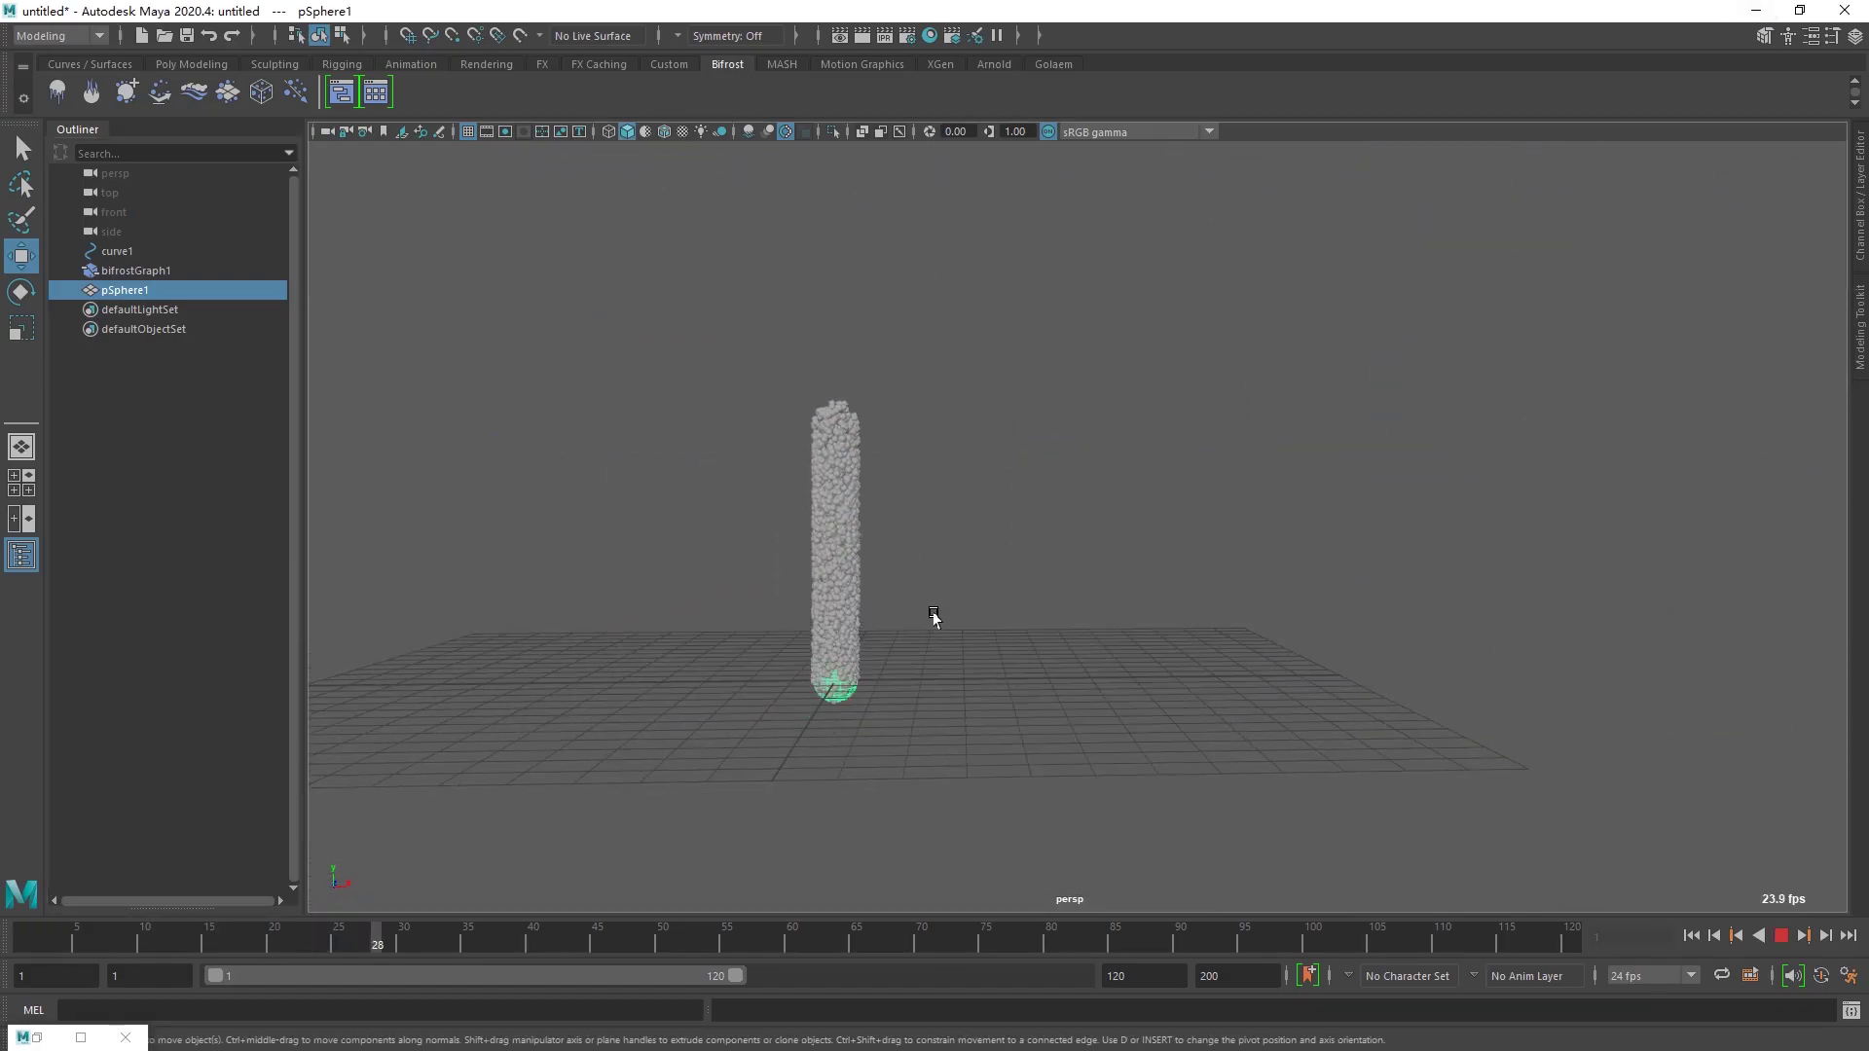
{"action": "middle_click_drag", "start_coordinate": [838, 692], "coordinate": [628, 835], "text": "alt"}
{"action": "right_click_drag", "start_coordinate": [627, 835], "coordinate": [745, 655], "text": "alt"}
- Place the restored graph editor beside the viewport and set Inherit Curve Velocity to 10 on curves_influence
{"action": "left_click", "coordinate": [81, 1037]}
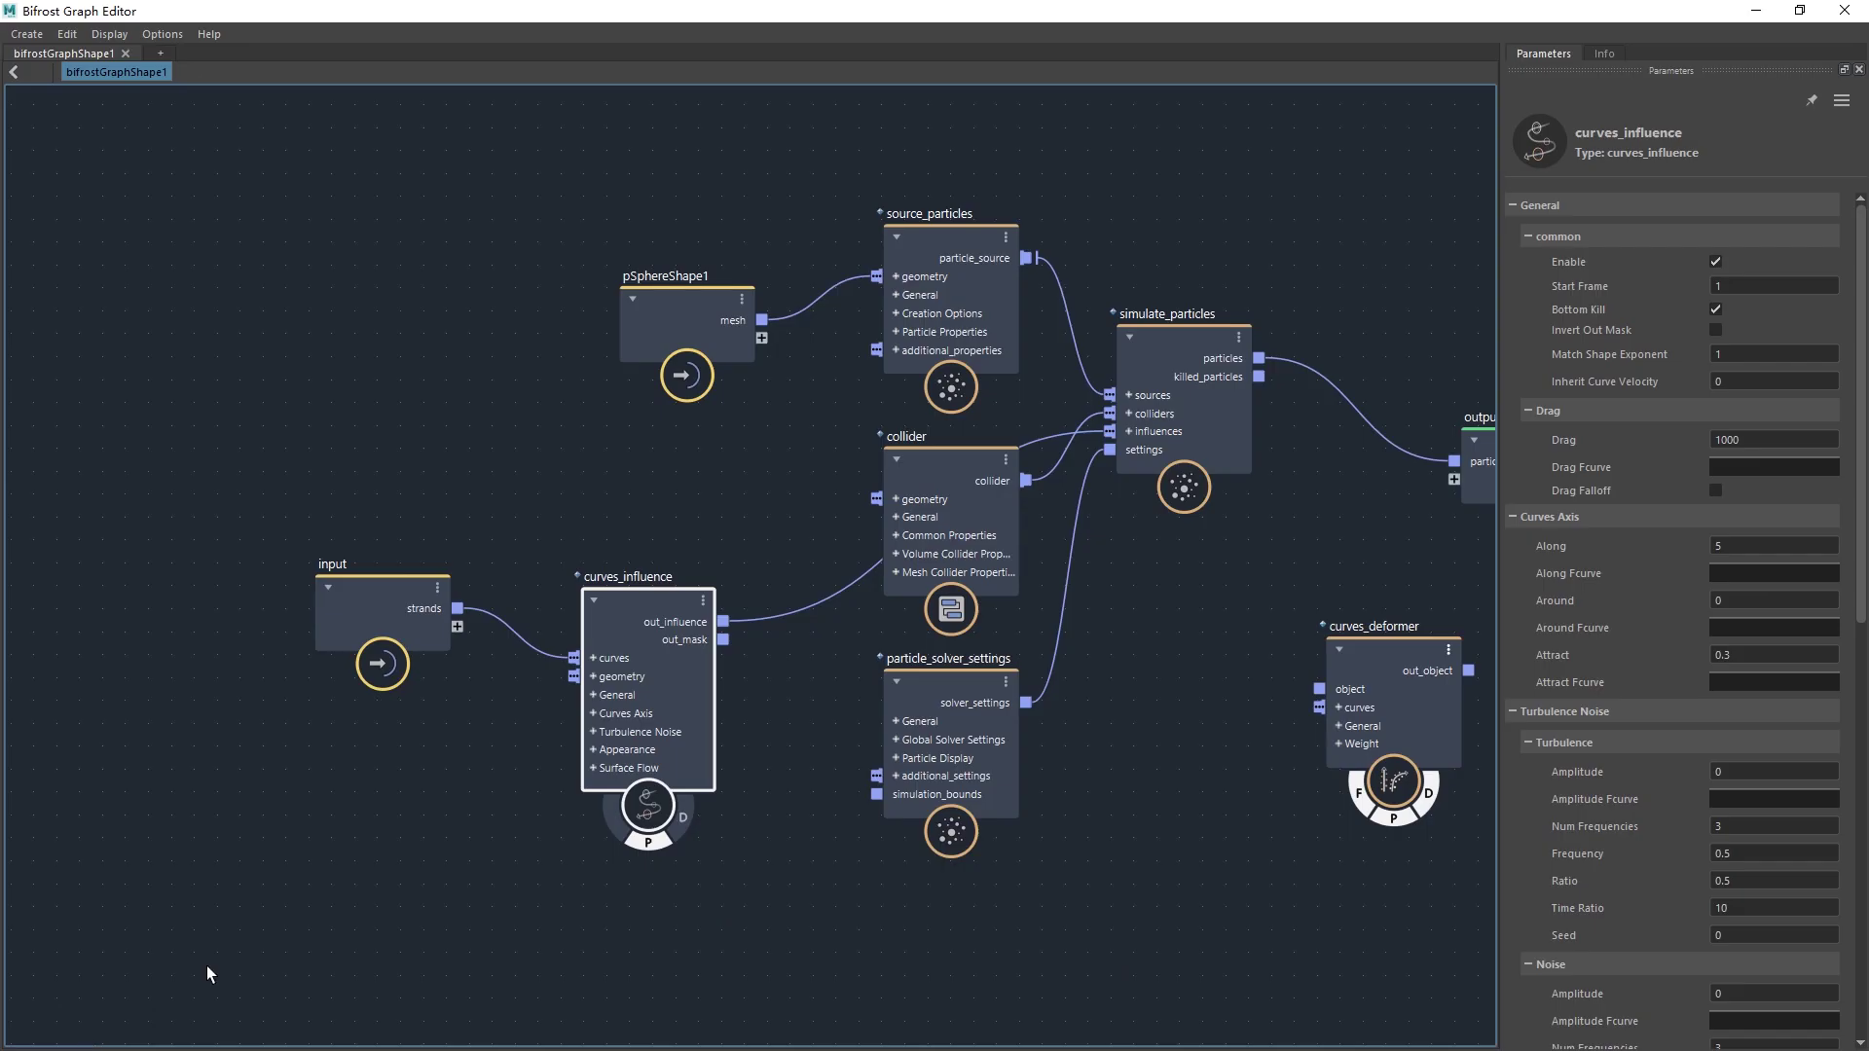
{"action": "double_click", "coordinate": [1585, 10]}
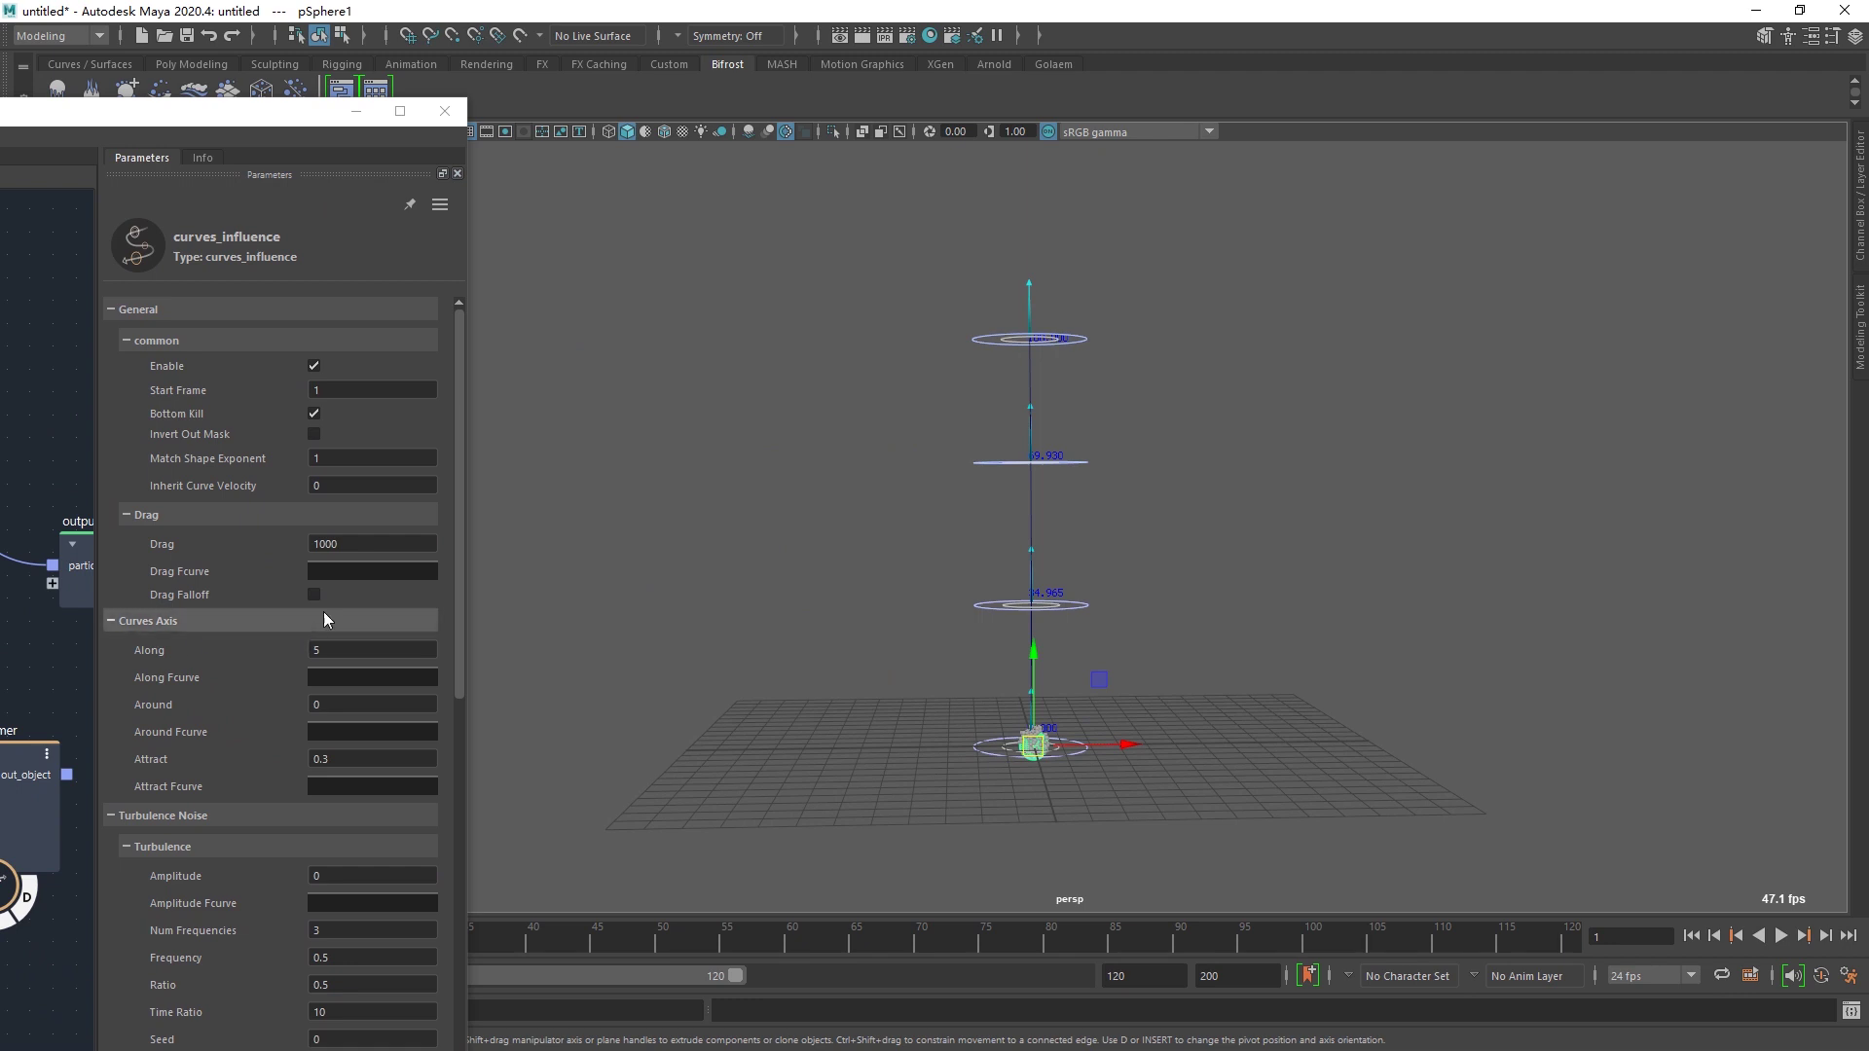
{"action": "left_click", "coordinate": [338, 484]}
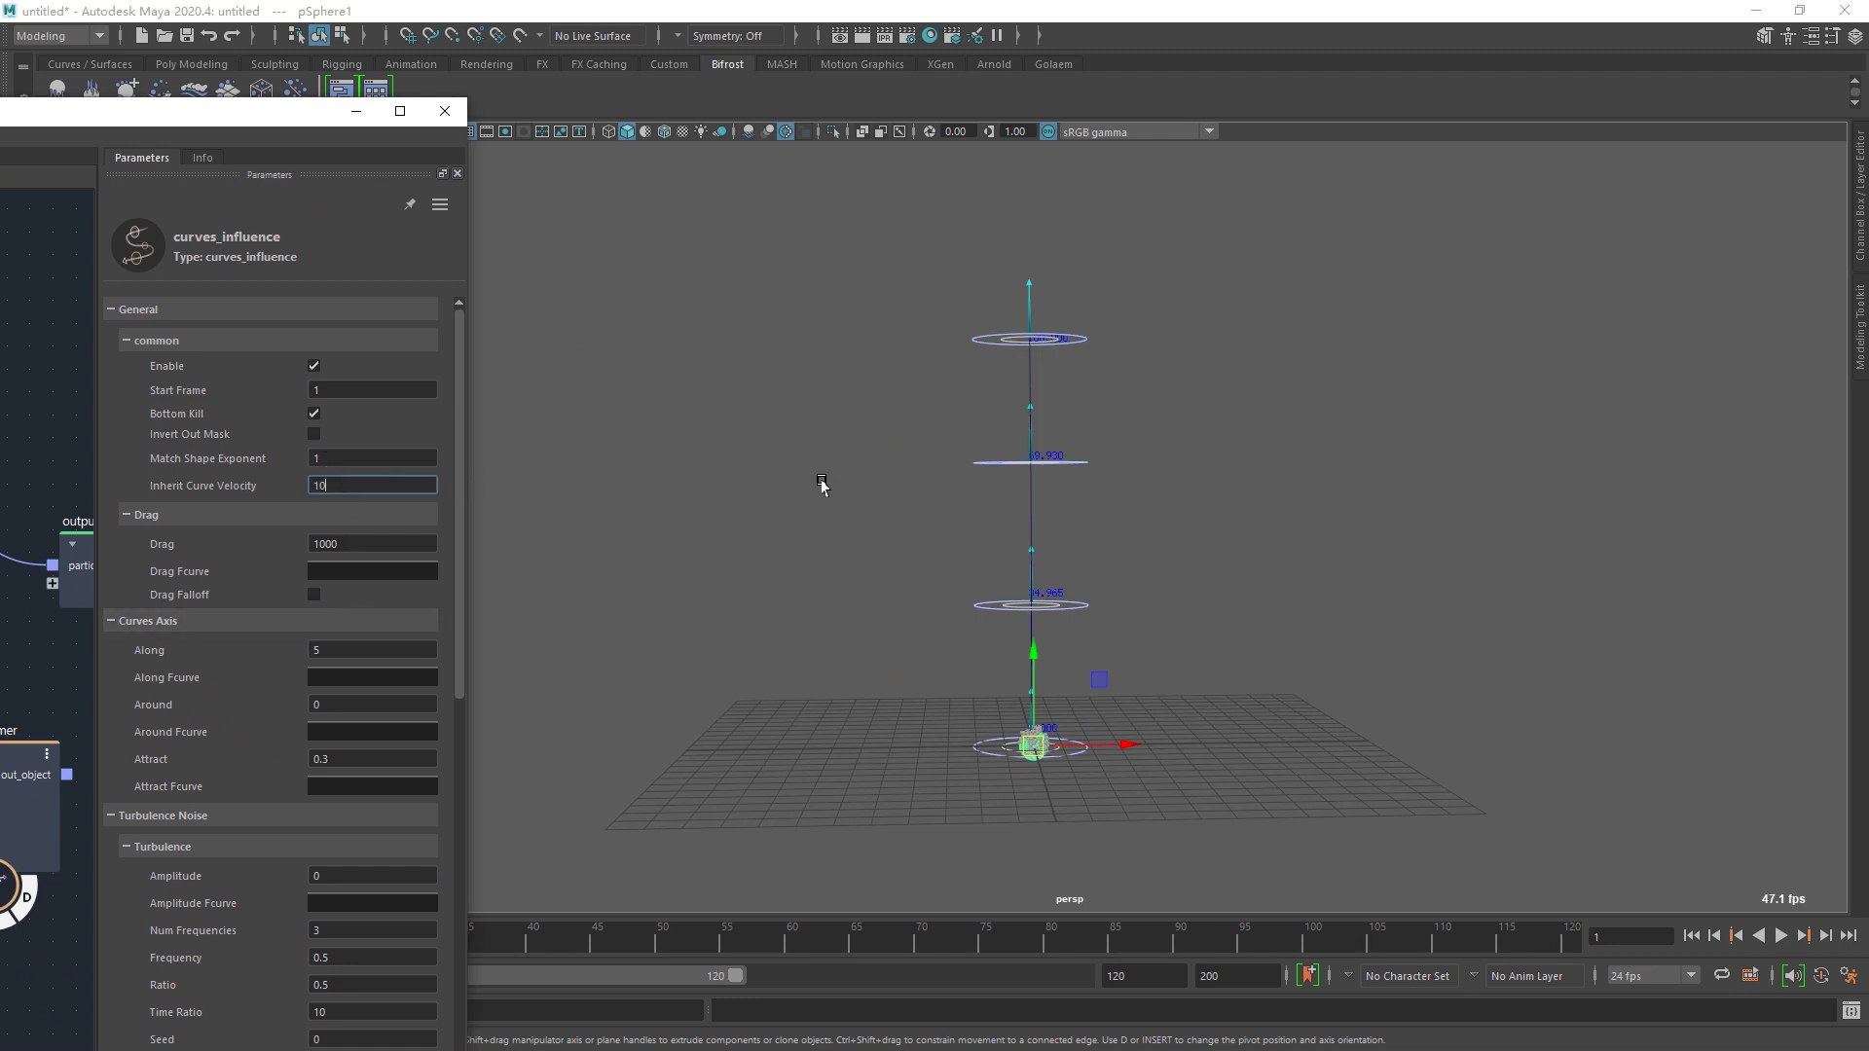
{"action": "key", "text": "Return"}
- Play the simulation, rewind it and replay it to examine how the particles follow the moving curve
{"action": "key", "text": "alt+v"}
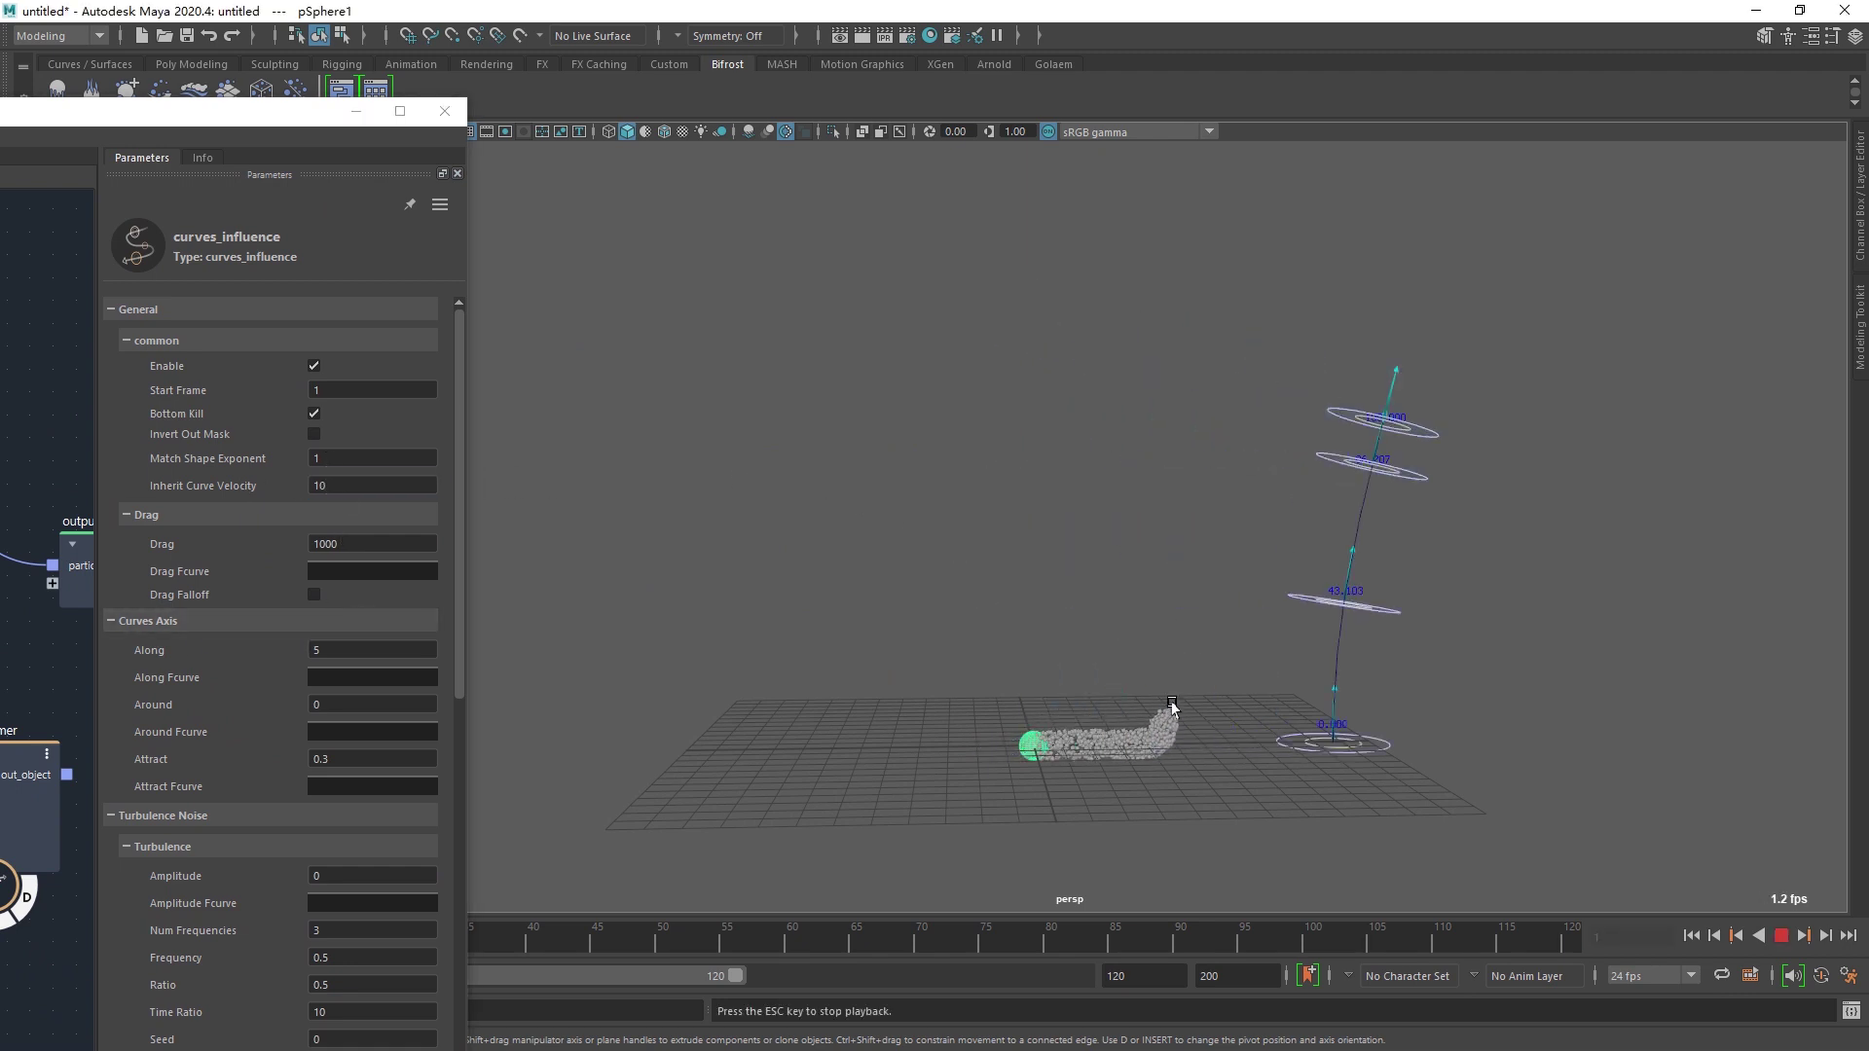
{"action": "key", "text": "alt+v"}
{"action": "middle_click_drag", "start_coordinate": [1277, 693], "coordinate": [1051, 699], "text": "alt"}
{"action": "key", "text": "alt+shift+v"}
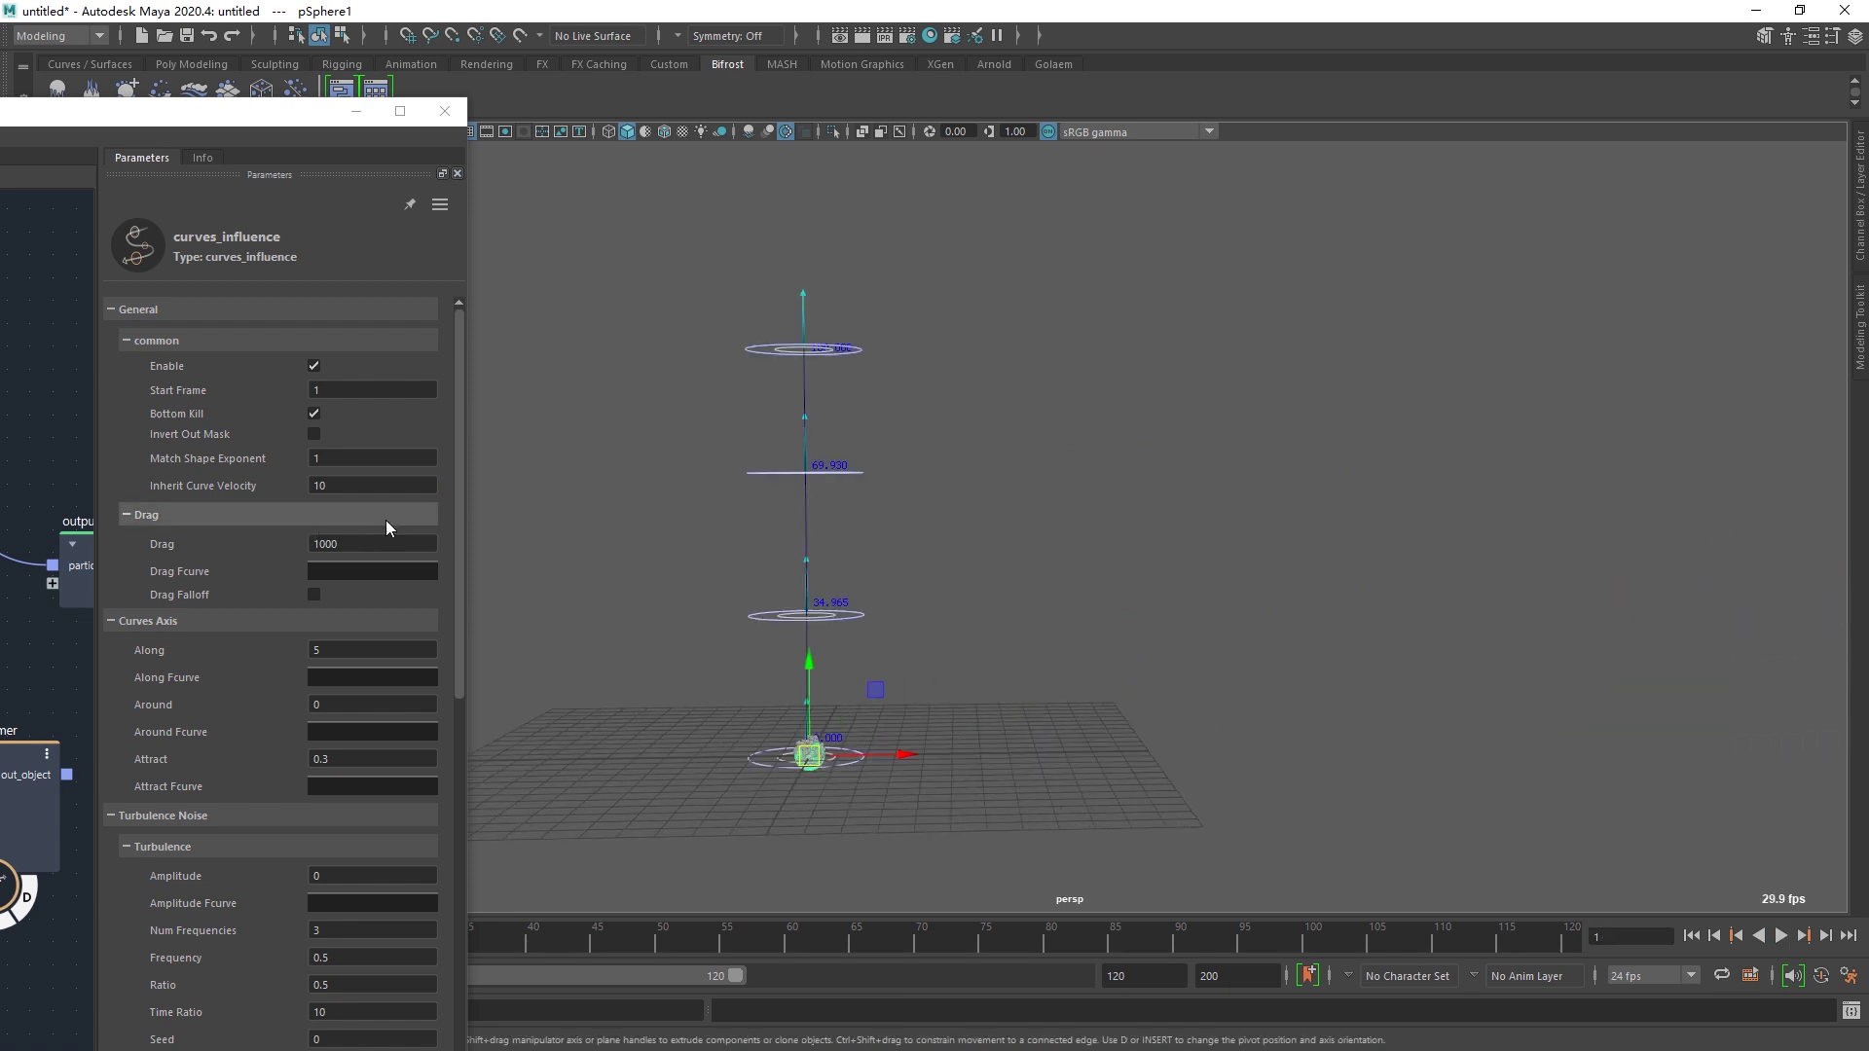
{"action": "key", "text": "alt+v"}
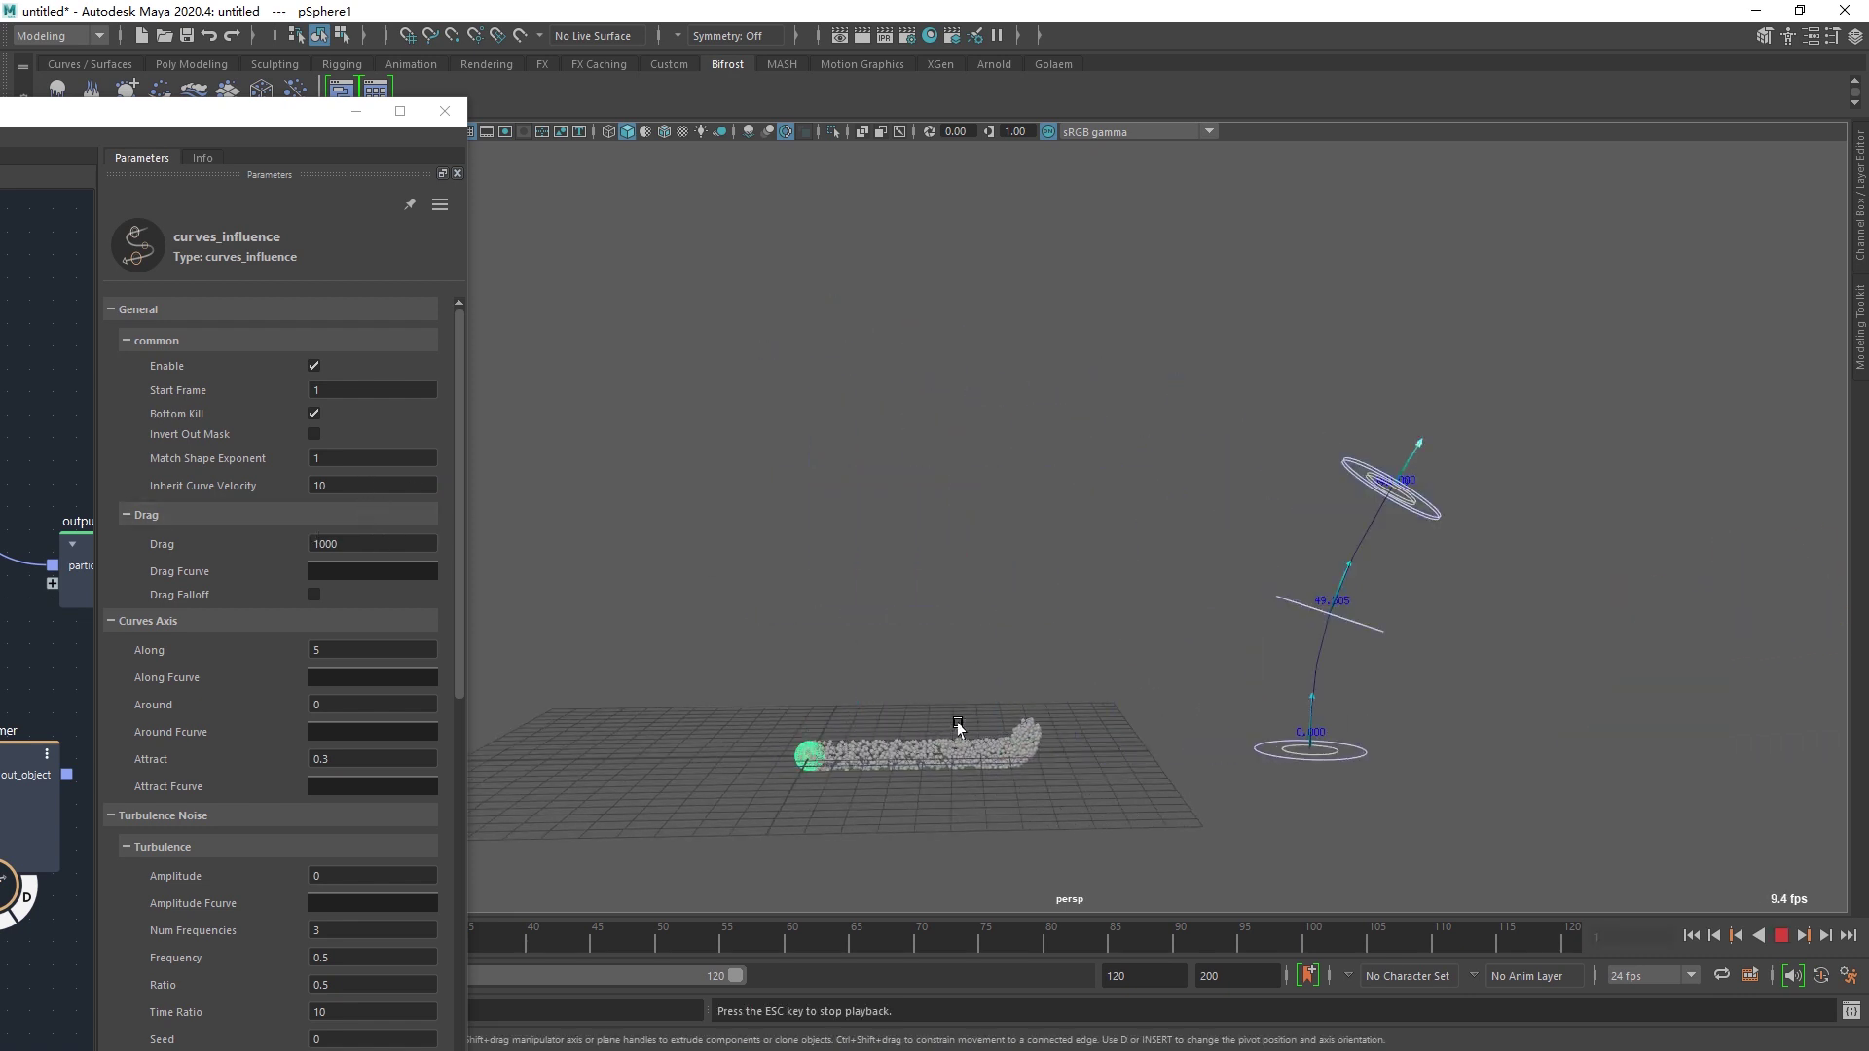
- Rewind the simulation, set Inherit Curve Velocity to 0 on curves_influence and play the particles again
{"action": "key", "text": "alt+v"}
{"action": "key", "text": "alt+shift+v"}
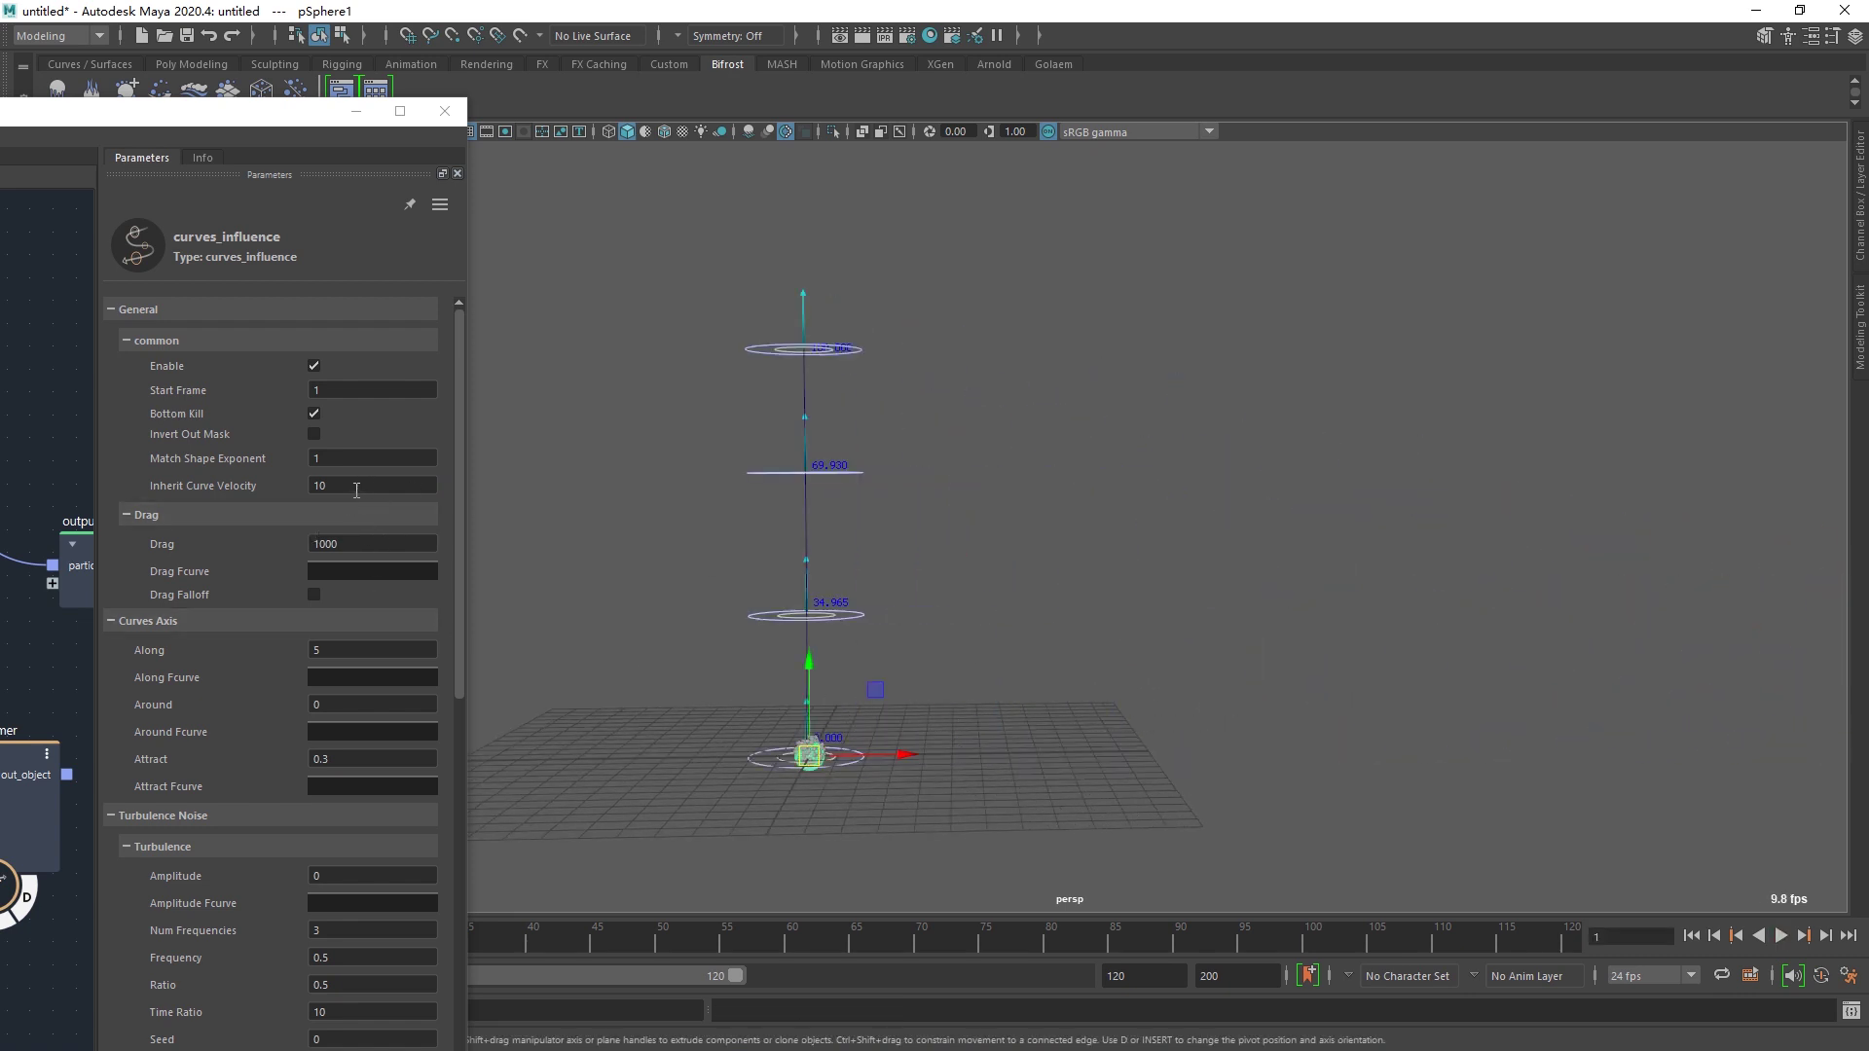
{"action": "double_click", "coordinate": [407, 485]}
{"action": "type", "text": "0"}
{"action": "key", "text": "Return"}
{"action": "key", "text": "alt+v"}
{"action": "key", "text": "Escape"}
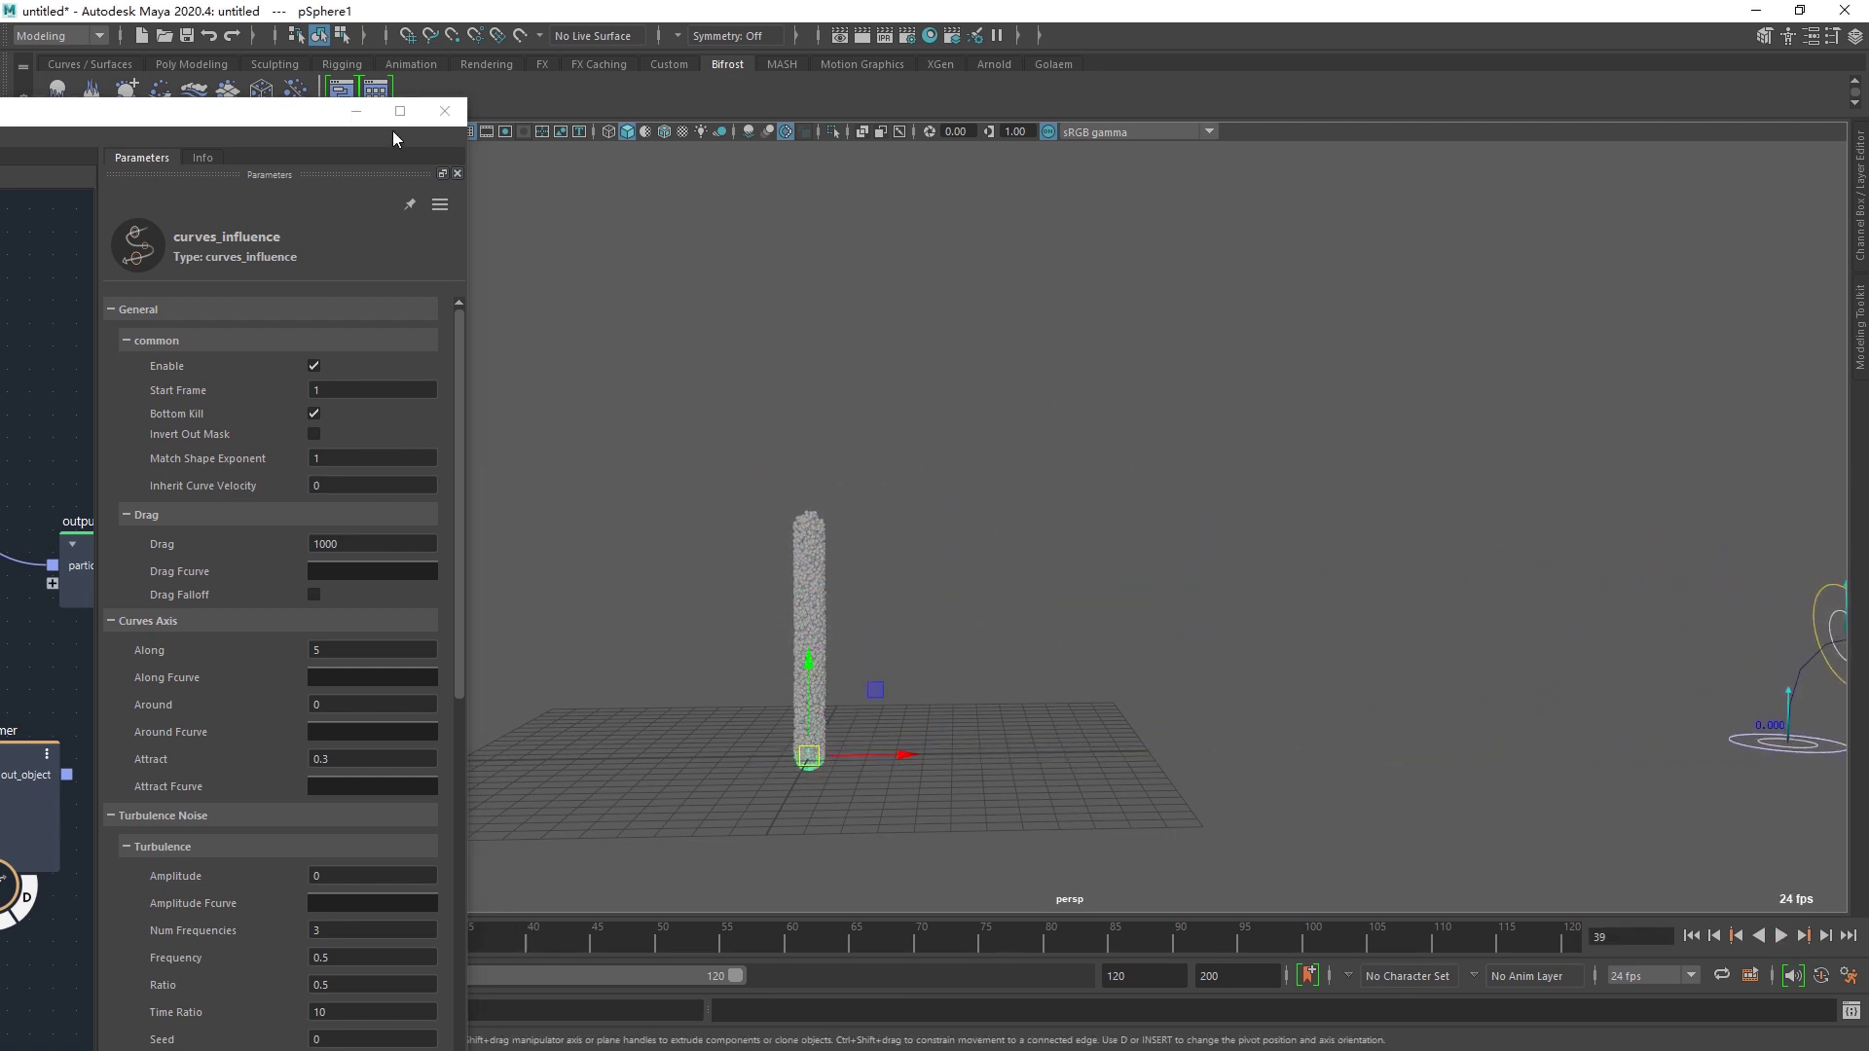
- Look through the remaining curves_influence parameters and replay the simulation to examine the particle column from closer up
{"action": "left_click_drag", "start_coordinate": [307, 118], "coordinate": [446, 80]}
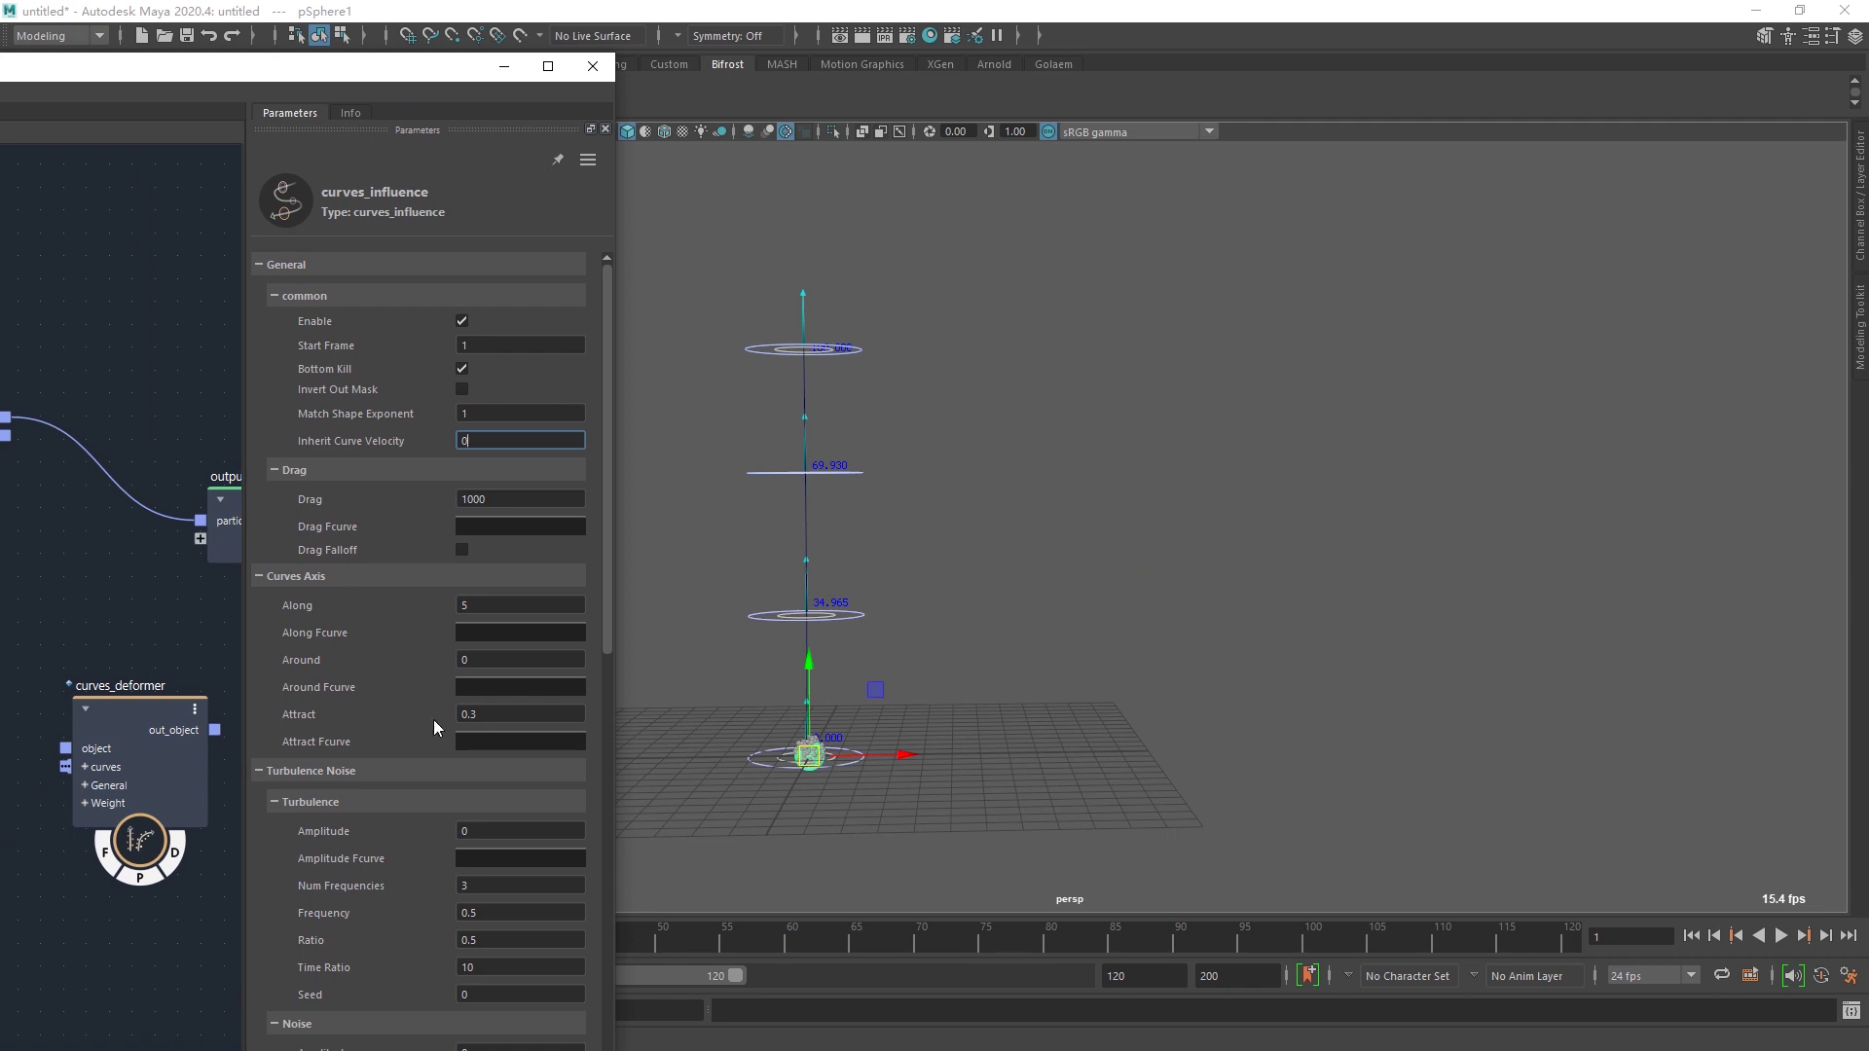
{"action": "scroll", "coordinate": [434, 727], "scroll_direction": "down", "scroll_amount": 15}
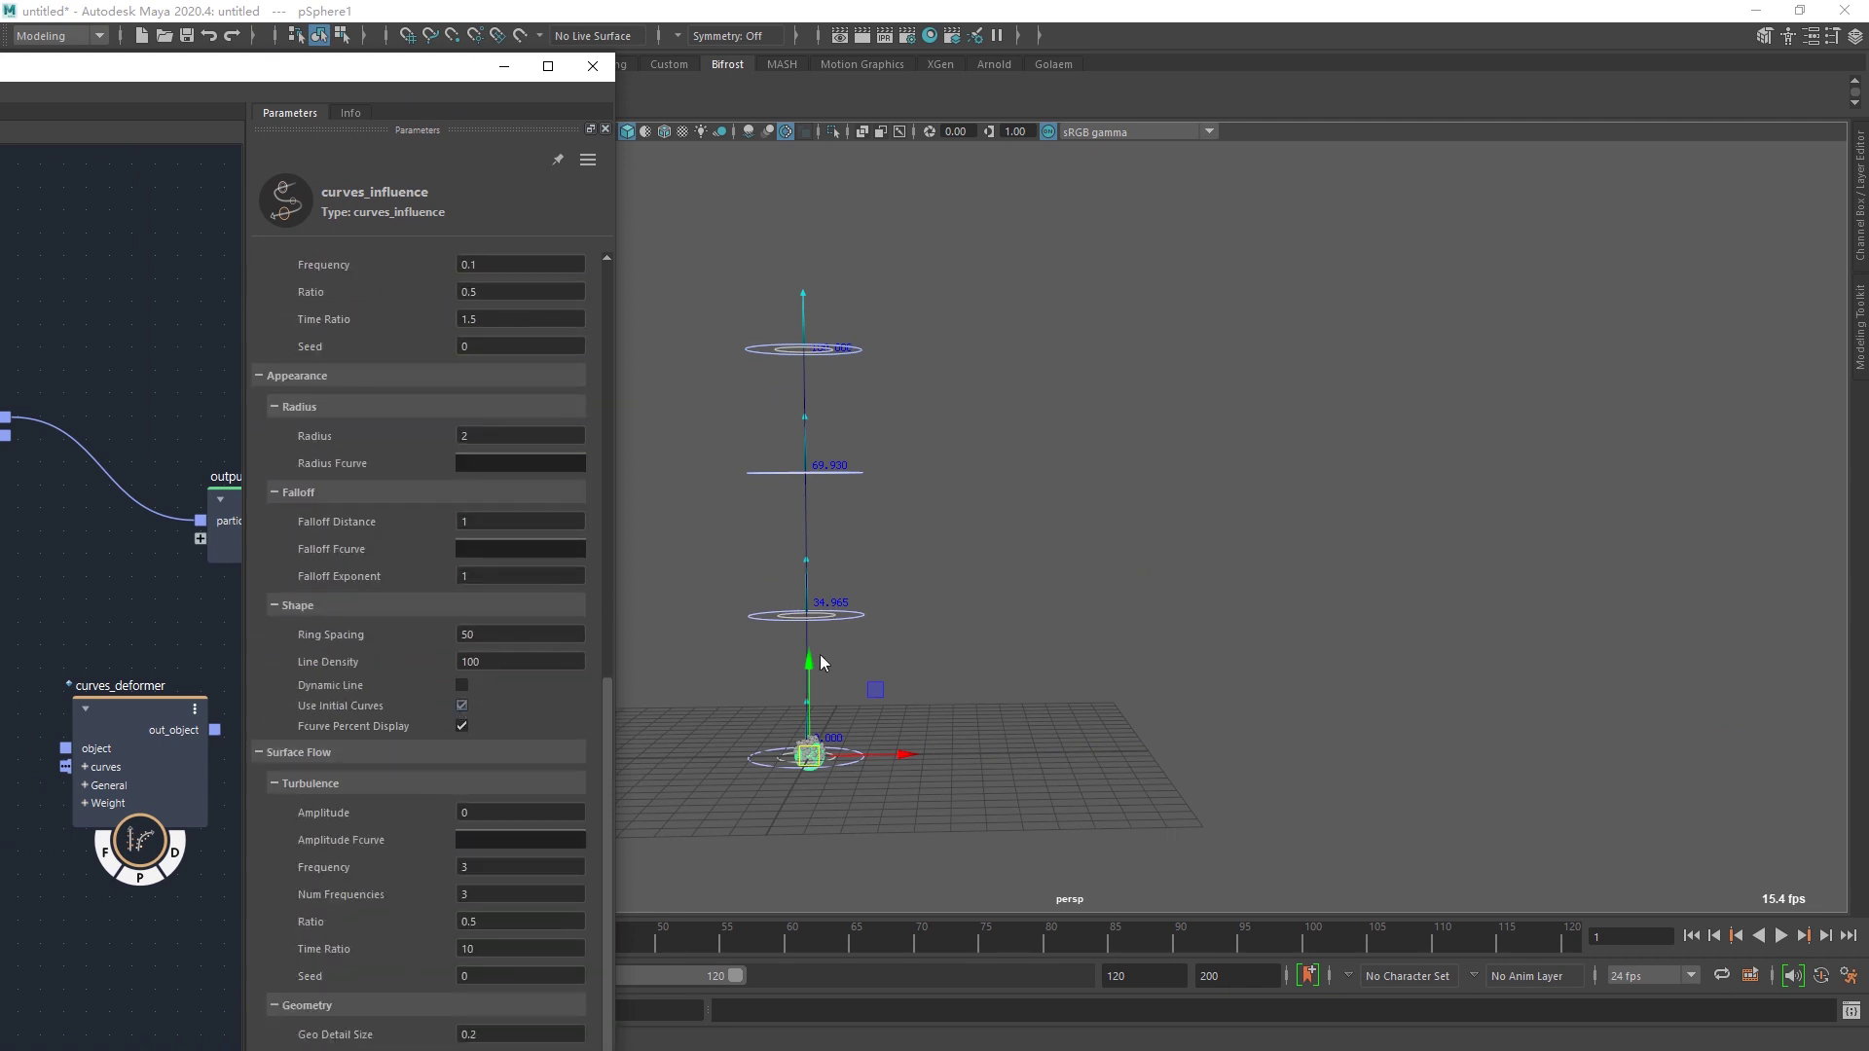
{"action": "middle_click_drag", "start_coordinate": [793, 643], "coordinate": [919, 683], "text": "alt"}
{"action": "key", "text": "alt+v"}
{"action": "right_click_drag", "start_coordinate": [952, 718], "coordinate": [1055, 713], "text": "alt"}
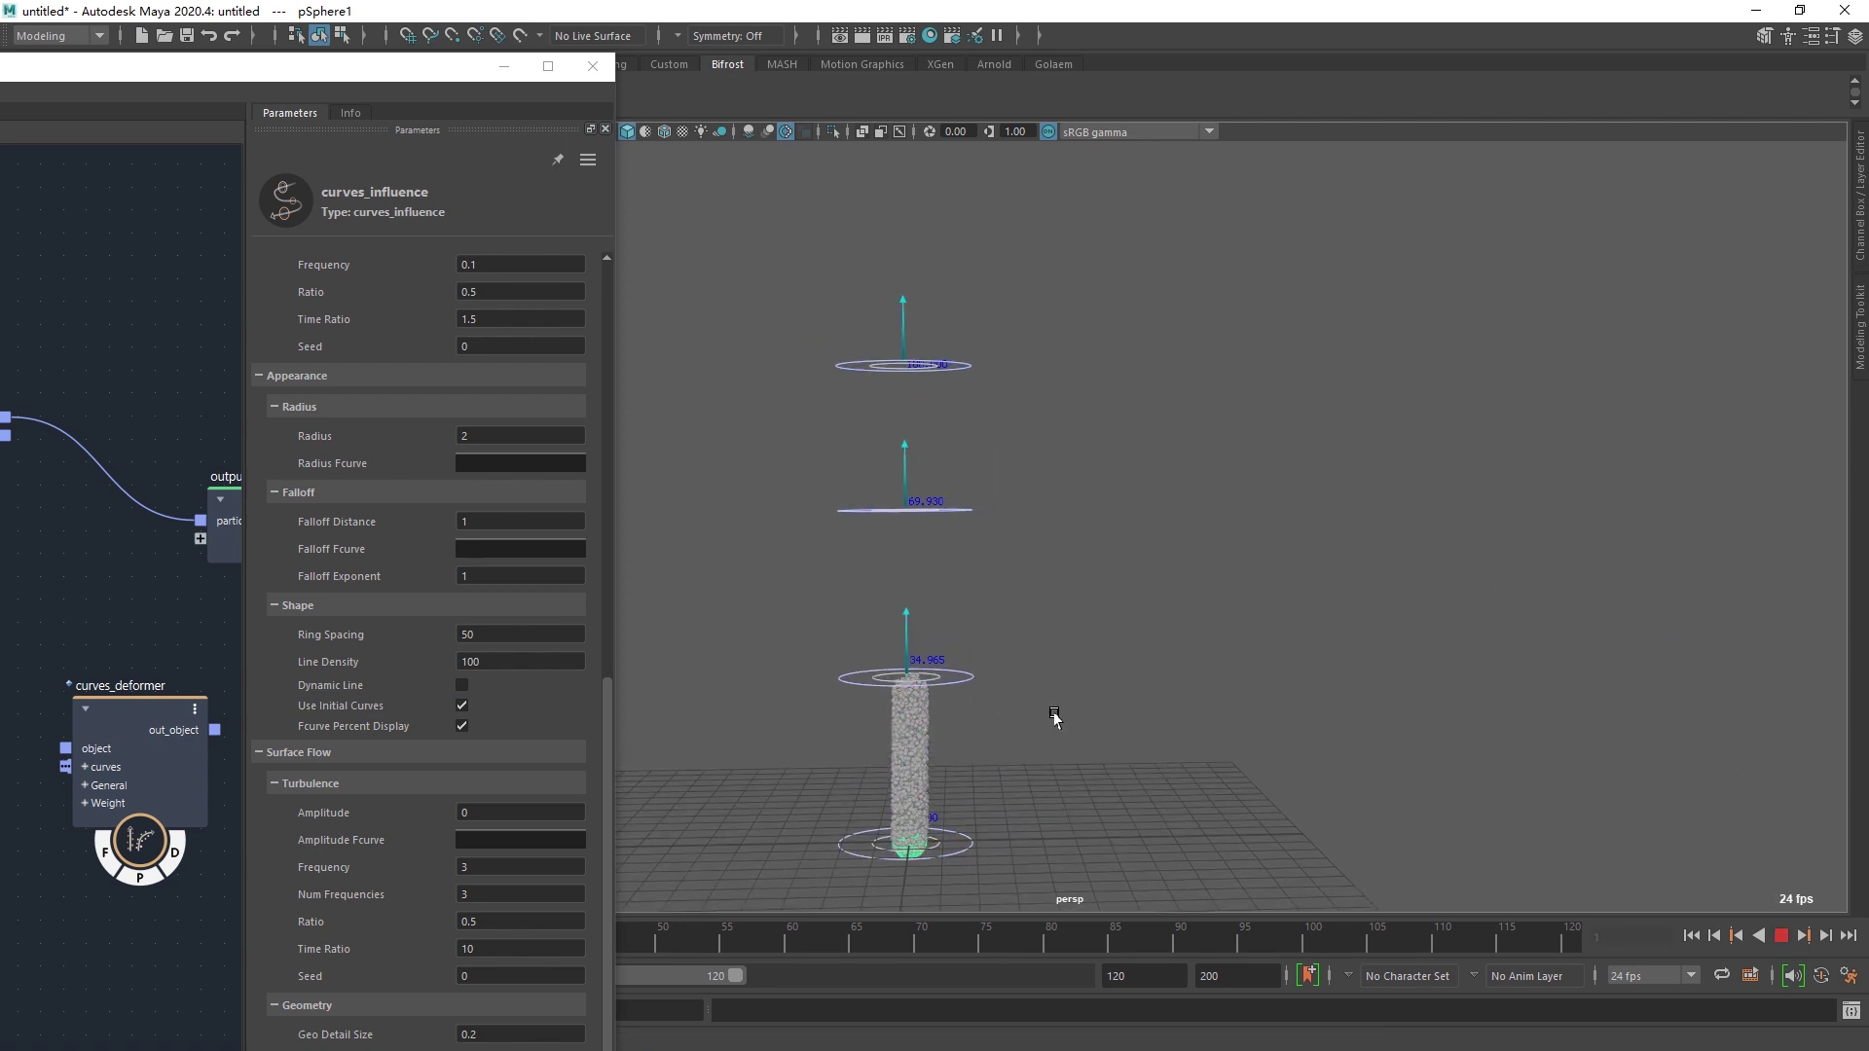
{"action": "middle_click_drag", "start_coordinate": [964, 655], "coordinate": [917, 607], "text": "alt"}
{"action": "right_click_drag", "start_coordinate": [964, 633], "coordinate": [930, 645], "text": "alt"}
{"action": "middle_click_drag", "start_coordinate": [931, 643], "coordinate": [863, 655], "text": "alt"}
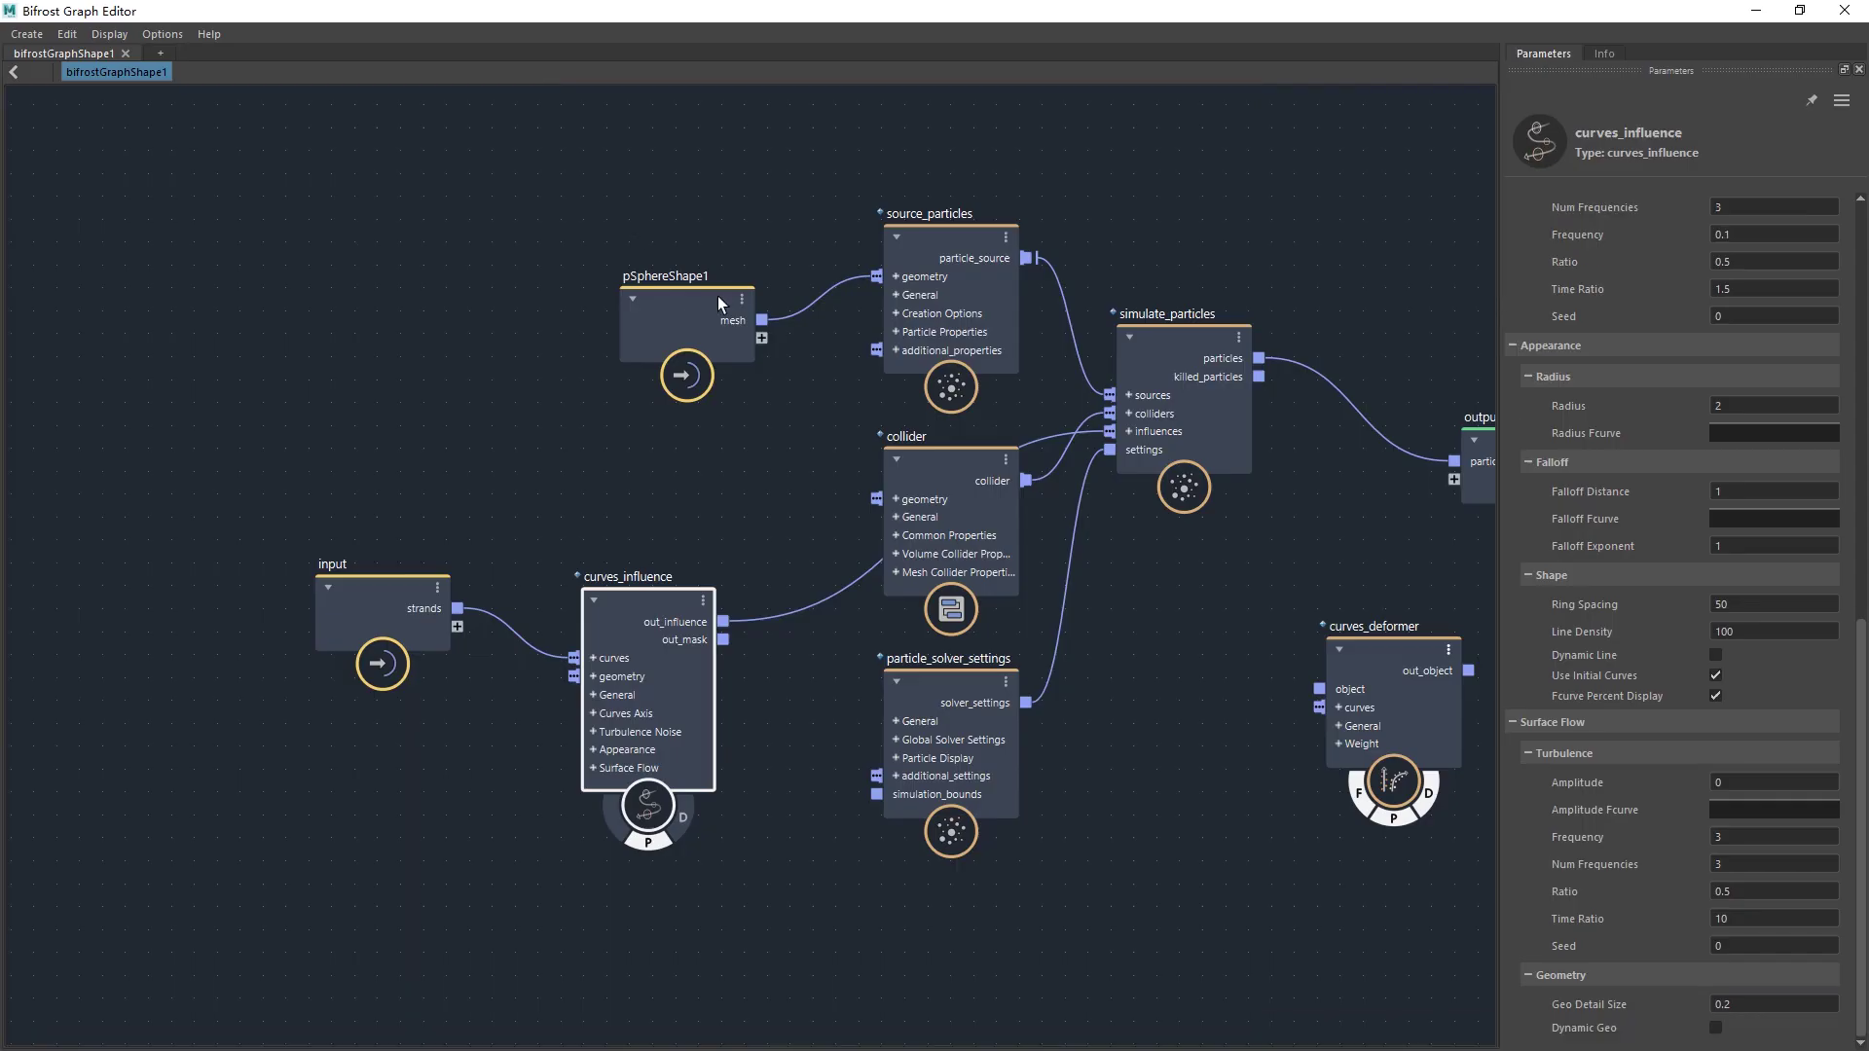
- Move the output and curves_deformer nodes farther from simulate_particles in the graph
{"action": "middle_click_drag", "start_coordinate": [721, 467], "coordinate": [580, 454], "text": "alt"}
{"action": "middle_click_drag", "start_coordinate": [810, 482], "coordinate": [706, 486], "text": "alt"}
{"action": "middle_click_drag", "start_coordinate": [907, 551], "coordinate": [653, 571], "text": "alt"}
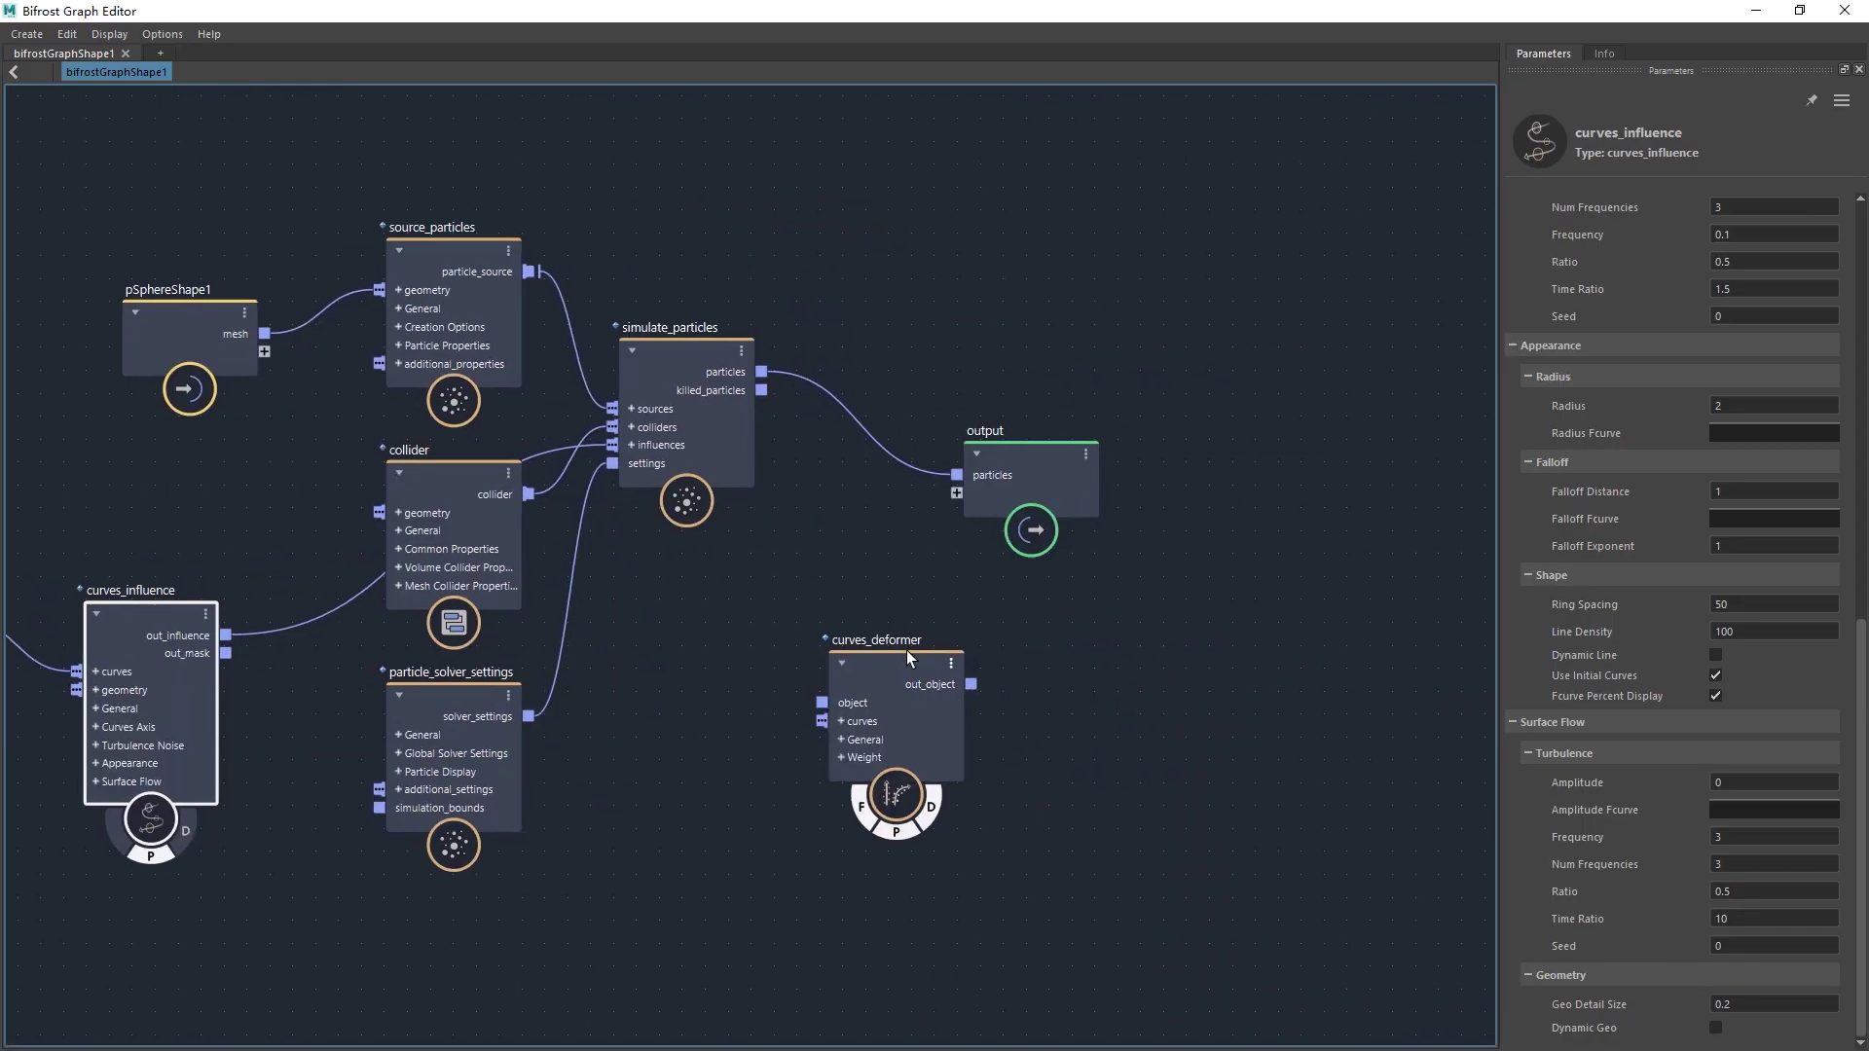
{"action": "left_click_drag", "start_coordinate": [909, 656], "coordinate": [909, 650]}
{"action": "left_click_drag", "start_coordinate": [1016, 473], "coordinate": [1173, 392]}
{"action": "left_click_drag", "start_coordinate": [902, 744], "coordinate": [981, 687]}
- Try to connect the input strands to curves_deformer's object port and the simulate_particles particles to its curves port
{"action": "middle_click_drag", "start_coordinate": [750, 686], "coordinate": [1019, 610], "text": "alt"}
{"action": "left_click_drag", "start_coordinate": [234, 545], "coordinate": [1160, 558]}
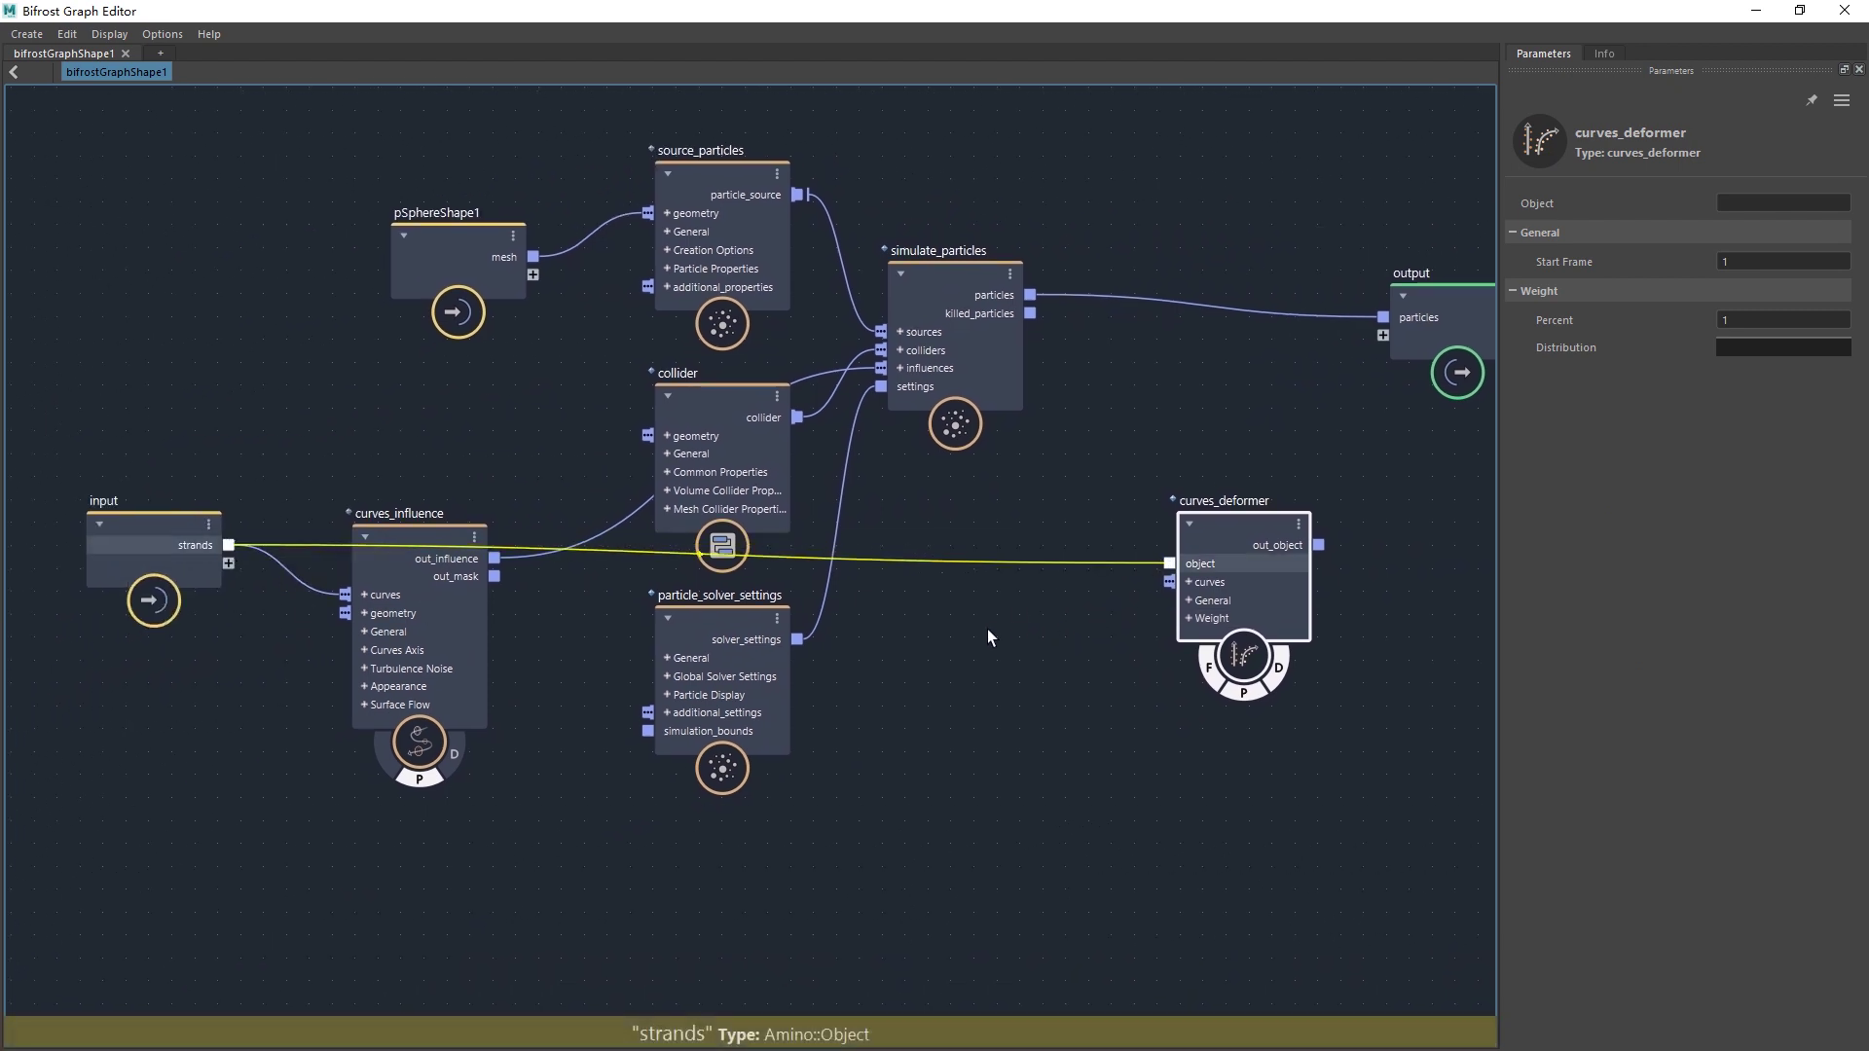
{"action": "middle_click_drag", "start_coordinate": [1271, 379], "coordinate": [883, 412], "text": "alt"}
{"action": "left_click_drag", "start_coordinate": [813, 522], "coordinate": [882, 488]}
{"action": "left_click_drag", "start_coordinate": [646, 331], "coordinate": [709, 376]}
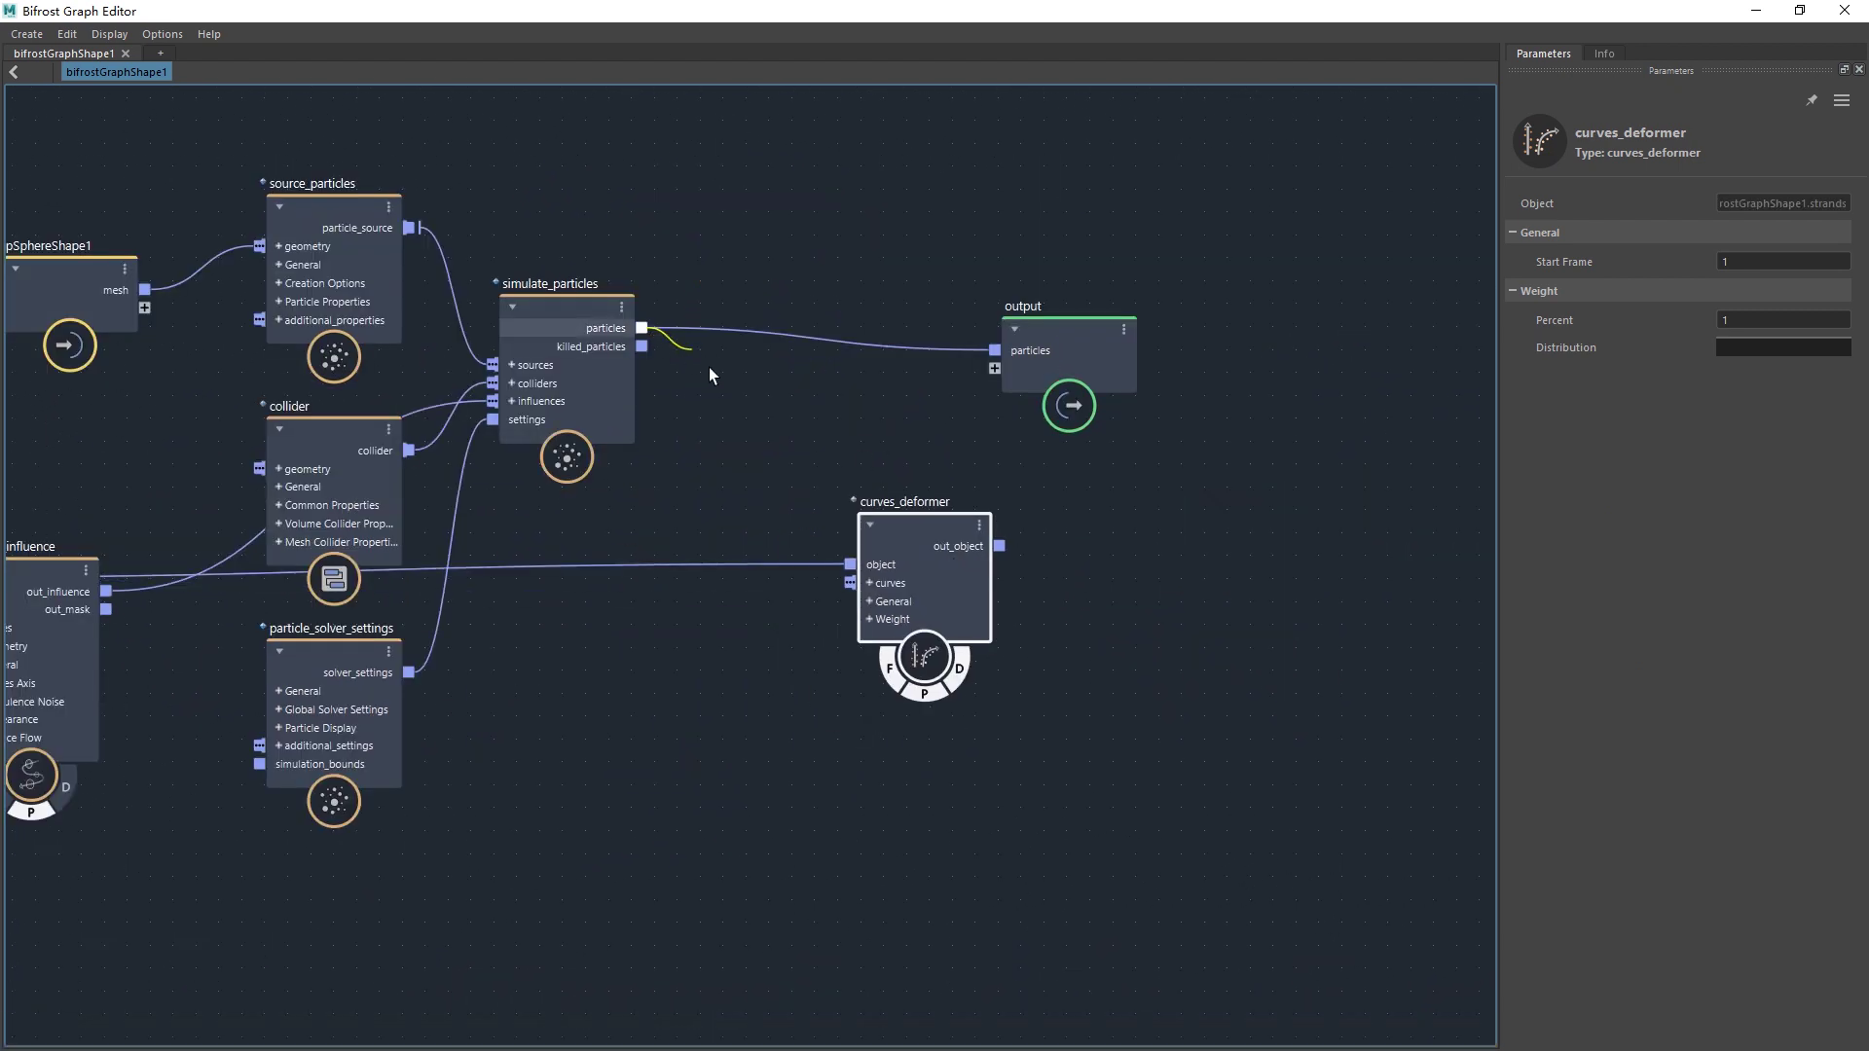
{"action": "left_click_drag", "start_coordinate": [851, 566], "coordinate": [851, 583]}
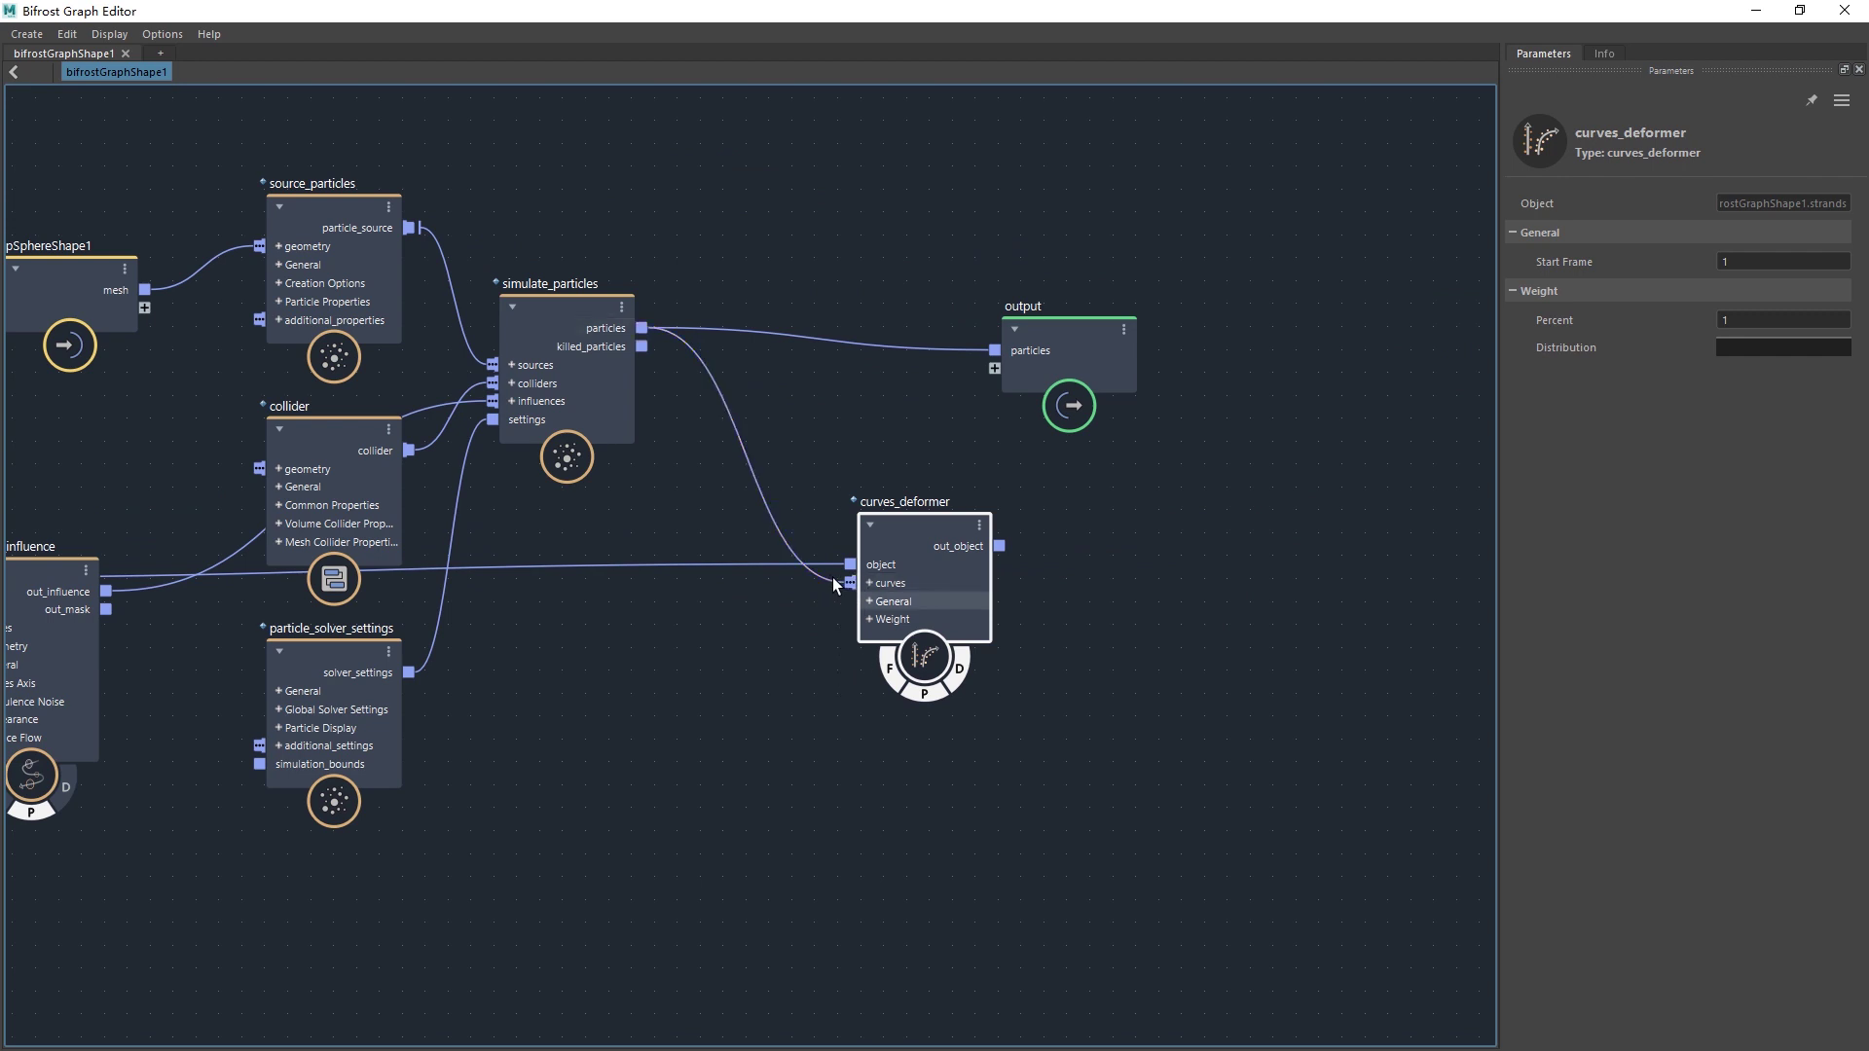
- Rewire curves_deformer so the simulate_particles particles feed its object port and the input strands feed its curves port
{"action": "left_click", "coordinate": [808, 514]}
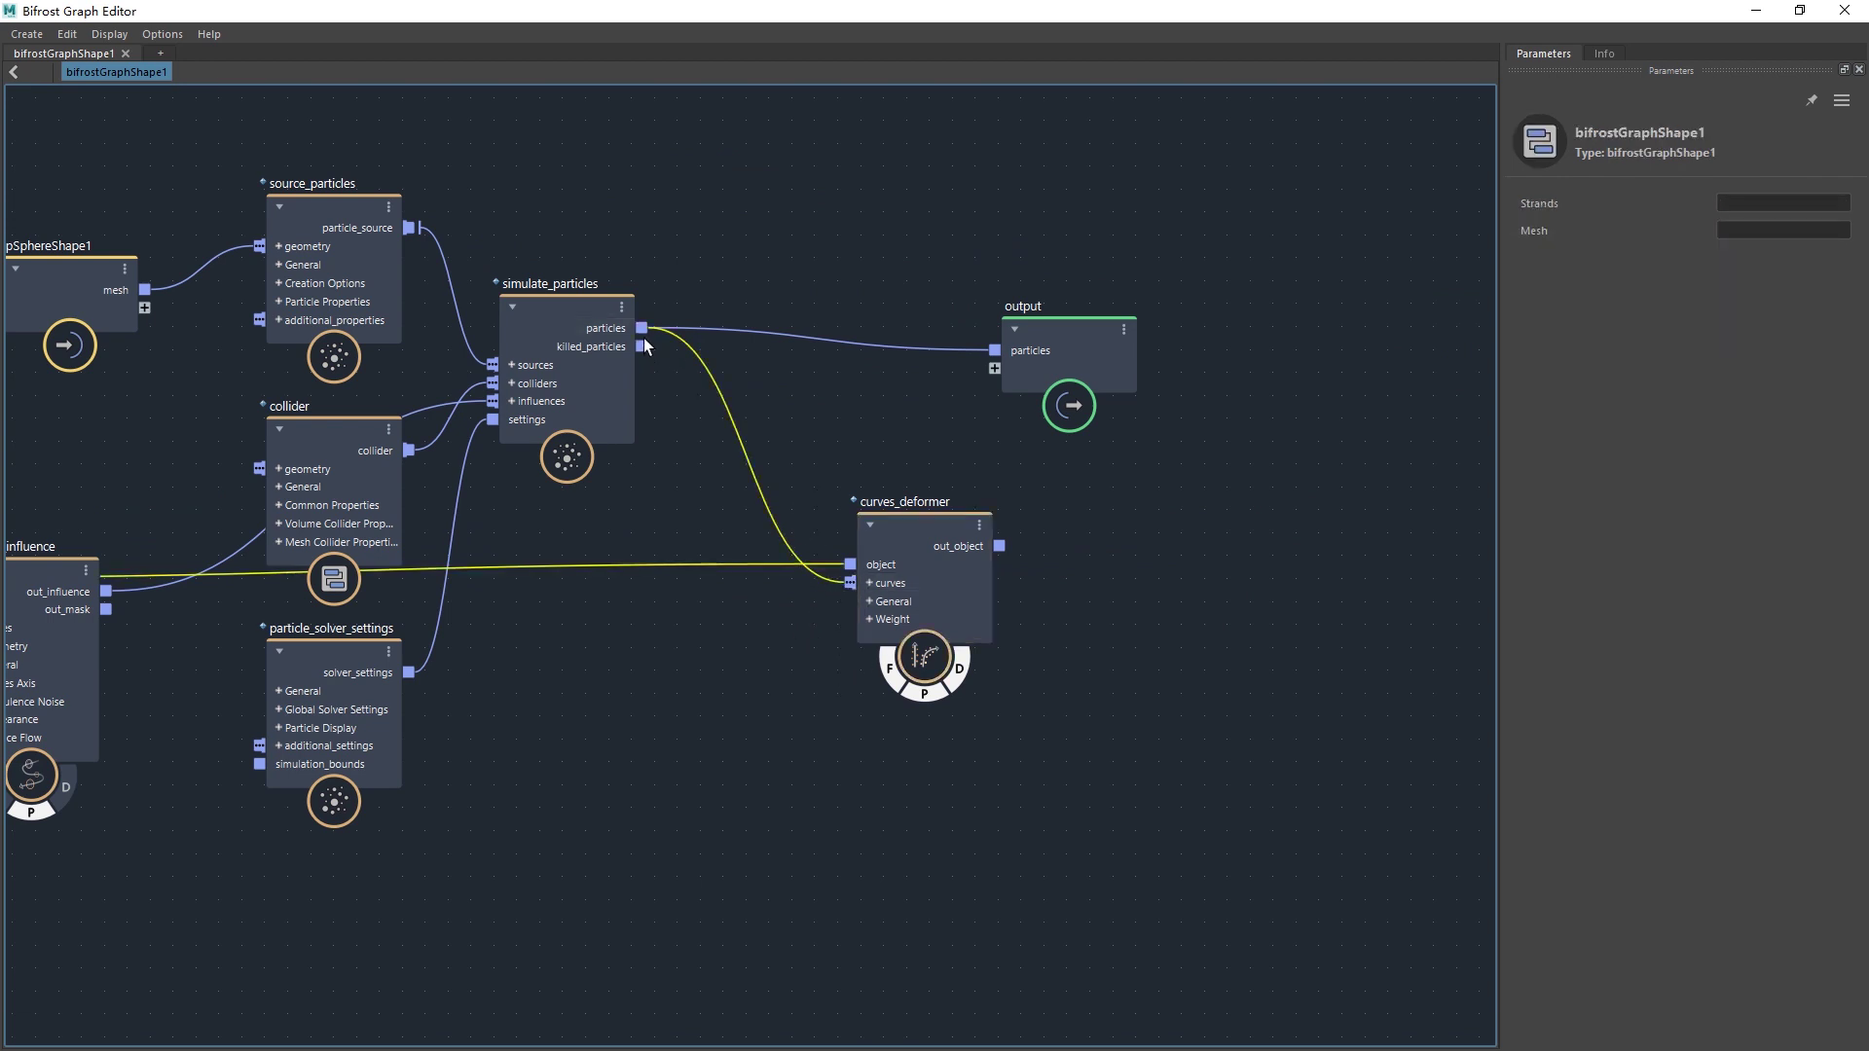
{"action": "left_click_drag", "start_coordinate": [642, 328], "coordinate": [814, 524]}
{"action": "left_click", "coordinate": [847, 574]}
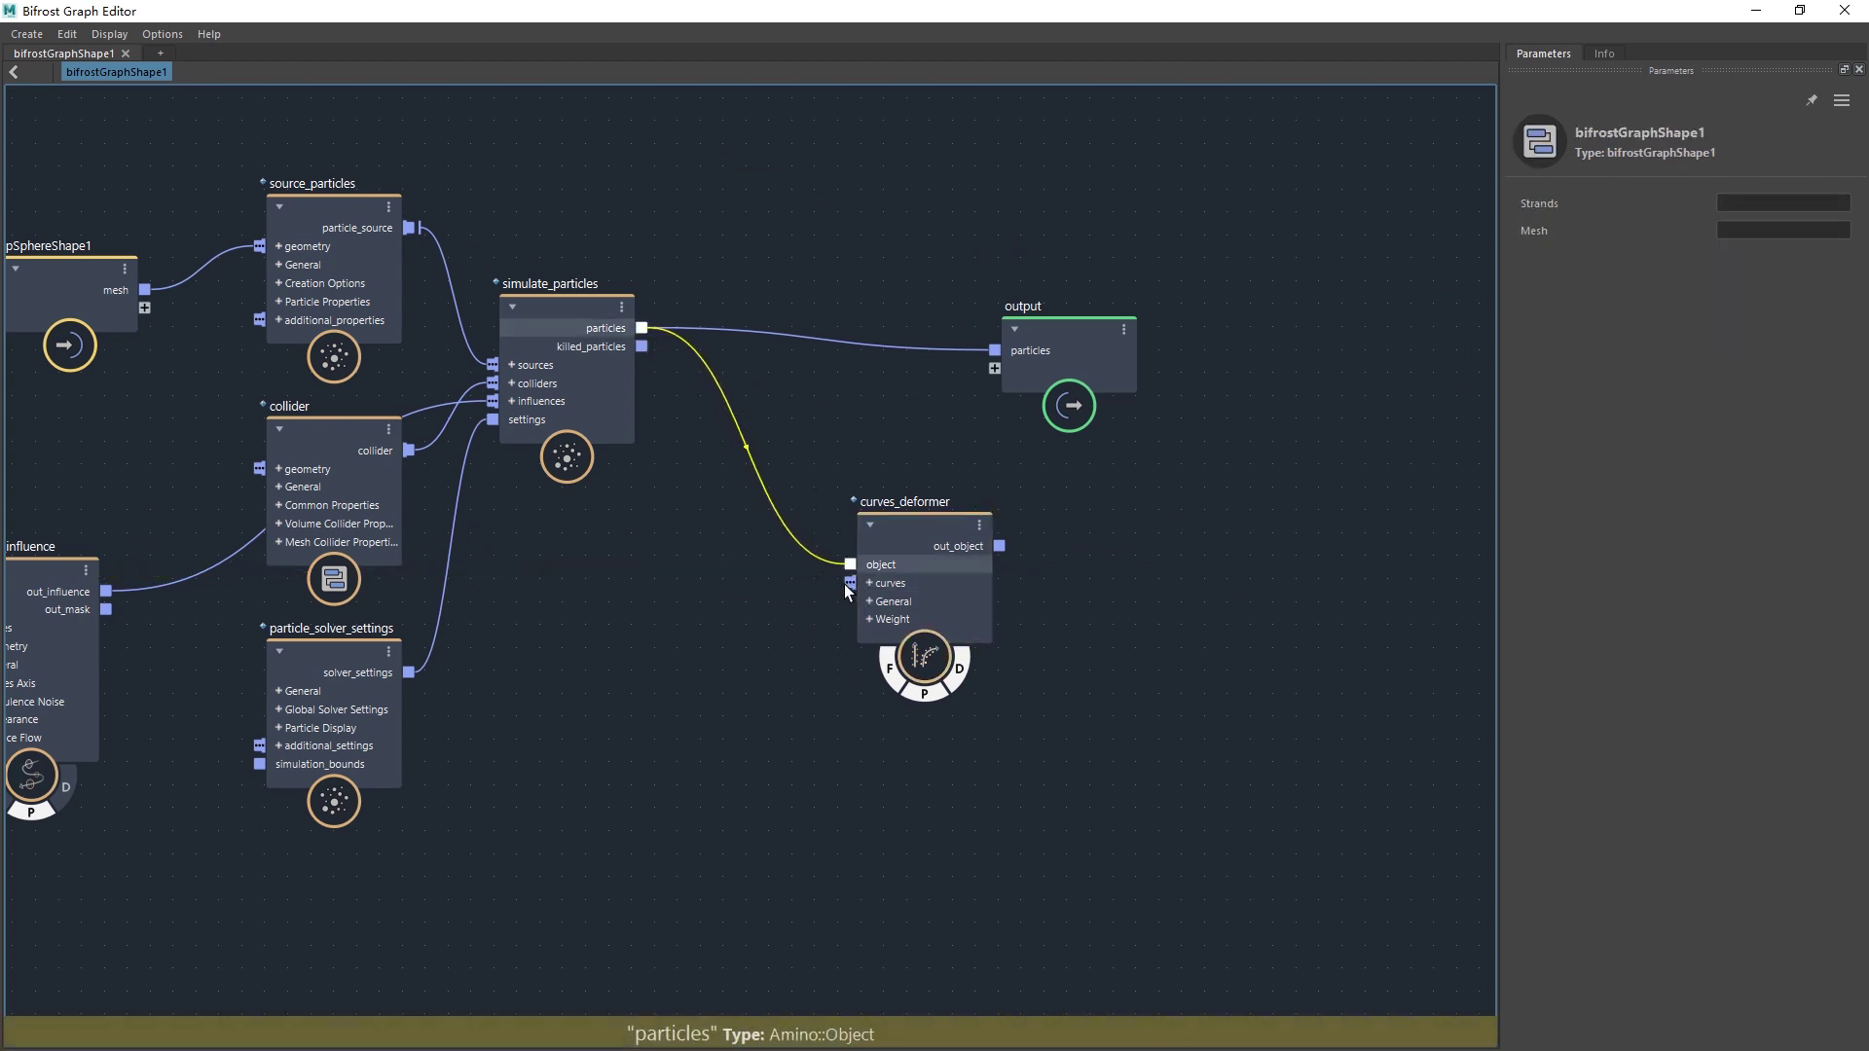
{"action": "left_click", "coordinate": [846, 582]}
{"action": "middle_click_drag", "start_coordinate": [465, 591], "coordinate": [993, 481]}
{"action": "left_click_drag", "start_coordinate": [801, 505], "coordinate": [370, 474]}
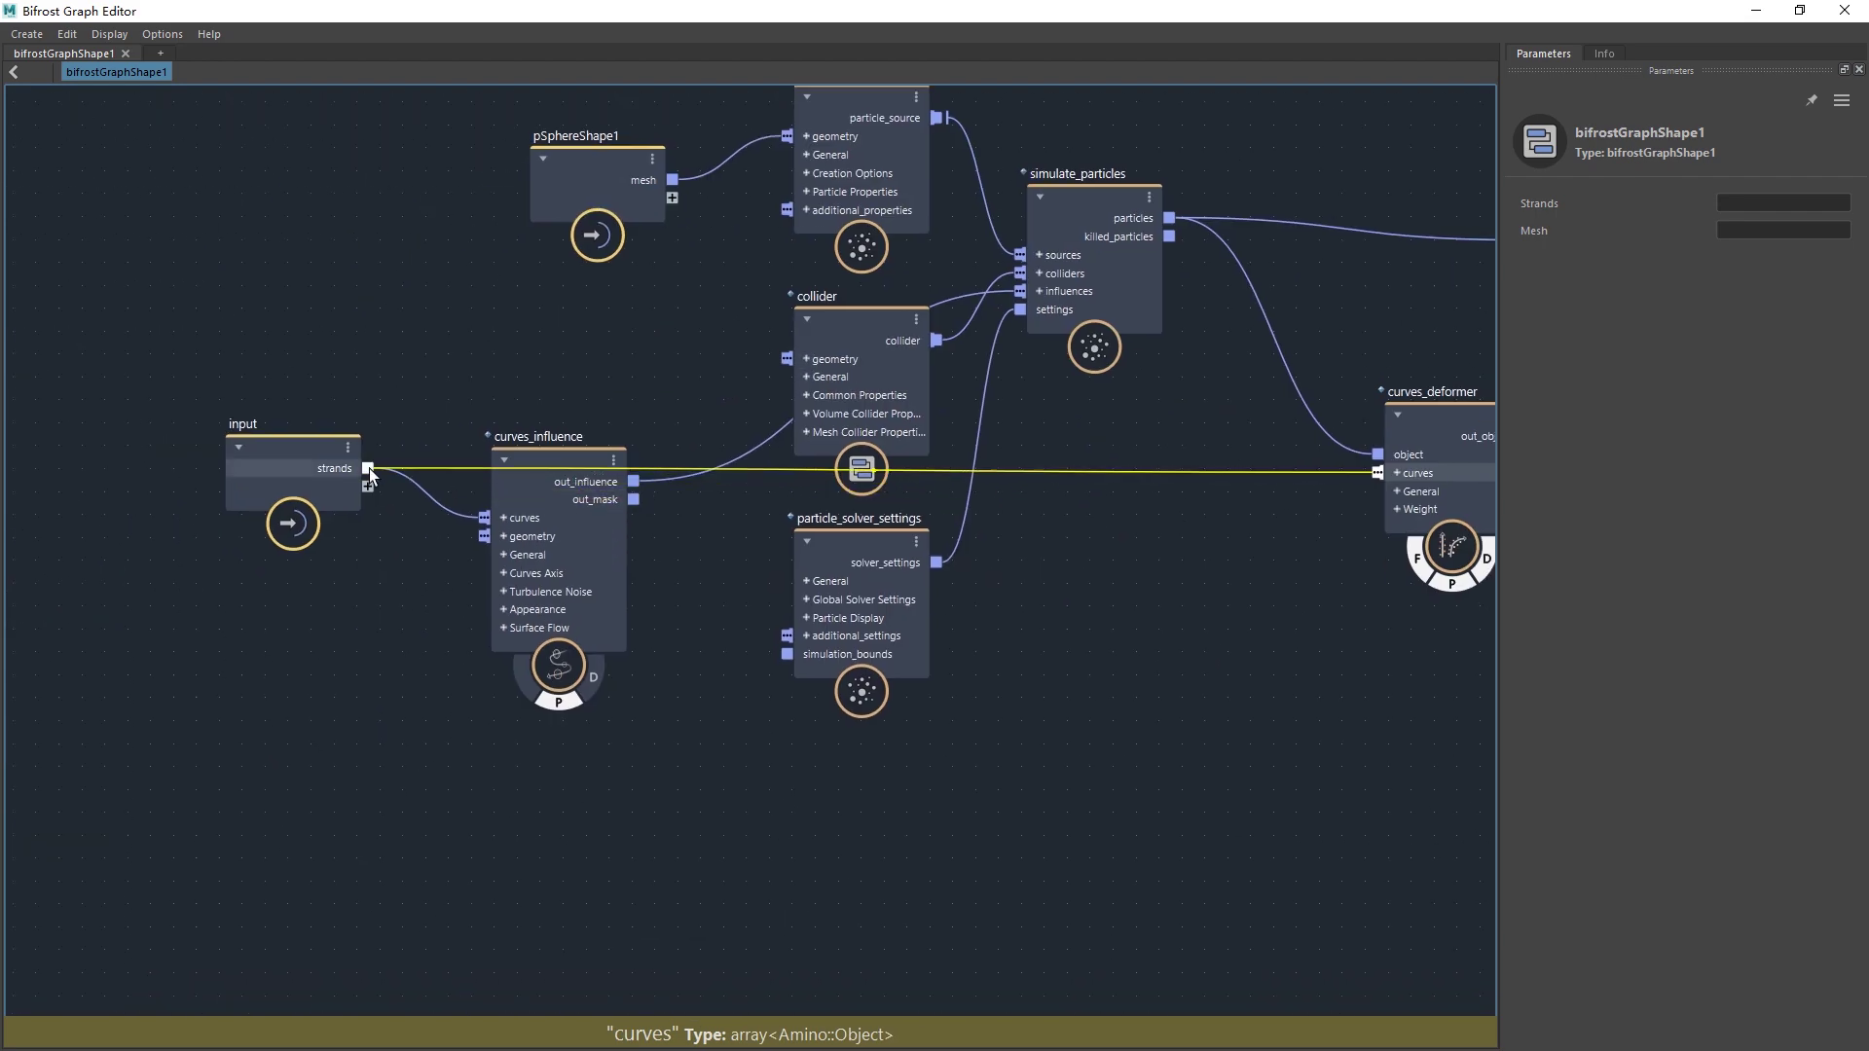
- Disconnect the simulate_particles particles from the output node and select curves_deformer
{"action": "middle_click_drag", "start_coordinate": [1098, 543], "coordinate": [447, 629]}
{"action": "left_click", "coordinate": [832, 539]}
{"action": "left_click_drag", "start_coordinate": [968, 333], "coordinate": [1089, 348]}
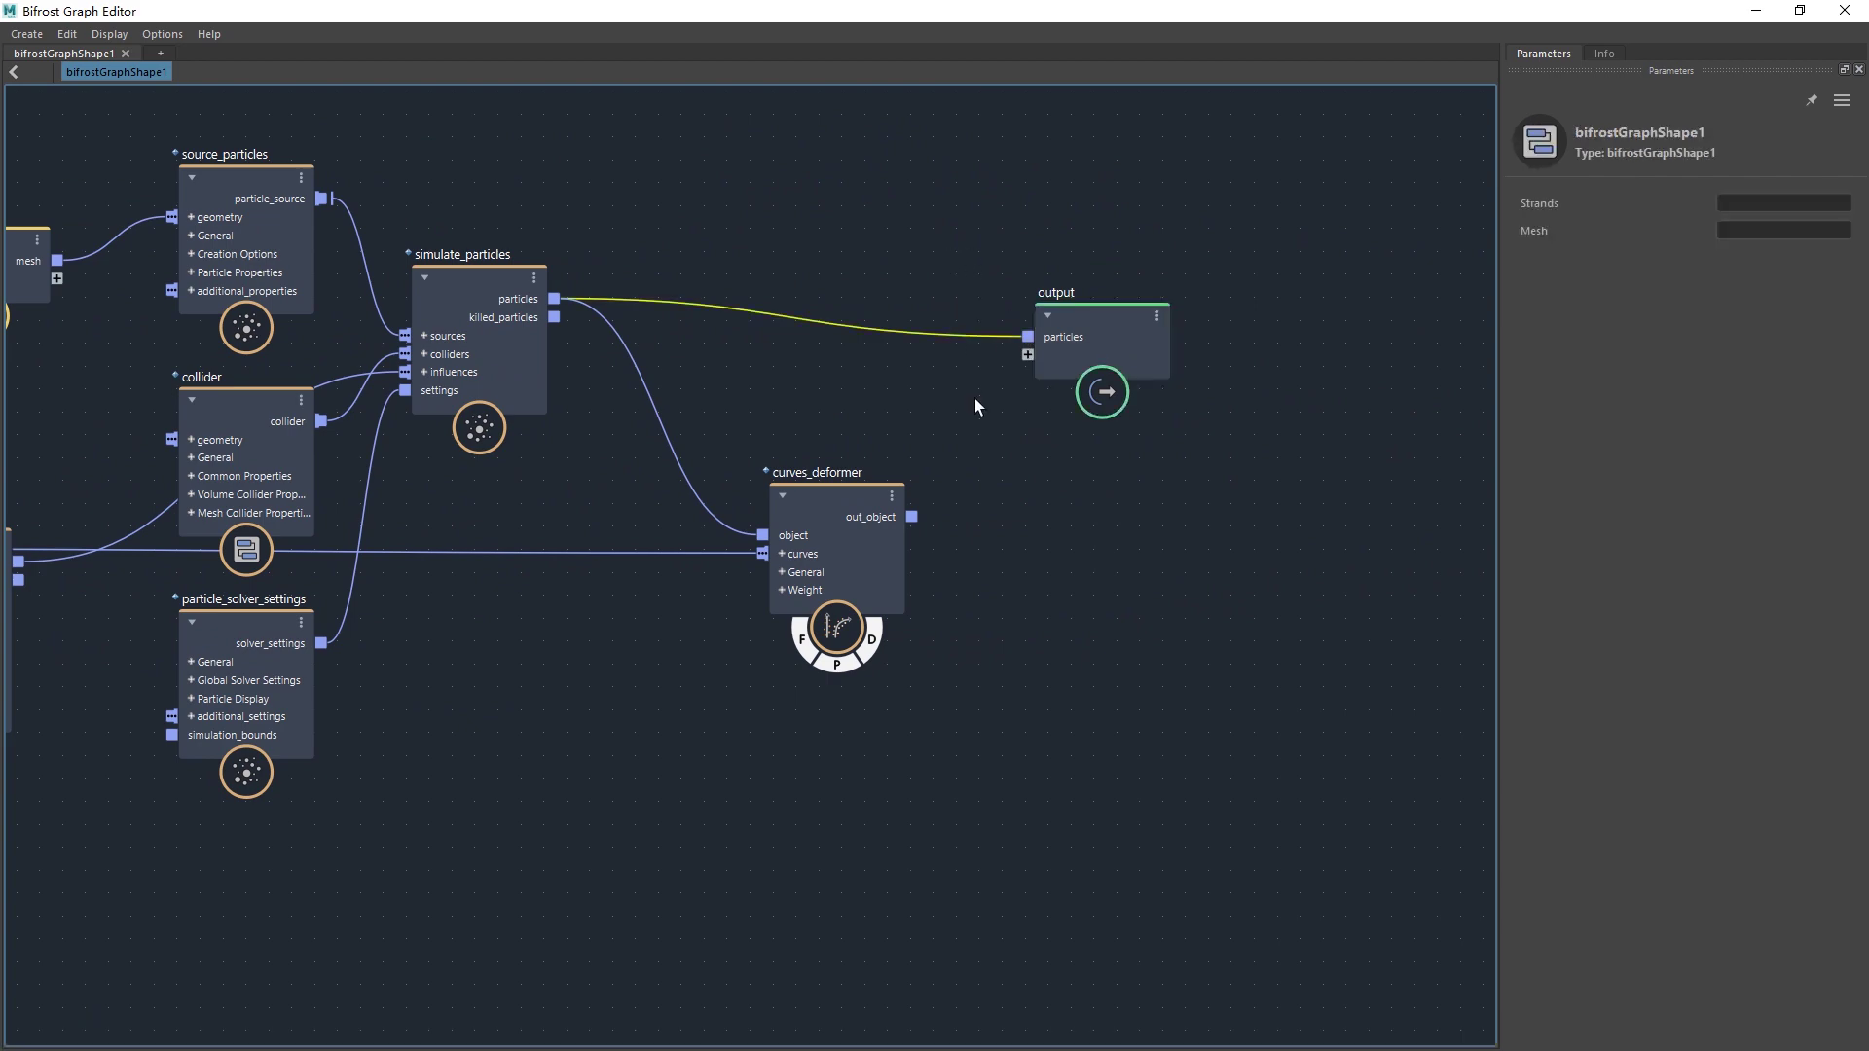
{"action": "left_click", "coordinate": [860, 559]}
- Uncover the viewport, play the simulation to examine the particles deformed along the curve, and rewind it
{"action": "left_click_drag", "start_coordinate": [1402, 16], "coordinate": [1247, 774]}
{"action": "key", "text": "alt+v"}
{"action": "middle_click_drag", "start_coordinate": [902, 509], "coordinate": [868, 374], "text": "alt"}
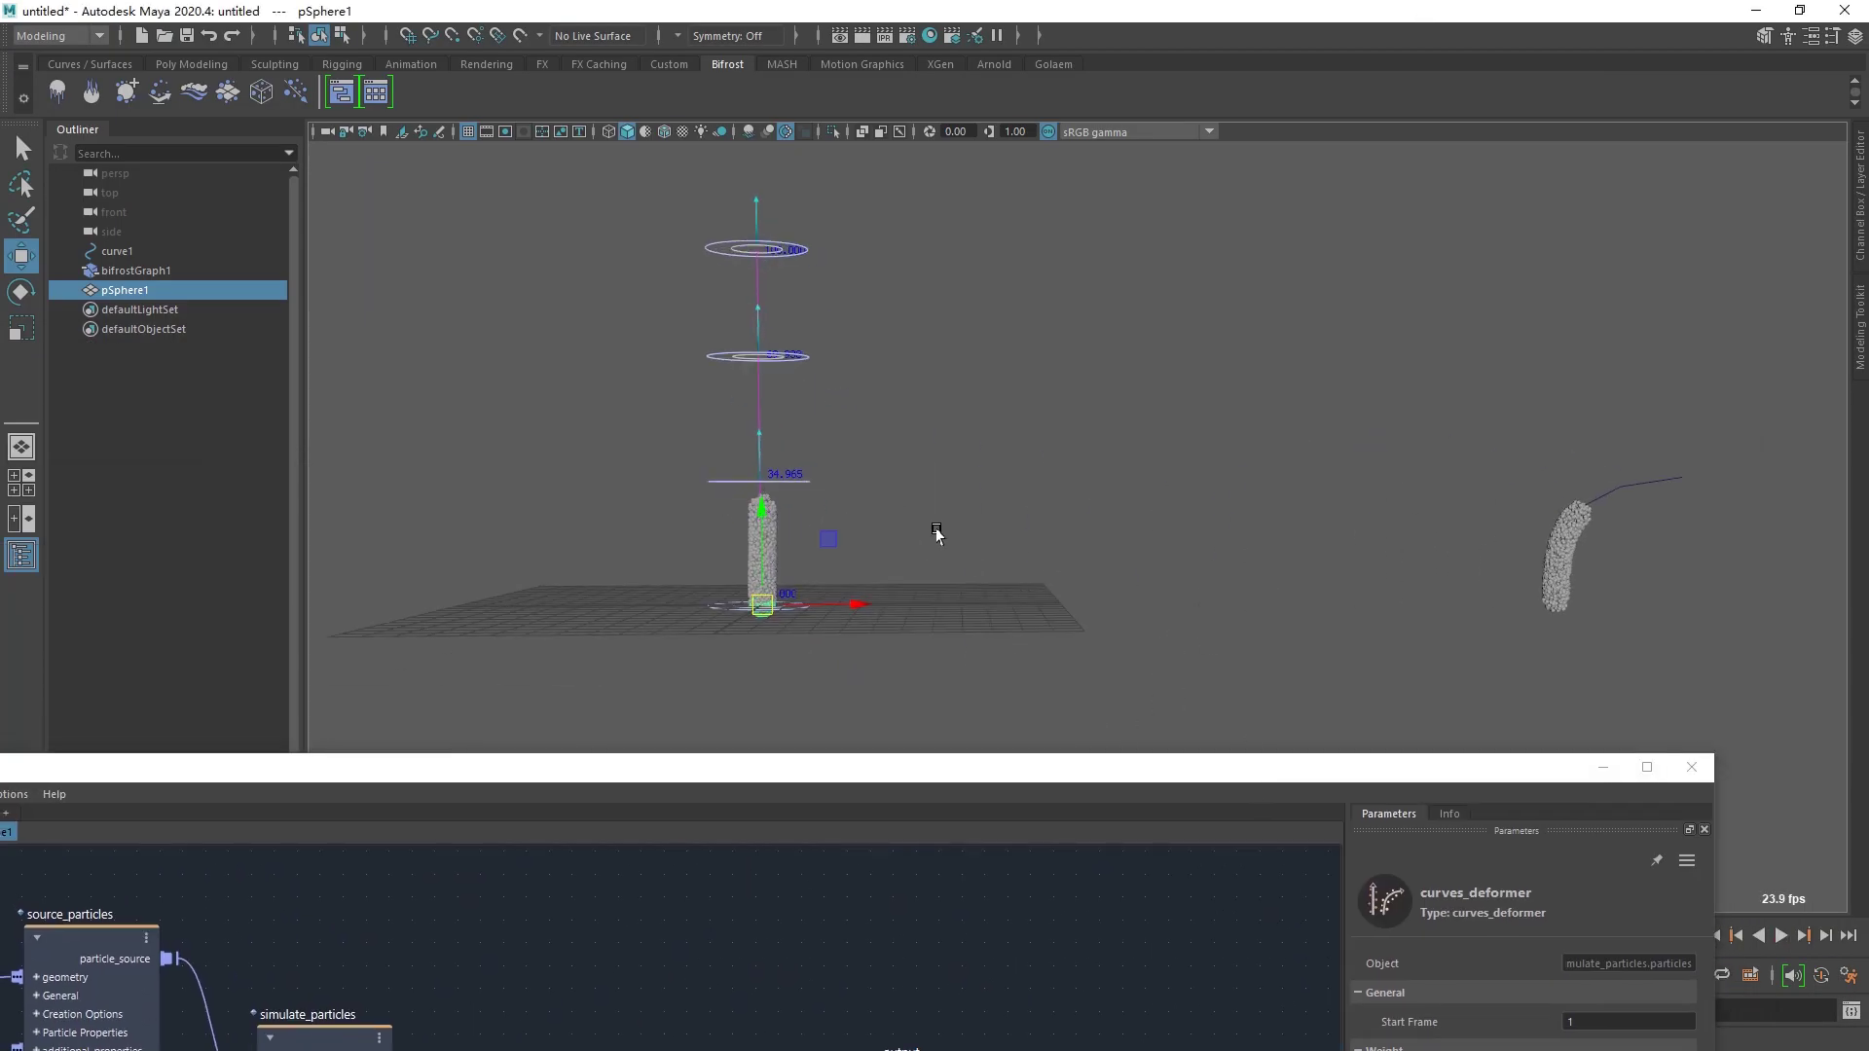
{"action": "scroll", "coordinate": [935, 533], "scroll_direction": "up", "scroll_amount": 1}
{"action": "key", "text": "alt+shift+v"}
- Delete the output node from the maximized graph and select curves_deformer again
{"action": "double_click", "coordinate": [1019, 774]}
{"action": "left_click", "coordinate": [1073, 346]}
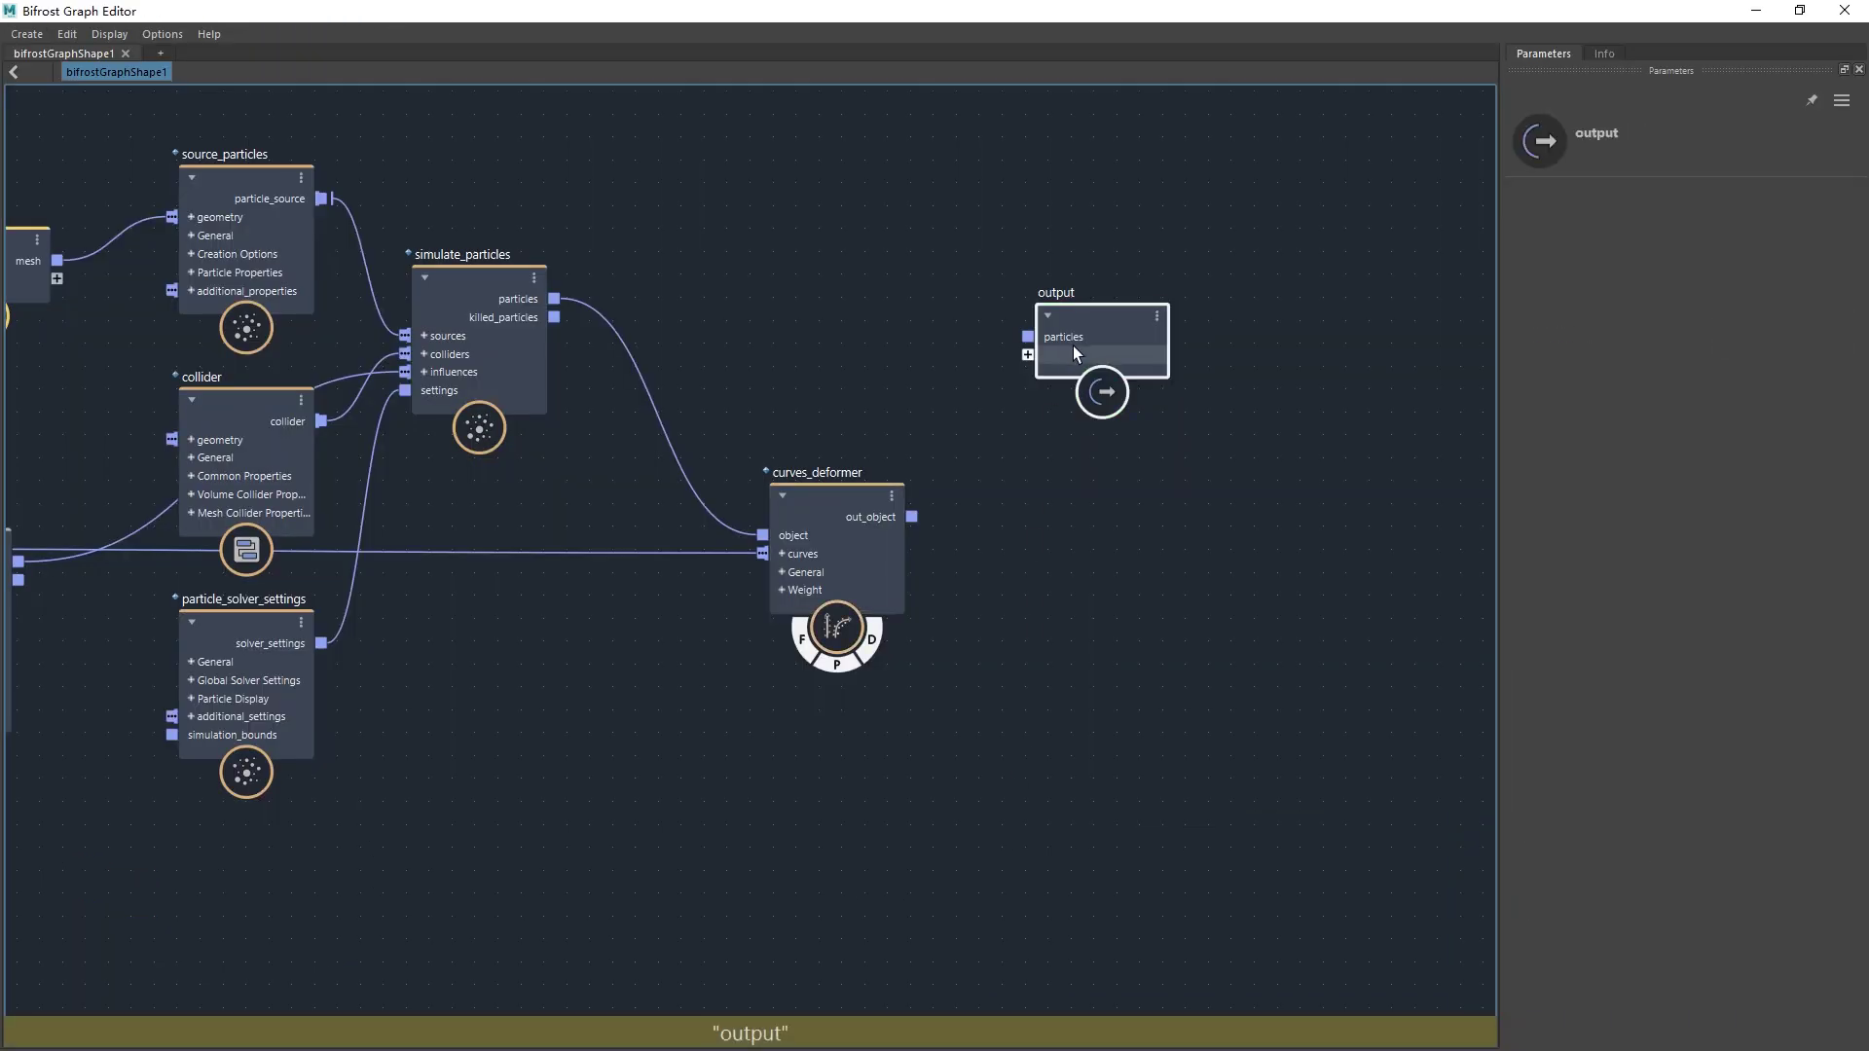
{"action": "left_click", "coordinate": [839, 544]}
- Resize the graph editor to sit beside the viewport and play the simulation to examine the deformed particles
{"action": "left_click_drag", "start_coordinate": [584, 11], "coordinate": [705, 168]}
{"action": "left_click_drag", "start_coordinate": [1511, 157], "coordinate": [609, 108]}
{"action": "left_click_drag", "start_coordinate": [901, 109], "coordinate": [0, 354]}
{"action": "middle_click_drag", "start_coordinate": [1058, 456], "coordinate": [1418, 495], "text": "alt"}
{"action": "scroll", "coordinate": [1417, 494], "scroll_direction": "down", "scroll_amount": 1}
{"action": "left_click_drag", "start_coordinate": [1418, 496], "coordinate": [1155, 575], "text": "alt"}
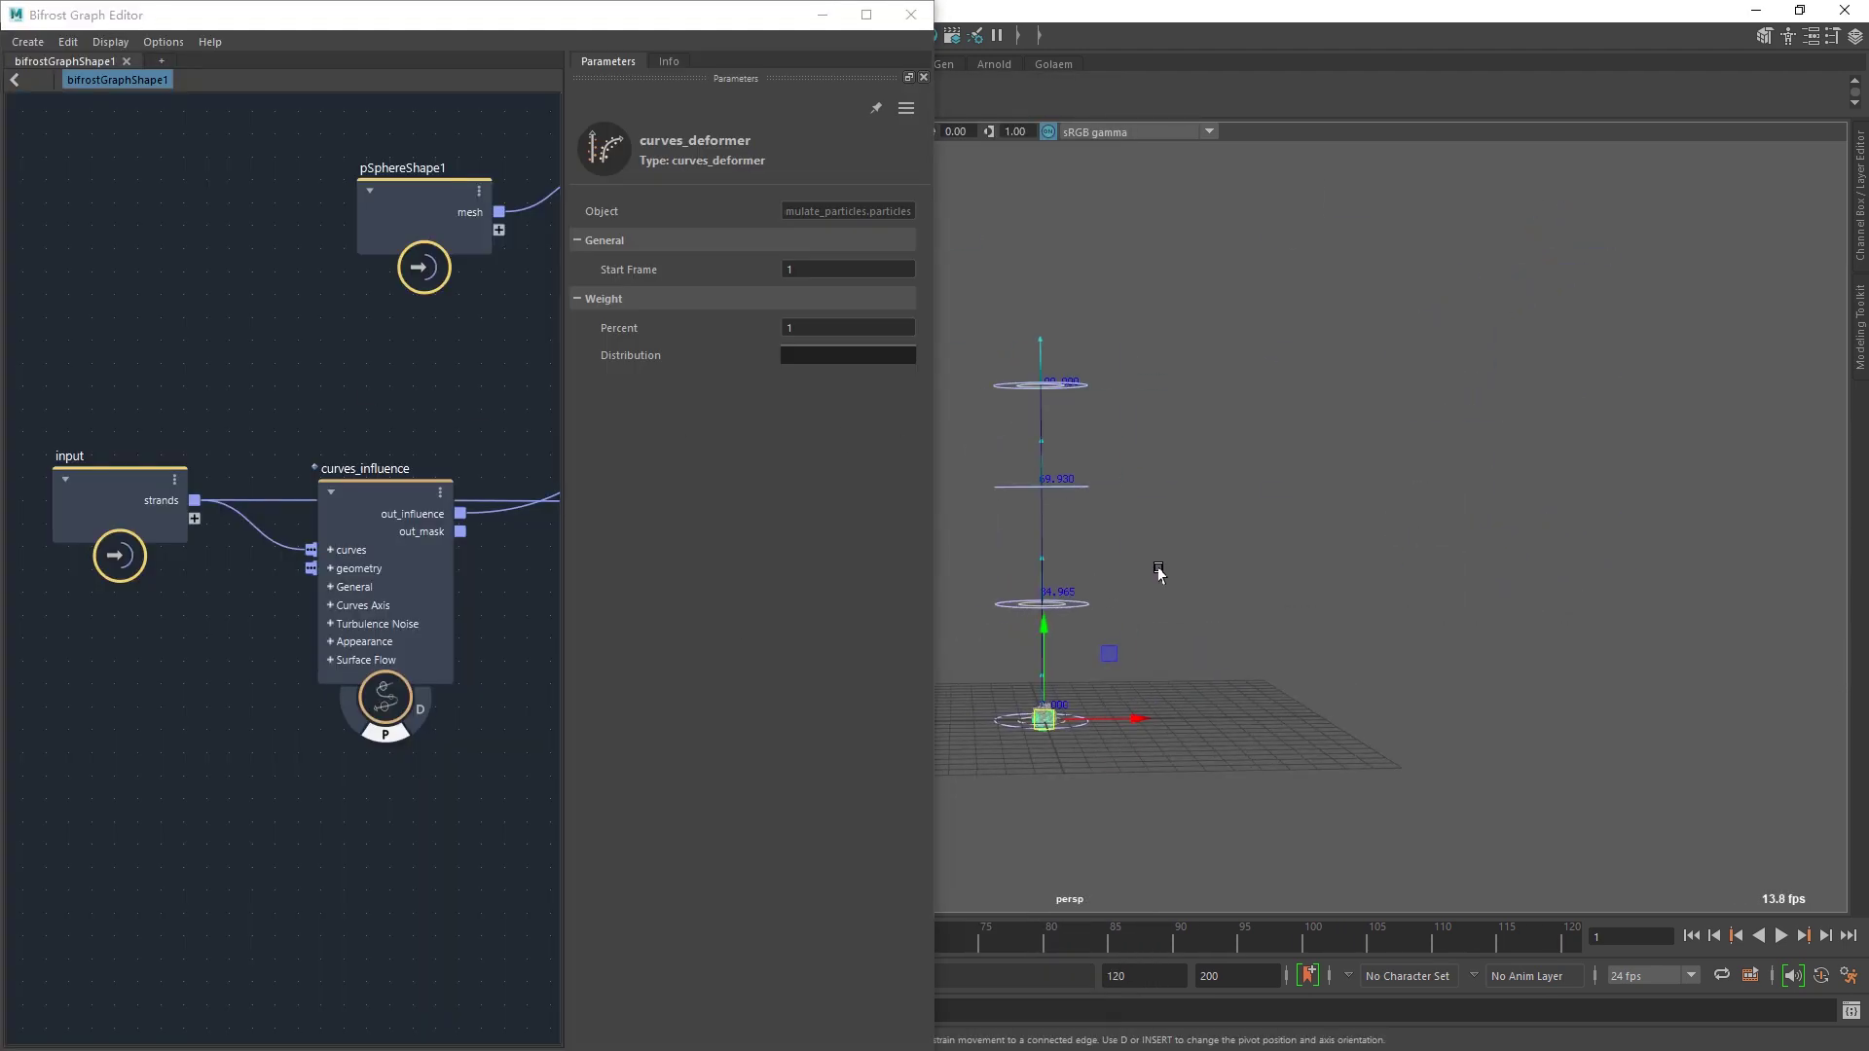
{"action": "key", "text": "alt+v"}
{"action": "left_click_drag", "start_coordinate": [1283, 634], "coordinate": [1217, 604], "text": "alt"}
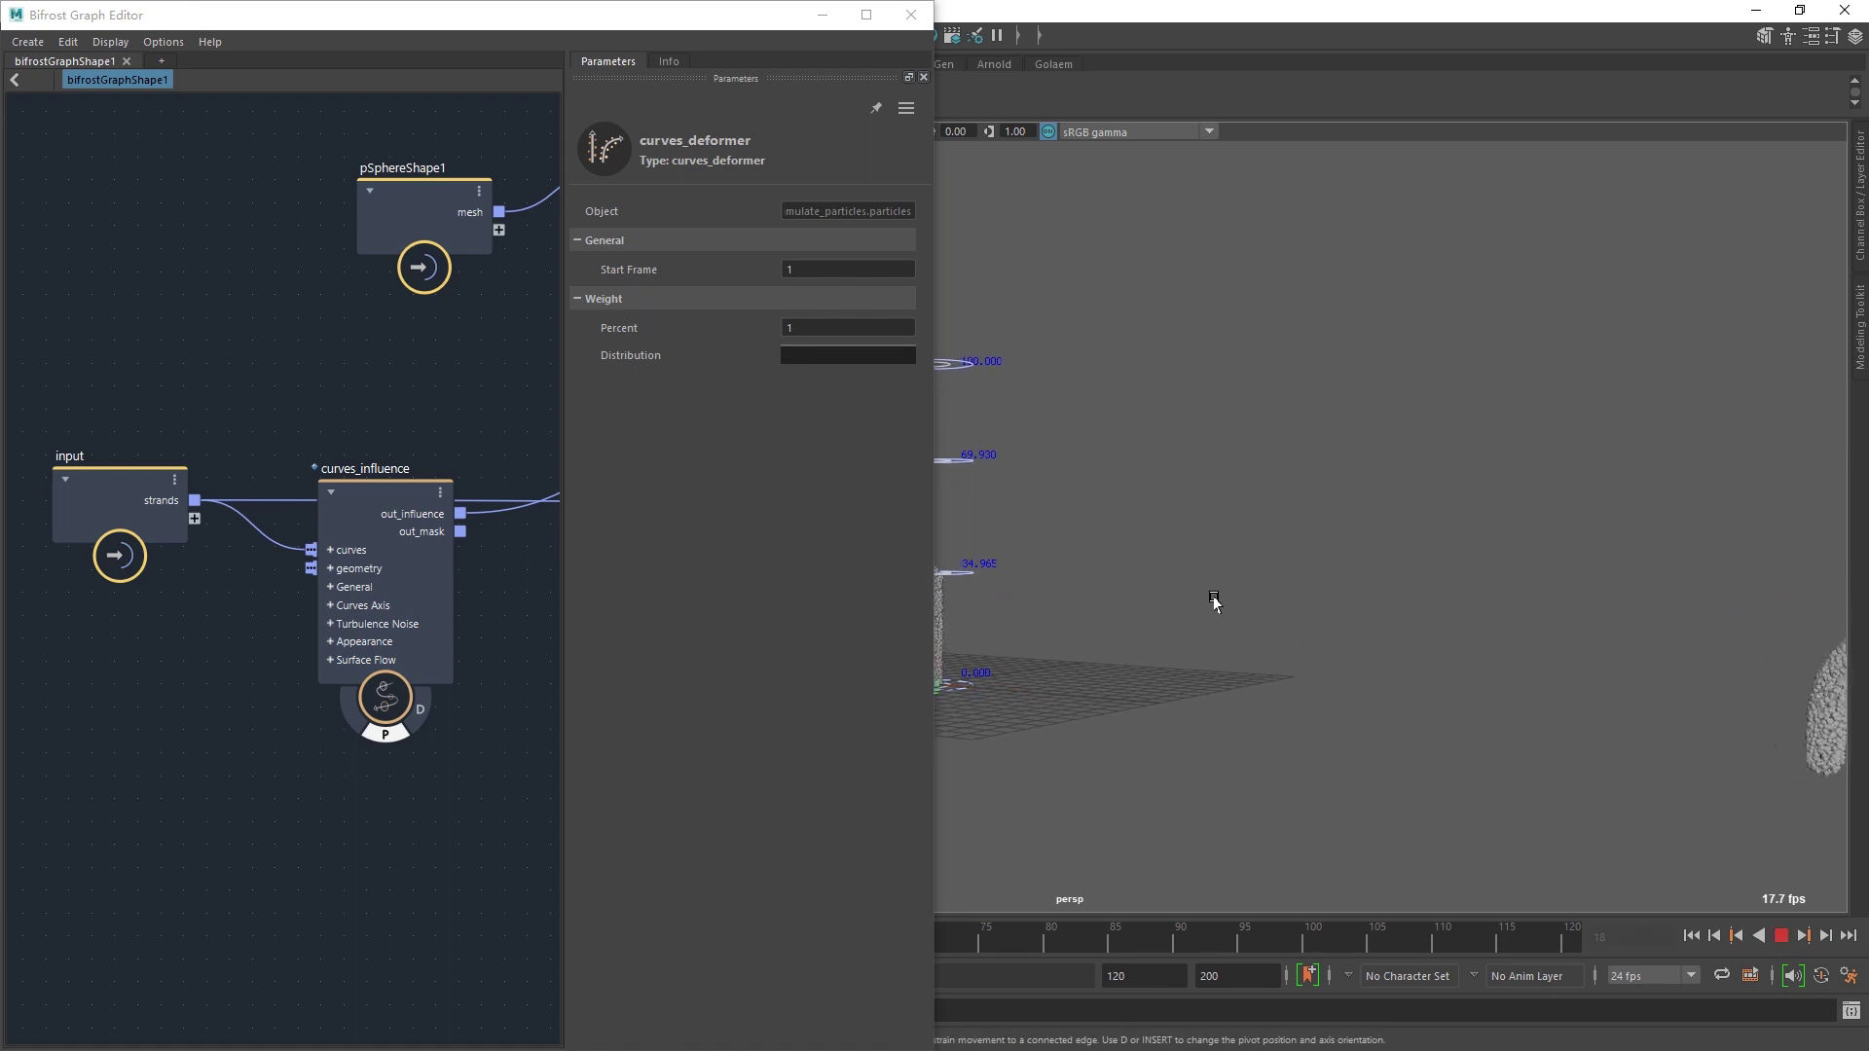
- Stop playback, show the curves_influence parameters and return to the curves_deformer parameters
{"action": "left_click", "coordinate": [393, 570]}
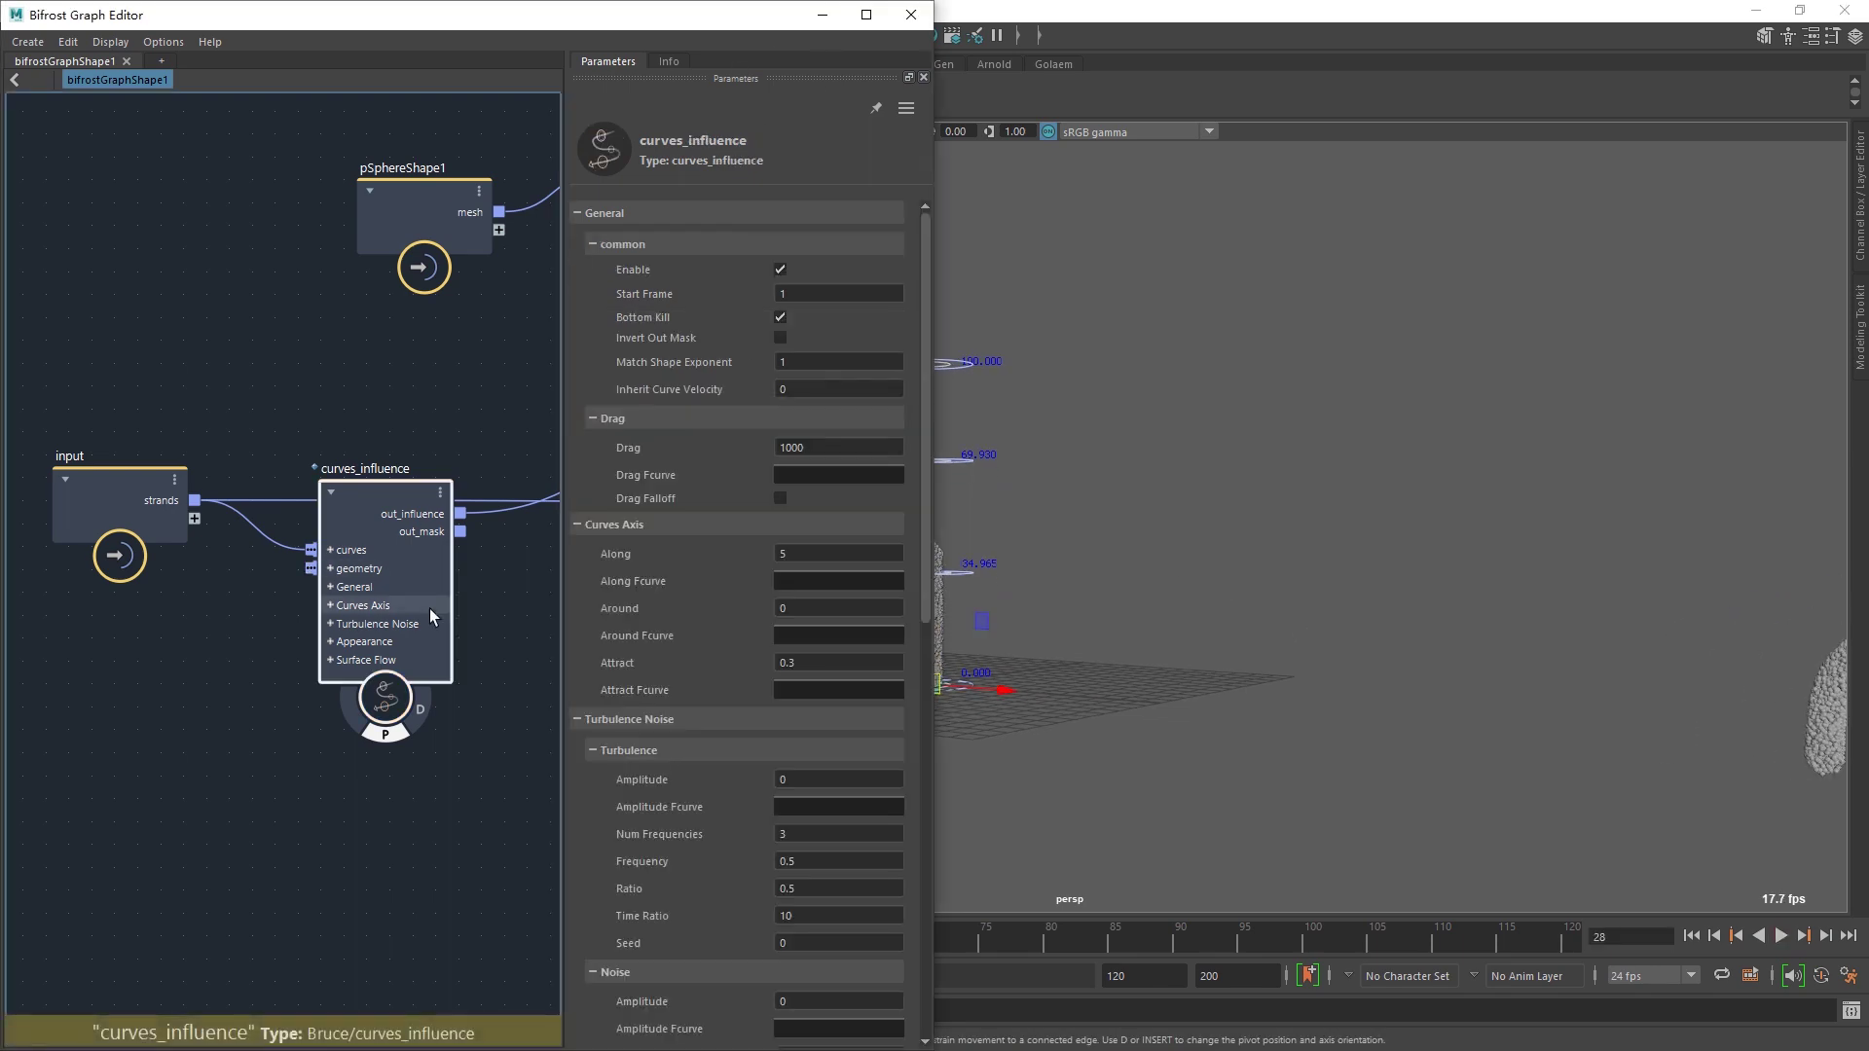
{"action": "middle_click_drag", "start_coordinate": [448, 689], "coordinate": [177, 692], "text": "alt"}
{"action": "scroll", "coordinate": [272, 767], "scroll_direction": "down", "scroll_amount": 4}
{"action": "middle_click_drag", "start_coordinate": [290, 769], "coordinate": [39, 781], "text": "alt"}
{"action": "scroll", "coordinate": [294, 612], "scroll_direction": "up", "scroll_amount": 2}
{"action": "left_click", "coordinate": [294, 612]}
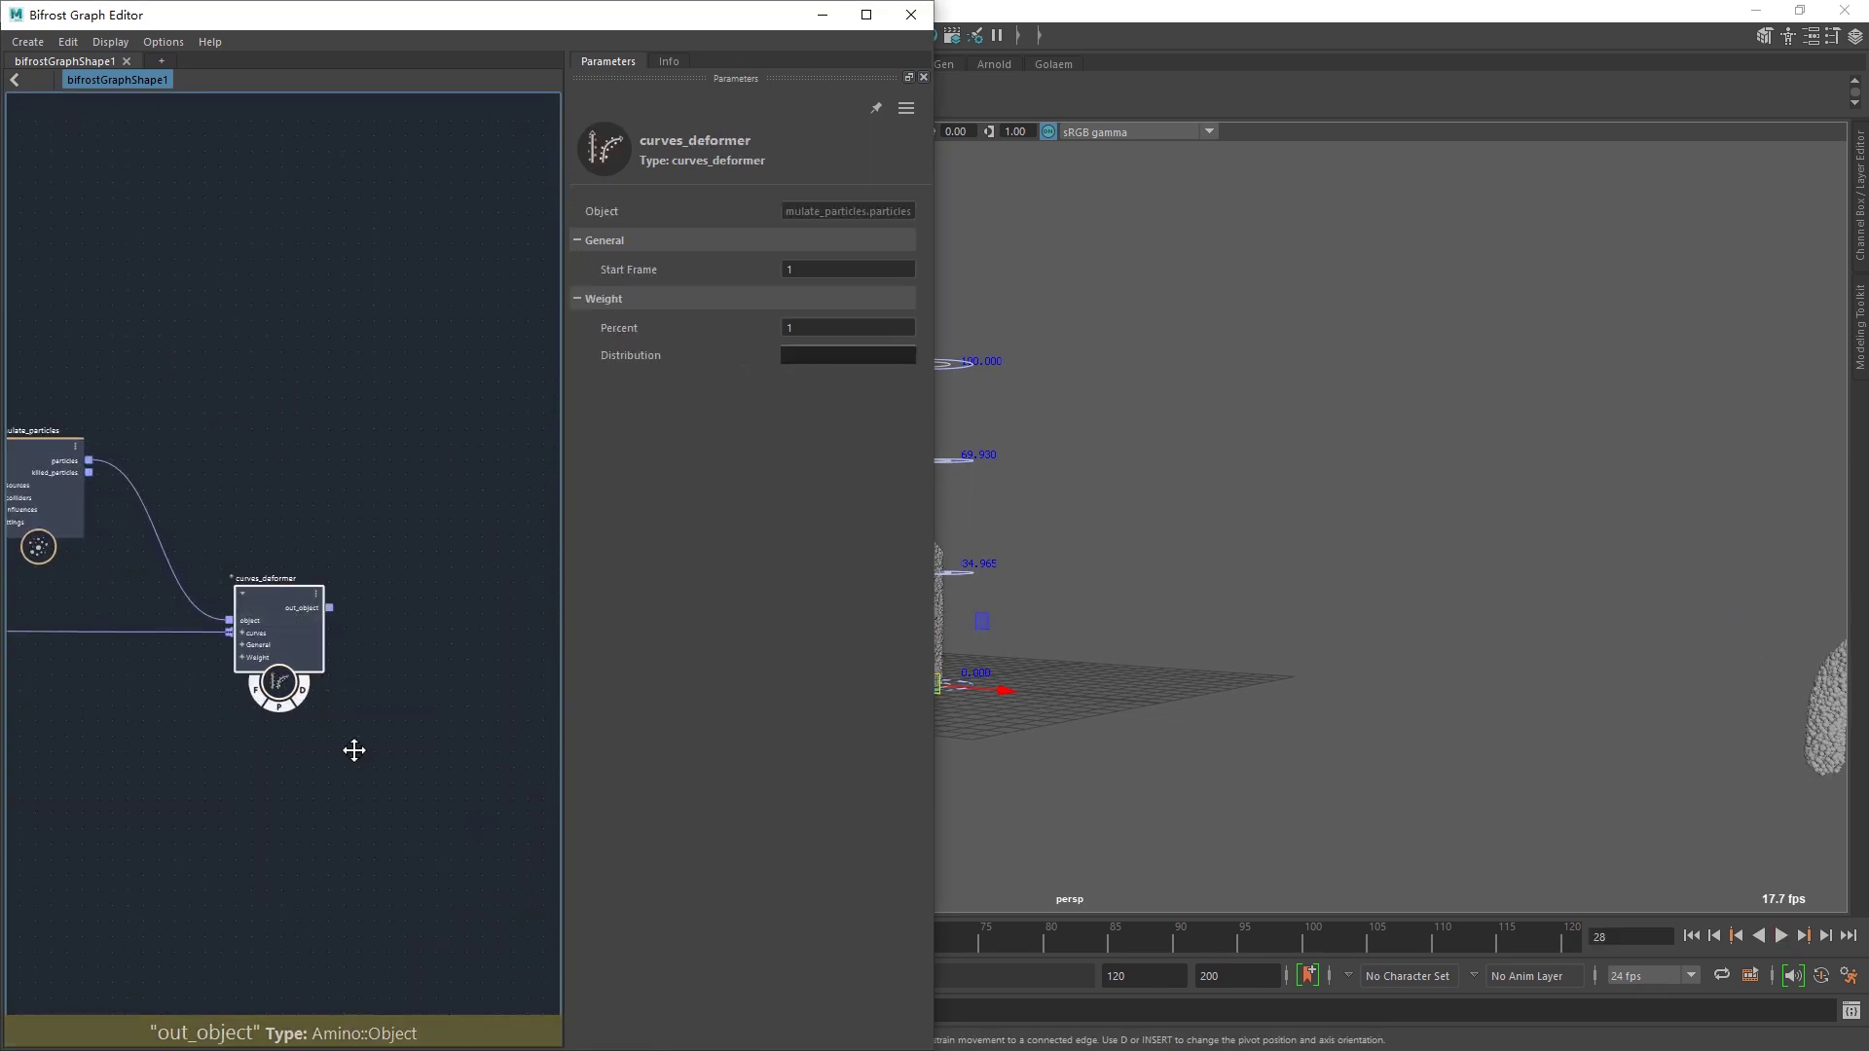
{"action": "middle_click_drag", "start_coordinate": [354, 751], "coordinate": [336, 757], "text": "alt"}
- Uncover more of the viewport, play the simulation to compare the straight and deformed particles, and rewind it
{"action": "left_click_drag", "start_coordinate": [796, 21], "coordinate": [504, 95]}
{"action": "left_click_drag", "start_coordinate": [1360, 623], "coordinate": [1097, 591], "text": "alt"}
{"action": "key", "text": "alt+v"}
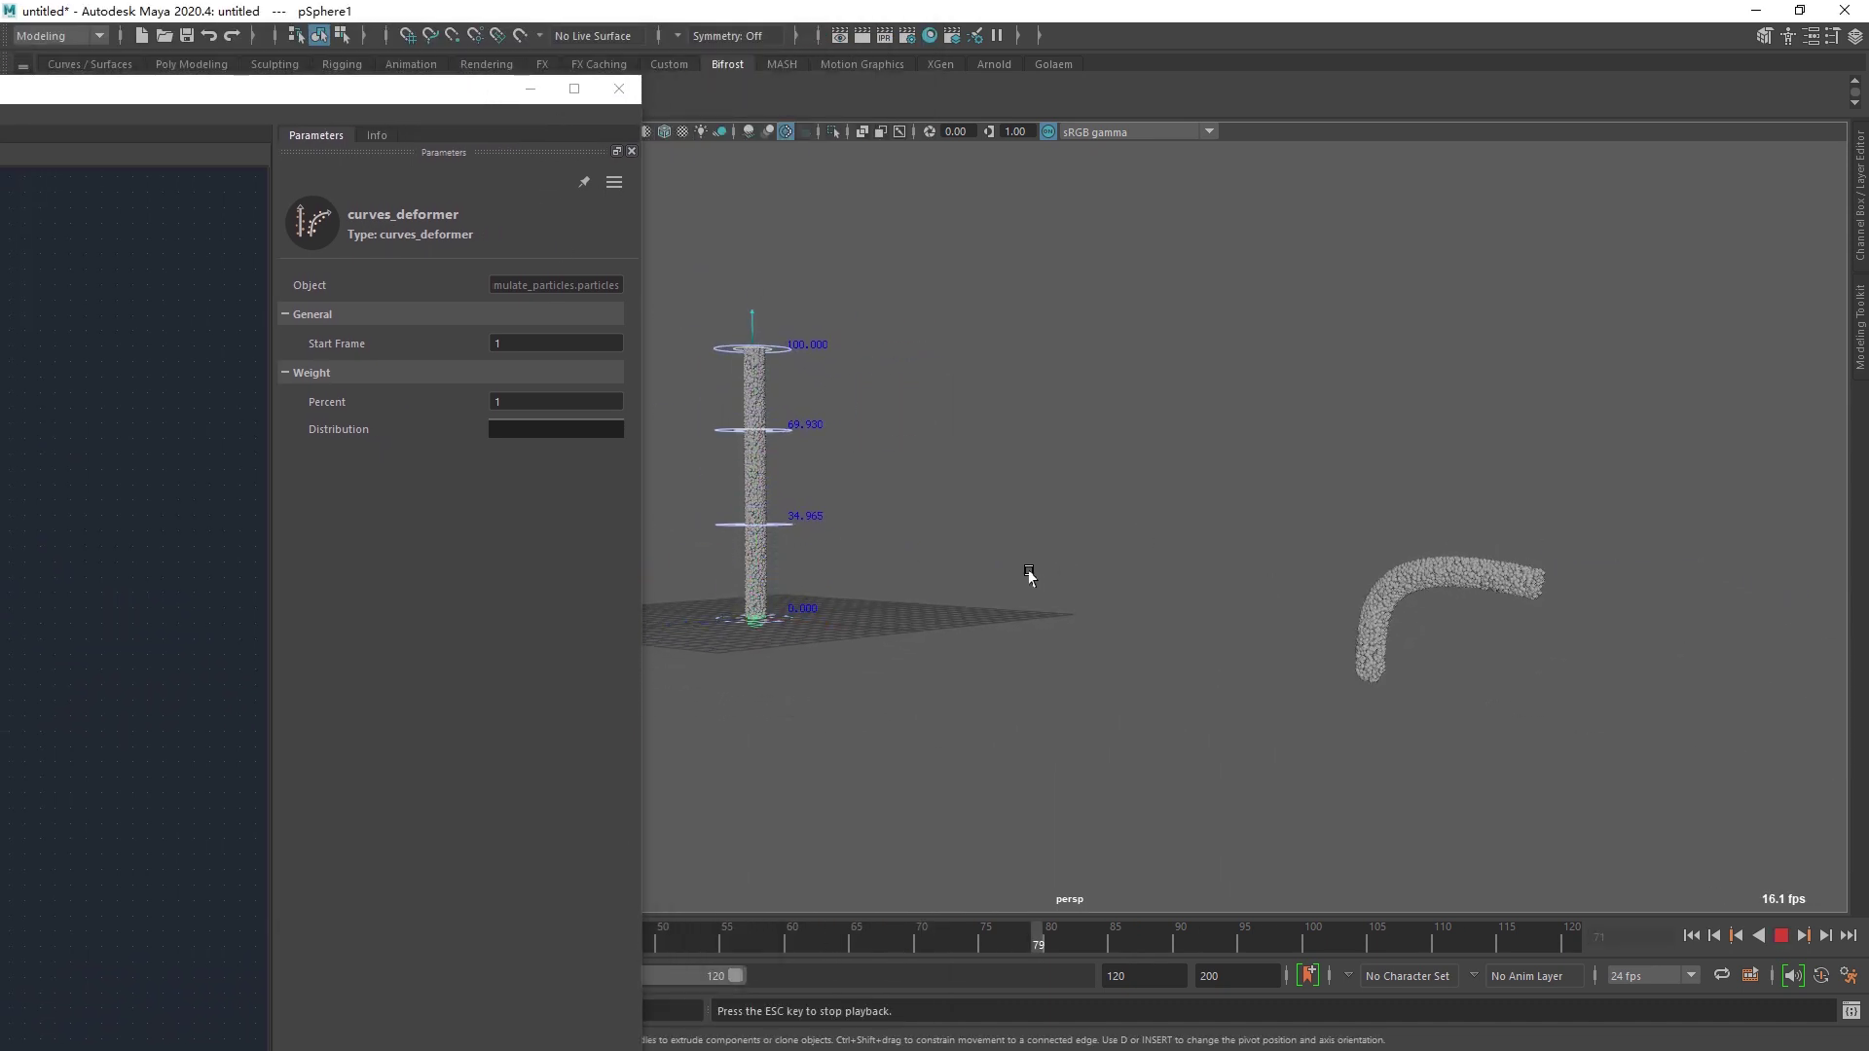
{"action": "key", "text": "alt+v"}
{"action": "key", "text": "alt+shift+v"}
- Set the Weight Percent to 0.8 on curves_deformer and play the simulation
{"action": "left_click_drag", "start_coordinate": [543, 344], "coordinate": [426, 352]}
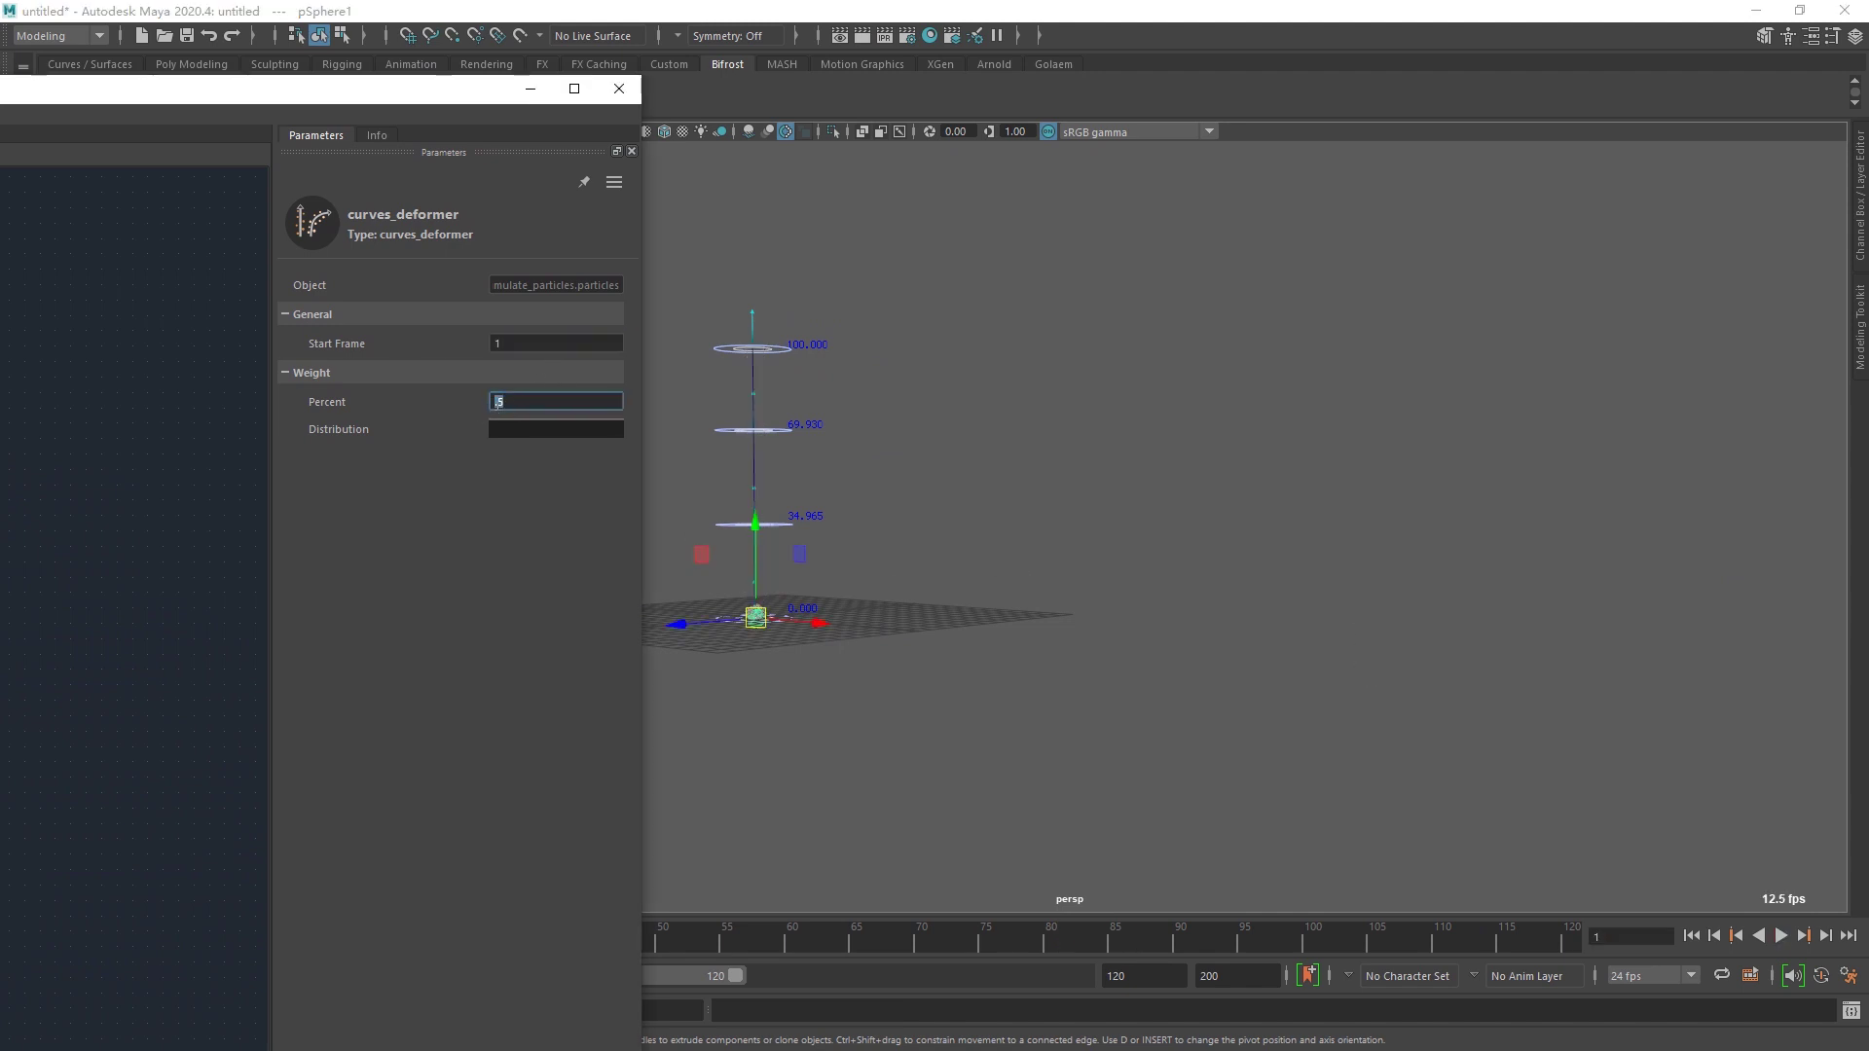
{"action": "key", "text": "alt+v"}
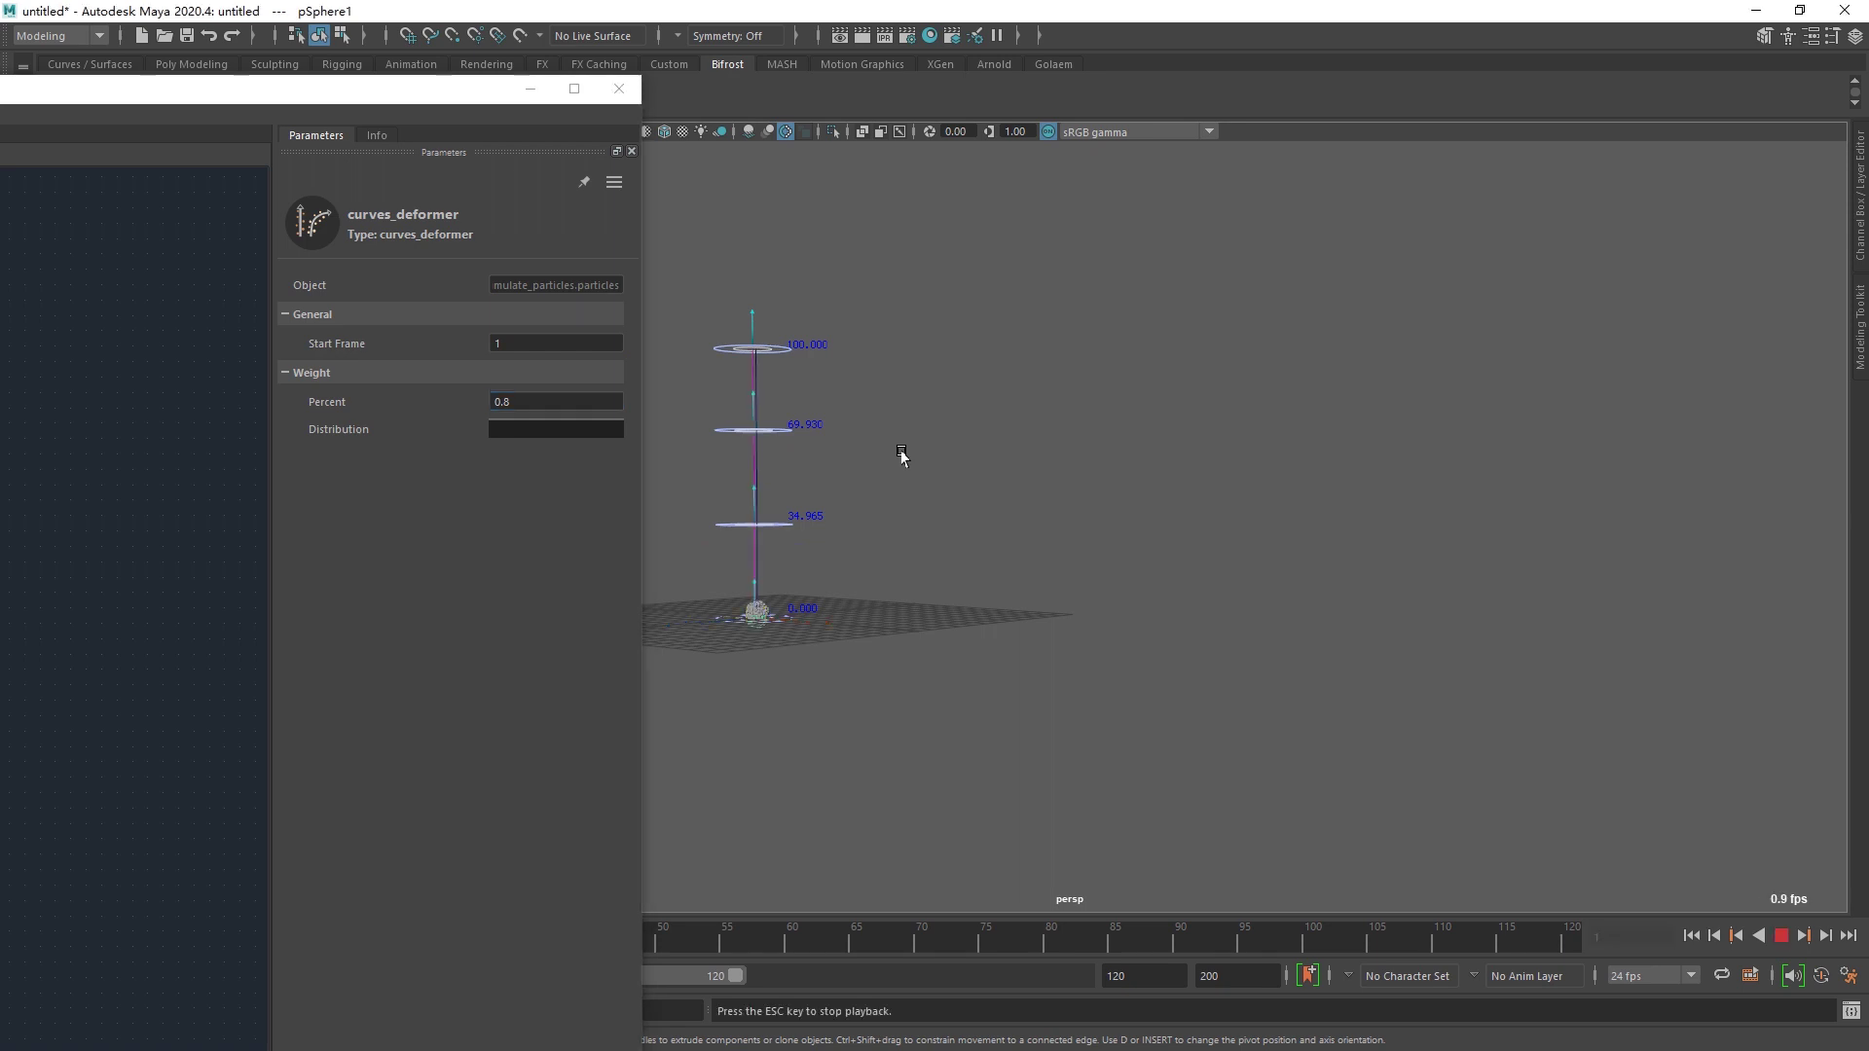
{"action": "key", "text": "alt+v"}
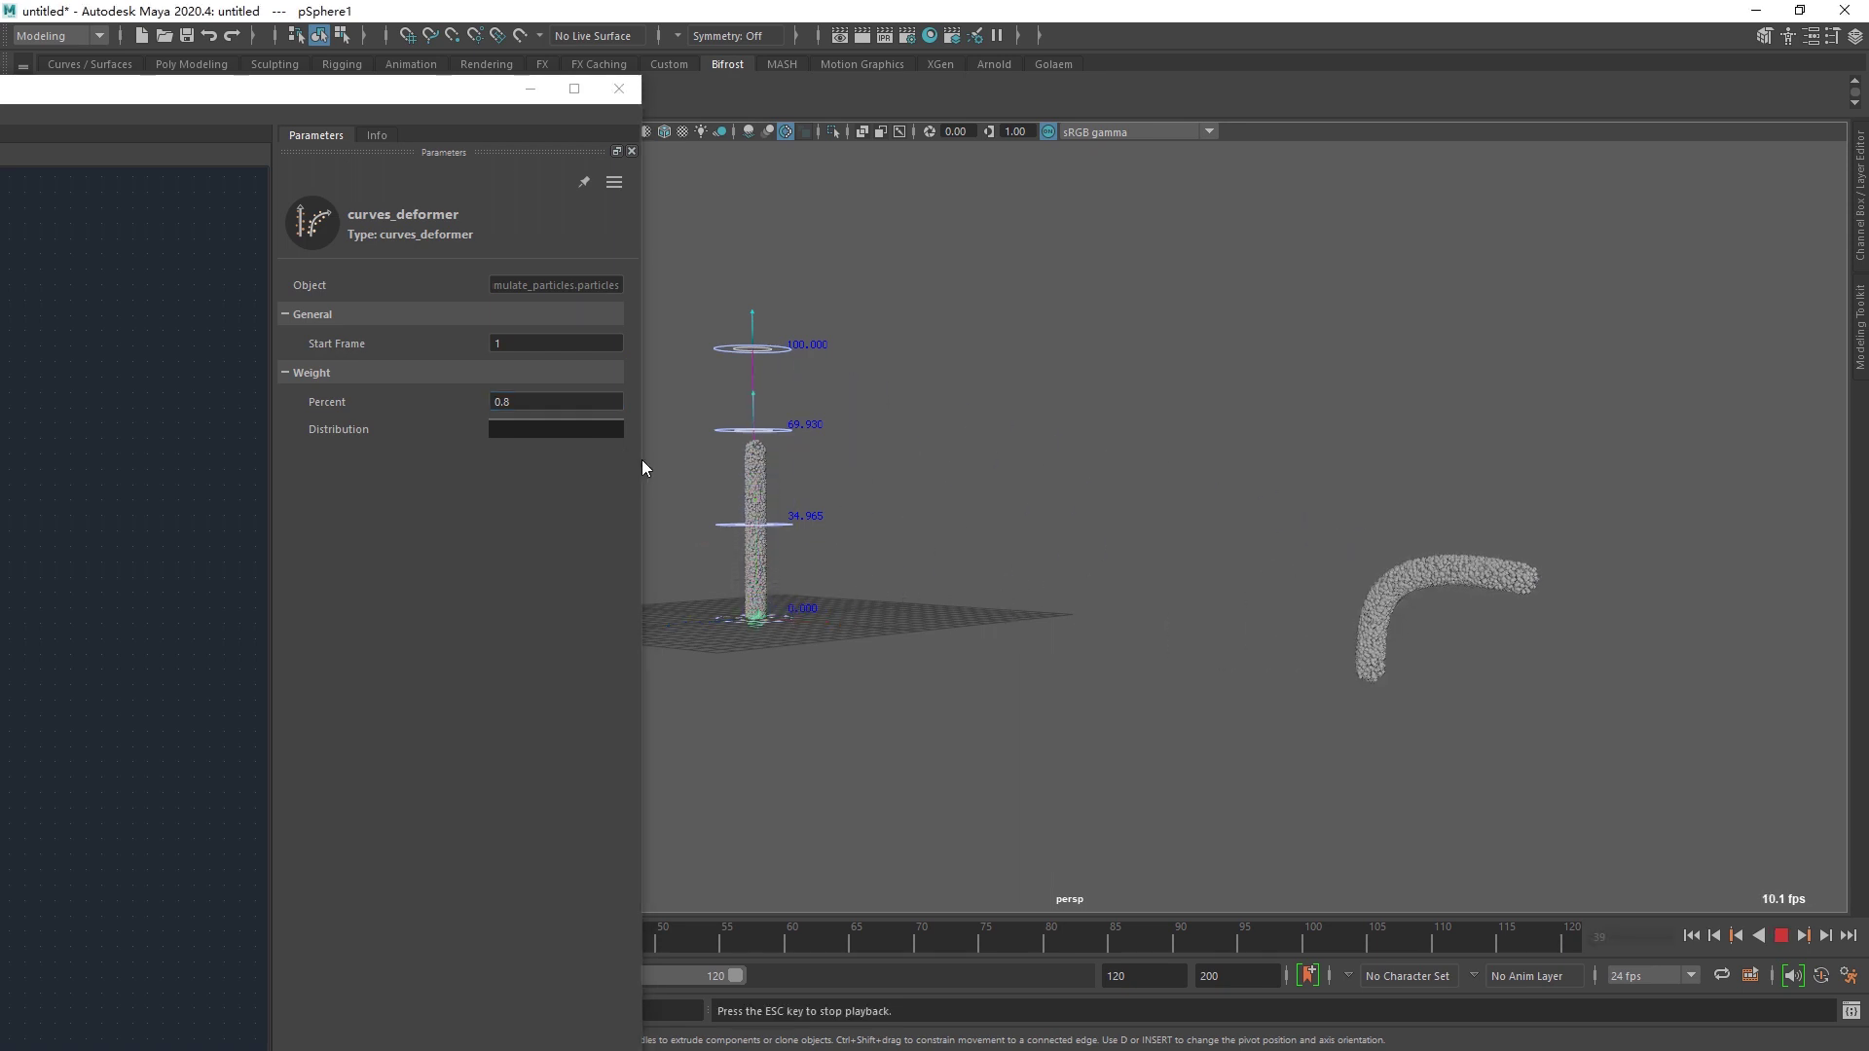
{"action": "left_click", "coordinate": [574, 401]}
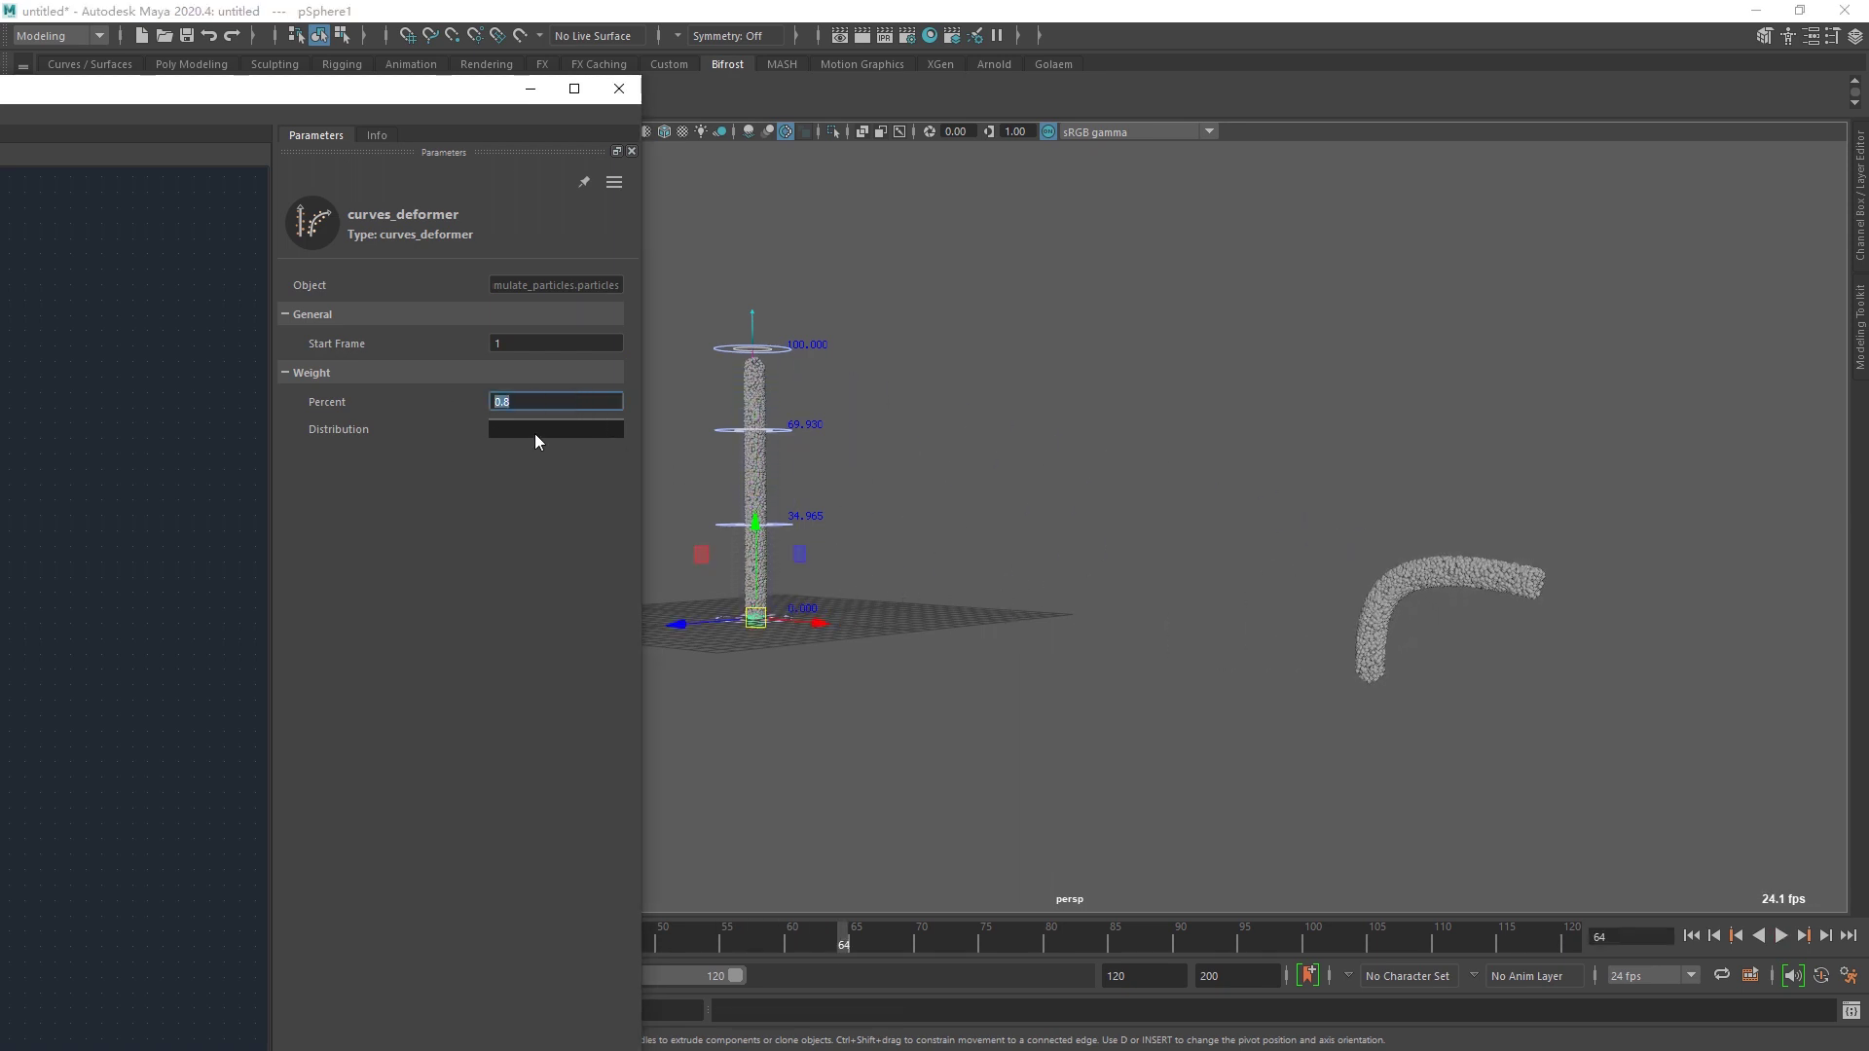
- Set the first point of the curves_deformer Distribution curve to a value of 0.5 and play the simulation
{"action": "left_click", "coordinate": [535, 434]}
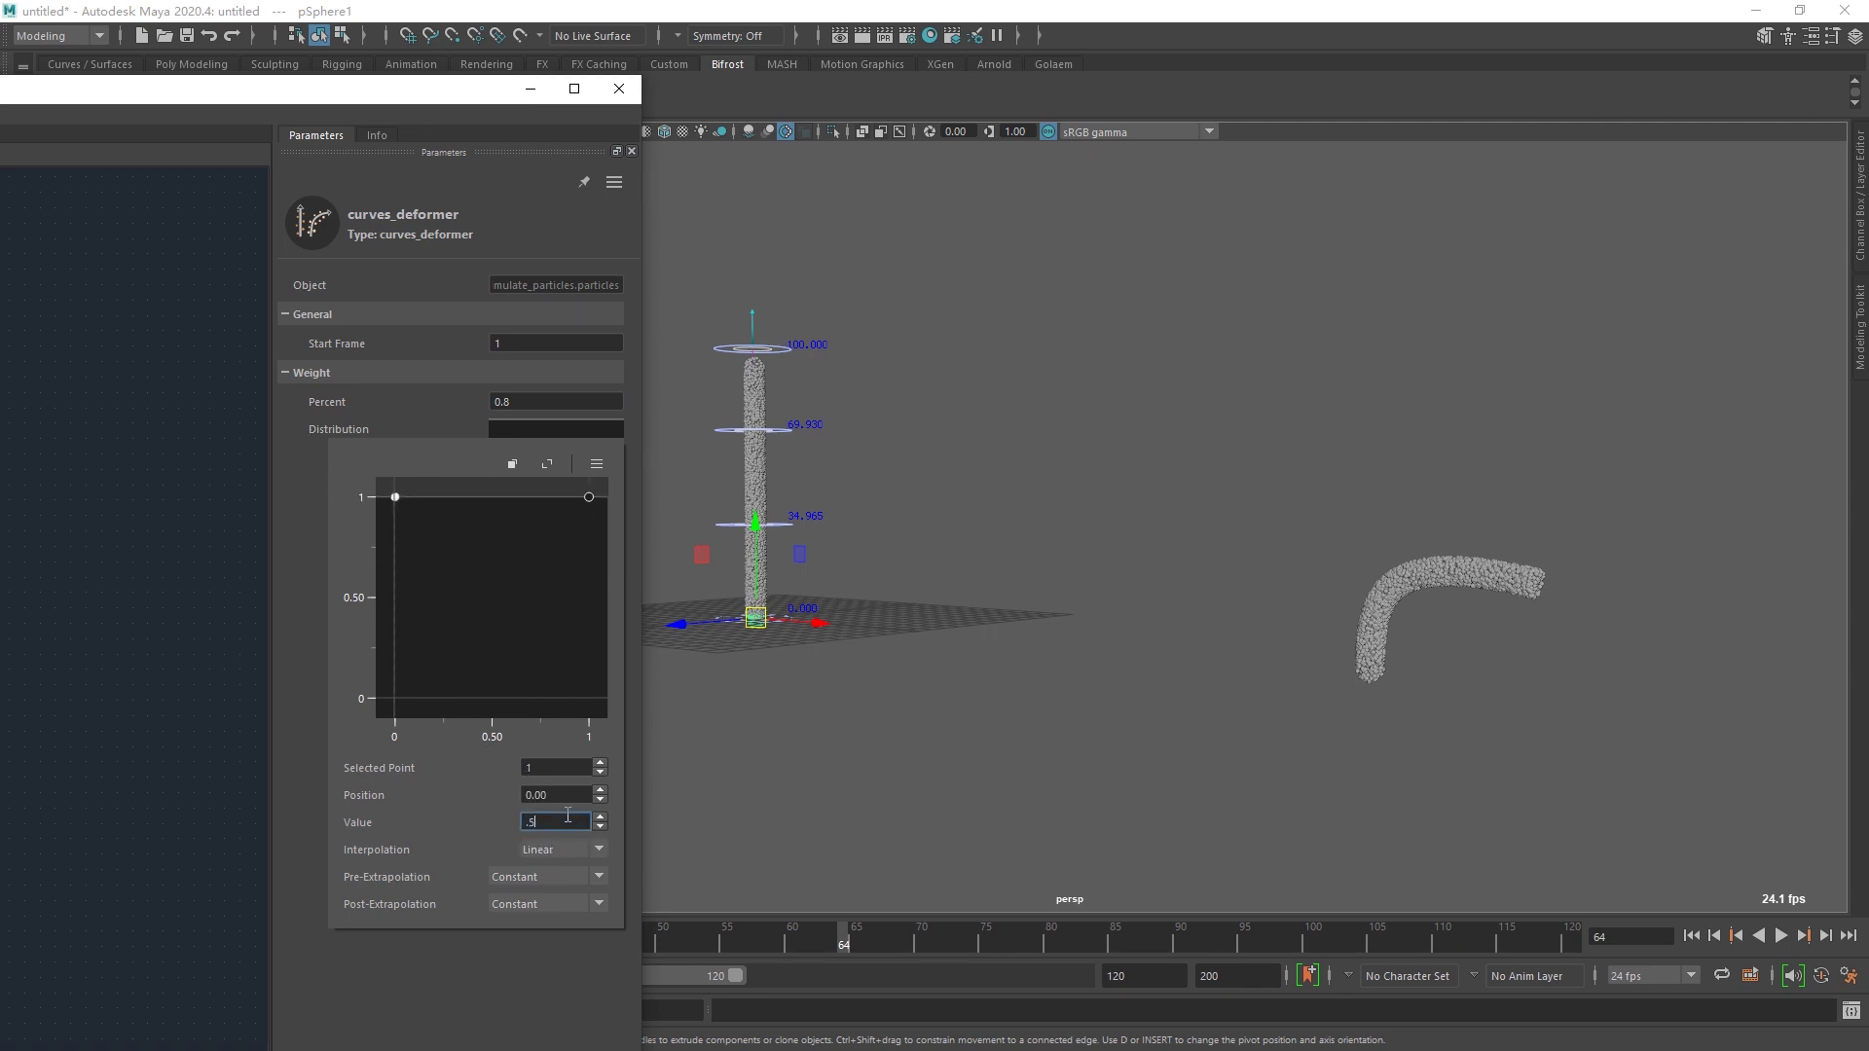
{"action": "left_click", "coordinate": [567, 821]}
{"action": "type", "text": ".5"}
{"action": "key", "text": "Return"}
{"action": "key", "text": "alt+v"}
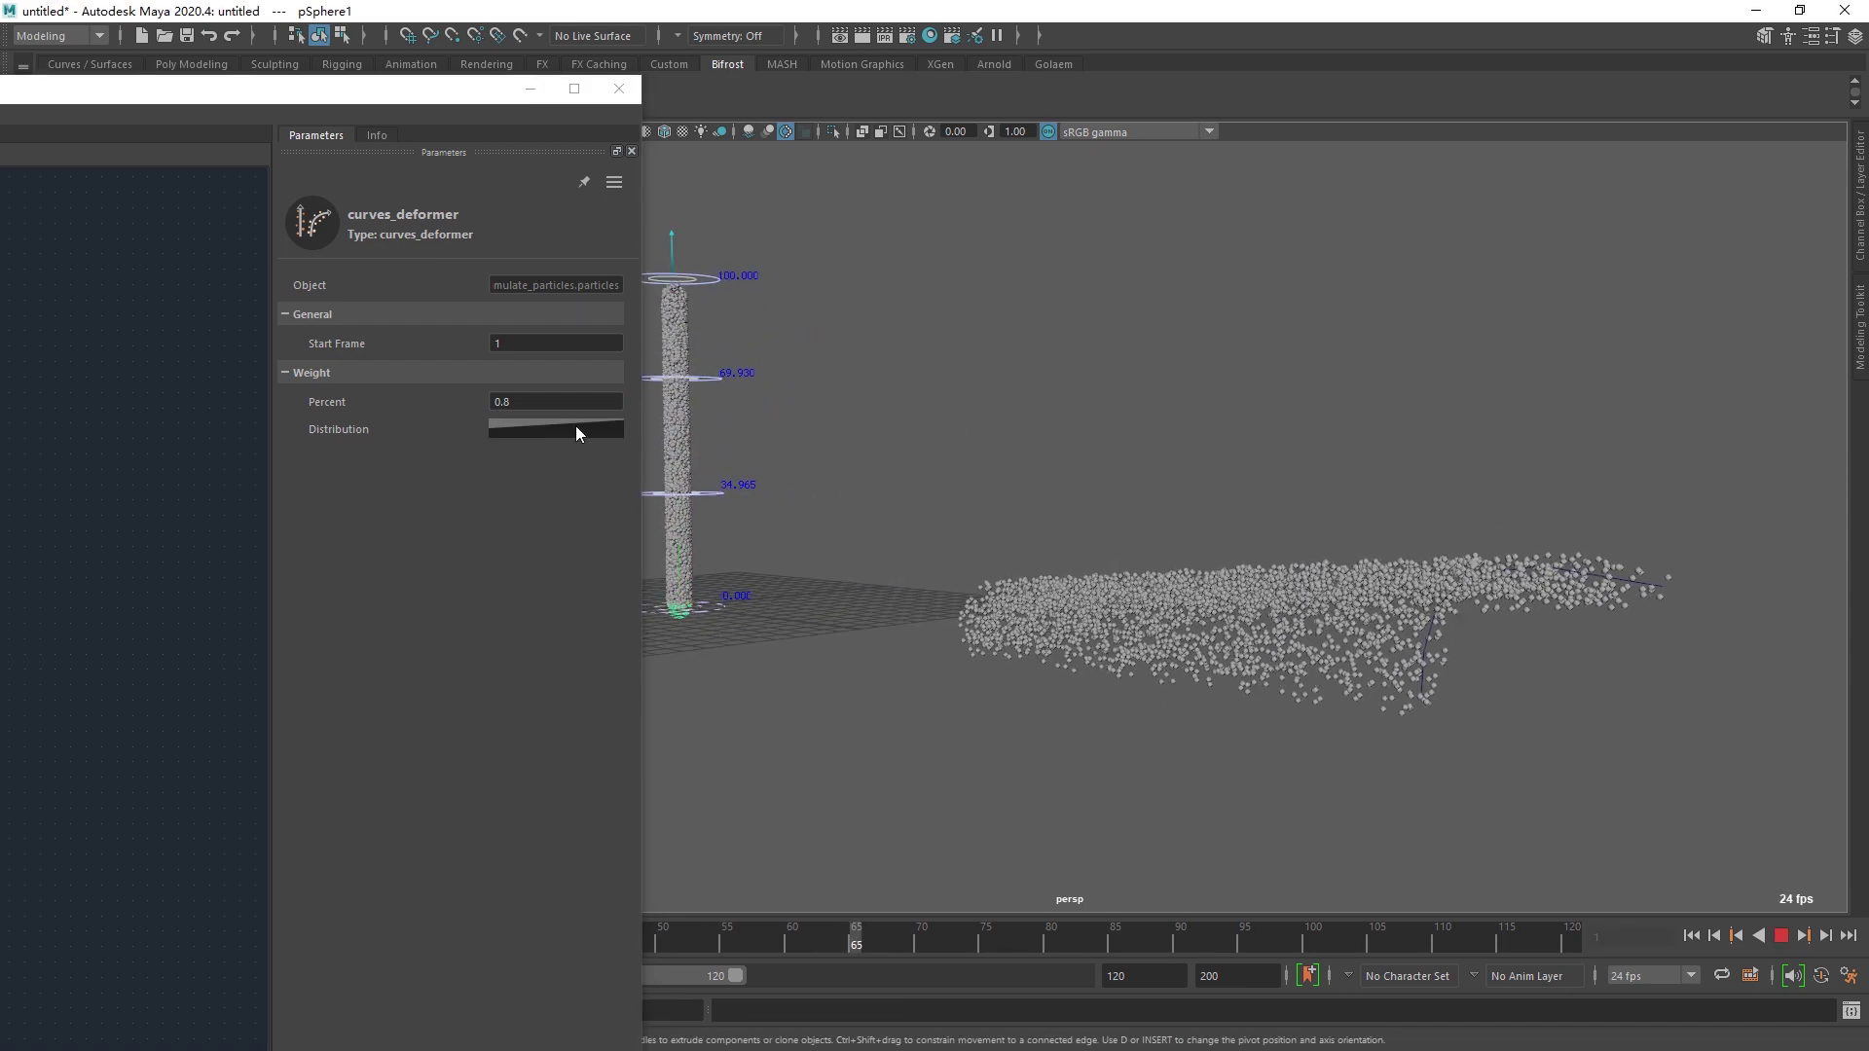
- Set the Weight Percent to 0.1 on curves_deformer and replay the simulation
{"action": "left_click_drag", "start_coordinate": [564, 403], "coordinate": [382, 404]}
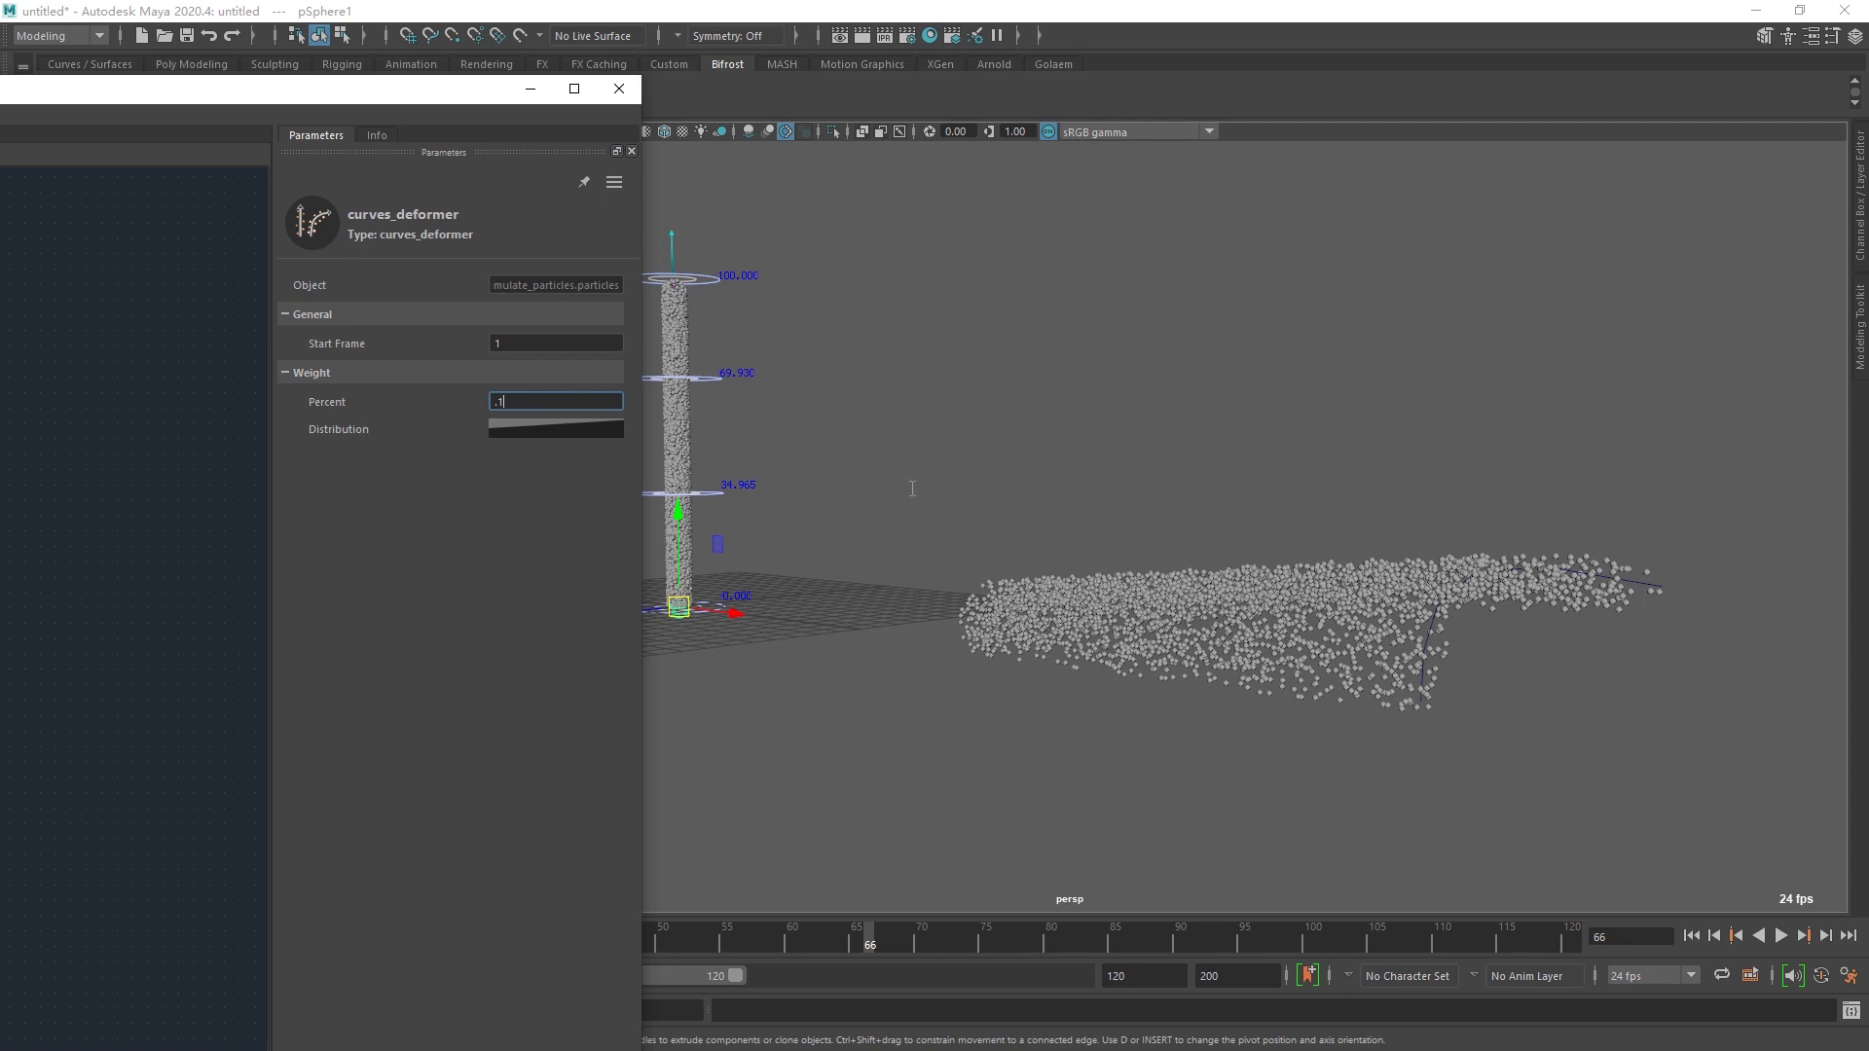
{"action": "key", "text": "Return"}
{"action": "key", "text": "alt+v"}
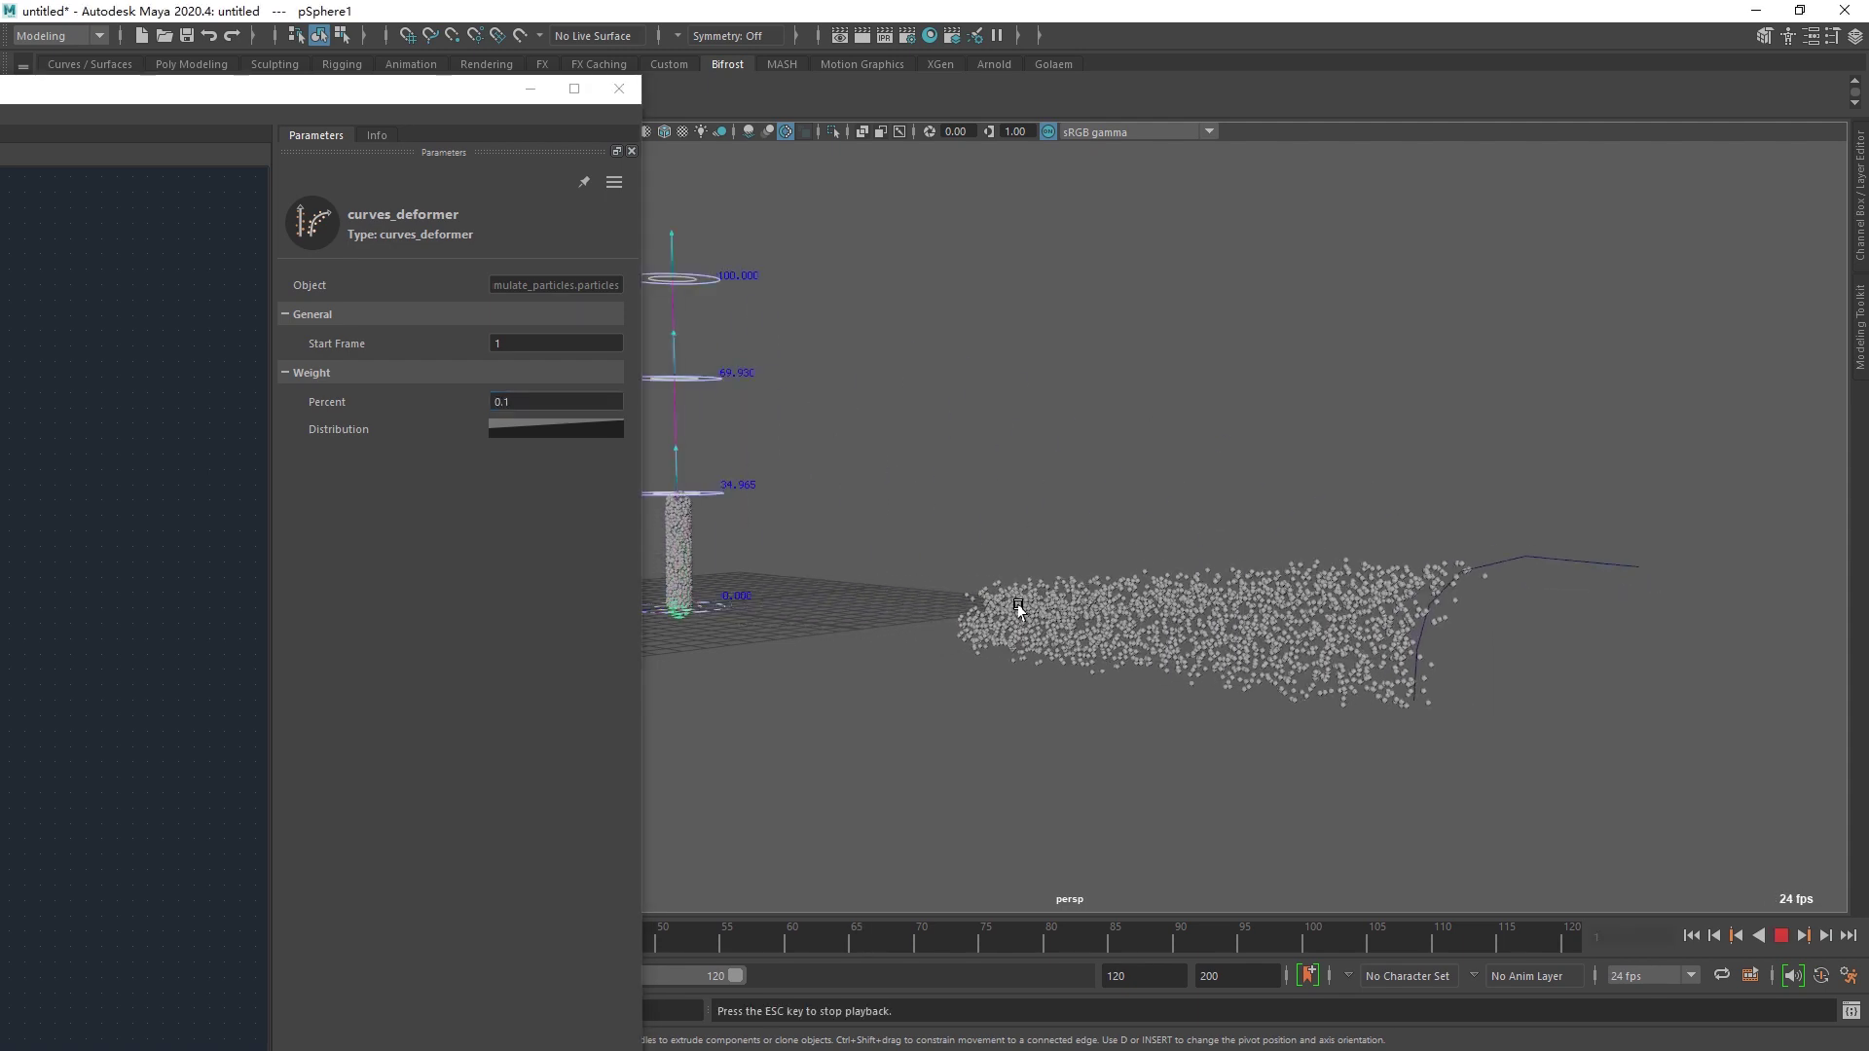
{"action": "key", "text": "Escape"}
- Try 0.8 as the curves_deformer Weight Percent, set it to 1 and play the simulation
{"action": "left_click", "coordinate": [515, 401]}
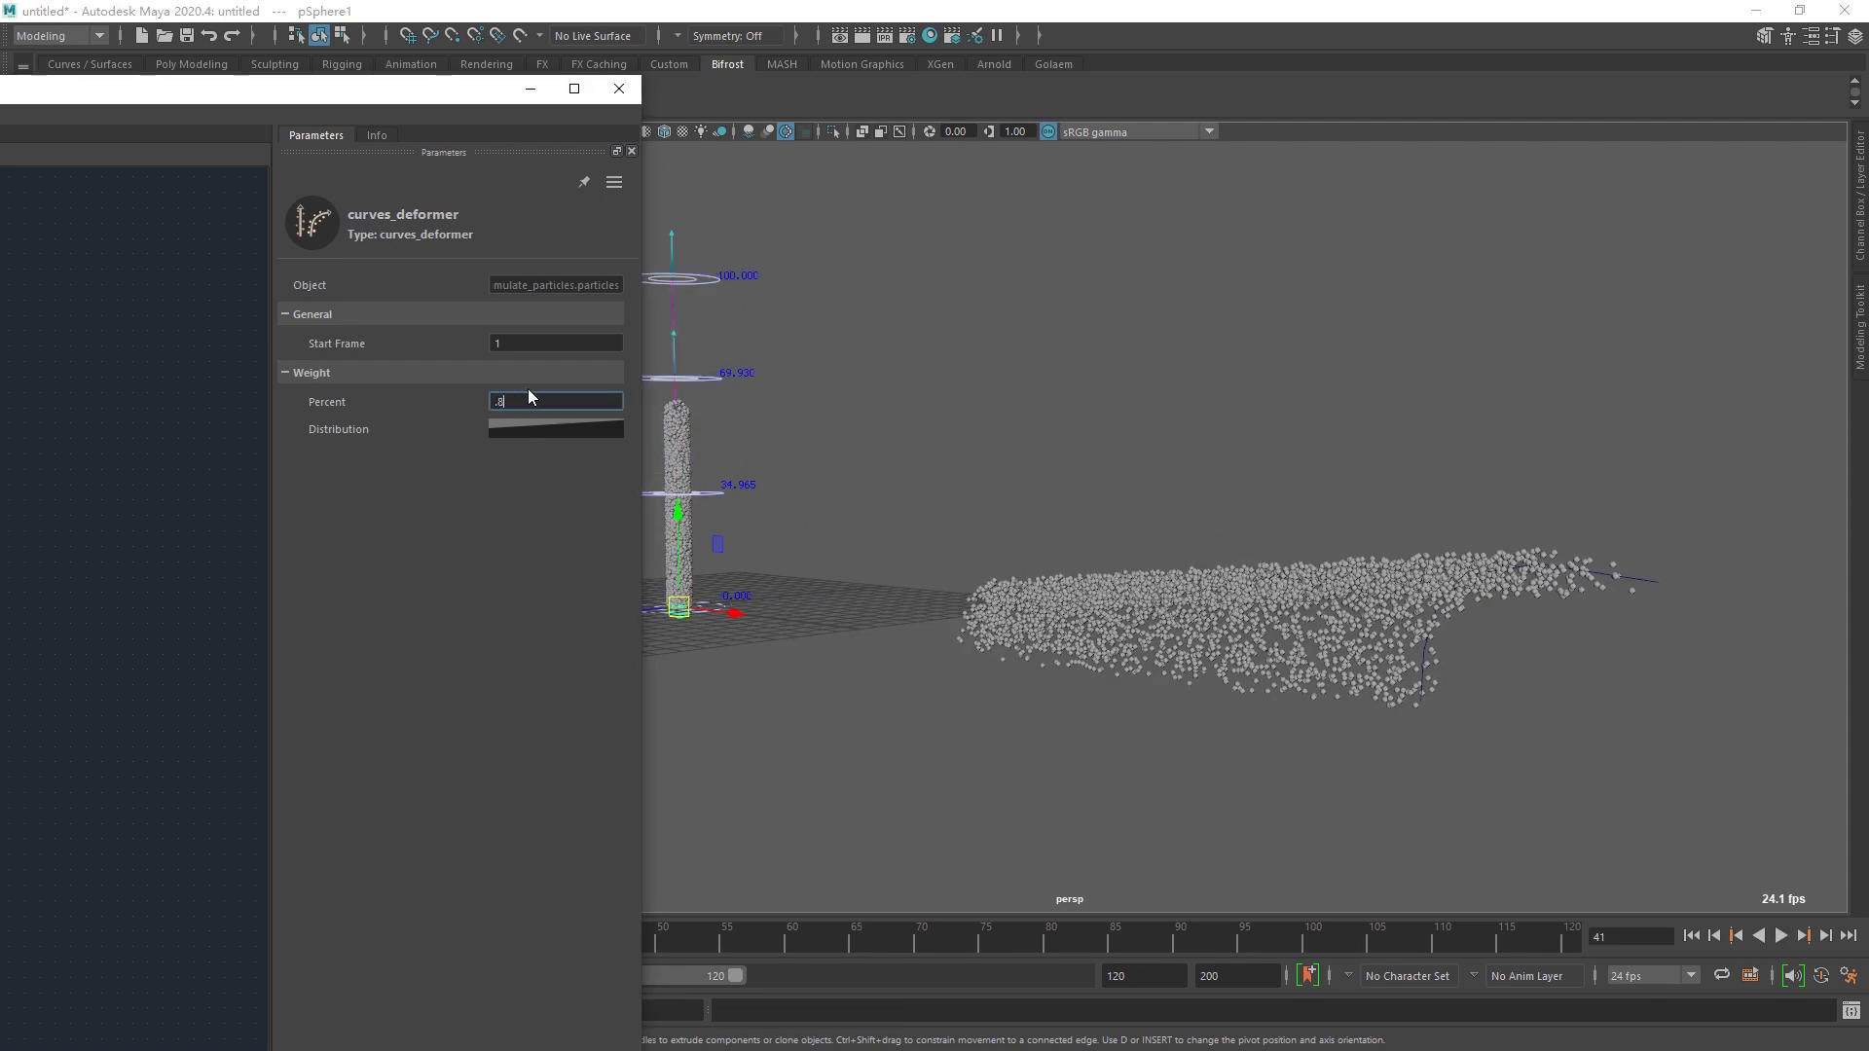
{"action": "type", "text": ".8"}
{"action": "key", "text": "Return"}
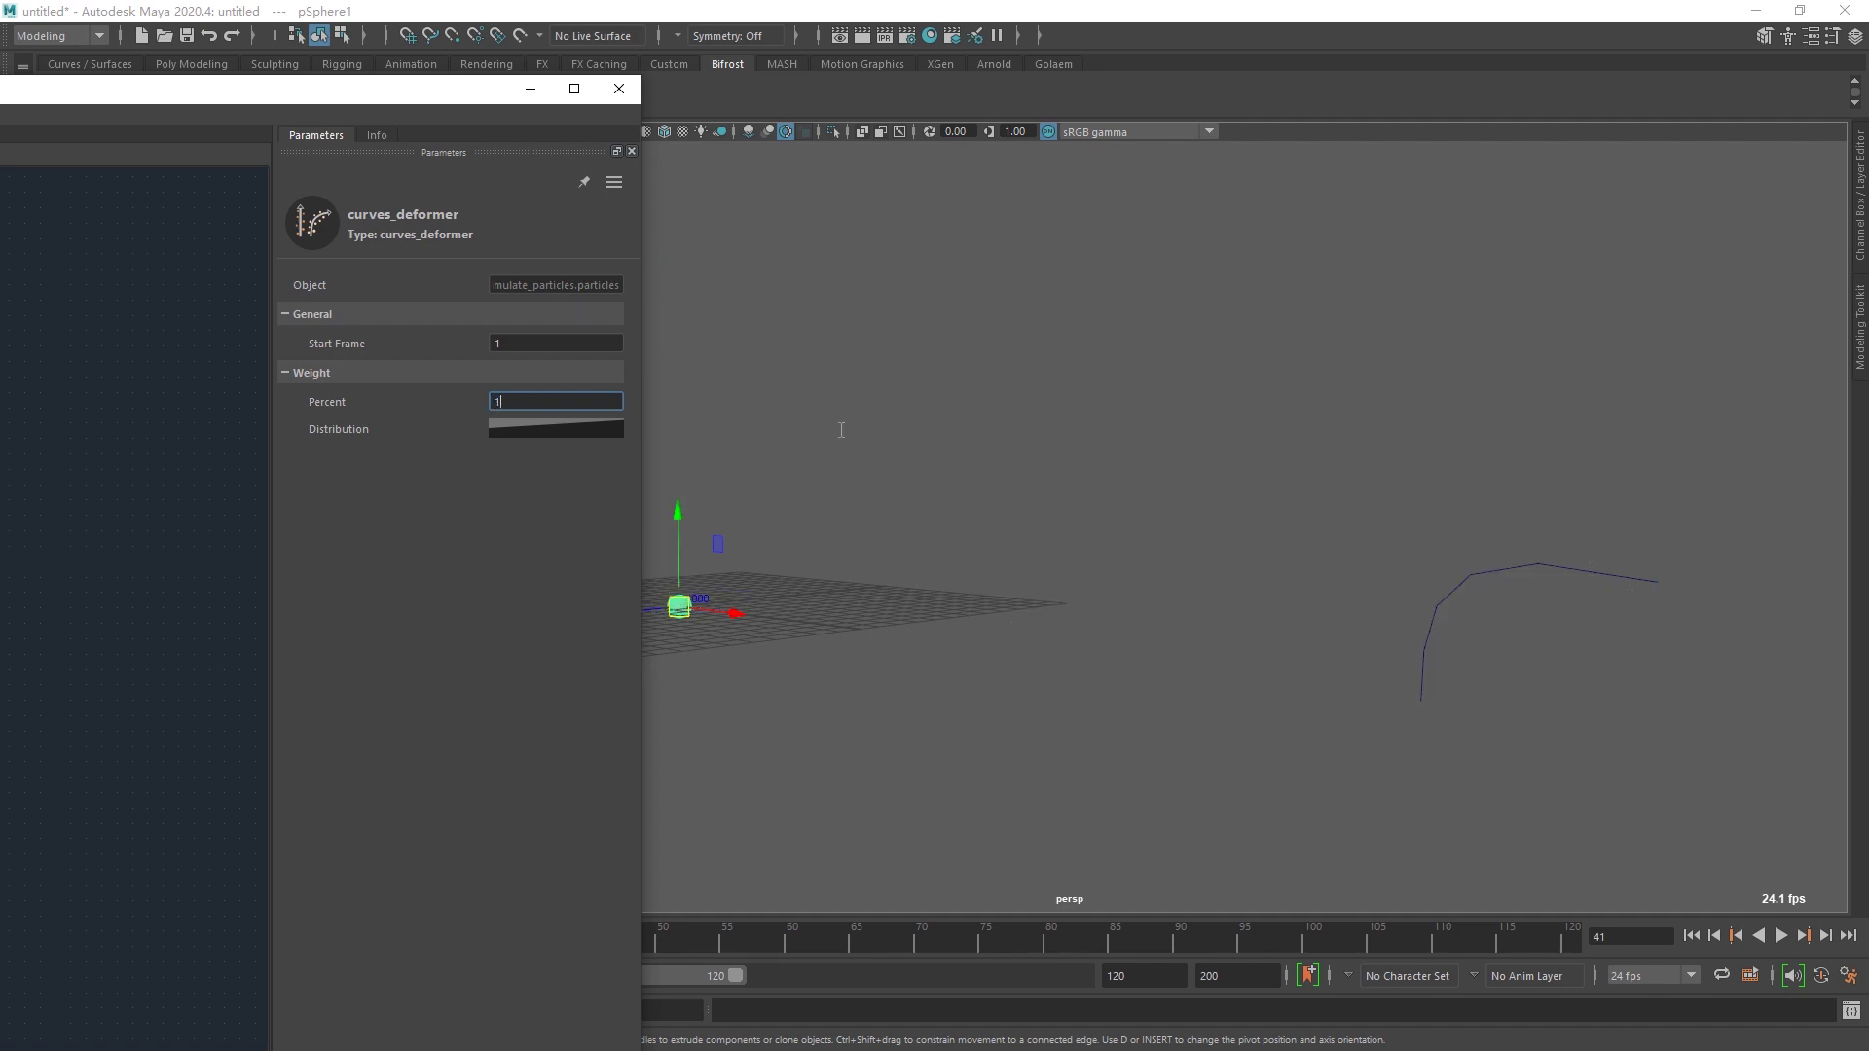
{"action": "left_click", "coordinate": [846, 435]}
{"action": "key", "text": "alt+v"}
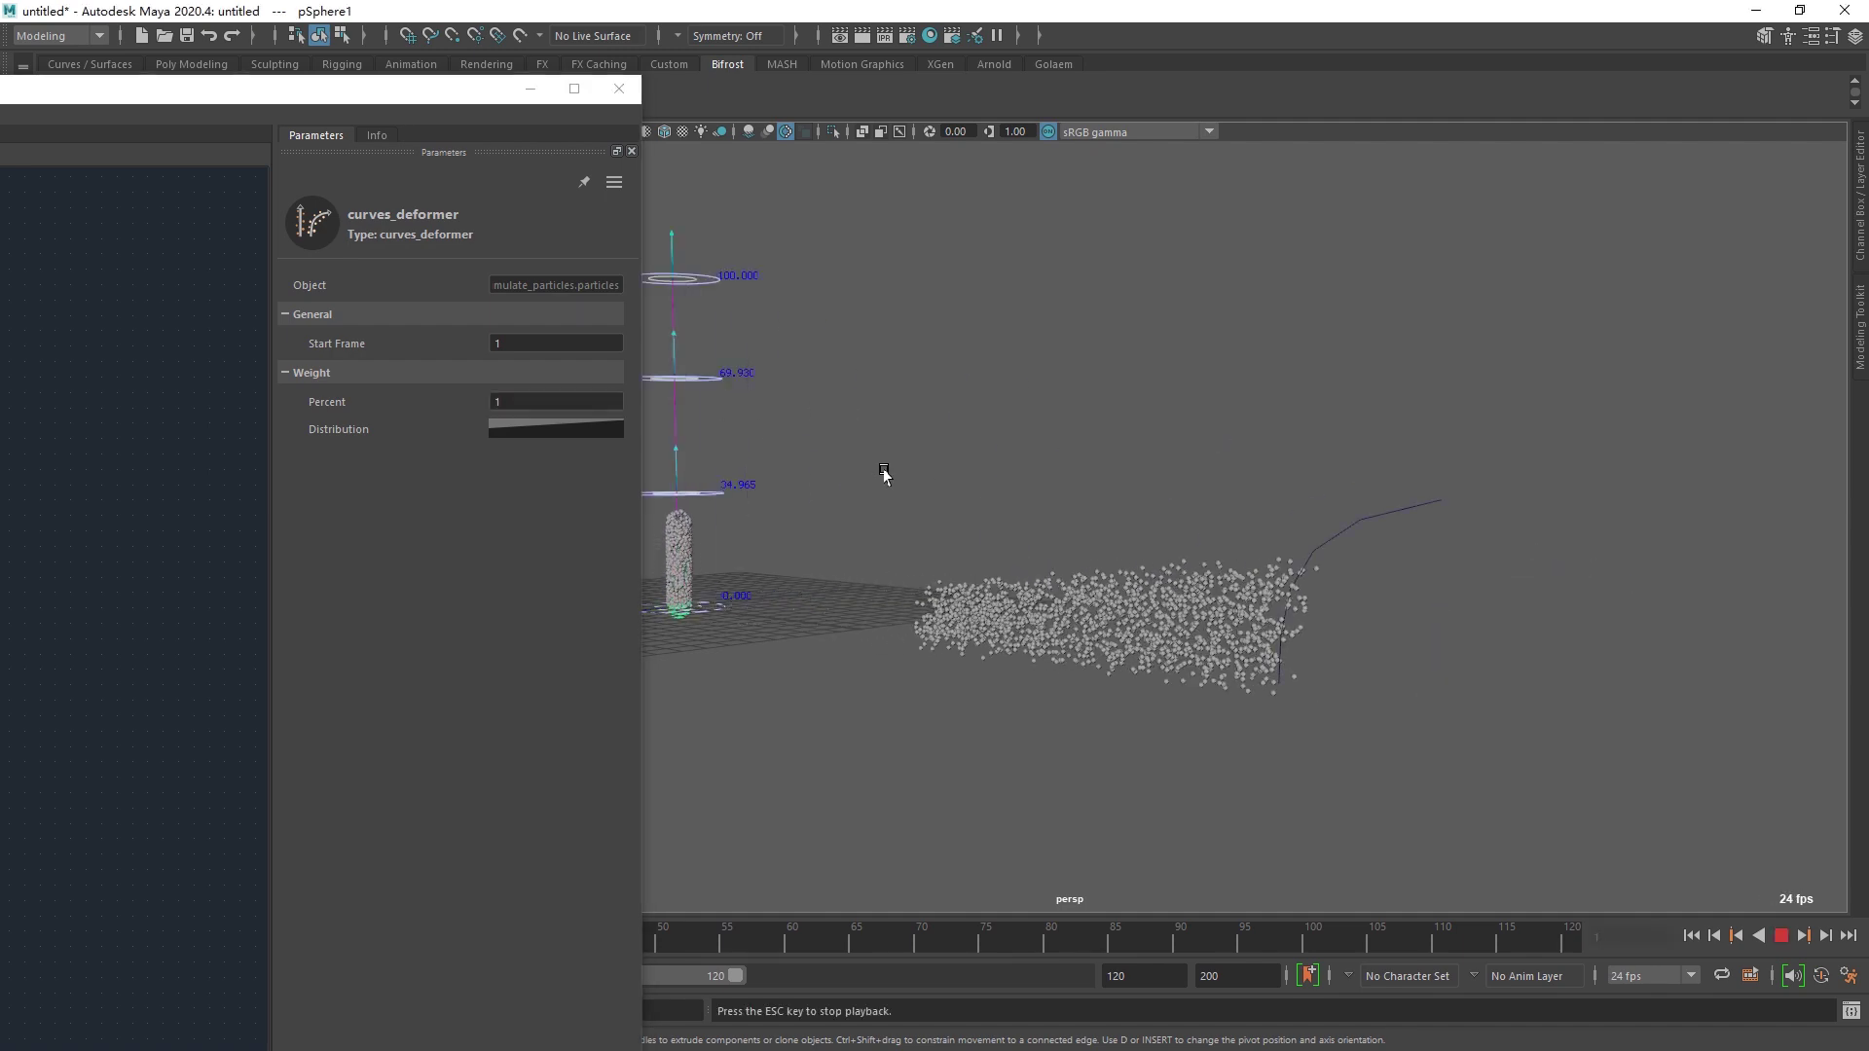
{"action": "key", "text": "Escape"}
- Set the first point of the Distribution curve to a value of 0.1 and close the curve editor
{"action": "left_click", "coordinate": [555, 428]}
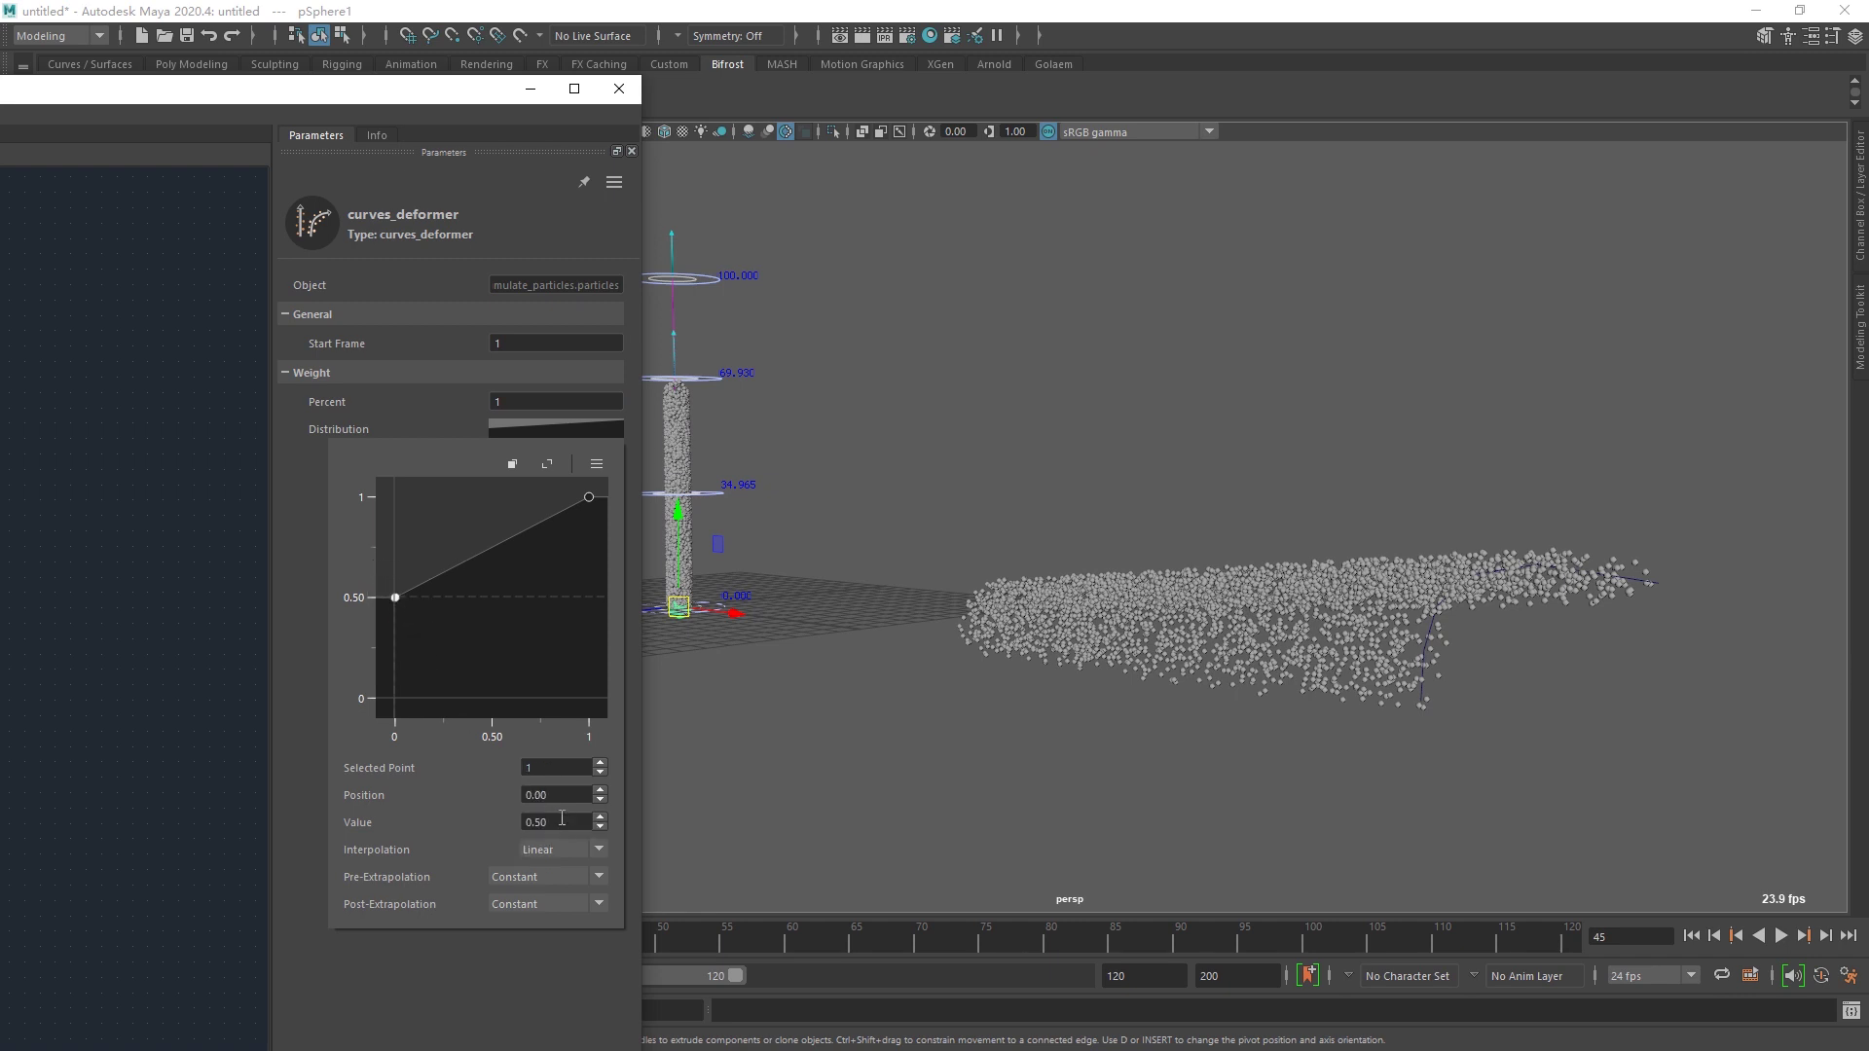
{"action": "type", "text": ".1"}
{"action": "key", "text": "Return"}
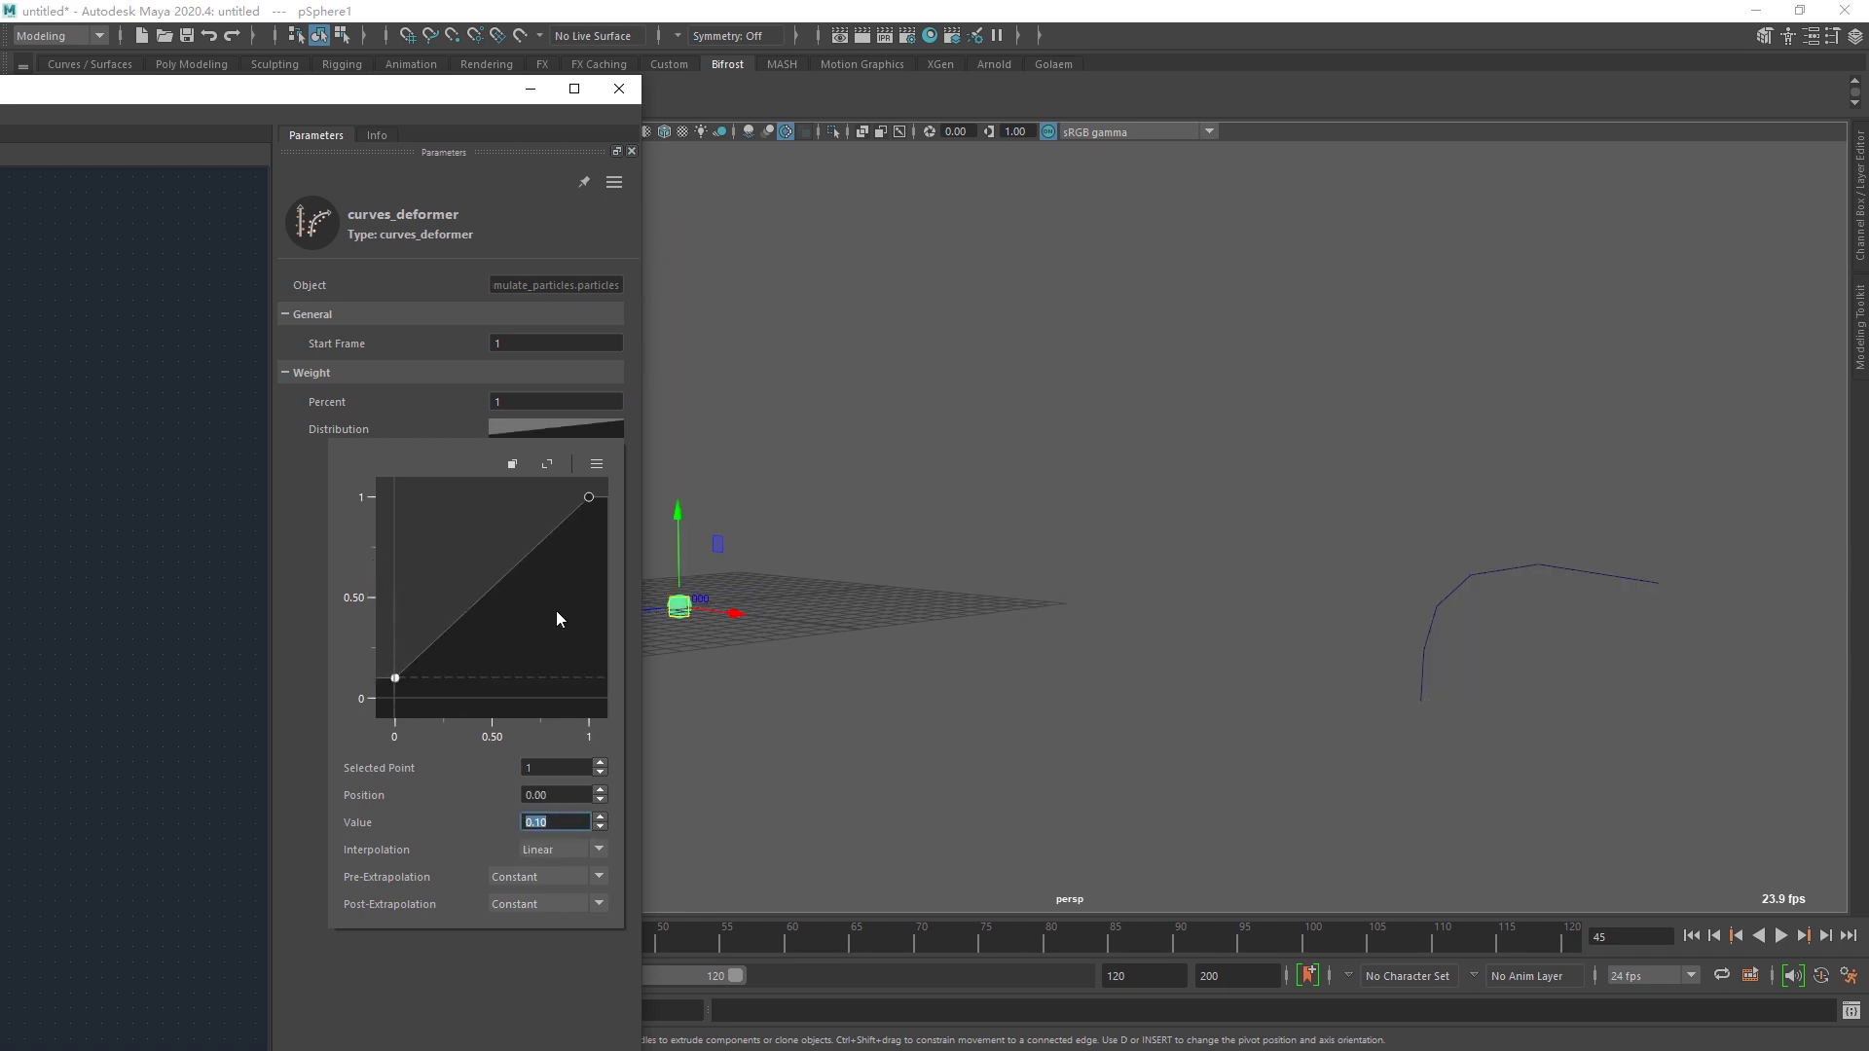
{"action": "left_click", "coordinate": [943, 533]}
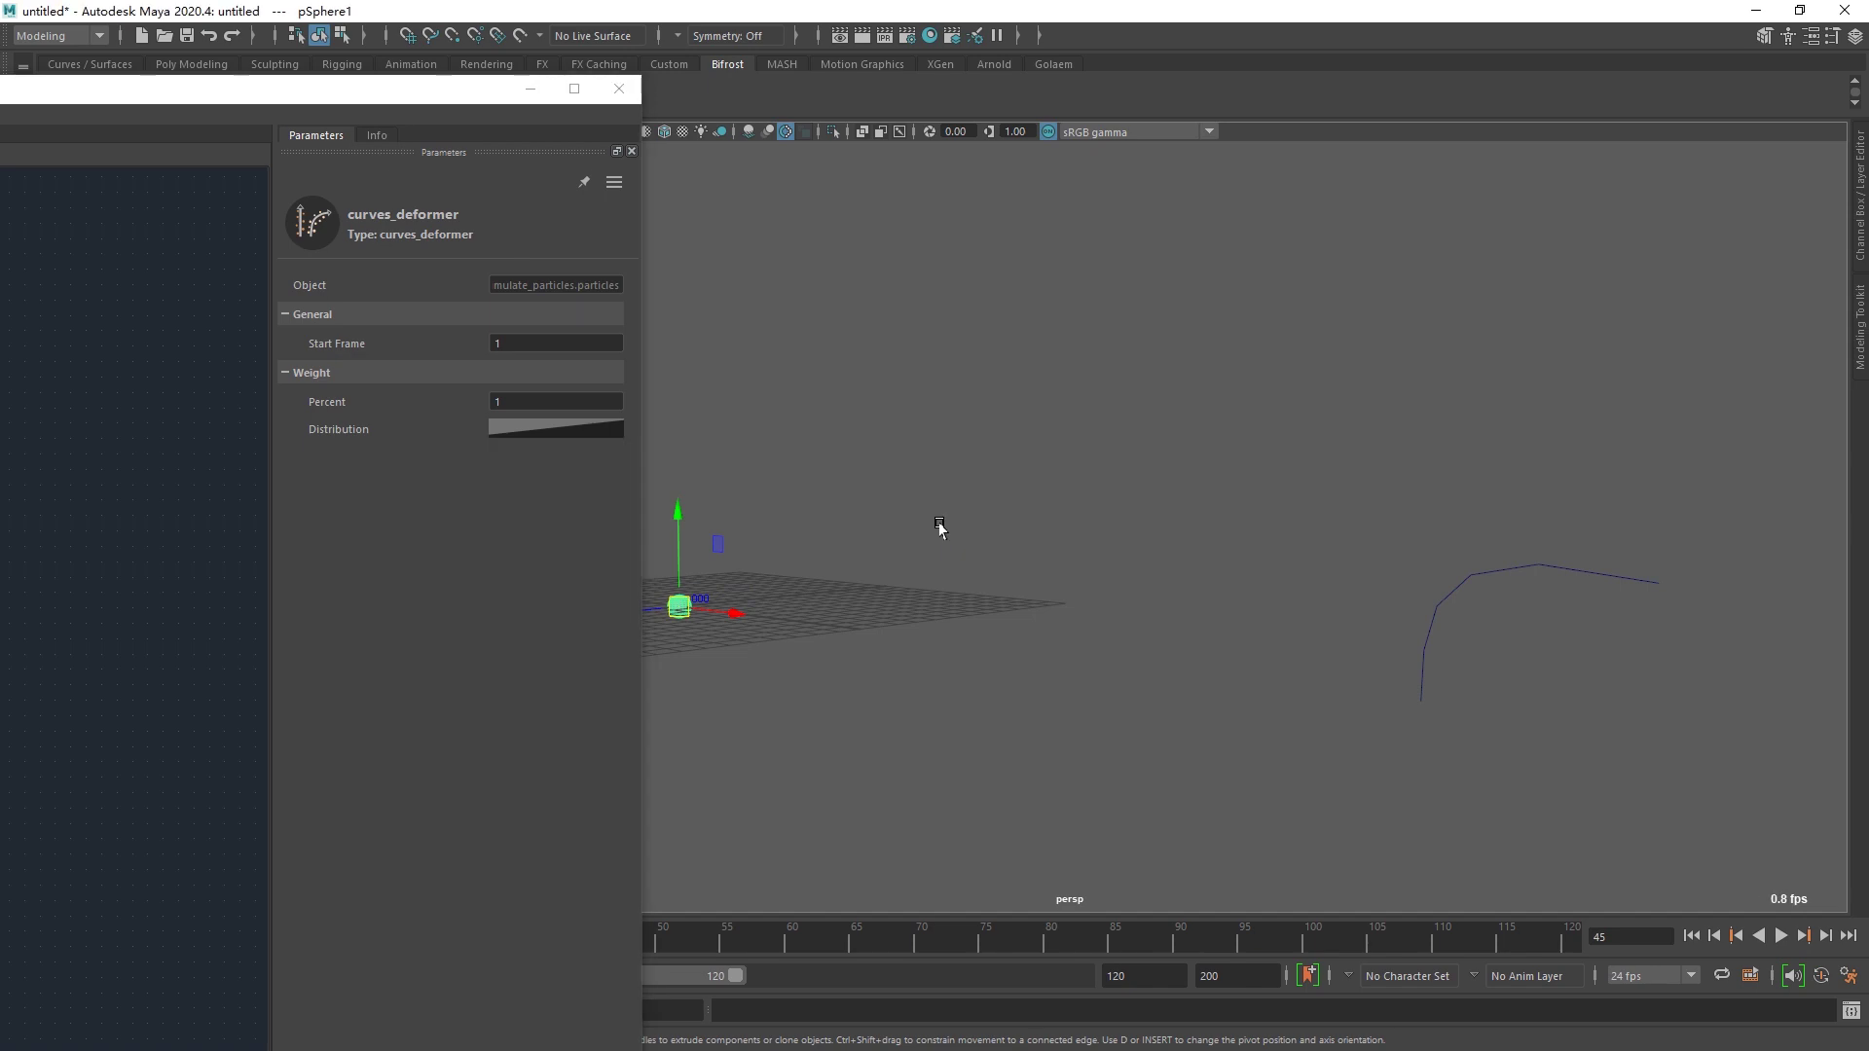
- Play the simulation, set the Weight Percent to 100 on curves_deformer and replay it
{"action": "key", "text": "alt+v"}
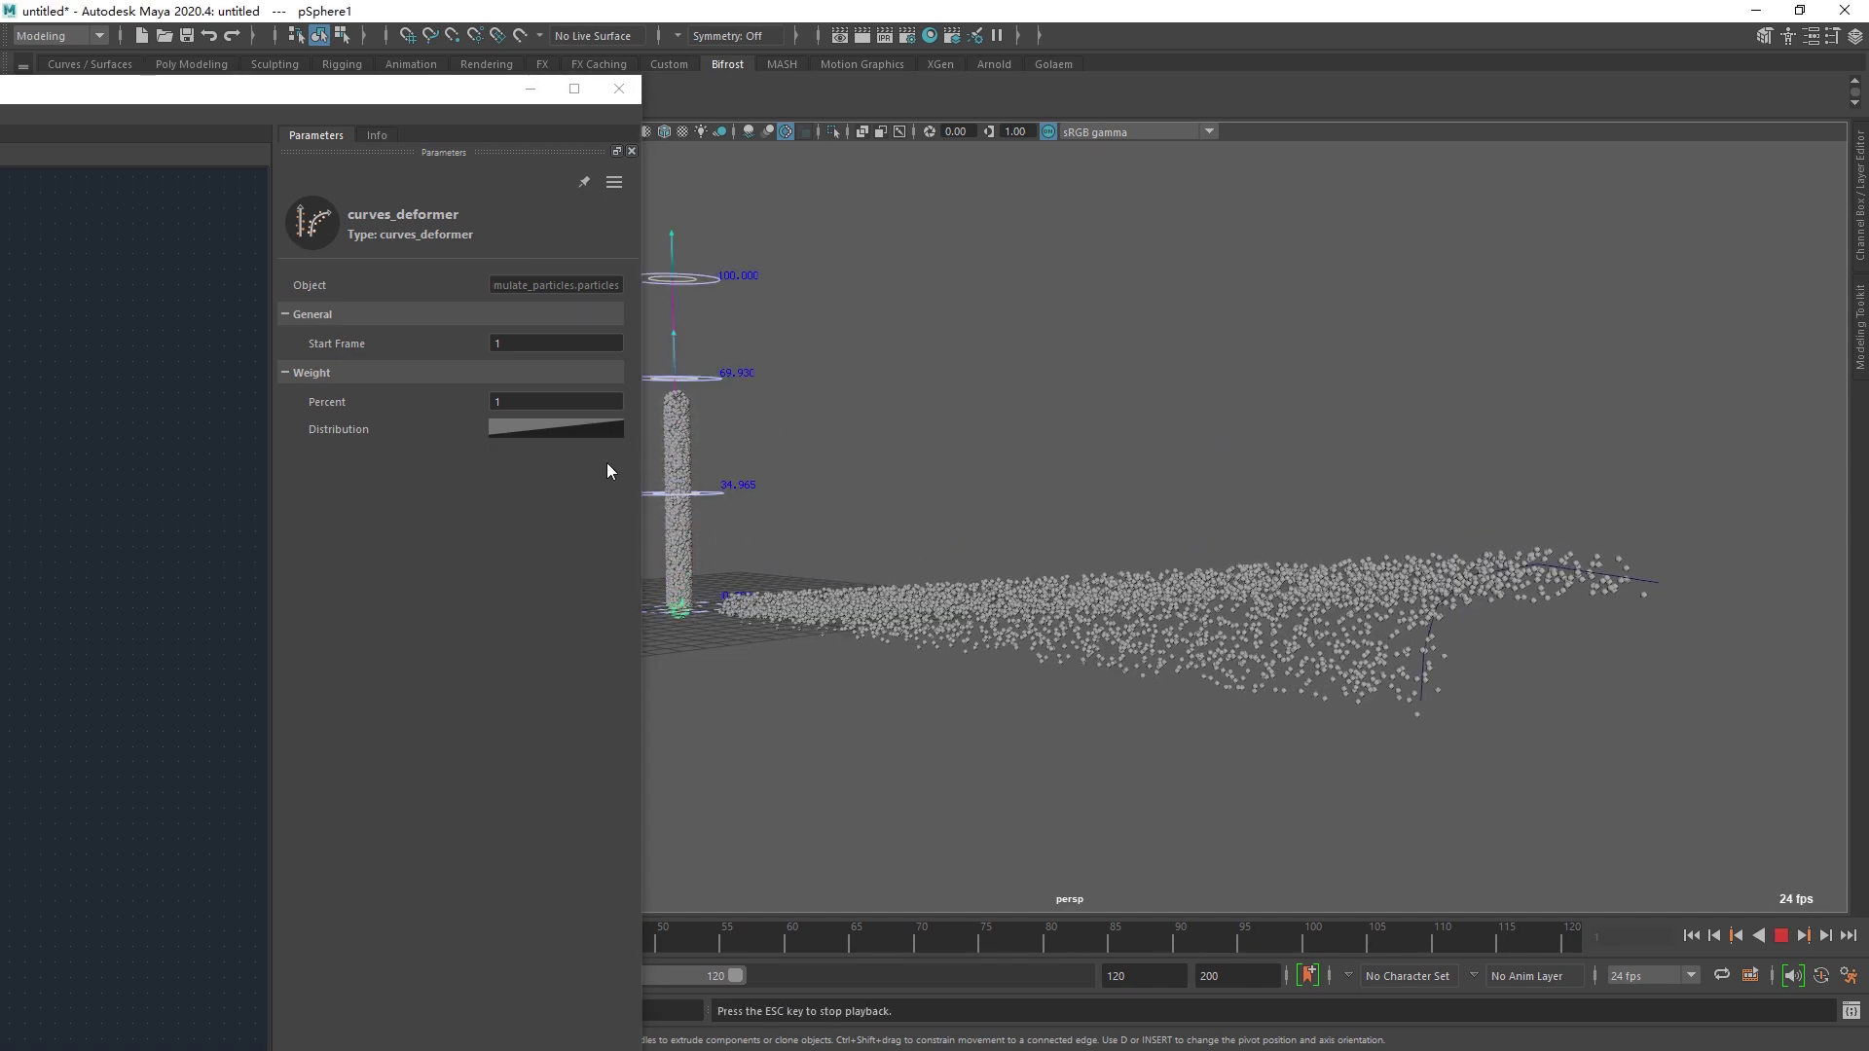
{"action": "key", "text": "Escape"}
{"action": "left_click", "coordinate": [531, 402]}
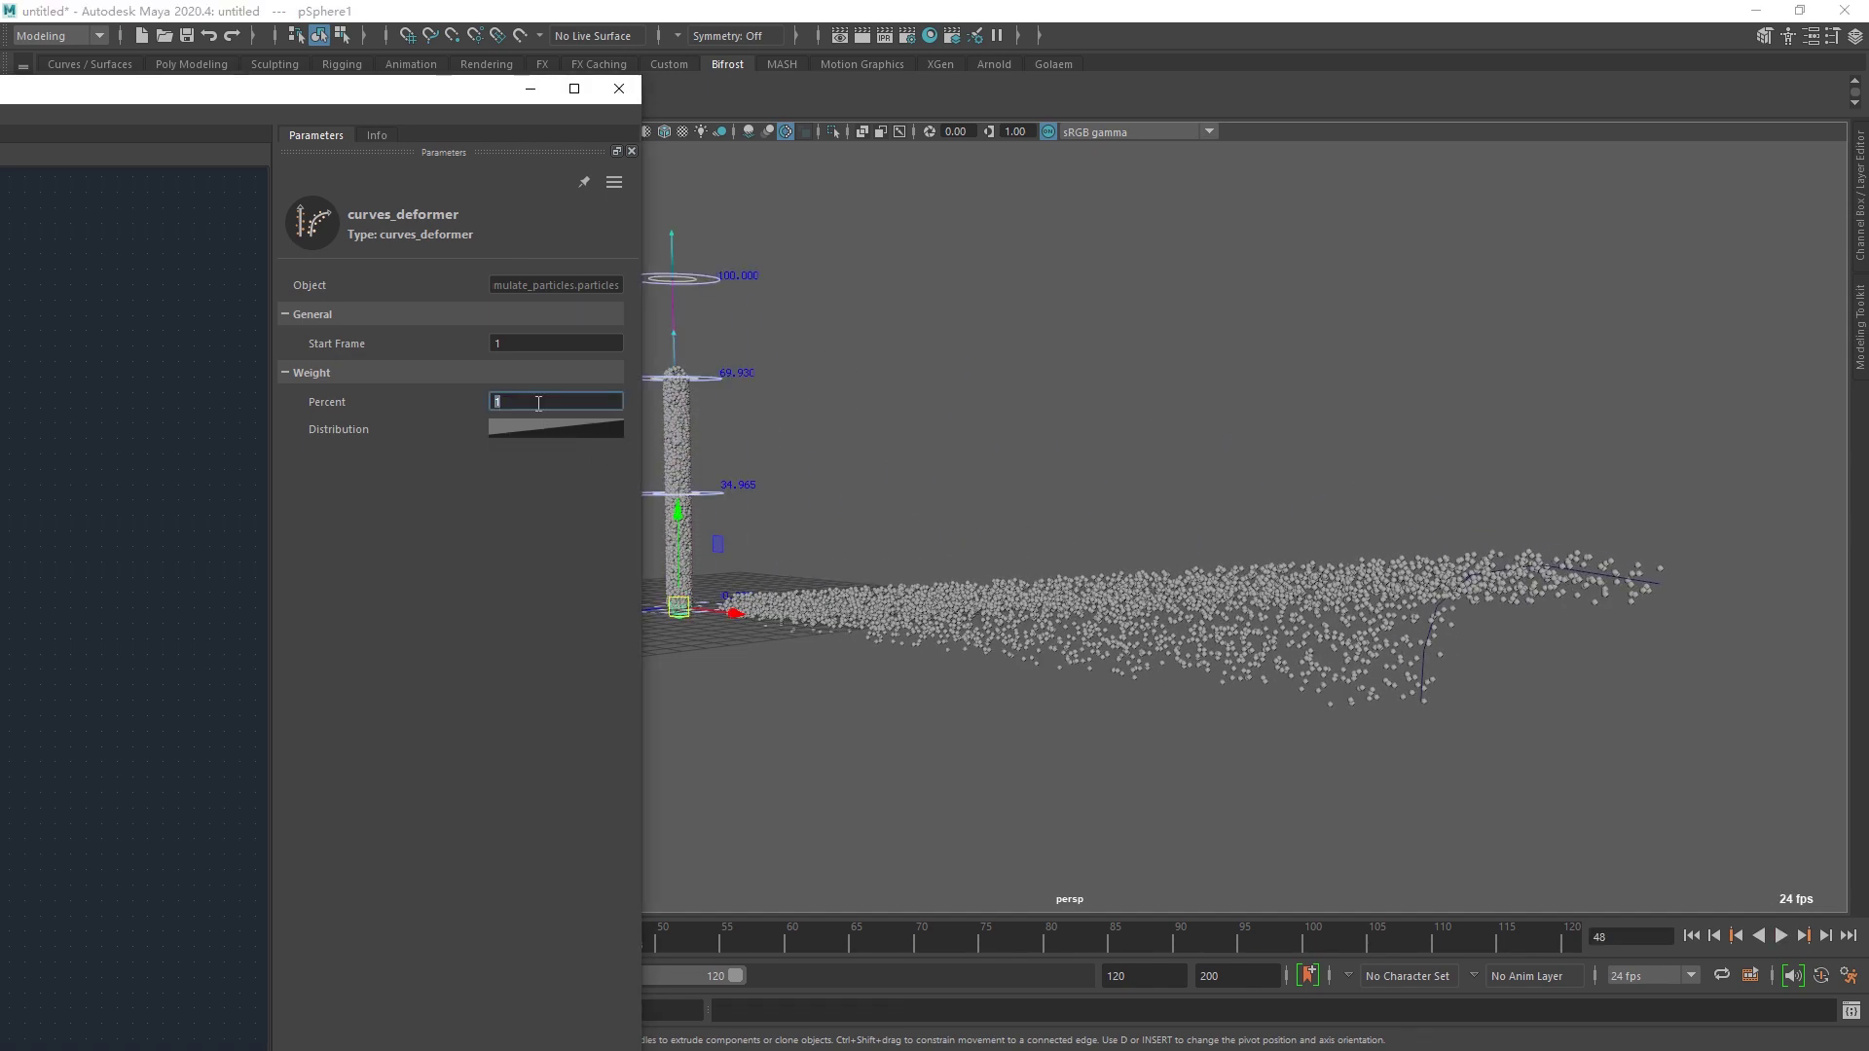
{"action": "type", "text": "100"}
{"action": "key", "text": "Return"}
{"action": "key", "text": "alt+v"}
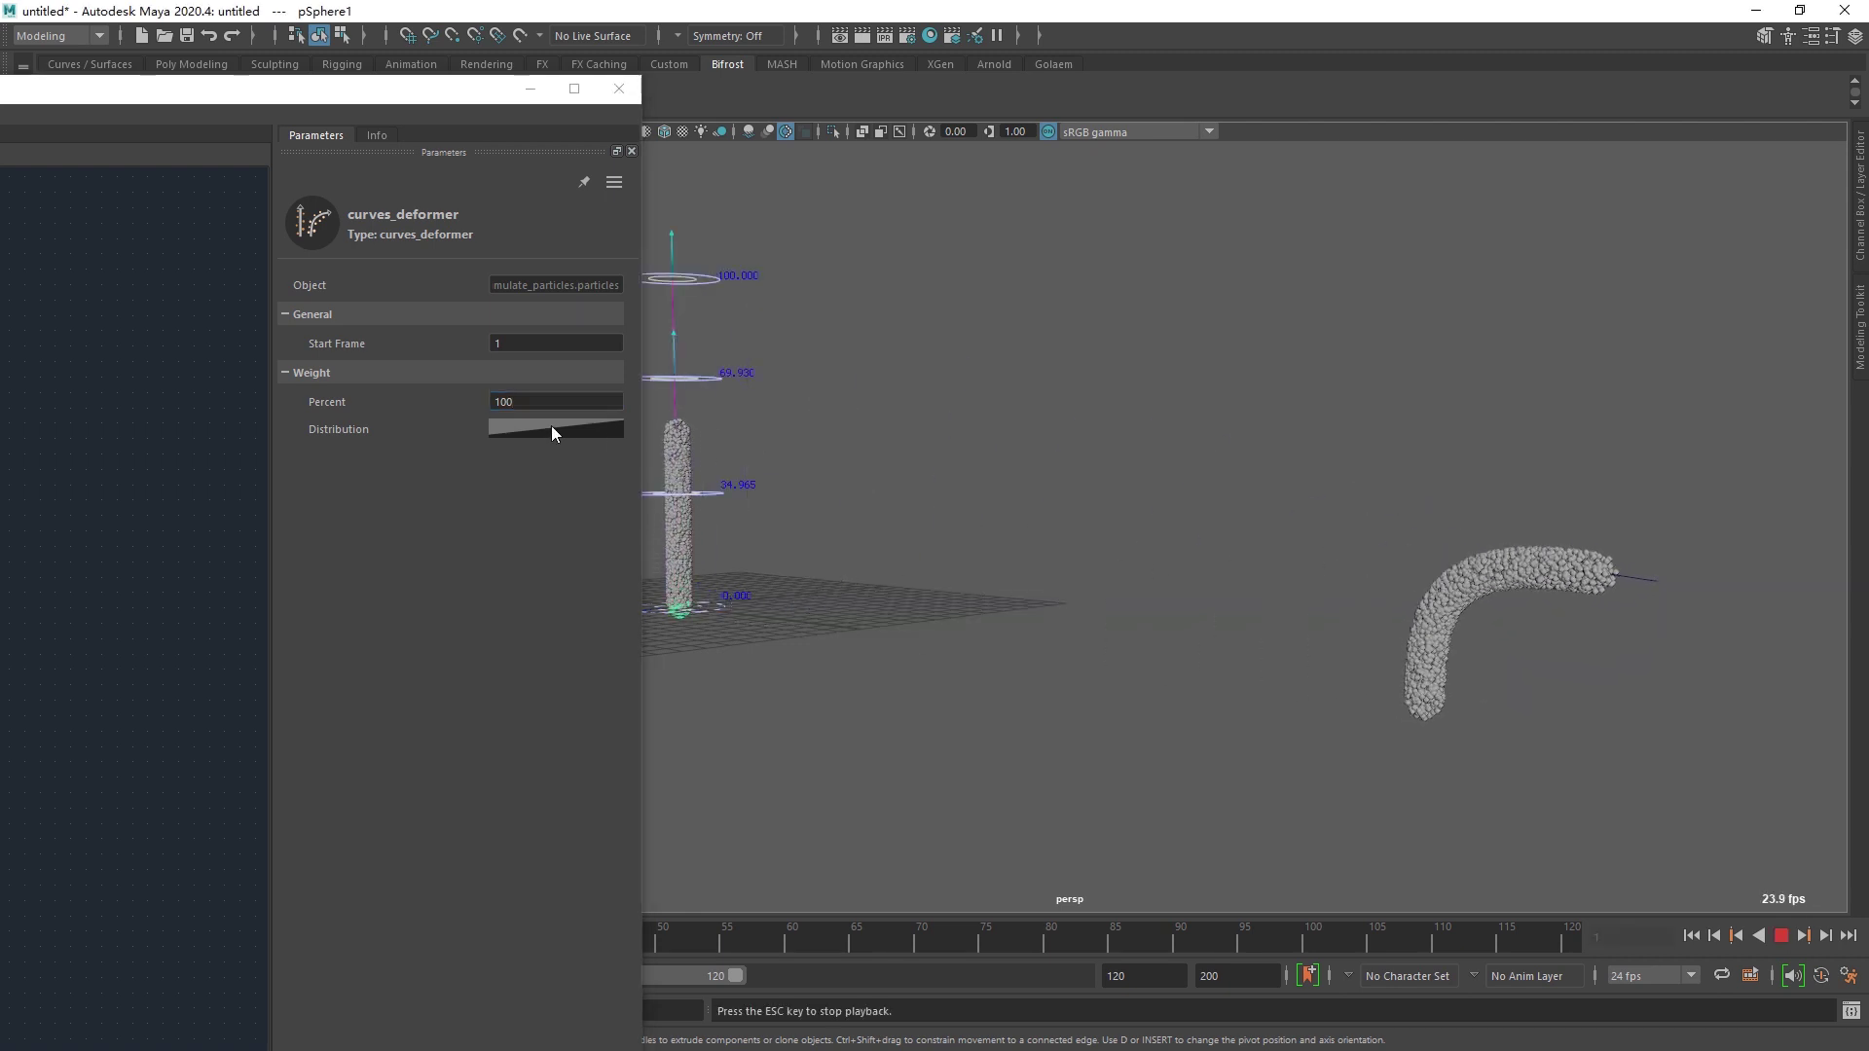
- Set the curves_deformer Weight Percent to 10, play the simulation and rewind to the first frame
{"action": "double_click", "coordinate": [522, 401]}
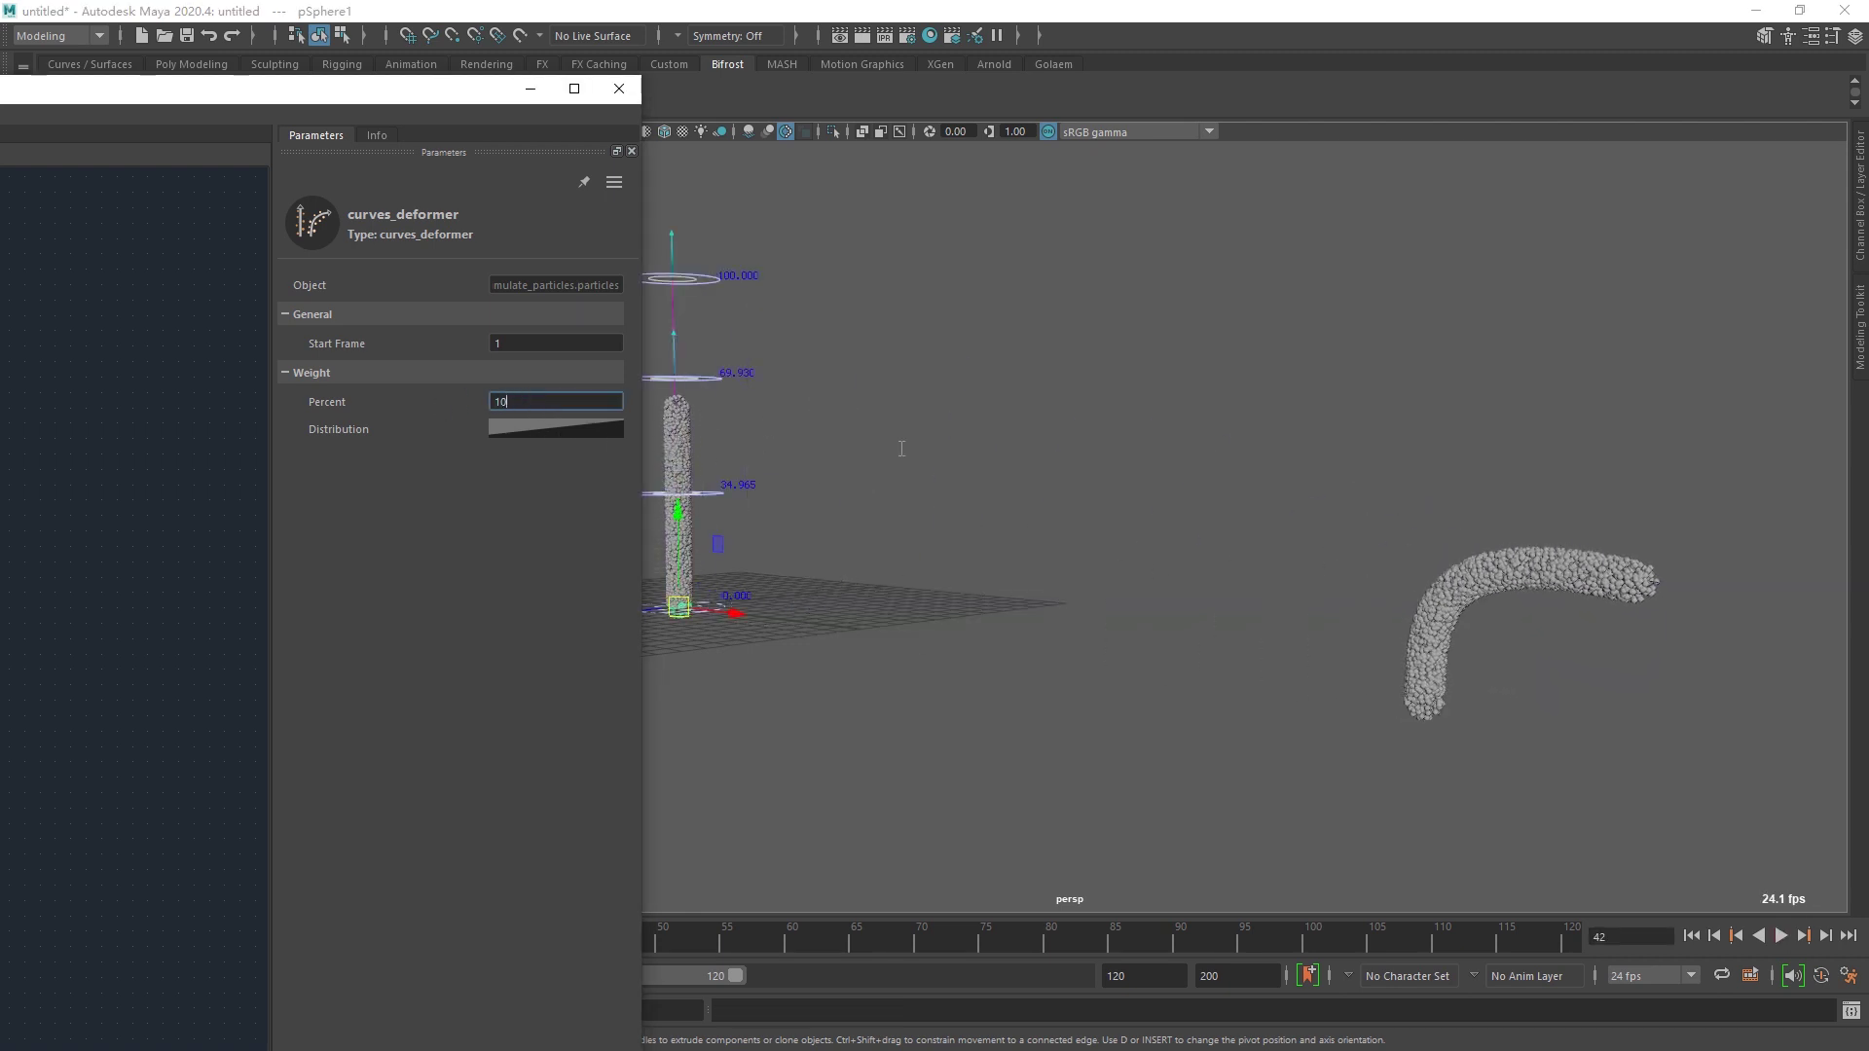
{"action": "key", "text": "Return"}
{"action": "key", "text": "alt+v"}
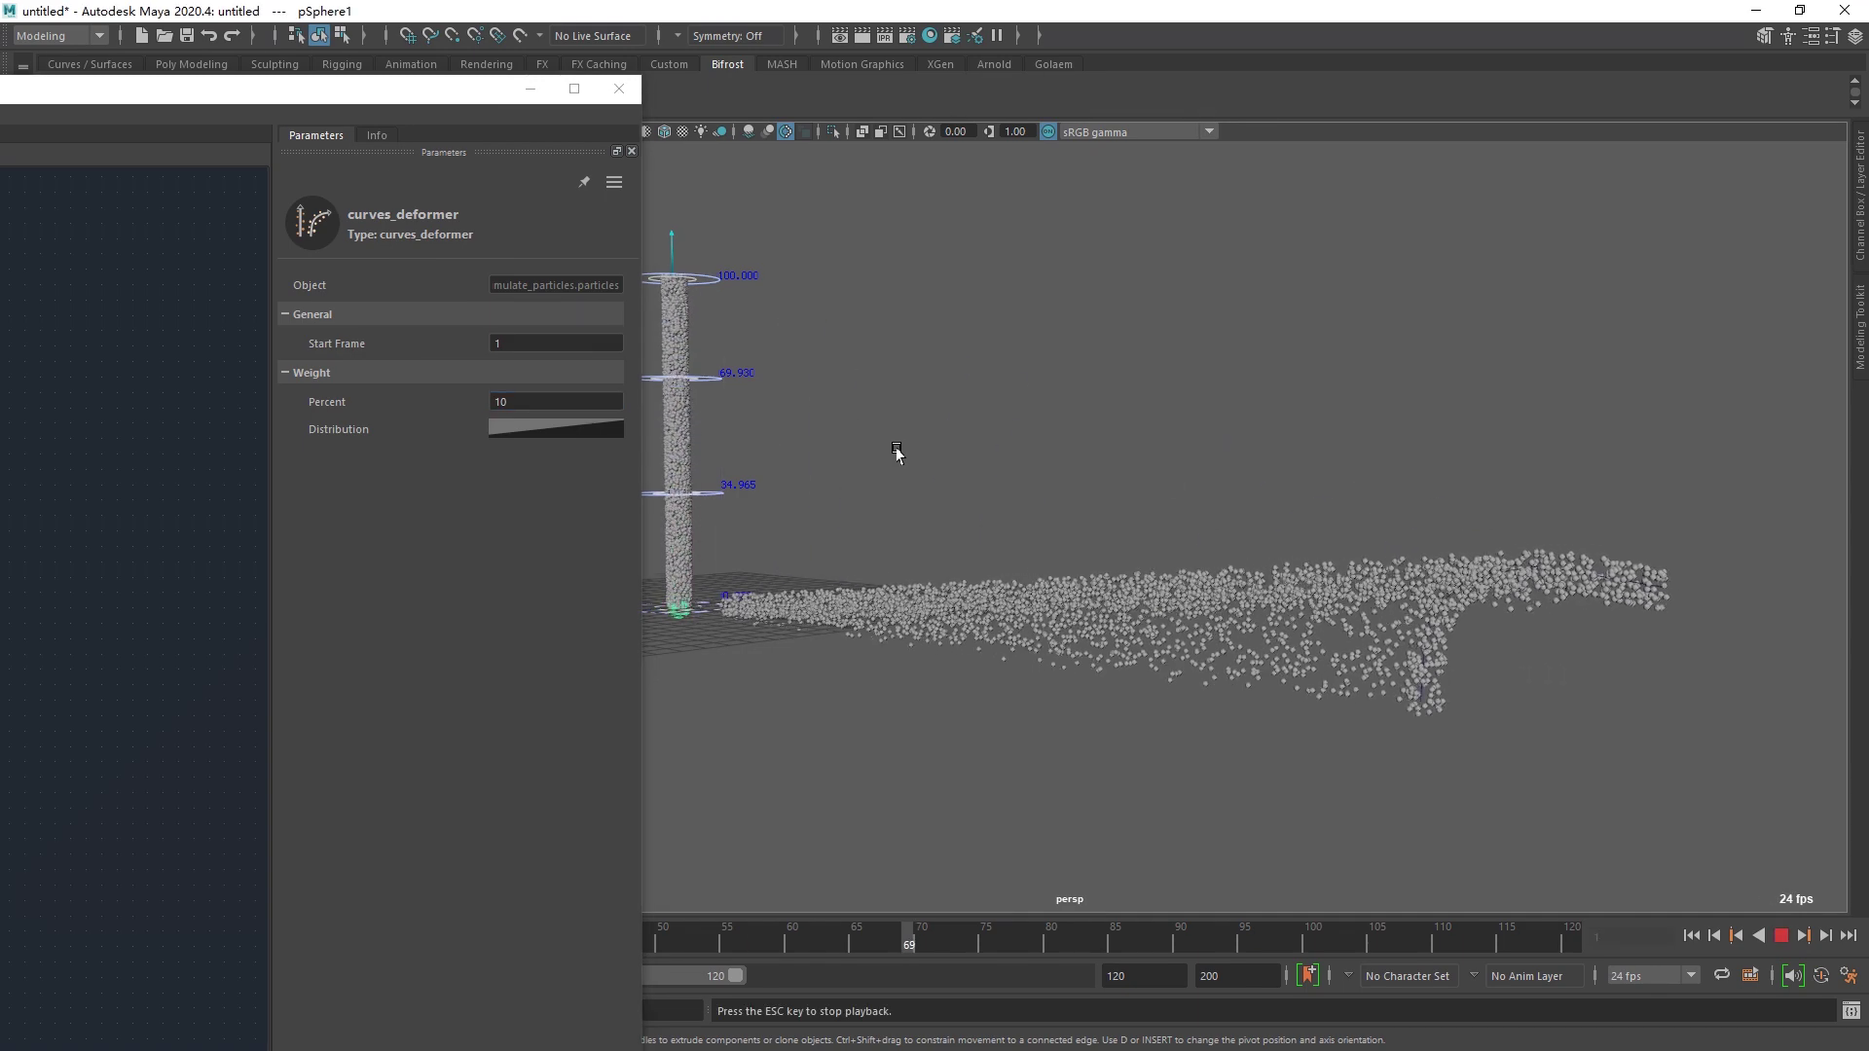
{"action": "left_click_drag", "start_coordinate": [897, 457], "coordinate": [855, 504], "text": "alt"}
{"action": "key", "text": "alt+v"}
{"action": "key", "text": "alt+shift+v"}
- Set both points of the curves_deformer Distribution curve to a value of 0 and close the curve editor
{"action": "left_click", "coordinate": [588, 434]}
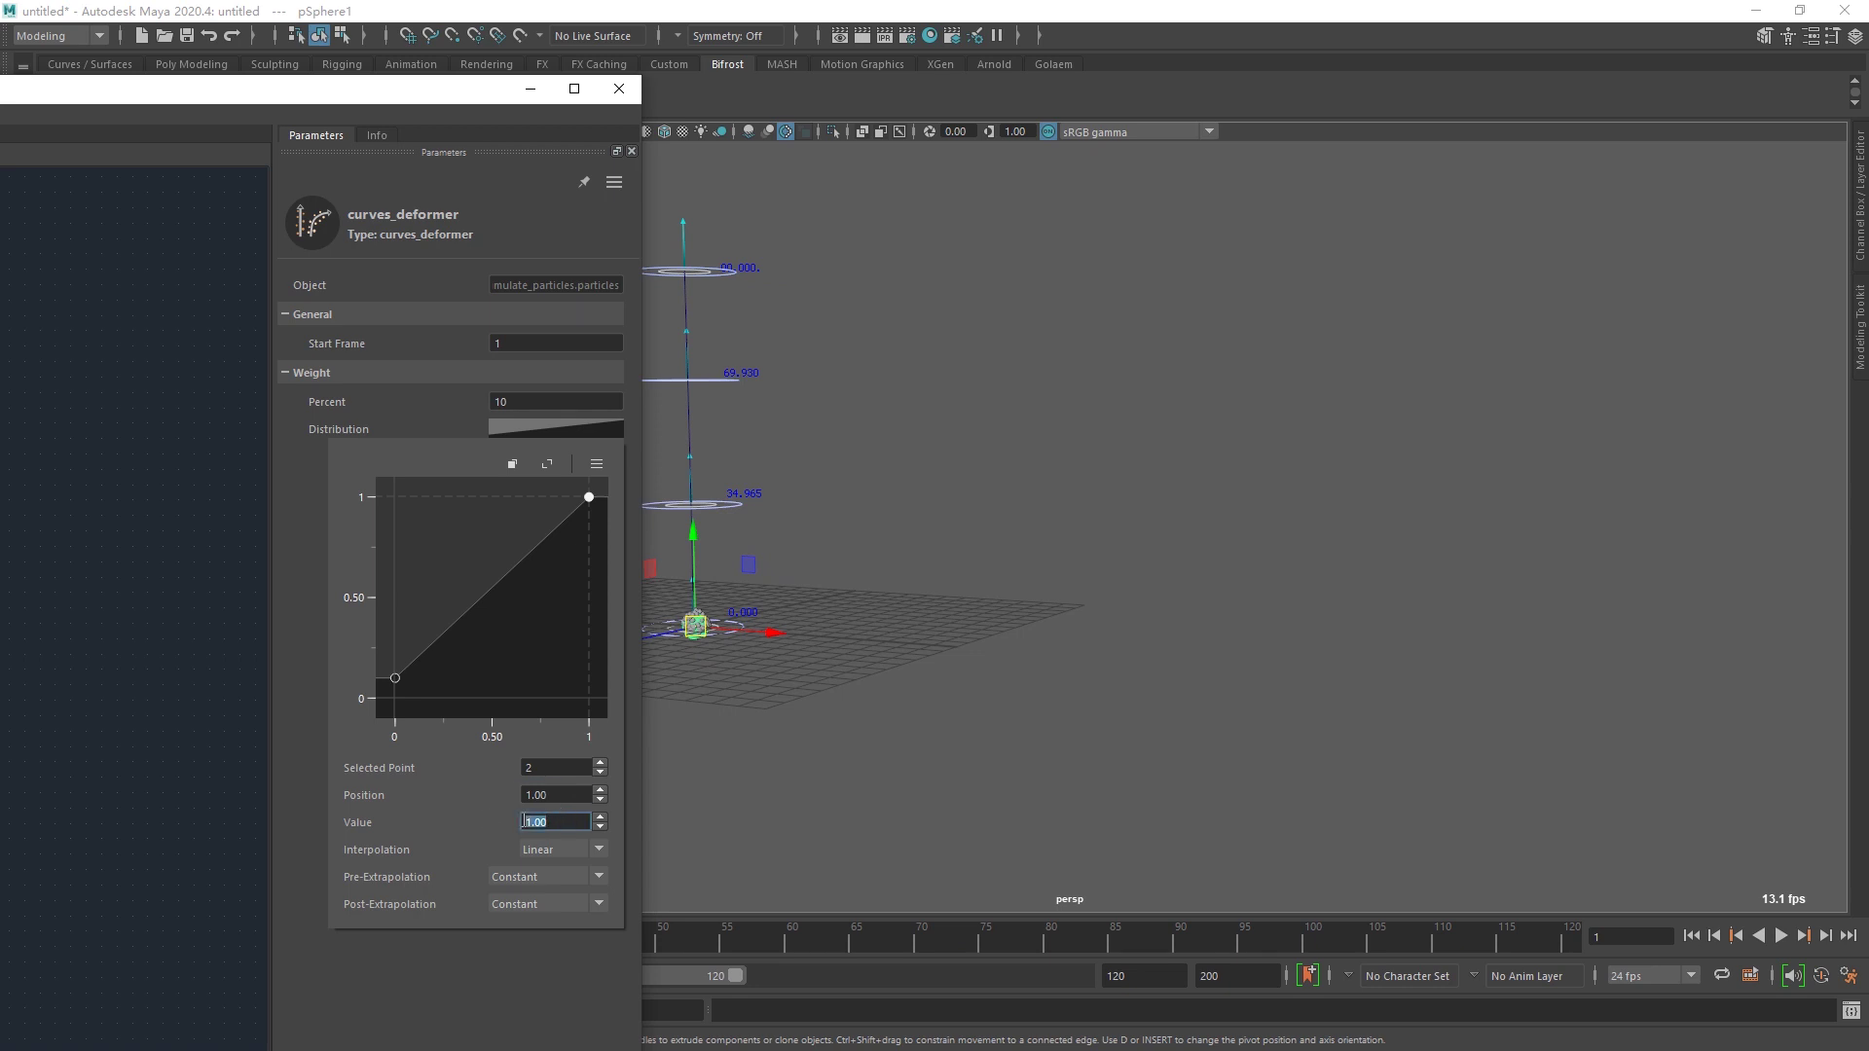
{"action": "type", "text": "0"}
{"action": "key", "text": "Return"}
{"action": "left_click", "coordinate": [535, 428]}
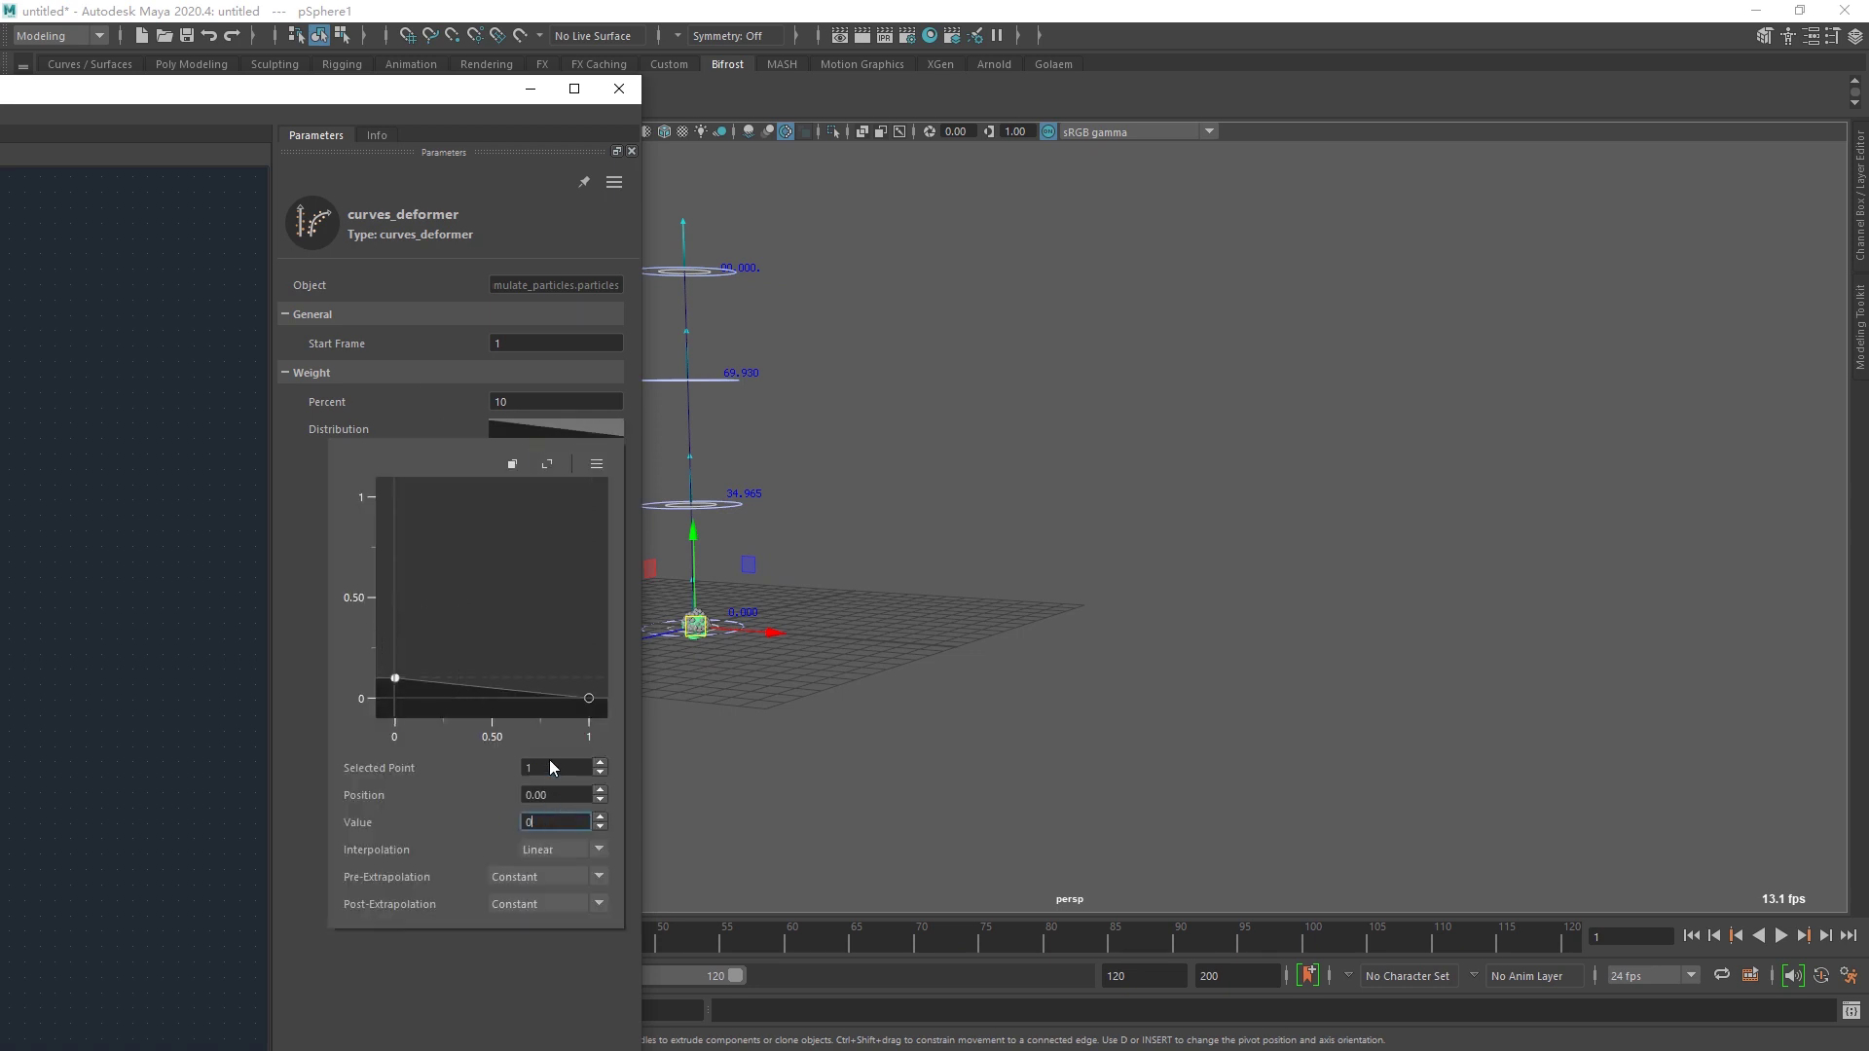
{"action": "type", "text": "0"}
{"action": "key", "text": "Return"}
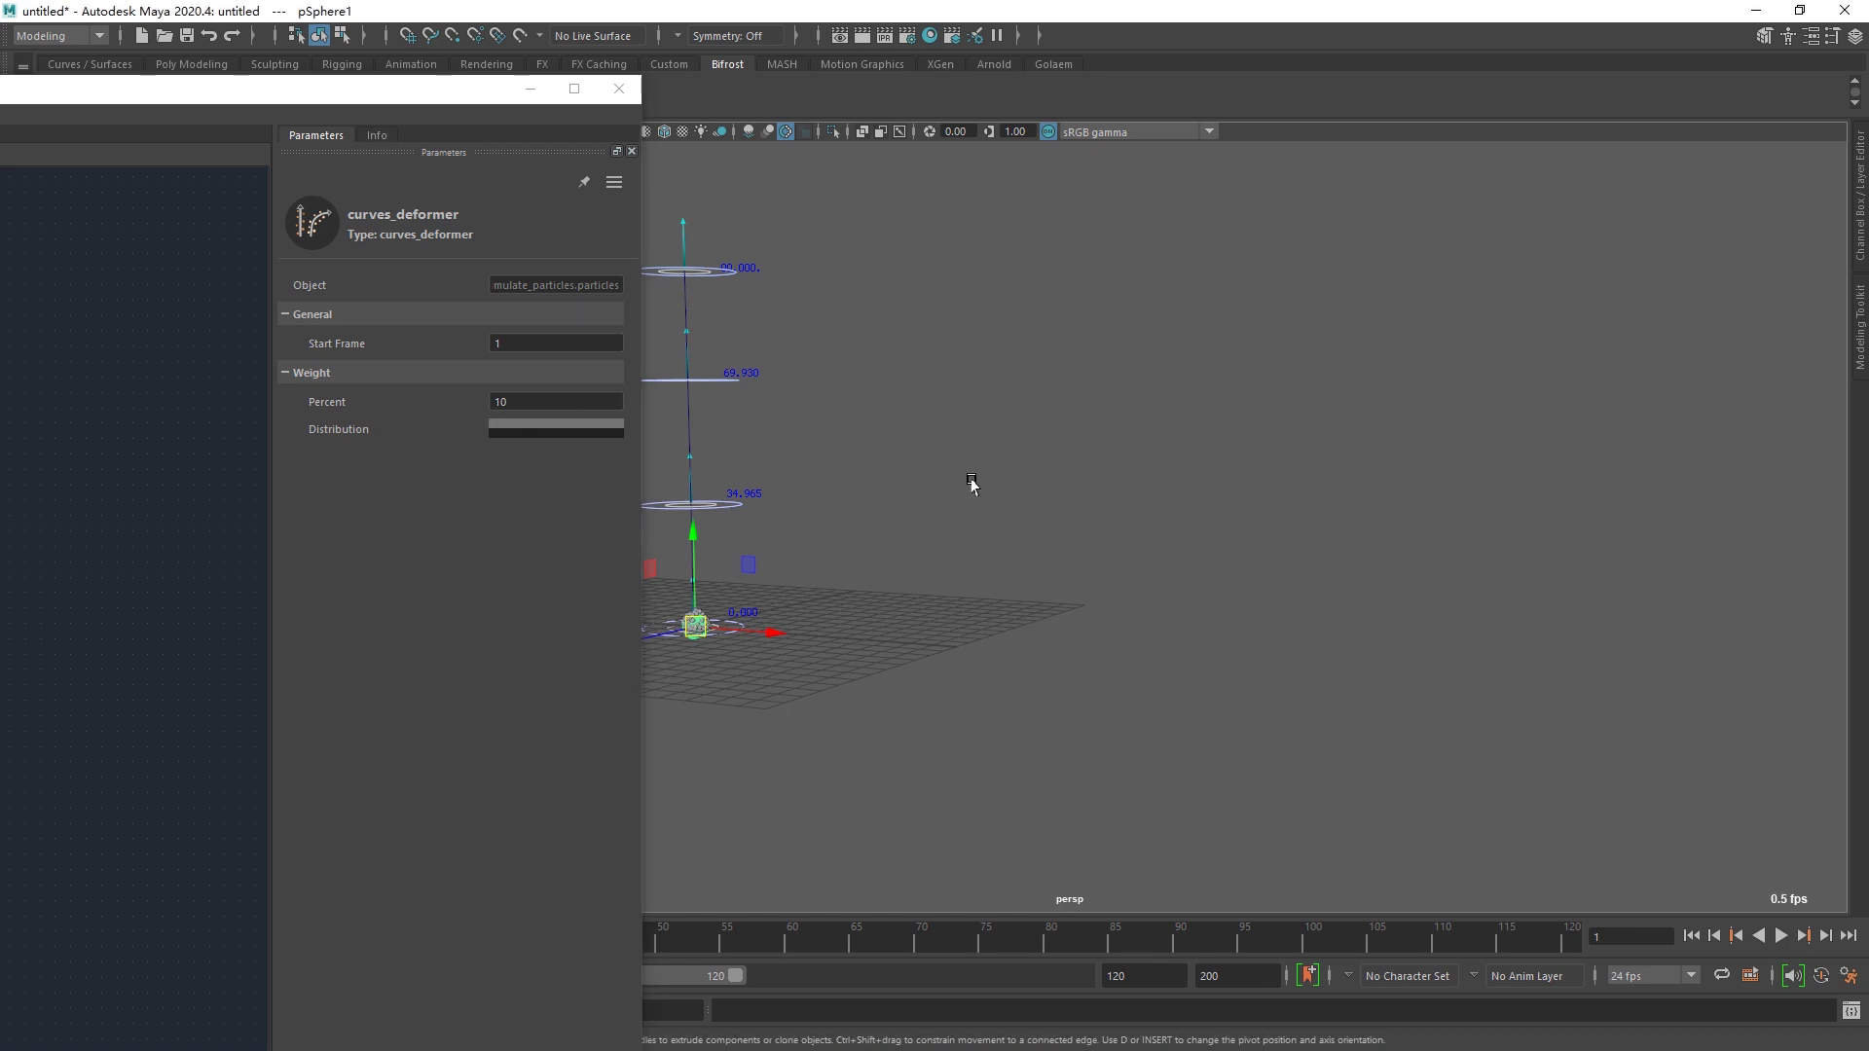
- Play the simulation, set the curves_deformer Weight Percent to 50 and replay it
{"action": "key", "text": "alt+v"}
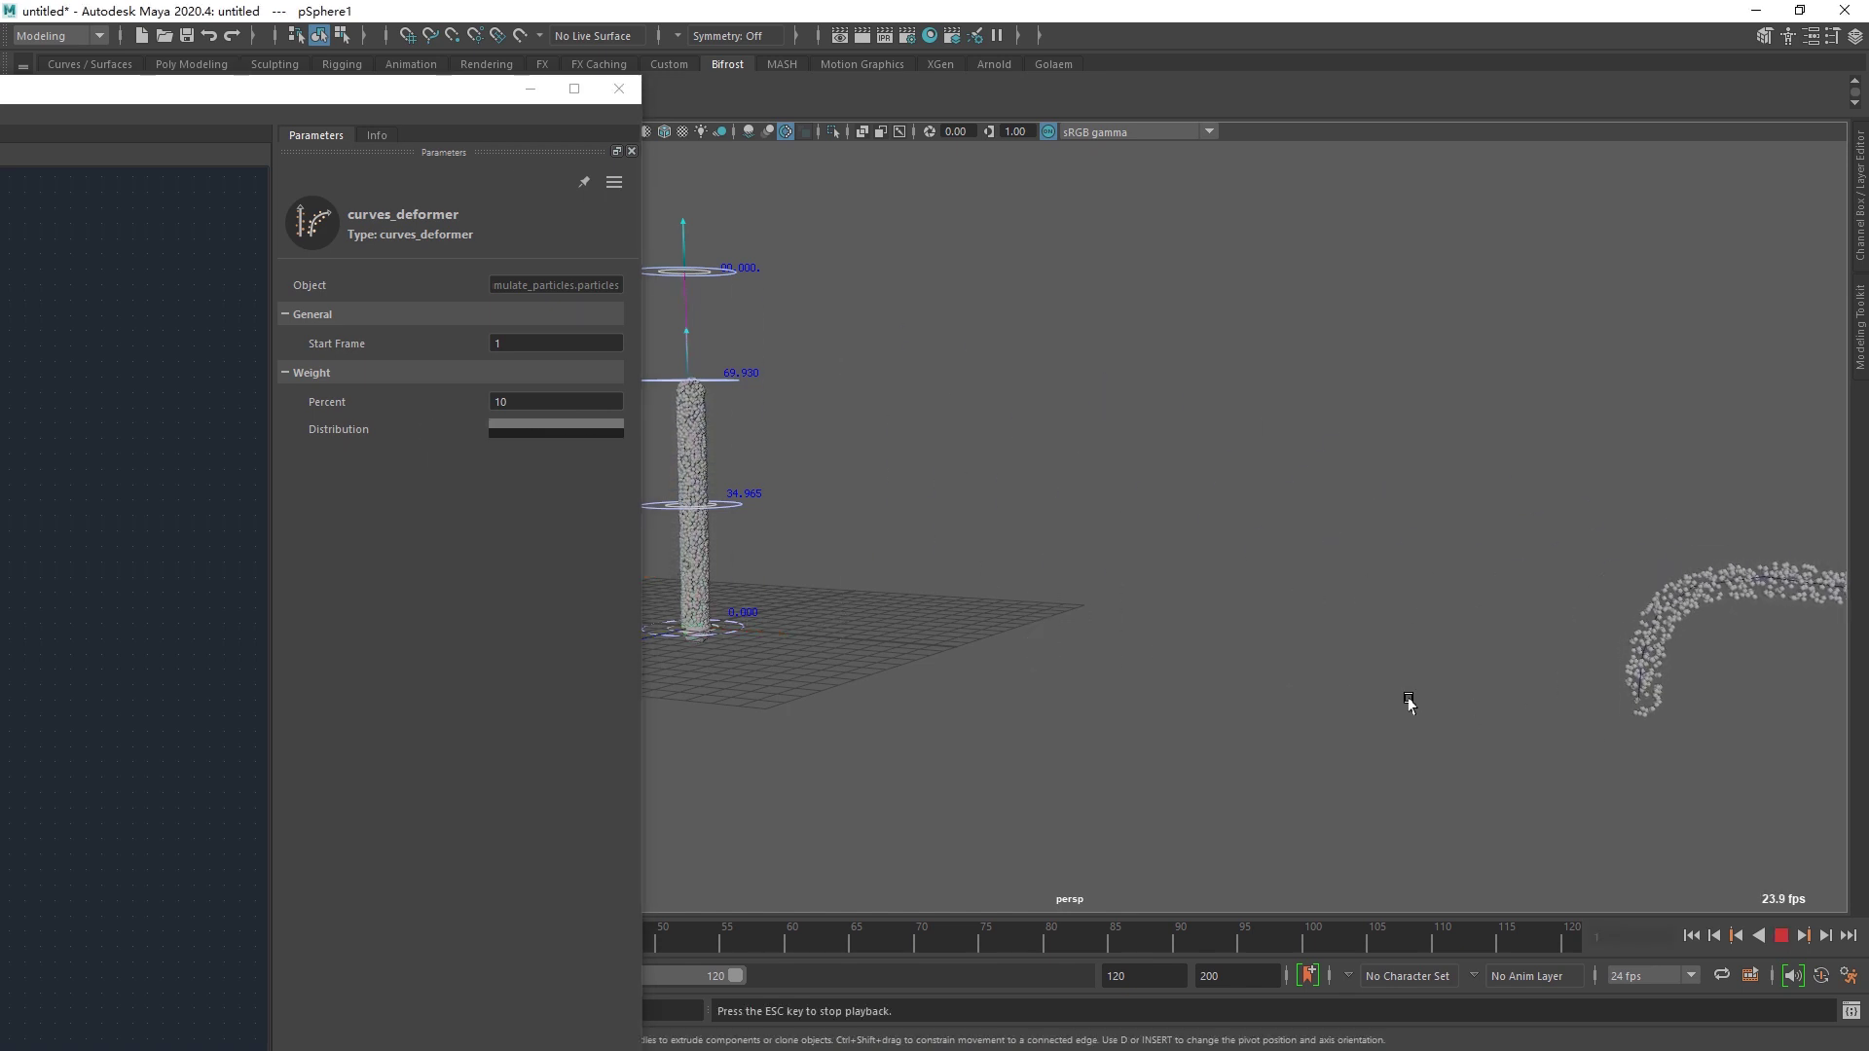
{"action": "key", "text": "alt+v"}
{"action": "left_click", "coordinate": [570, 404]}
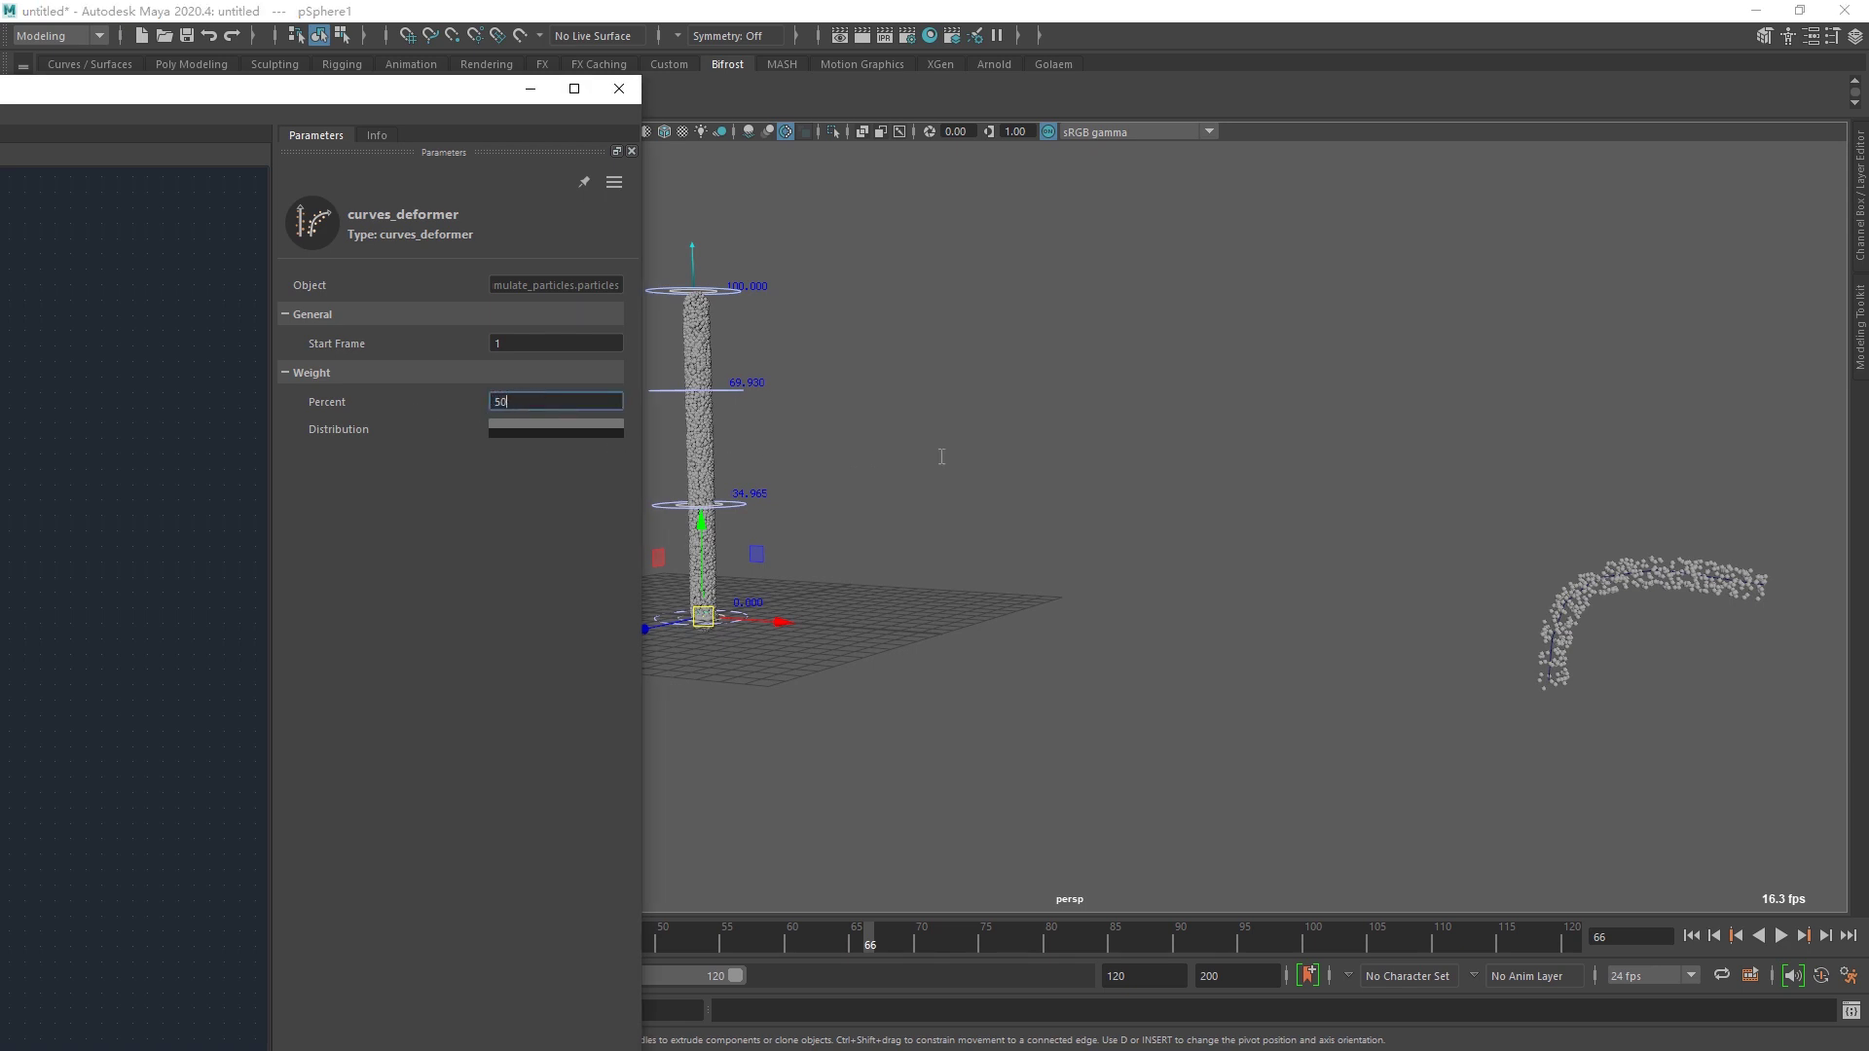
{"action": "key", "text": "Return"}
{"action": "key", "text": "alt+v"}
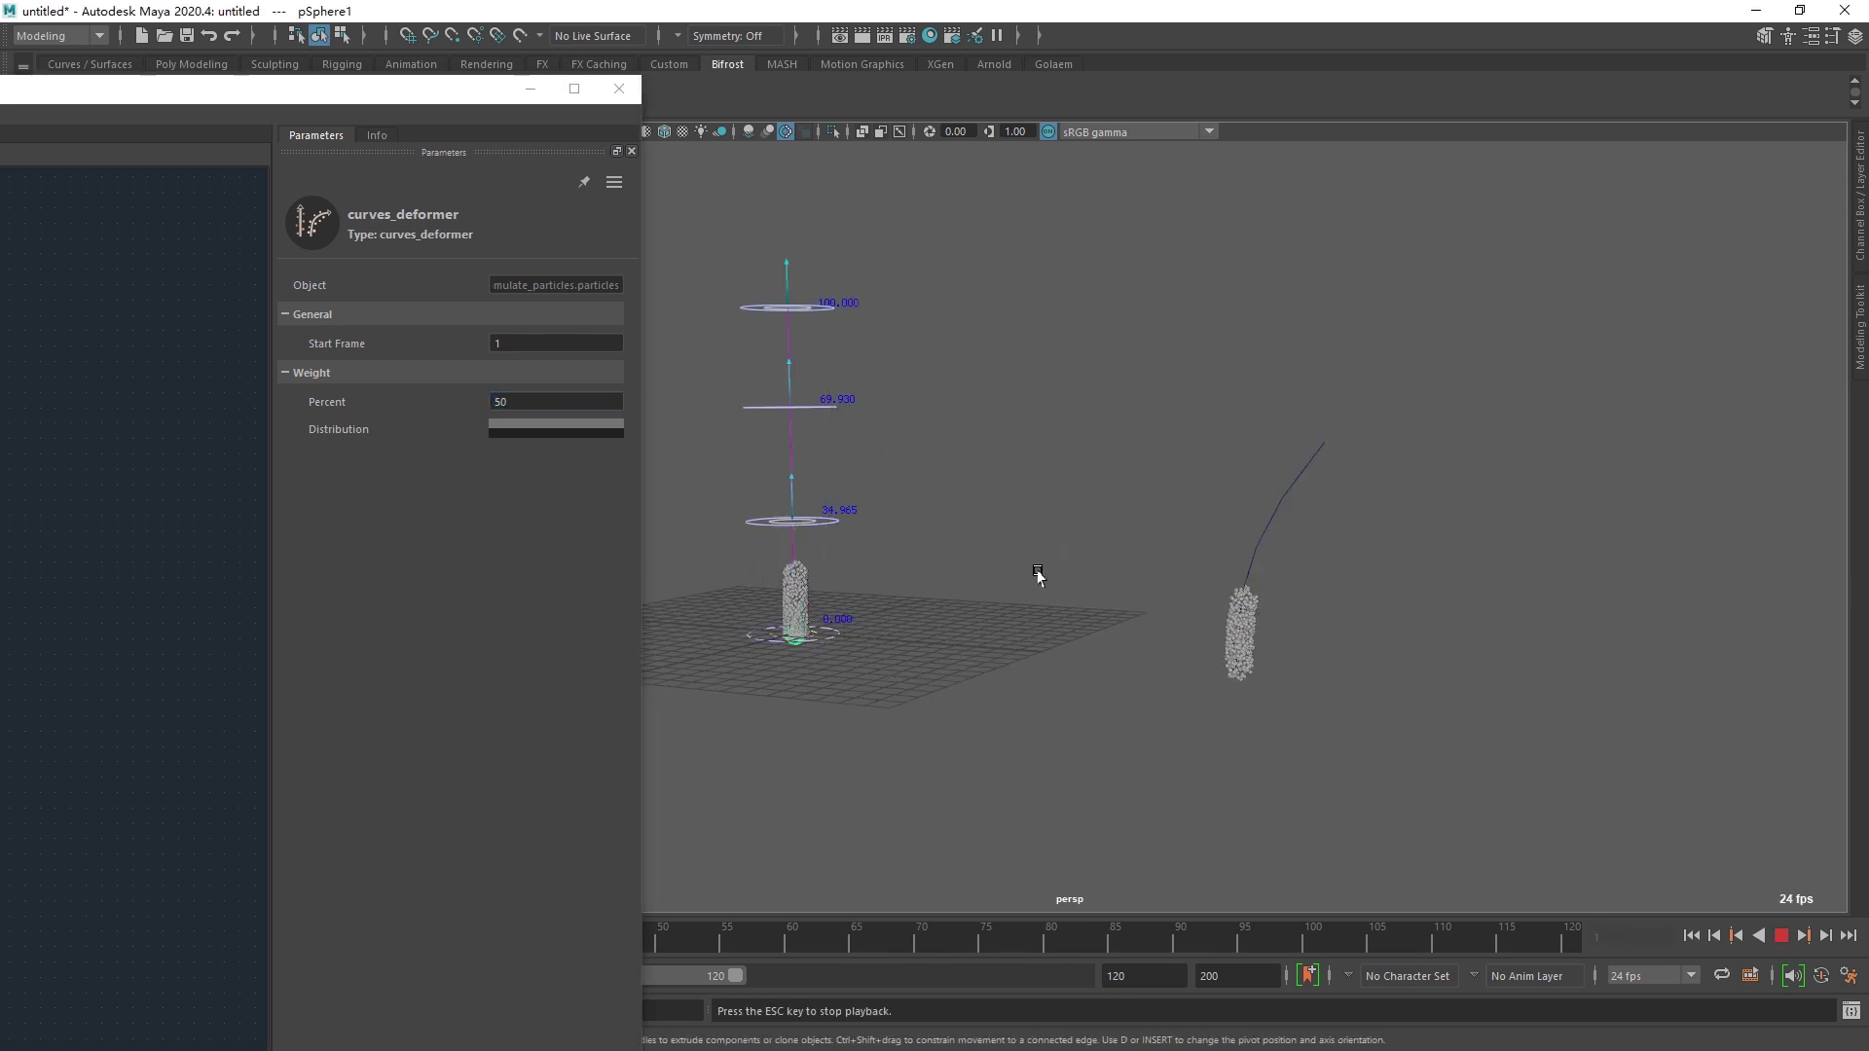
{"action": "key", "text": "alt+v"}
- Set the curves_deformer Weight Percent to 1, play the simulation and rewind to the first frame
{"action": "double_click", "coordinate": [507, 402]}
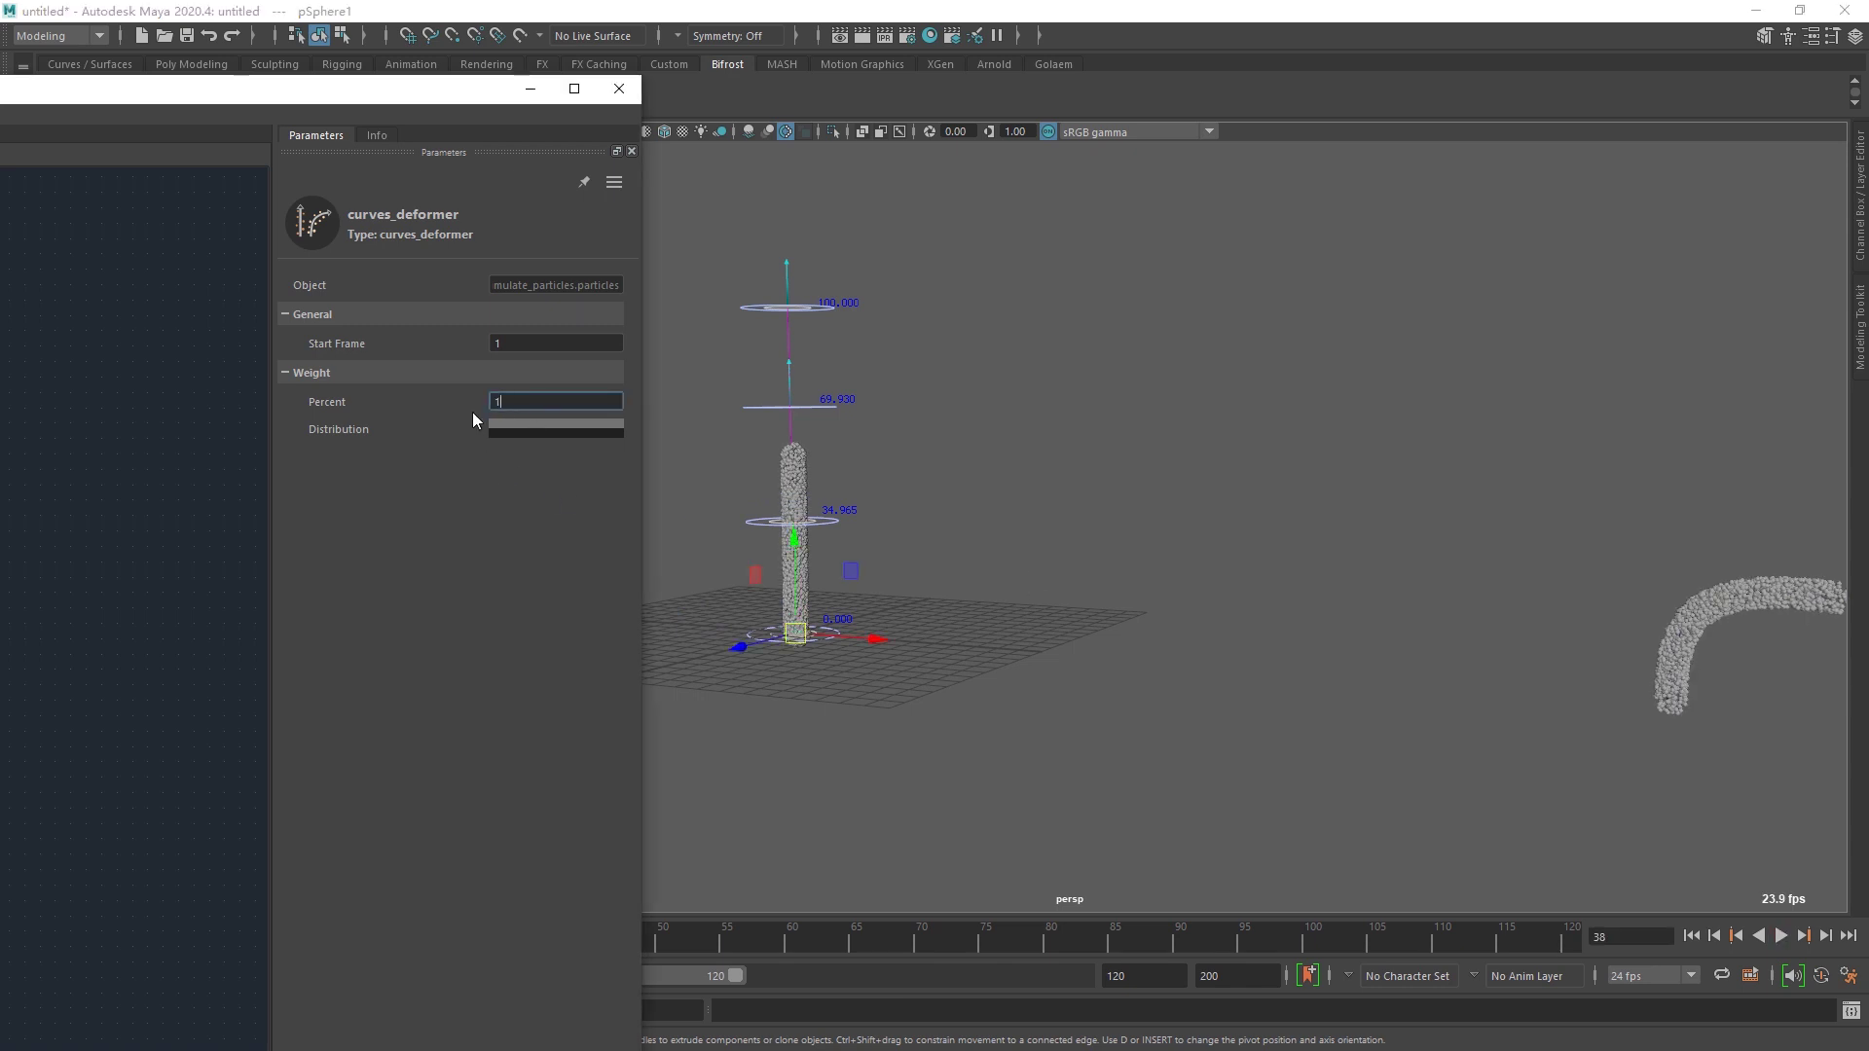
{"action": "key", "text": "Return"}
{"action": "key", "text": "alt+v"}
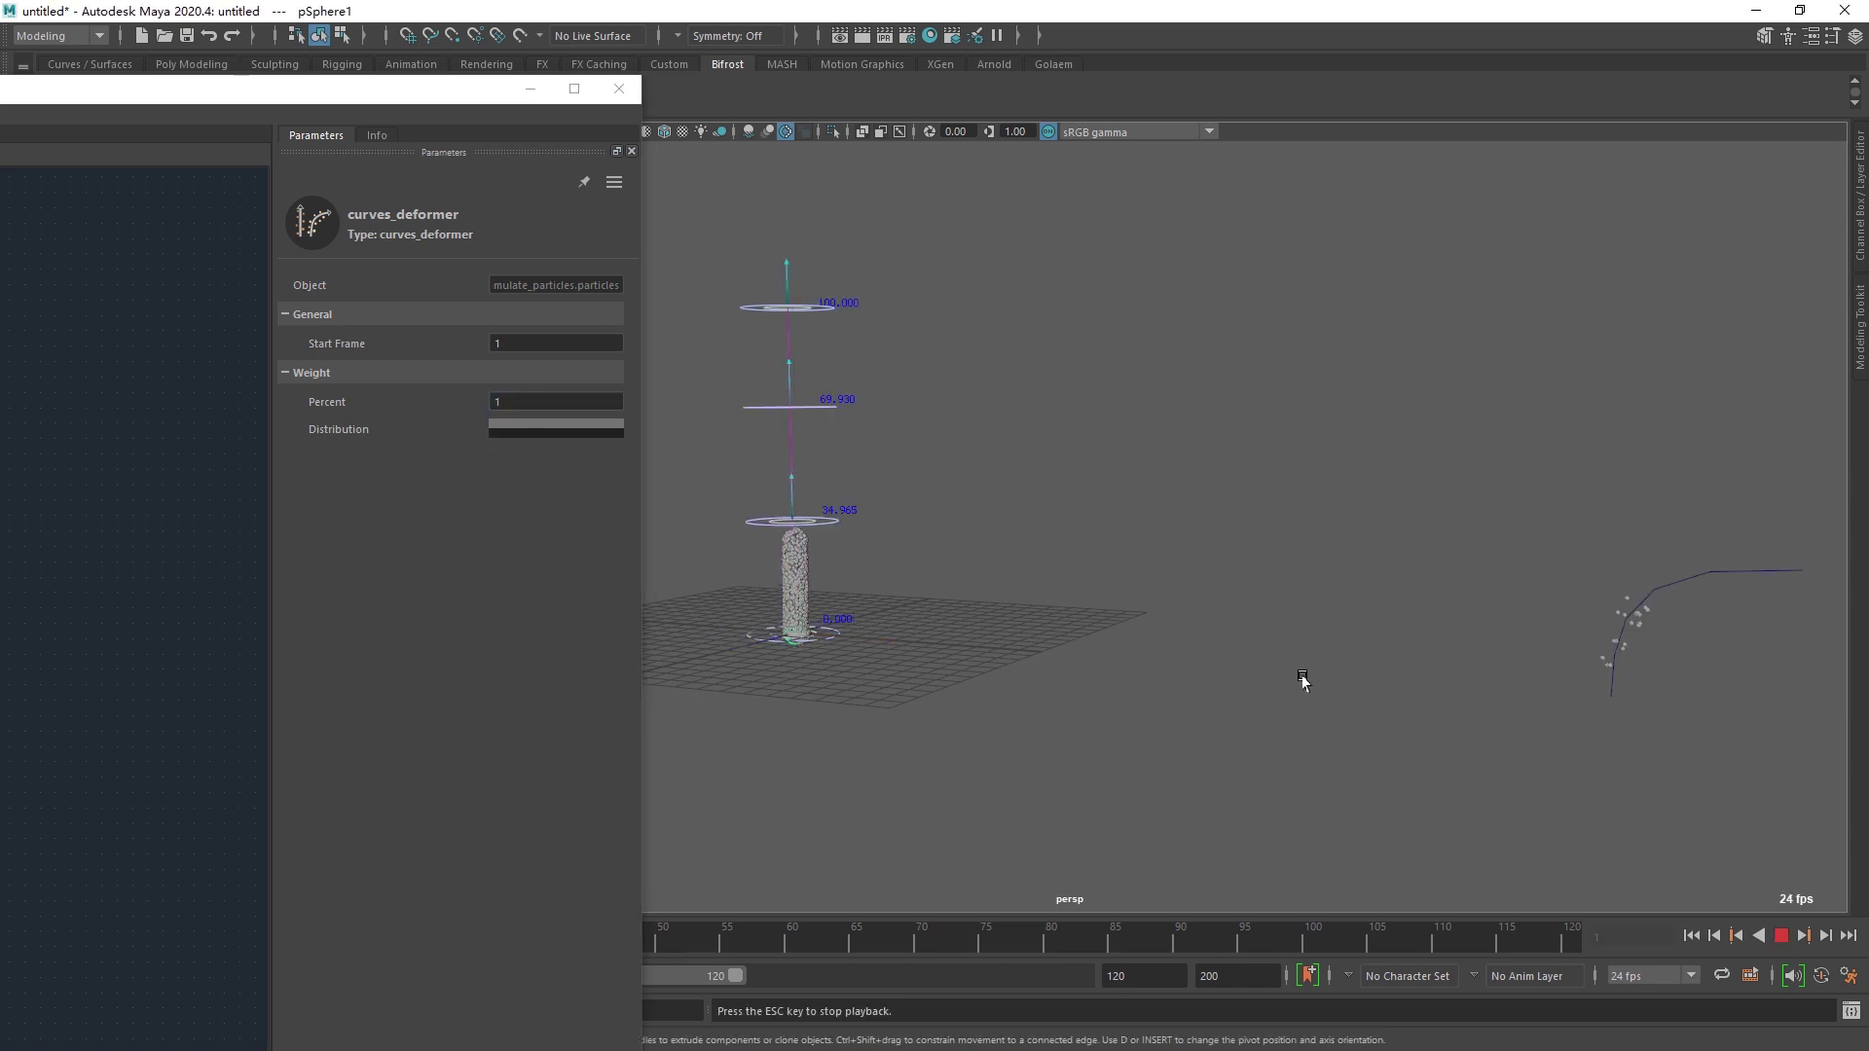
{"action": "left_click_drag", "start_coordinate": [1335, 687], "coordinate": [1185, 713], "text": "alt"}
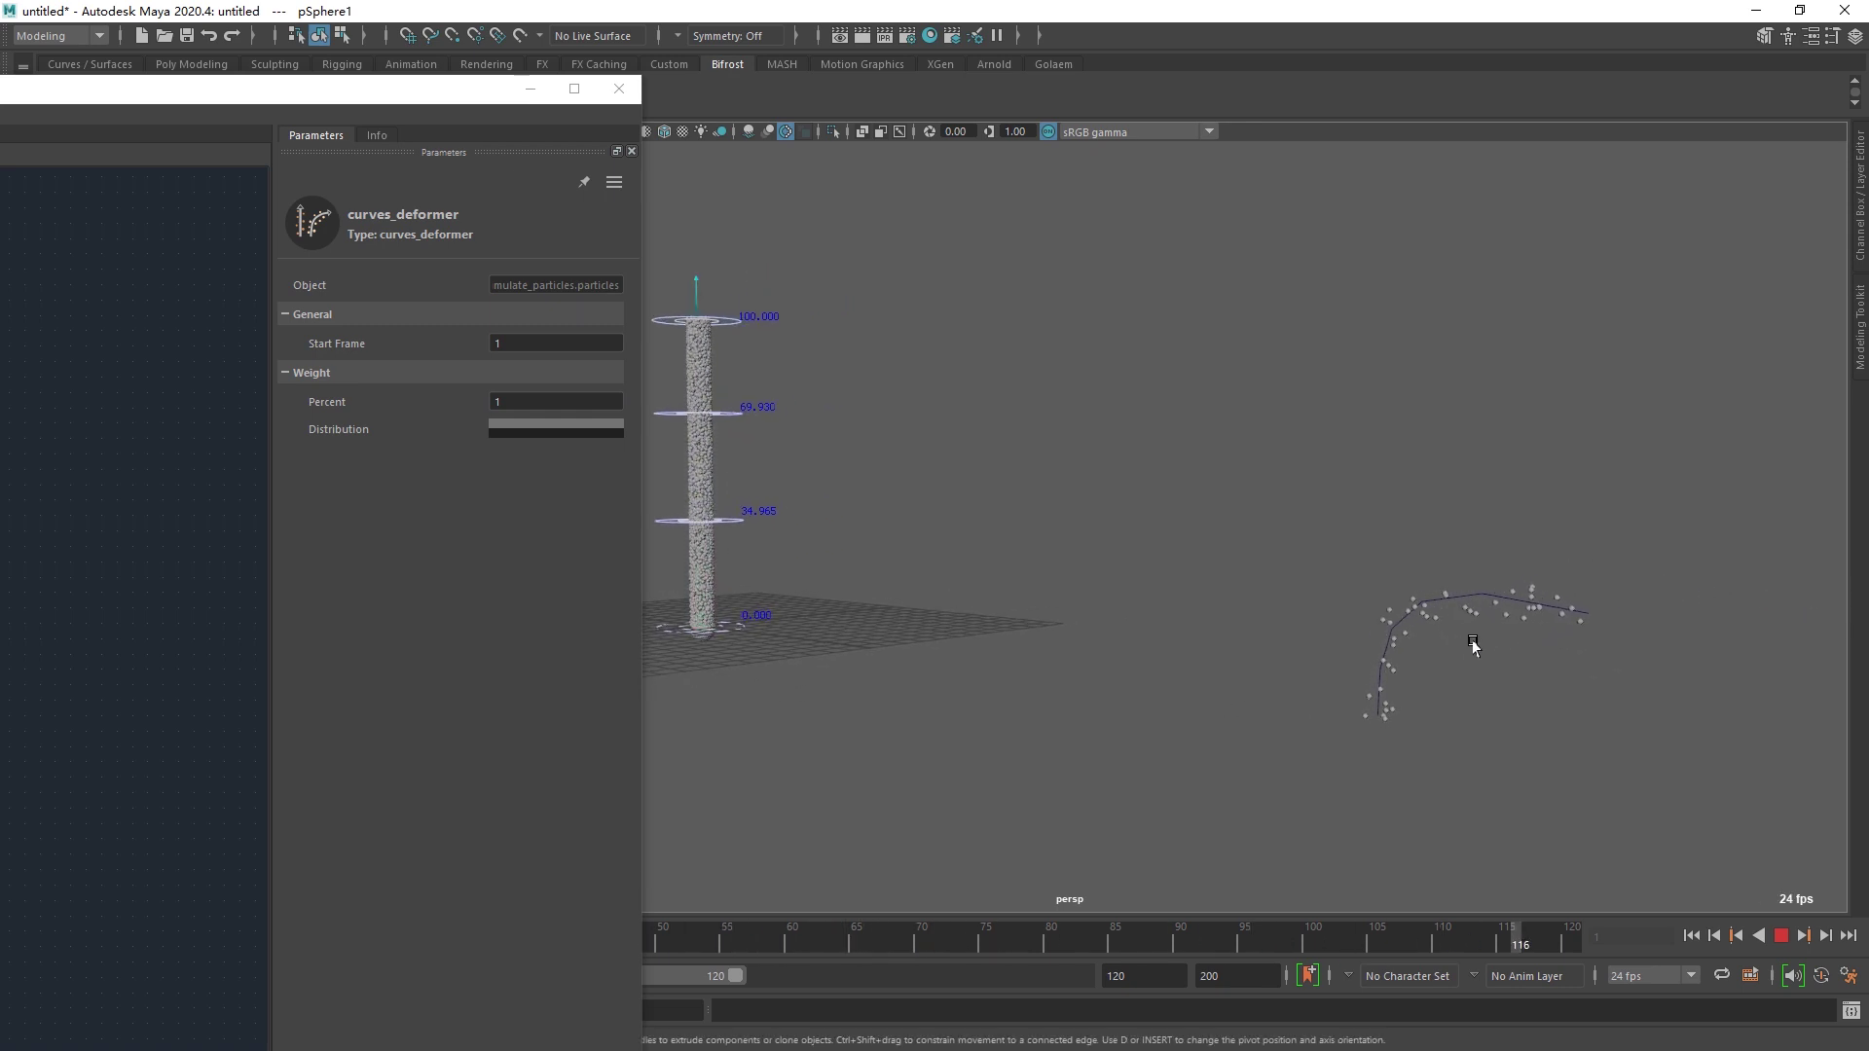
{"action": "key", "text": "alt+v"}
{"action": "key", "text": "alt+shift+v"}
- Set the curves_deformer Weight Percent to 100 and play the simulation
{"action": "middle_click_drag", "start_coordinate": [759, 494], "coordinate": [789, 502], "text": "alt"}
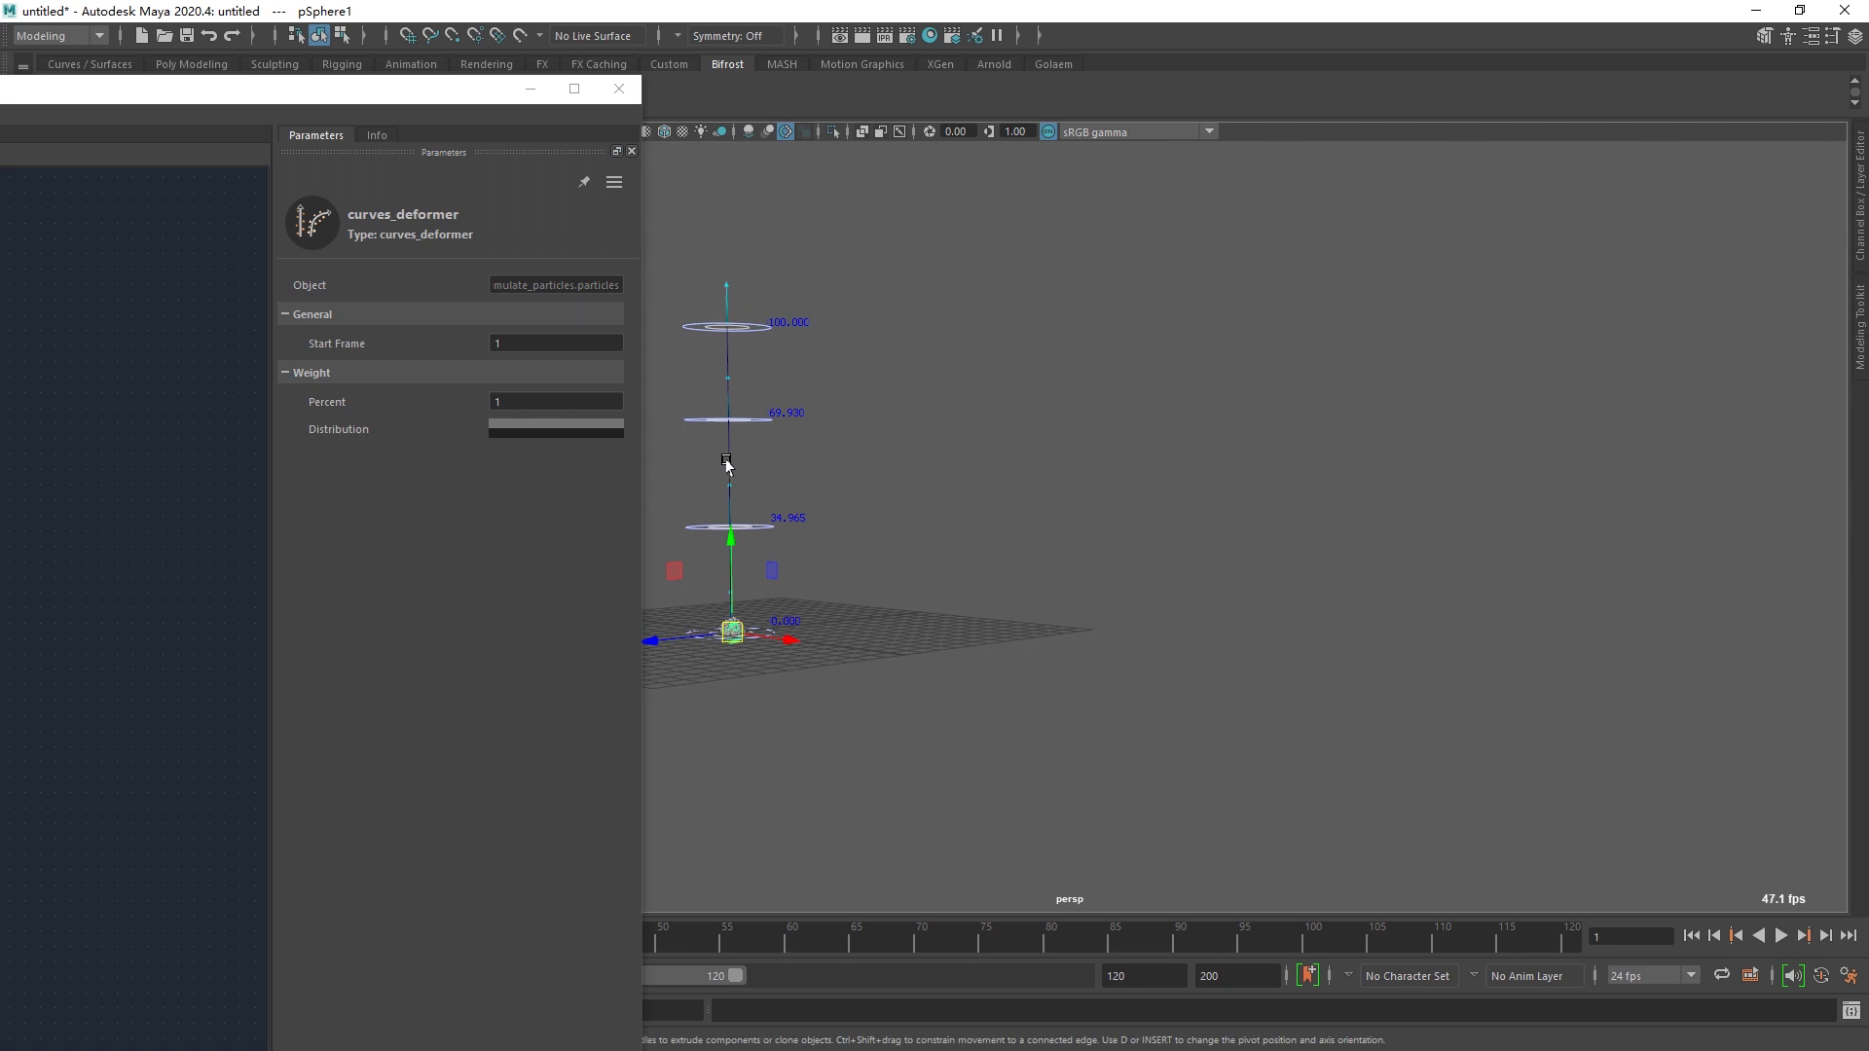
{"action": "left_click", "coordinate": [371, 399]}
{"action": "key", "text": "alt+v"}
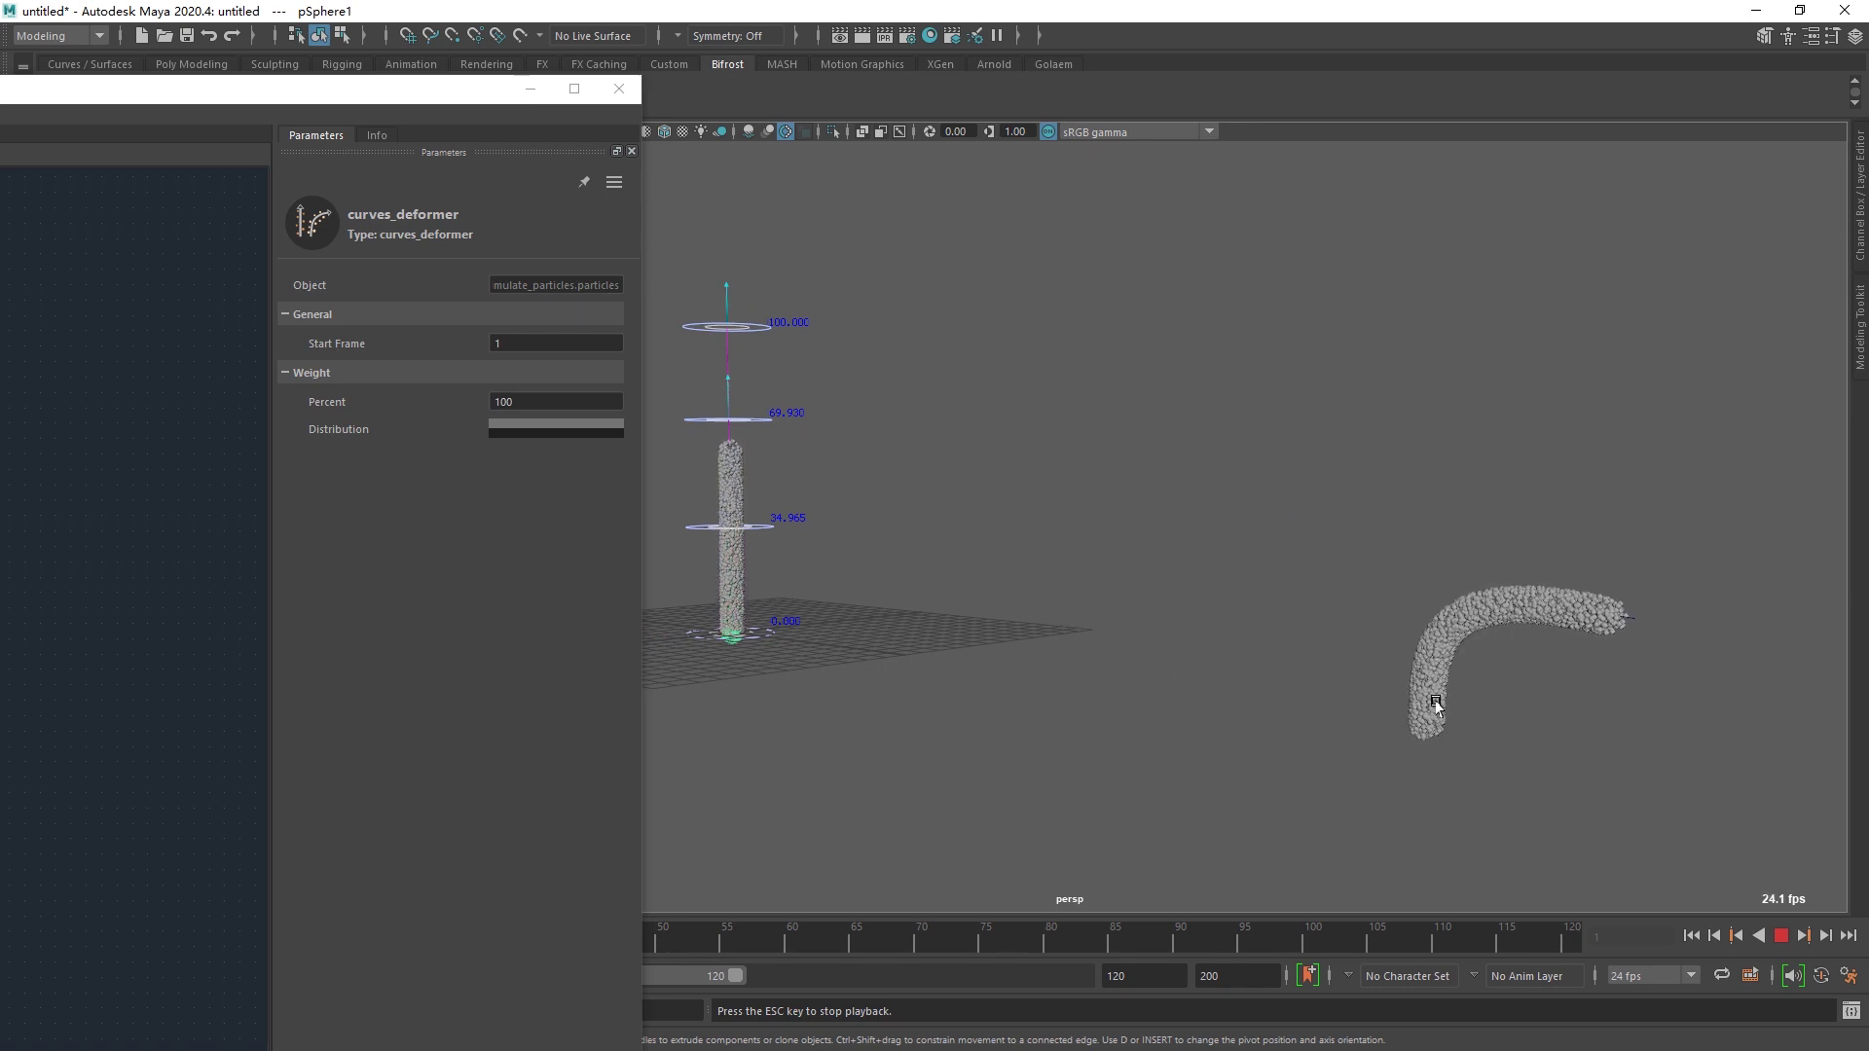
{"action": "key", "text": "Escape"}
- Set both points of the Distribution curve to a value of 1 and close the curve editor
{"action": "left_click", "coordinate": [530, 429]}
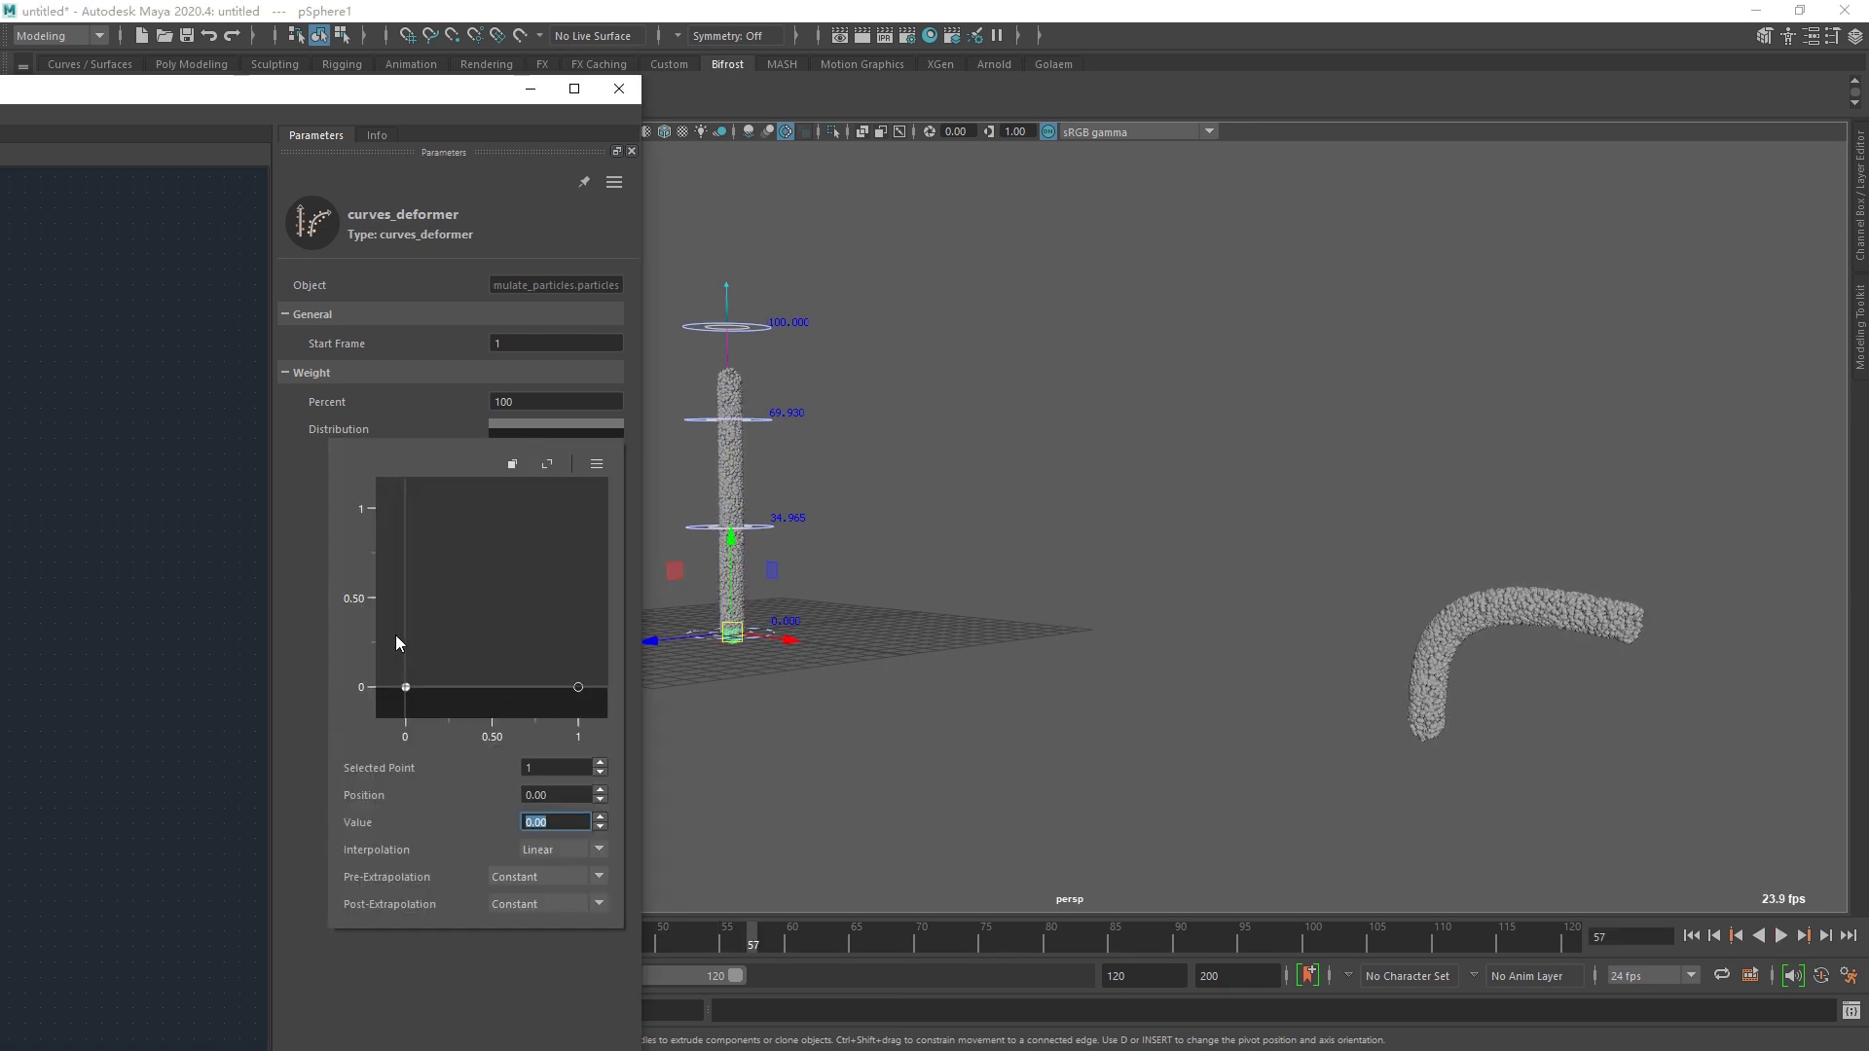
{"action": "left_click_drag", "start_coordinate": [396, 639], "coordinate": [609, 706]}
{"action": "type", "text": "1"}
{"action": "key", "text": "Return"}
{"action": "left_click", "coordinate": [467, 577]}
{"action": "left_click", "coordinate": [494, 94]}
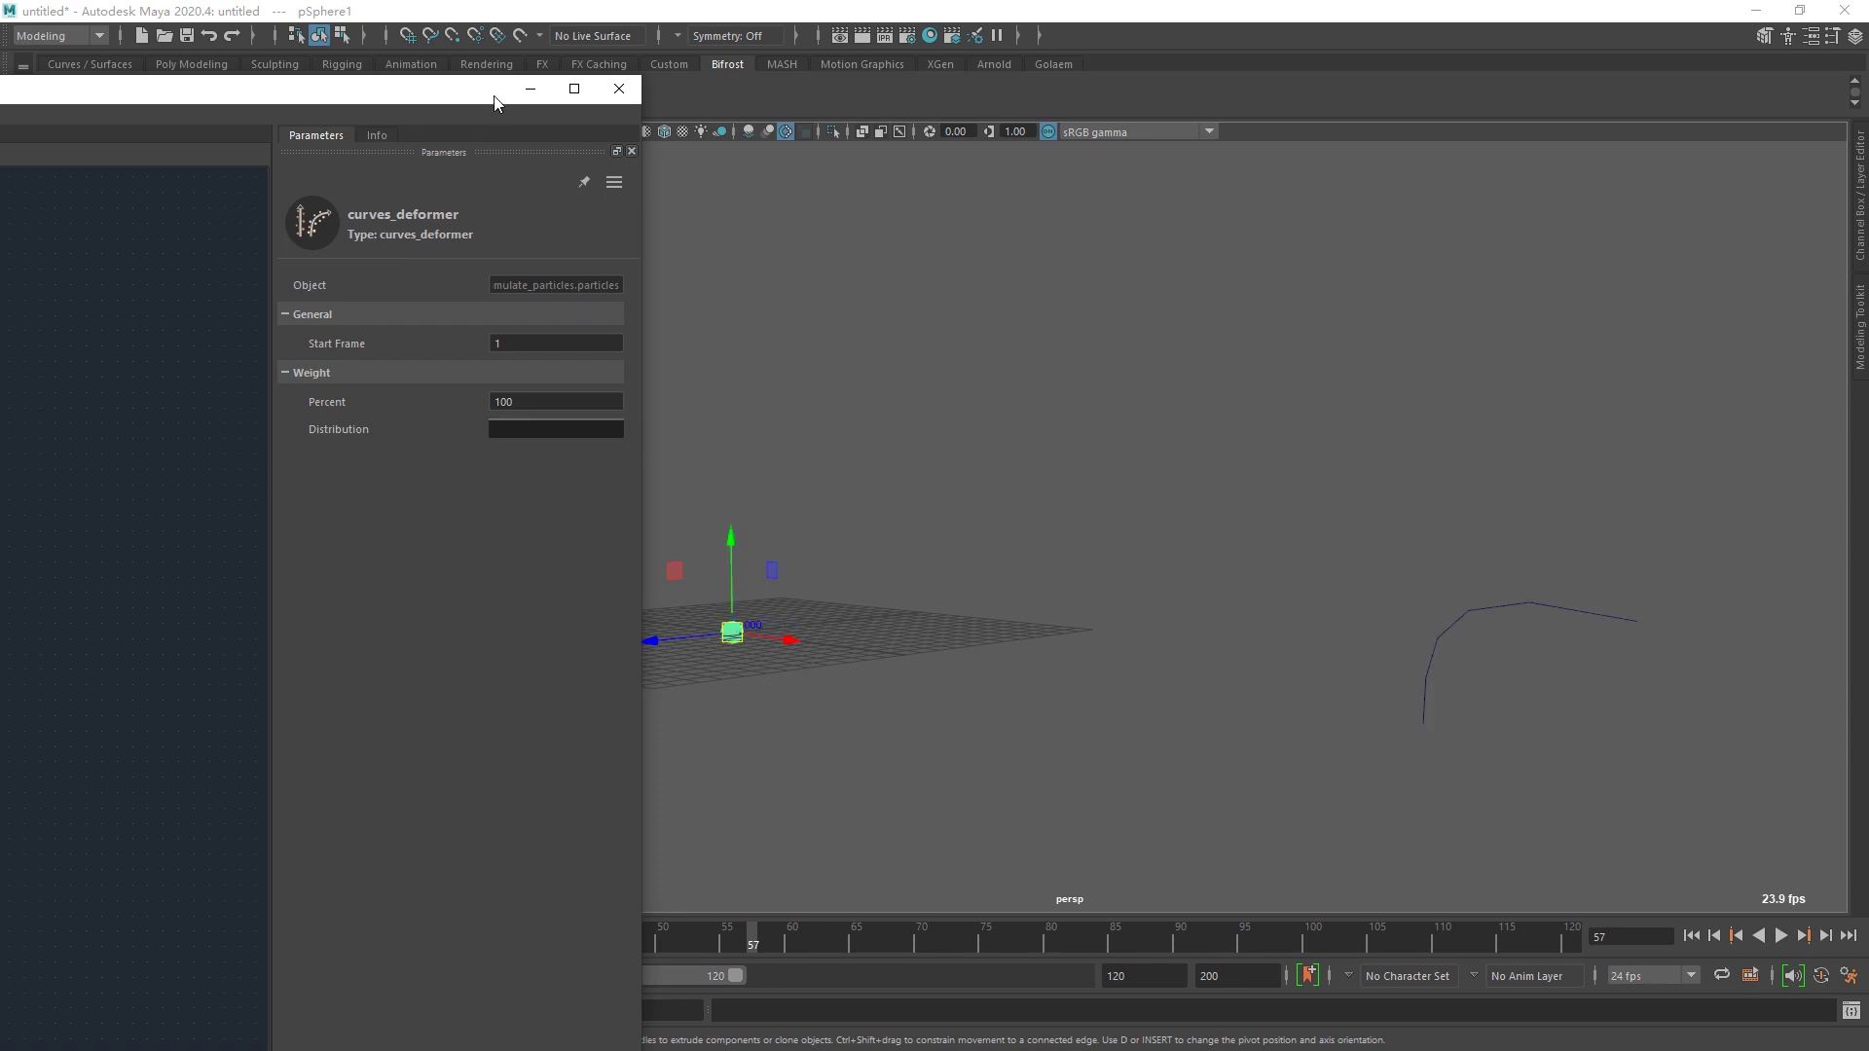
- Rearrange the Bifrost Graph Editor window so the node graph and parameters fit beside the viewport
{"action": "double_click", "coordinate": [465, 96]}
{"action": "scroll", "coordinate": [518, 517], "scroll_direction": "down", "scroll_amount": 2}
{"action": "middle_click_drag", "start_coordinate": [303, 604], "coordinate": [808, 525], "text": "alt"}
{"action": "scroll", "coordinate": [803, 527], "scroll_direction": "up", "scroll_amount": 4}
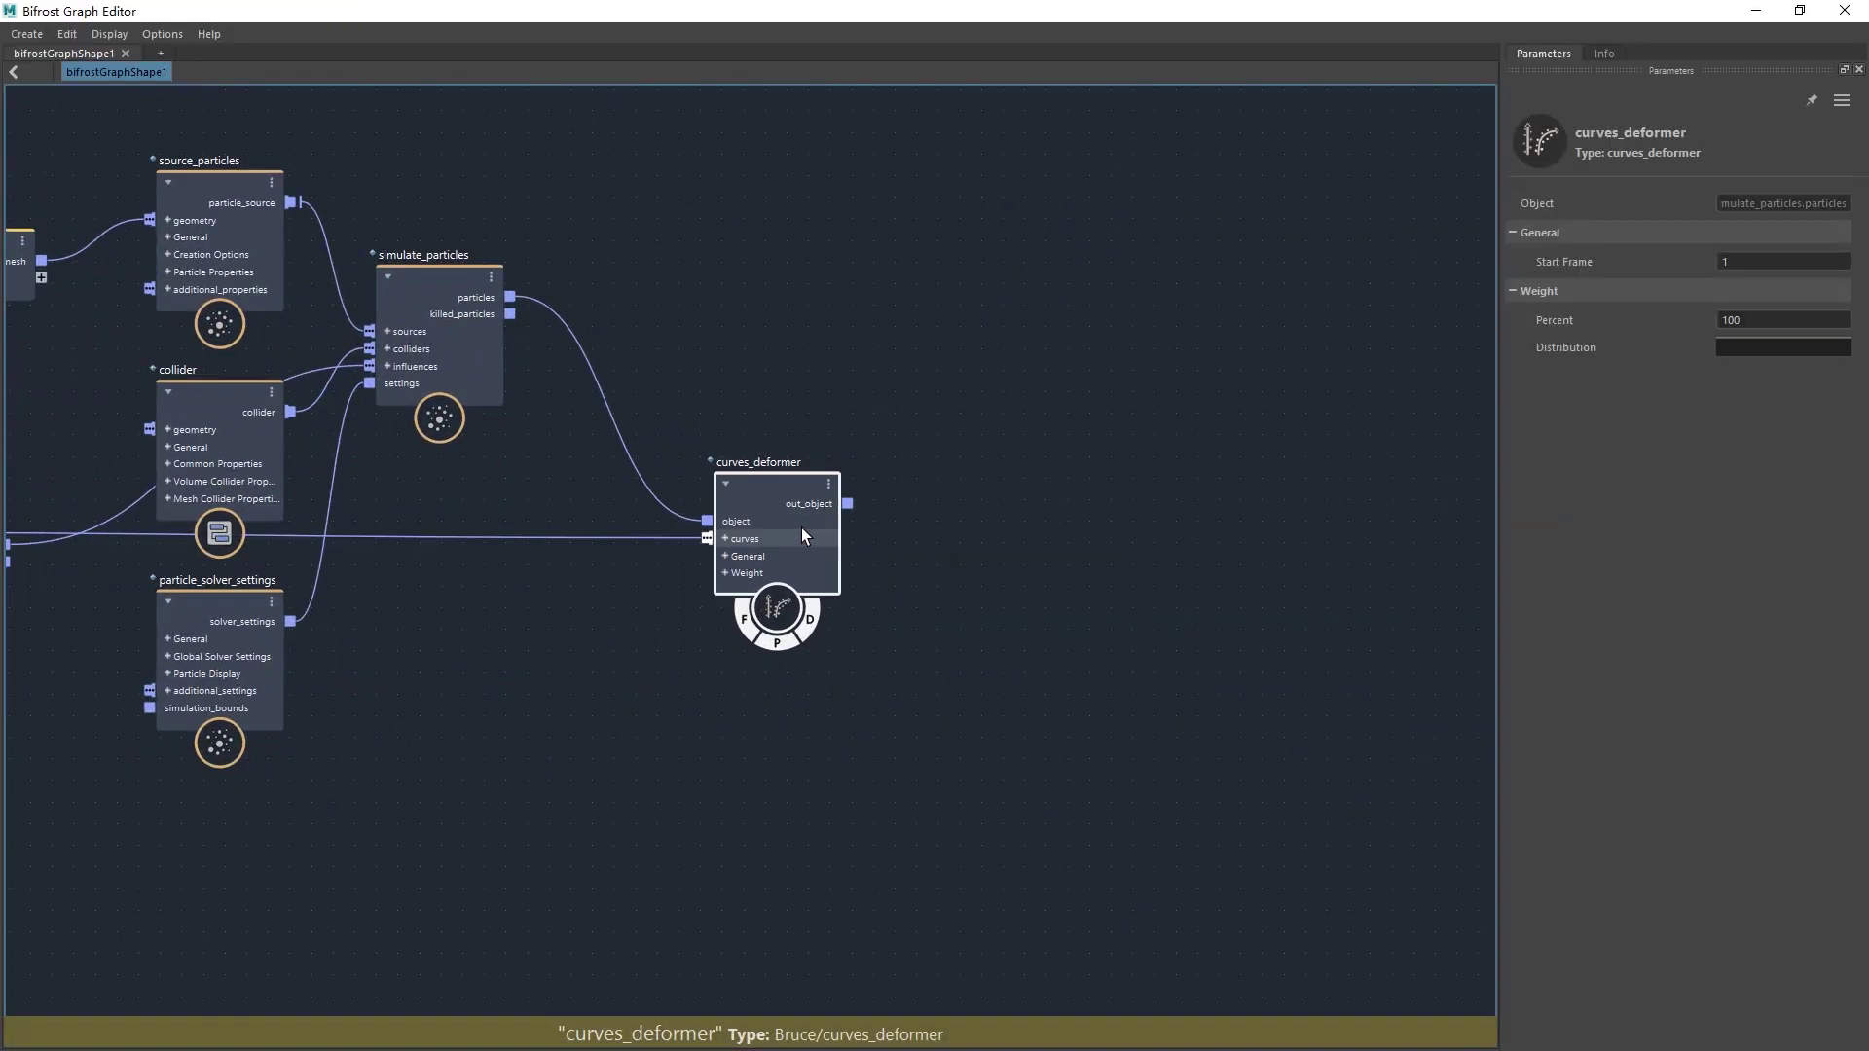
{"action": "left_click_drag", "start_coordinate": [1332, 11], "coordinate": [581, 109]}
{"action": "key", "text": "a"}
{"action": "left_click_drag", "start_coordinate": [717, 118], "coordinate": [0, 137]}
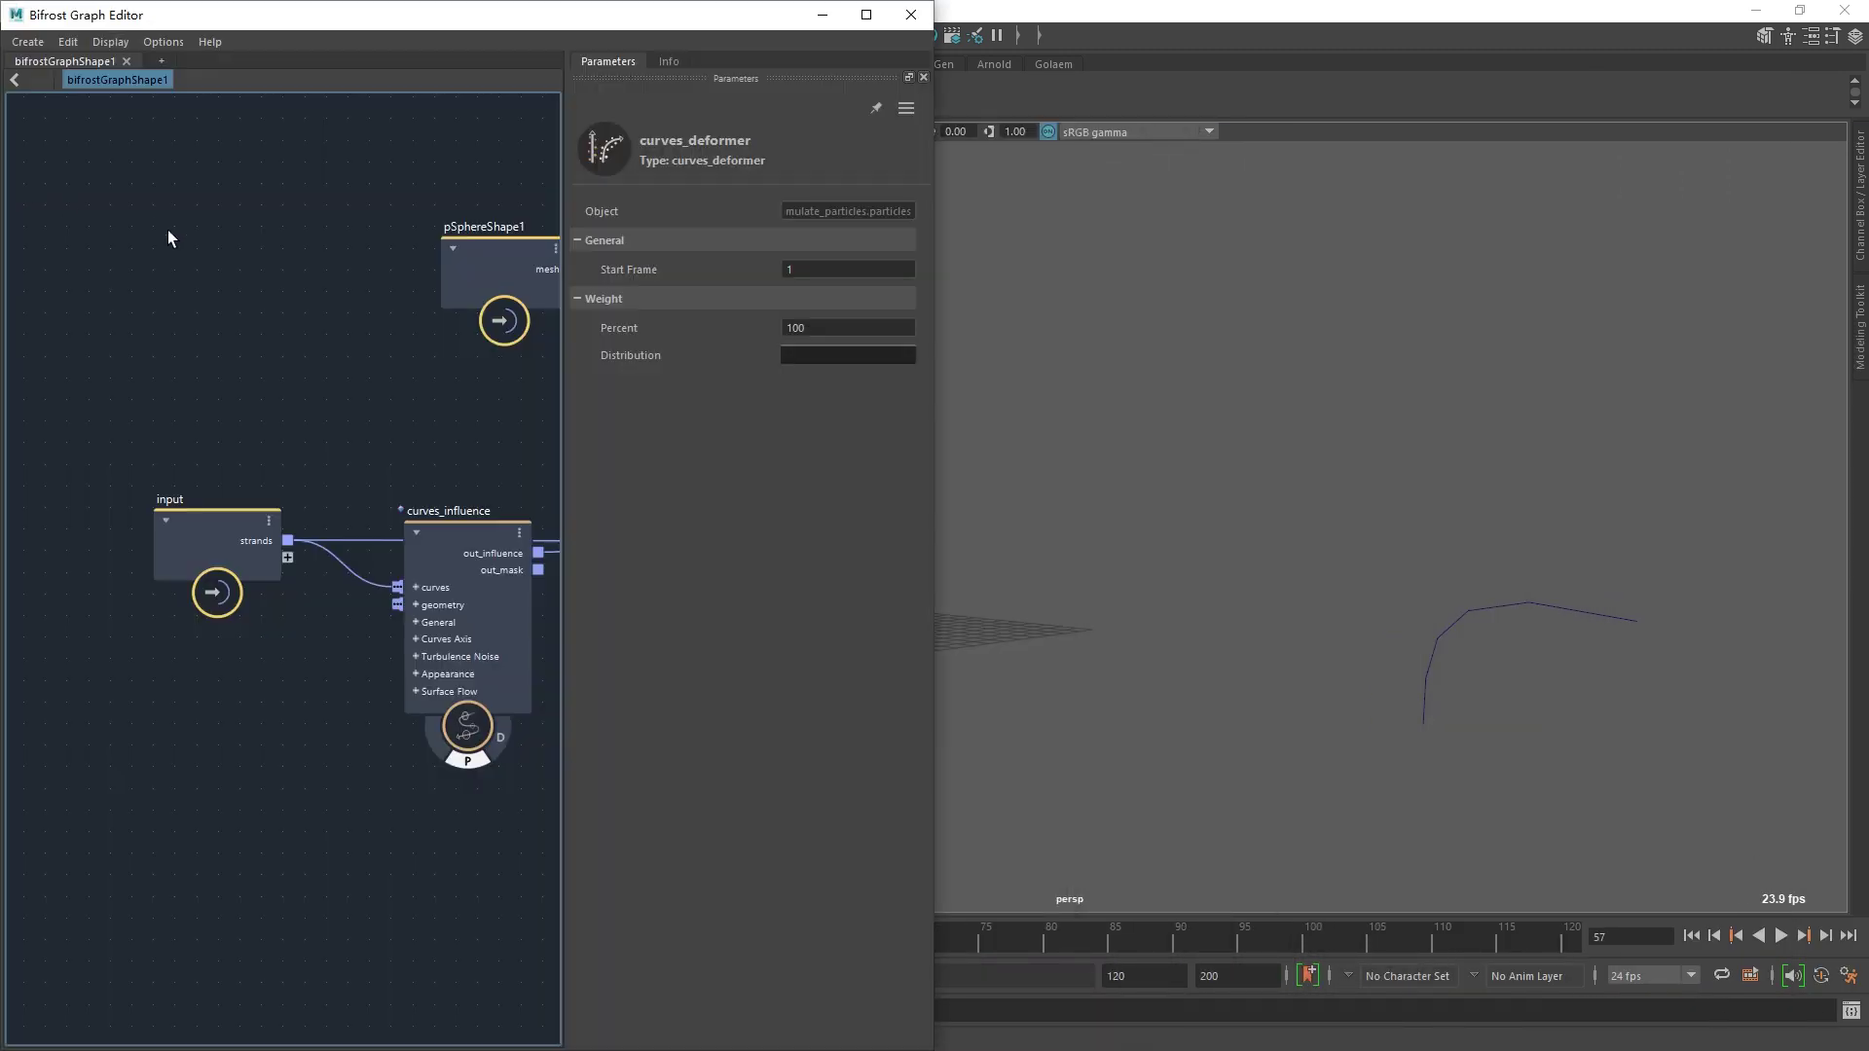
- Bring the curves_deformer node into view, play the simulation from the first frame and rewind it
{"action": "middle_click_drag", "start_coordinate": [330, 410], "coordinate": [2, 290], "text": "alt"}
{"action": "middle_click_drag", "start_coordinate": [427, 639], "coordinate": [10, 771], "text": "alt"}
{"action": "middle_click_drag", "start_coordinate": [407, 685], "coordinate": [215, 699], "text": "alt"}
{"action": "middle_click_drag", "start_coordinate": [1072, 588], "coordinate": [1324, 577], "text": "alt"}
{"action": "key", "text": "alt+shift+v"}
{"action": "left_click_drag", "start_coordinate": [1250, 619], "coordinate": [1214, 644], "text": "alt"}
{"action": "key", "text": "alt+v"}
{"action": "key", "text": "alt+v"}
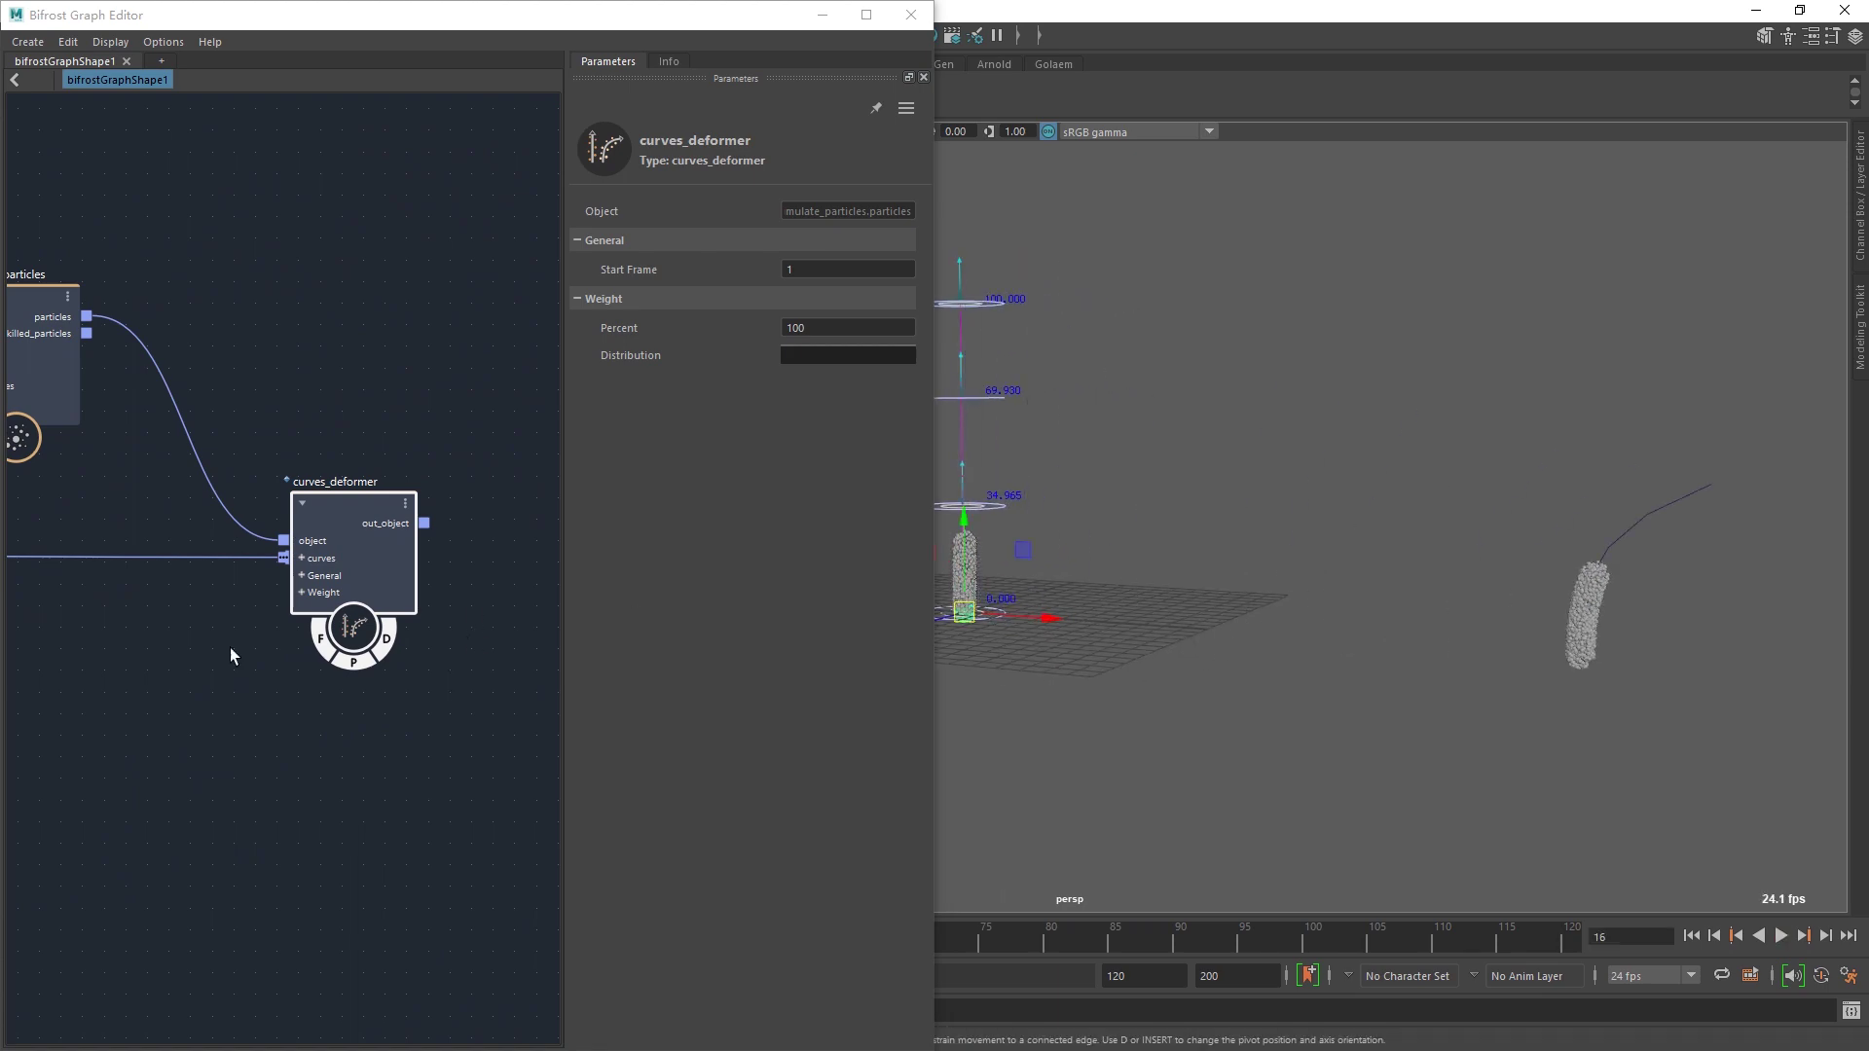
{"action": "key", "text": "alt+shift+v"}
- Turn off Use Initial Curves in the Shape settings of curves_influence and play the simulation
{"action": "middle_click_drag", "start_coordinate": [150, 722], "coordinate": [758, 665], "text": "alt"}
{"action": "scroll", "coordinate": [373, 699], "scroll_direction": "down", "scroll_amount": 1}
{"action": "left_click", "coordinate": [200, 592]}
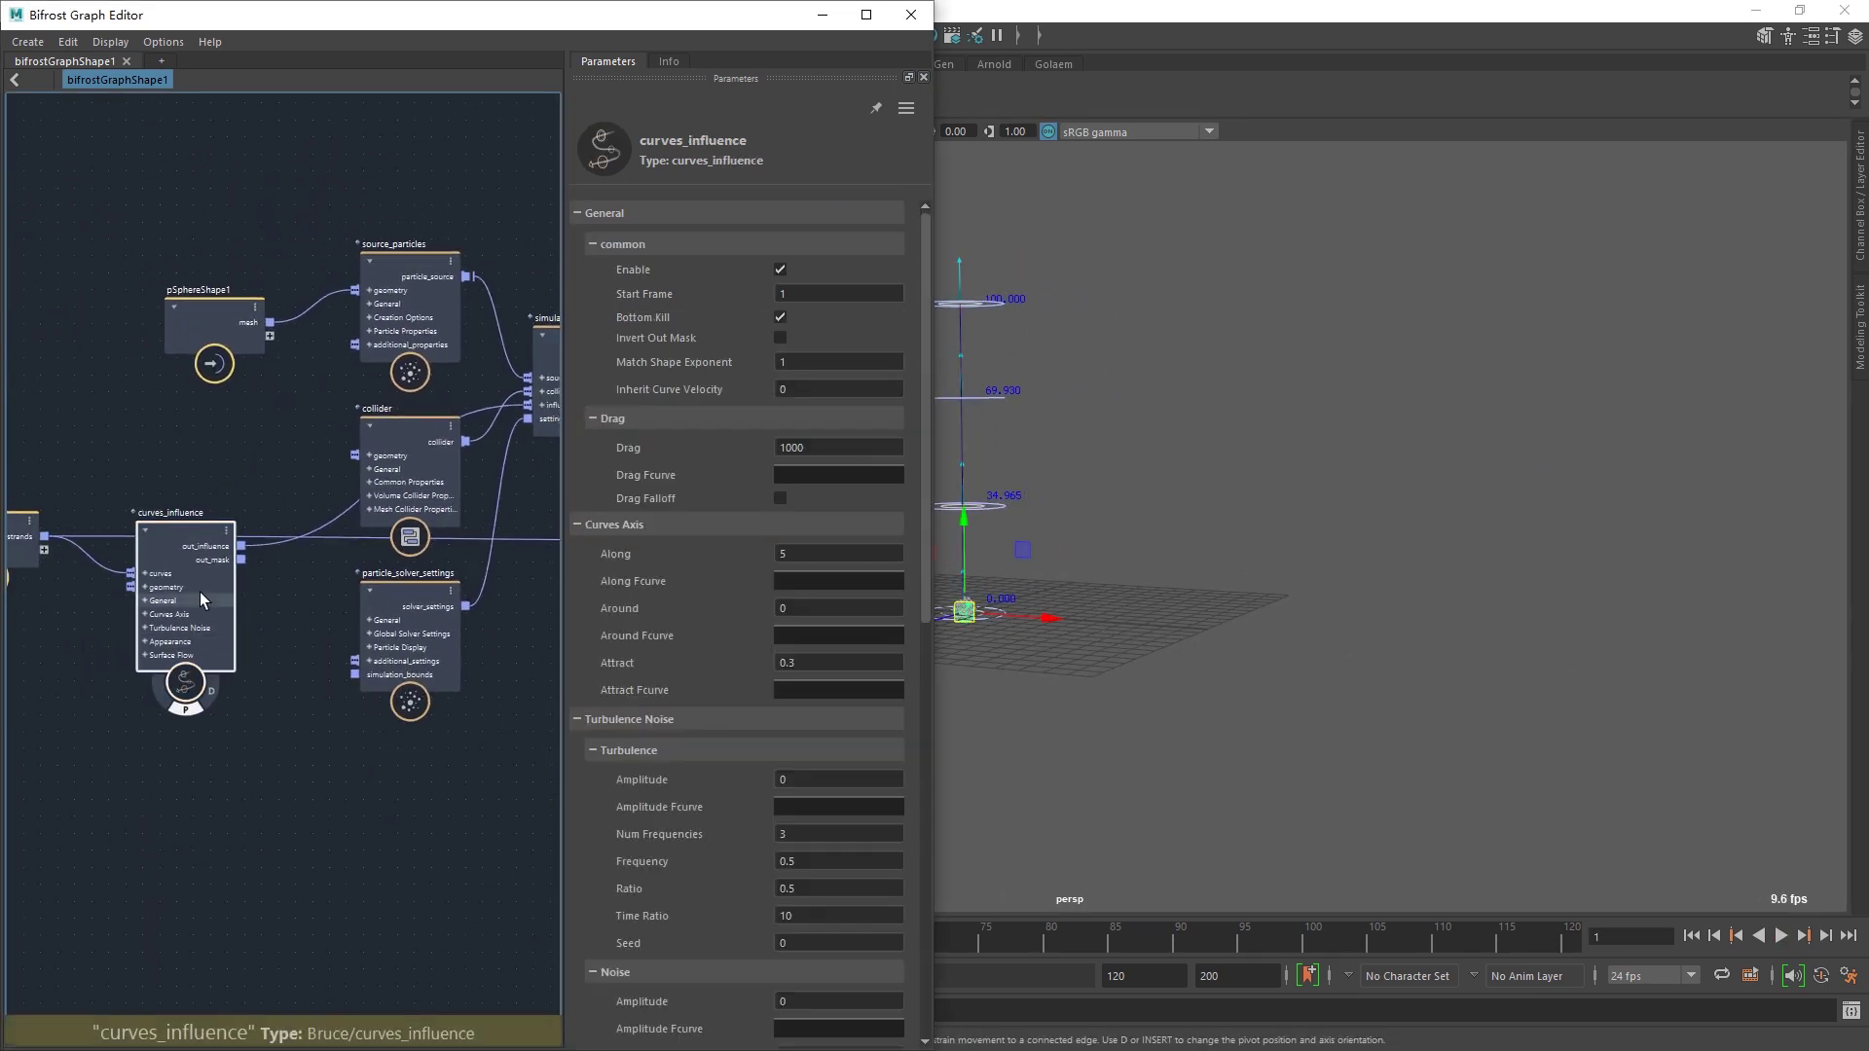
{"action": "scroll", "coordinate": [721, 687], "scroll_direction": "down", "scroll_amount": 10}
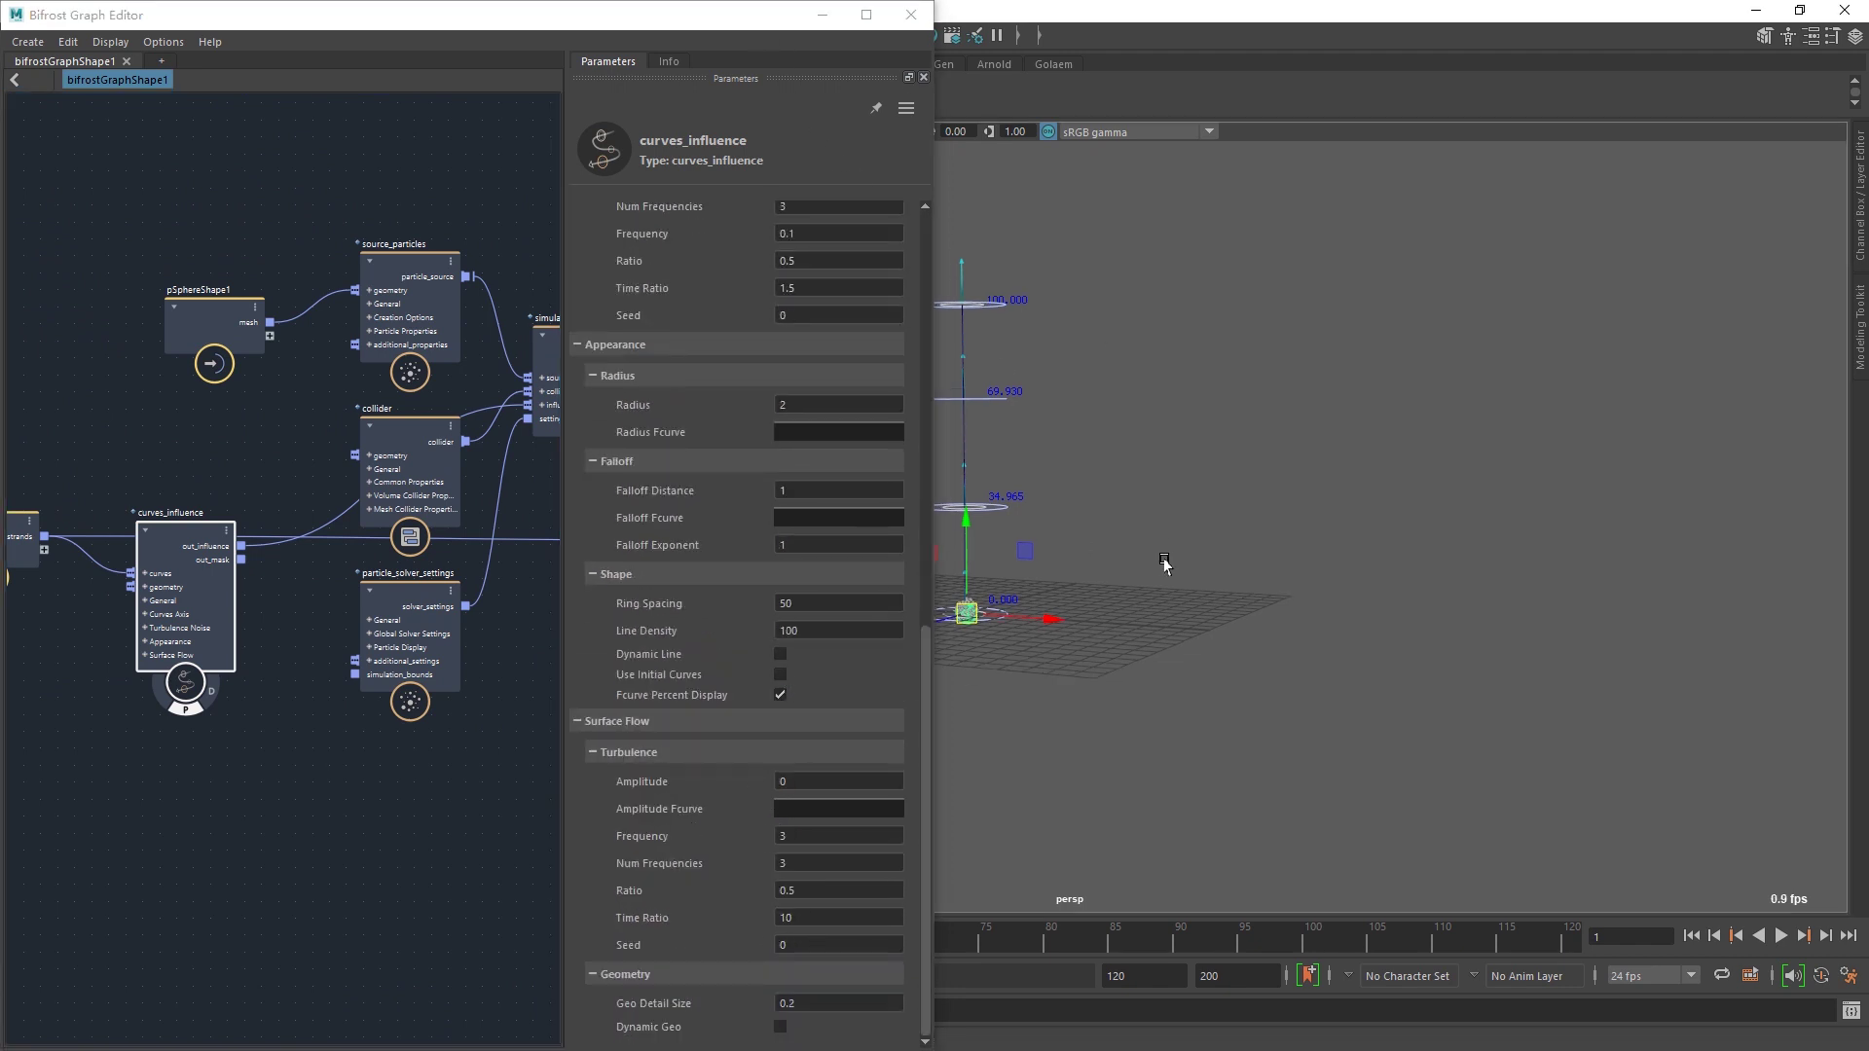
{"action": "key", "text": "alt+v"}
{"action": "mouse_move", "coordinate": [1326, 572]}
{"action": "left_mouse_down", "text": "alt"}
{"action": "mouse_move", "coordinate": [1347, 559]}
{"action": "mouse_move", "coordinate": [1302, 552]}
{"action": "left_mouse_up", "text": "alt"}
{"action": "right_click_drag", "start_coordinate": [1303, 552], "coordinate": [1392, 569], "text": "alt"}
{"action": "key", "text": "alt+v"}
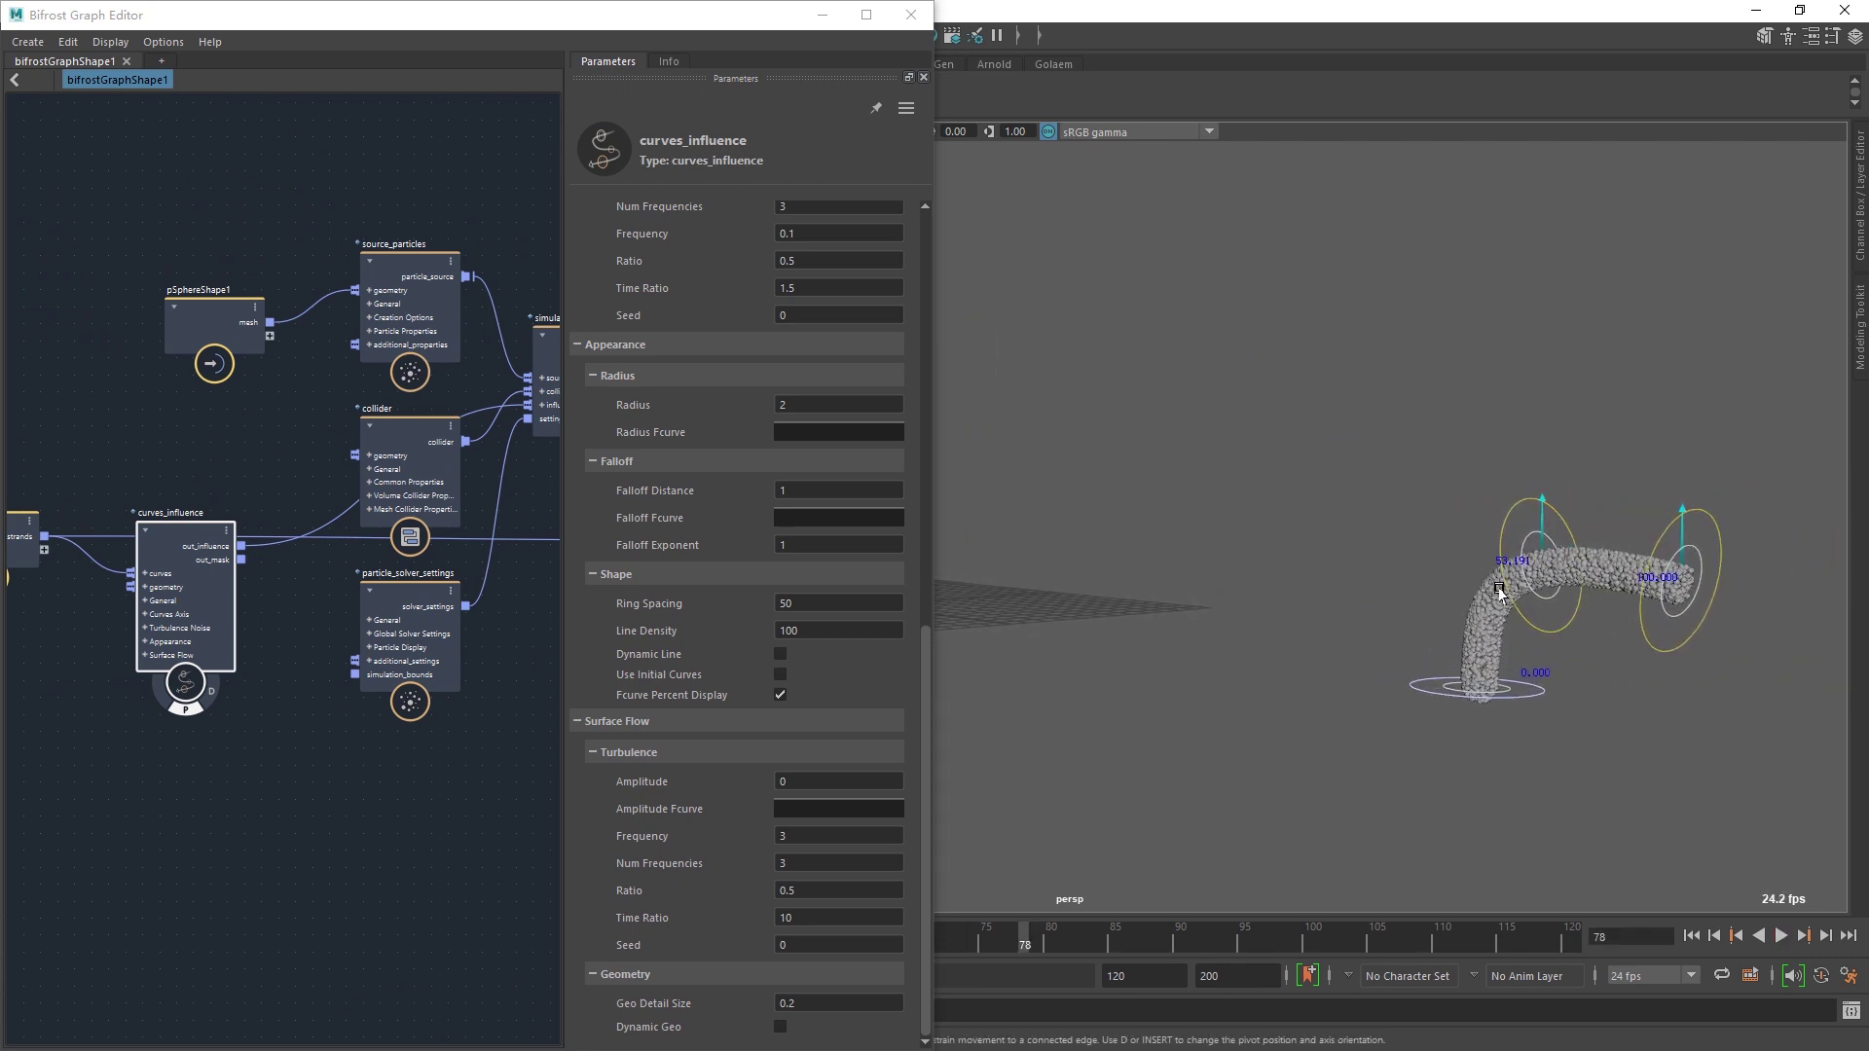
- Replay the simulation from the first frame, turn Use Initial Curves back on for curves_influence and play again
{"action": "right_click_drag", "start_coordinate": [1502, 588], "coordinate": [1285, 581], "text": "alt"}
{"action": "key", "text": "alt+shift+v"}
{"action": "key", "text": "alt+v"}
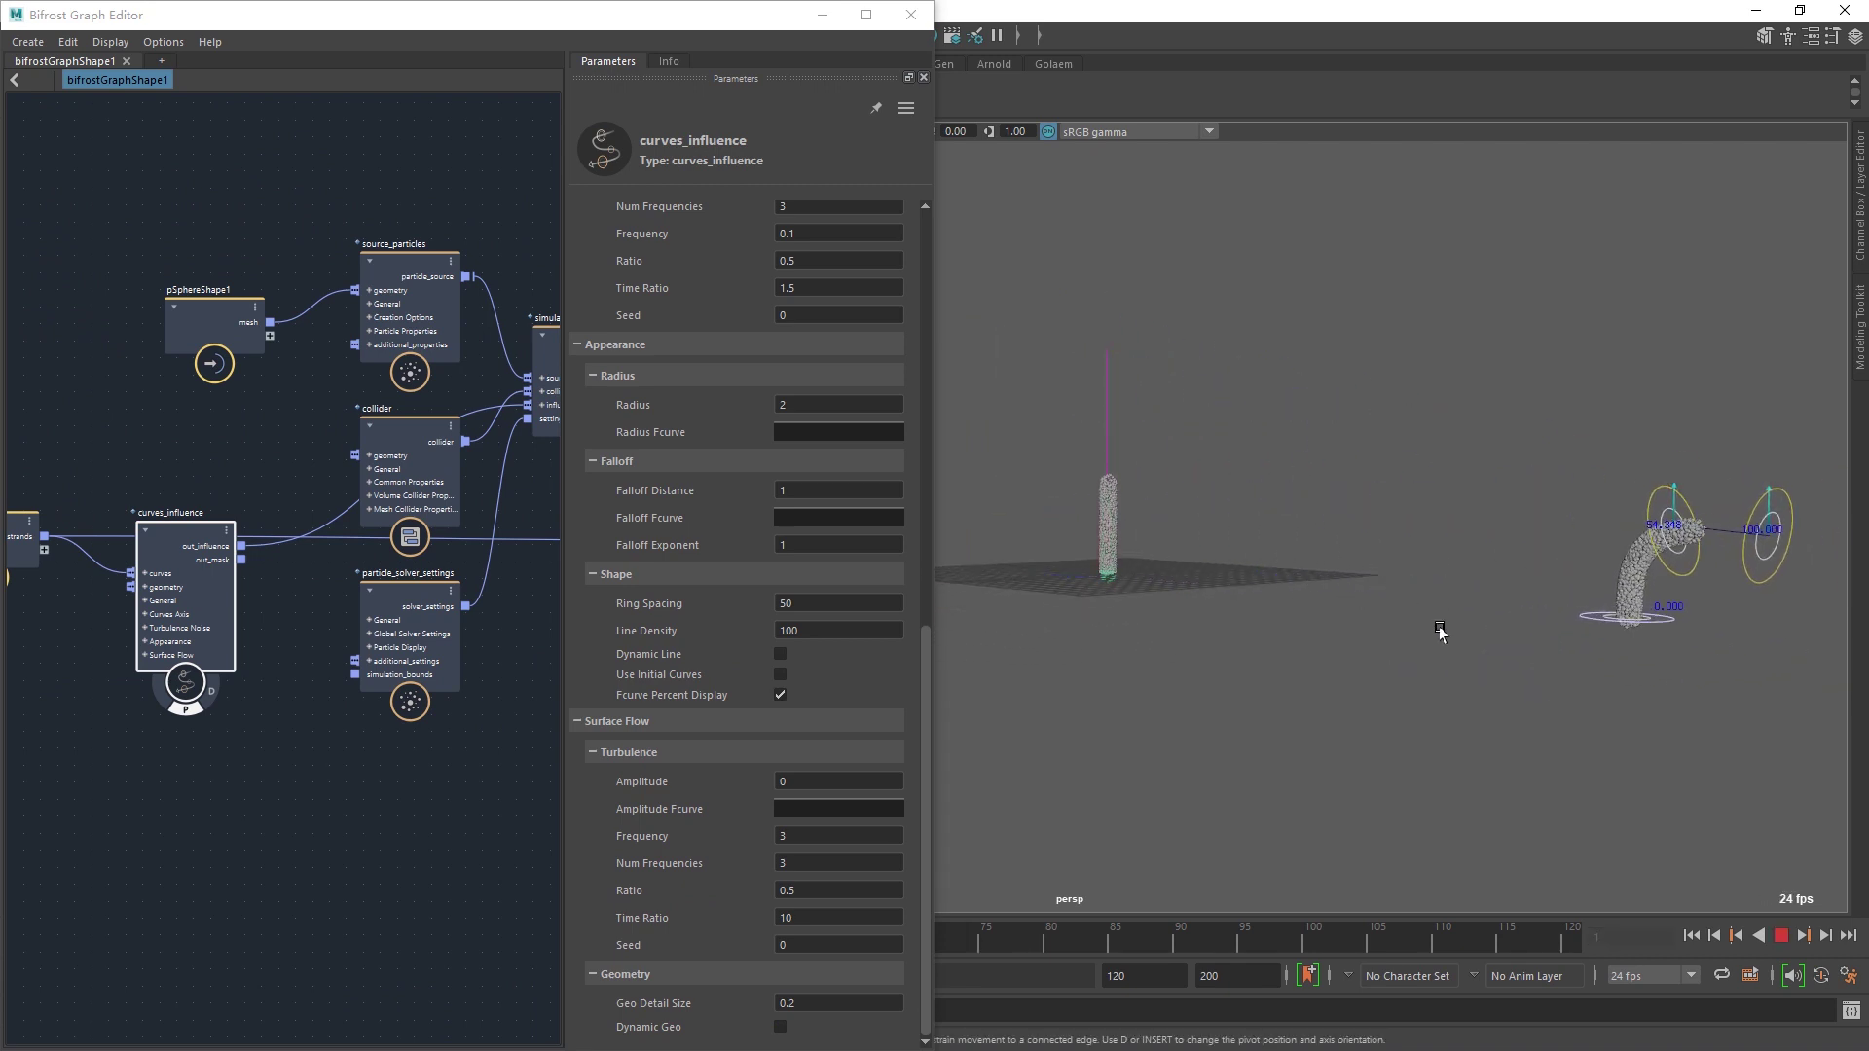
{"action": "key", "text": "alt+v"}
{"action": "left_click", "coordinate": [780, 674]}
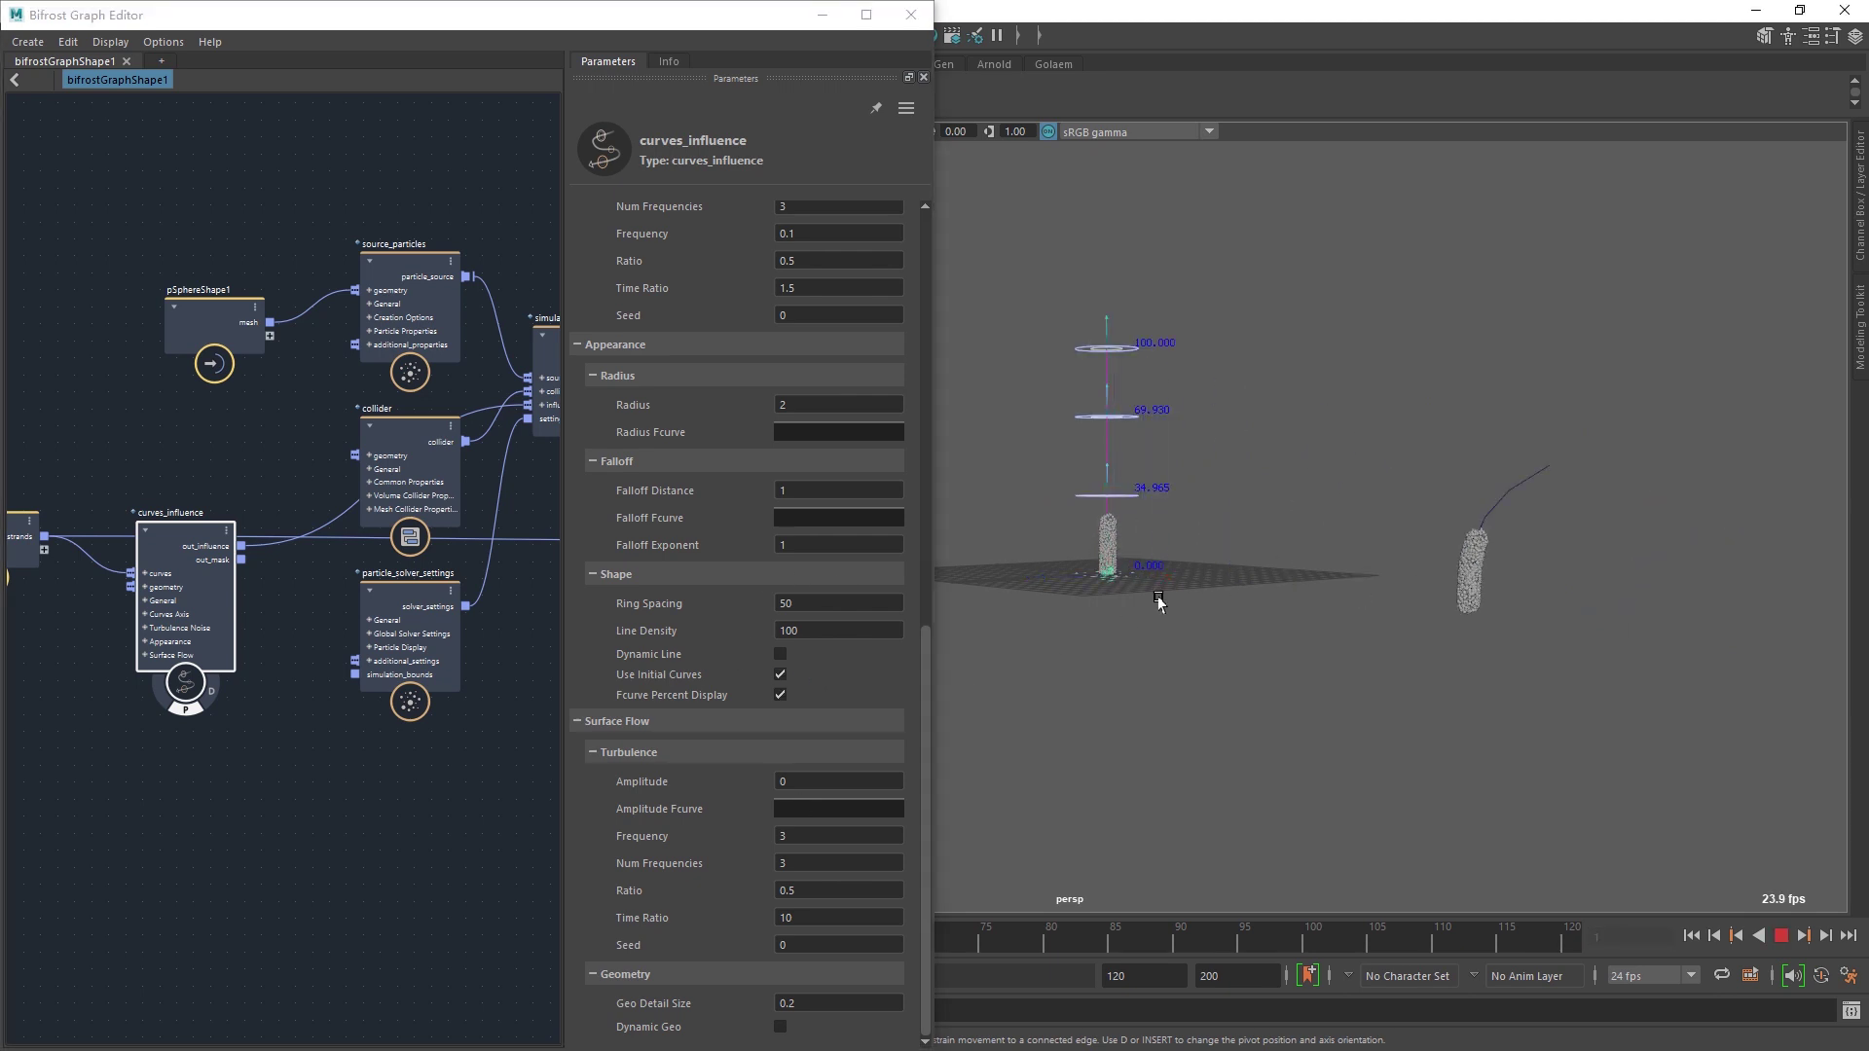
{"action": "key", "text": "Escape"}
- Select the curves_deformer node in the graph and play the simulation briefly
{"action": "middle_click_drag", "start_coordinate": [443, 684], "coordinate": [217, 768], "text": "alt"}
{"action": "scroll", "coordinate": [217, 768], "scroll_direction": "down", "scroll_amount": 1}
{"action": "scroll", "coordinate": [409, 646], "scroll_direction": "up", "scroll_amount": 3}
{"action": "left_click", "coordinate": [366, 646]}
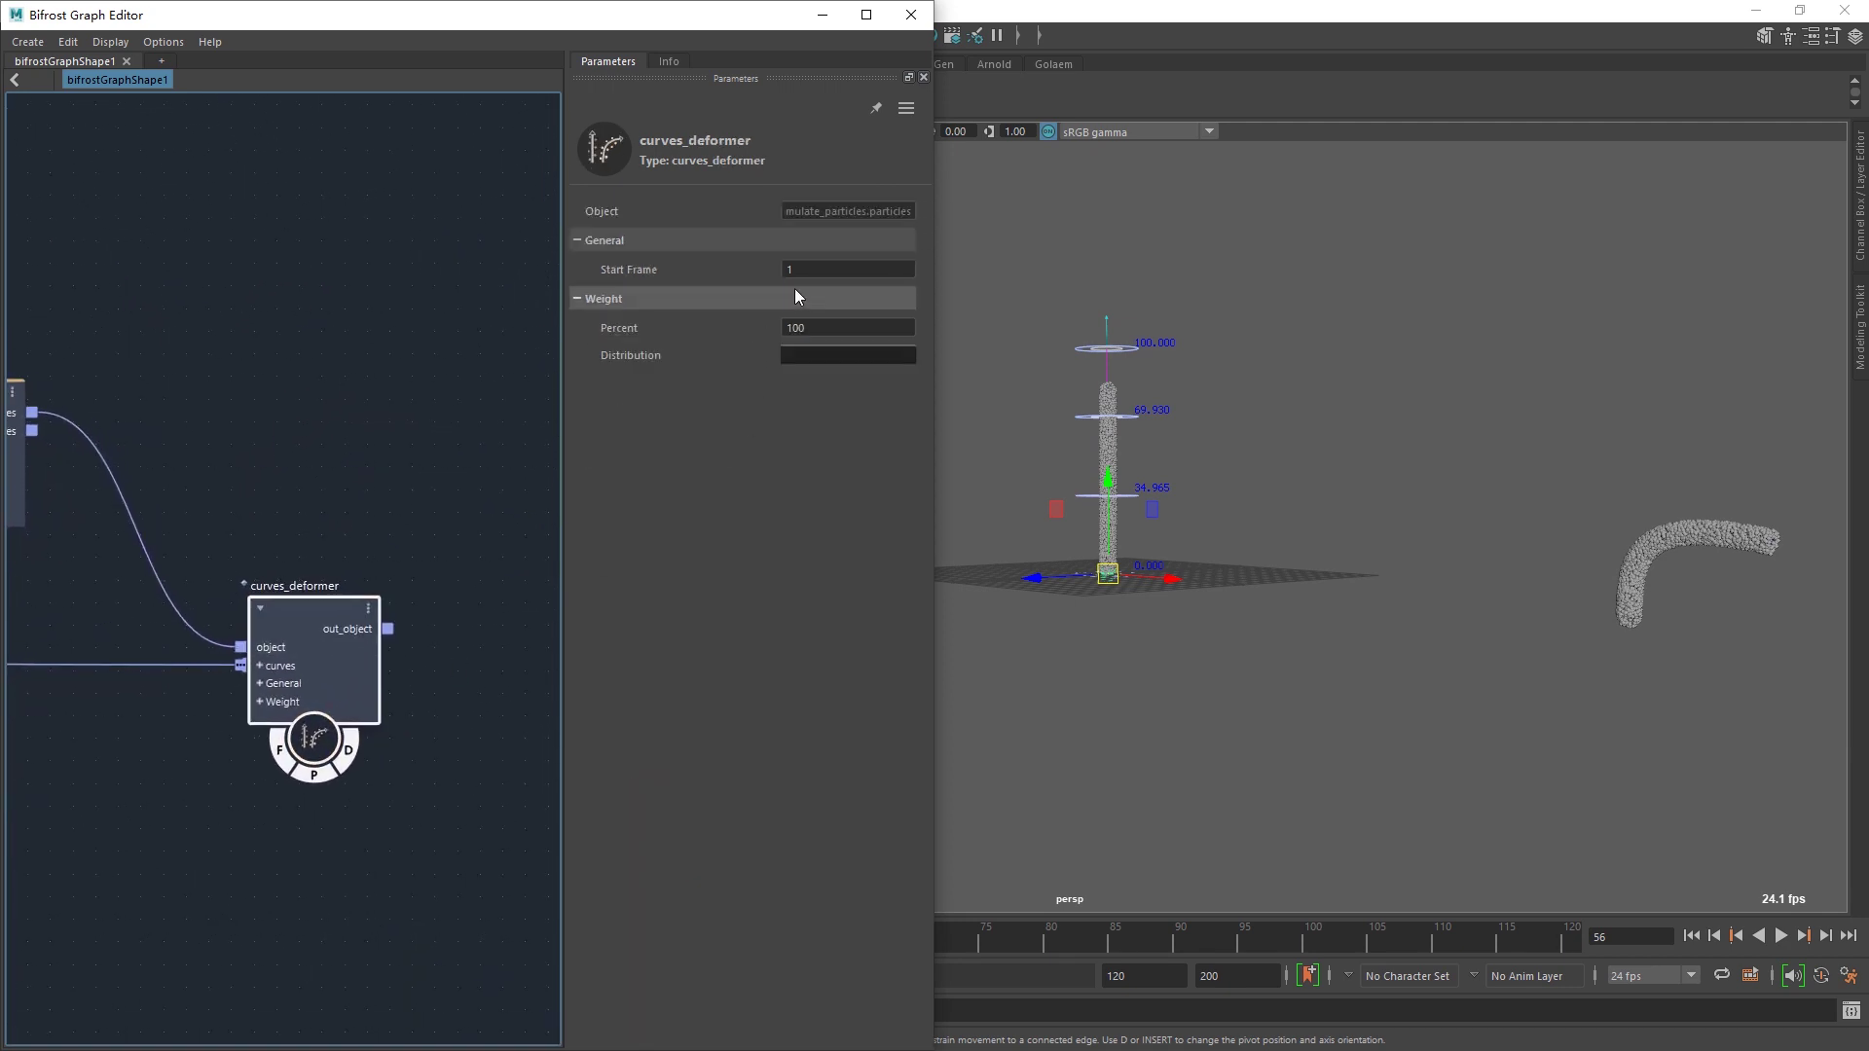
{"action": "middle_click_drag", "start_coordinate": [276, 525], "coordinate": [315, 493], "text": "alt"}
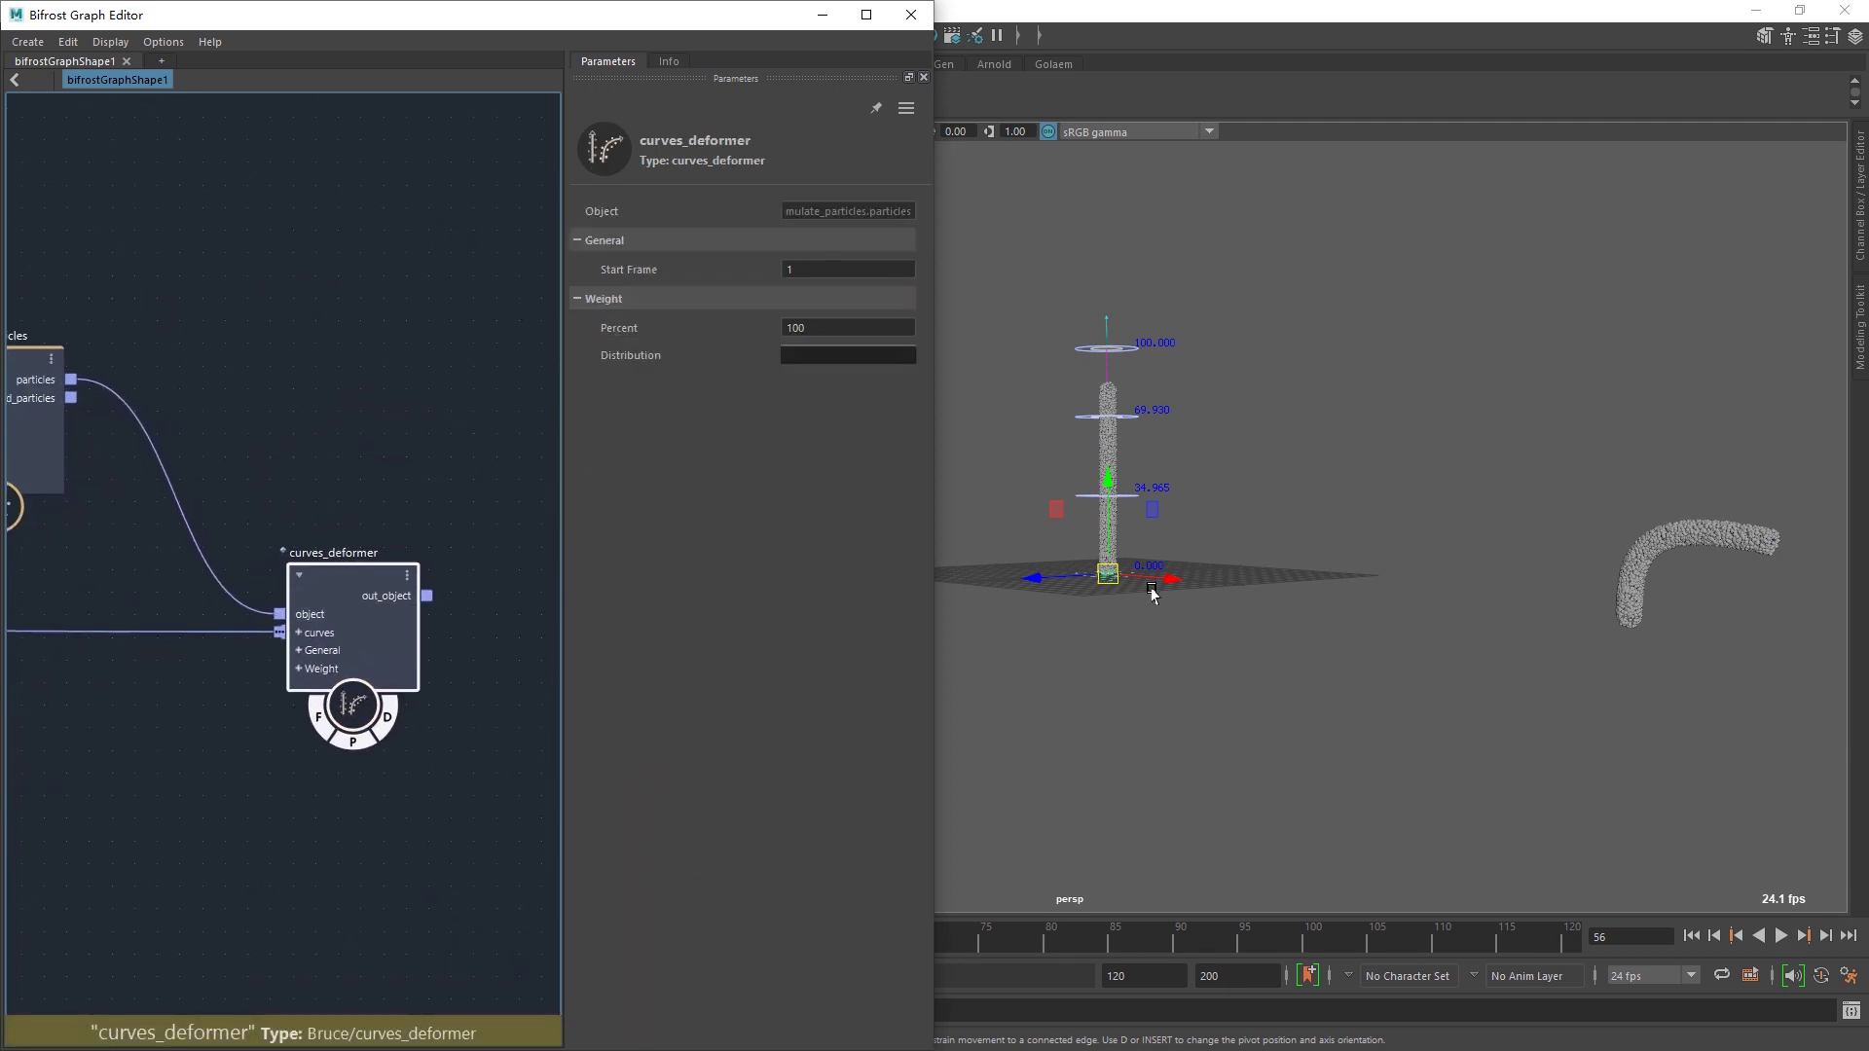
{"action": "left_click", "coordinate": [1163, 587]}
{"action": "key", "text": "alt+v"}
{"action": "key", "text": "Escape"}
- Turn off the D display flag on the curves_deformer node and play the simulation
{"action": "left_click", "coordinate": [389, 722]}
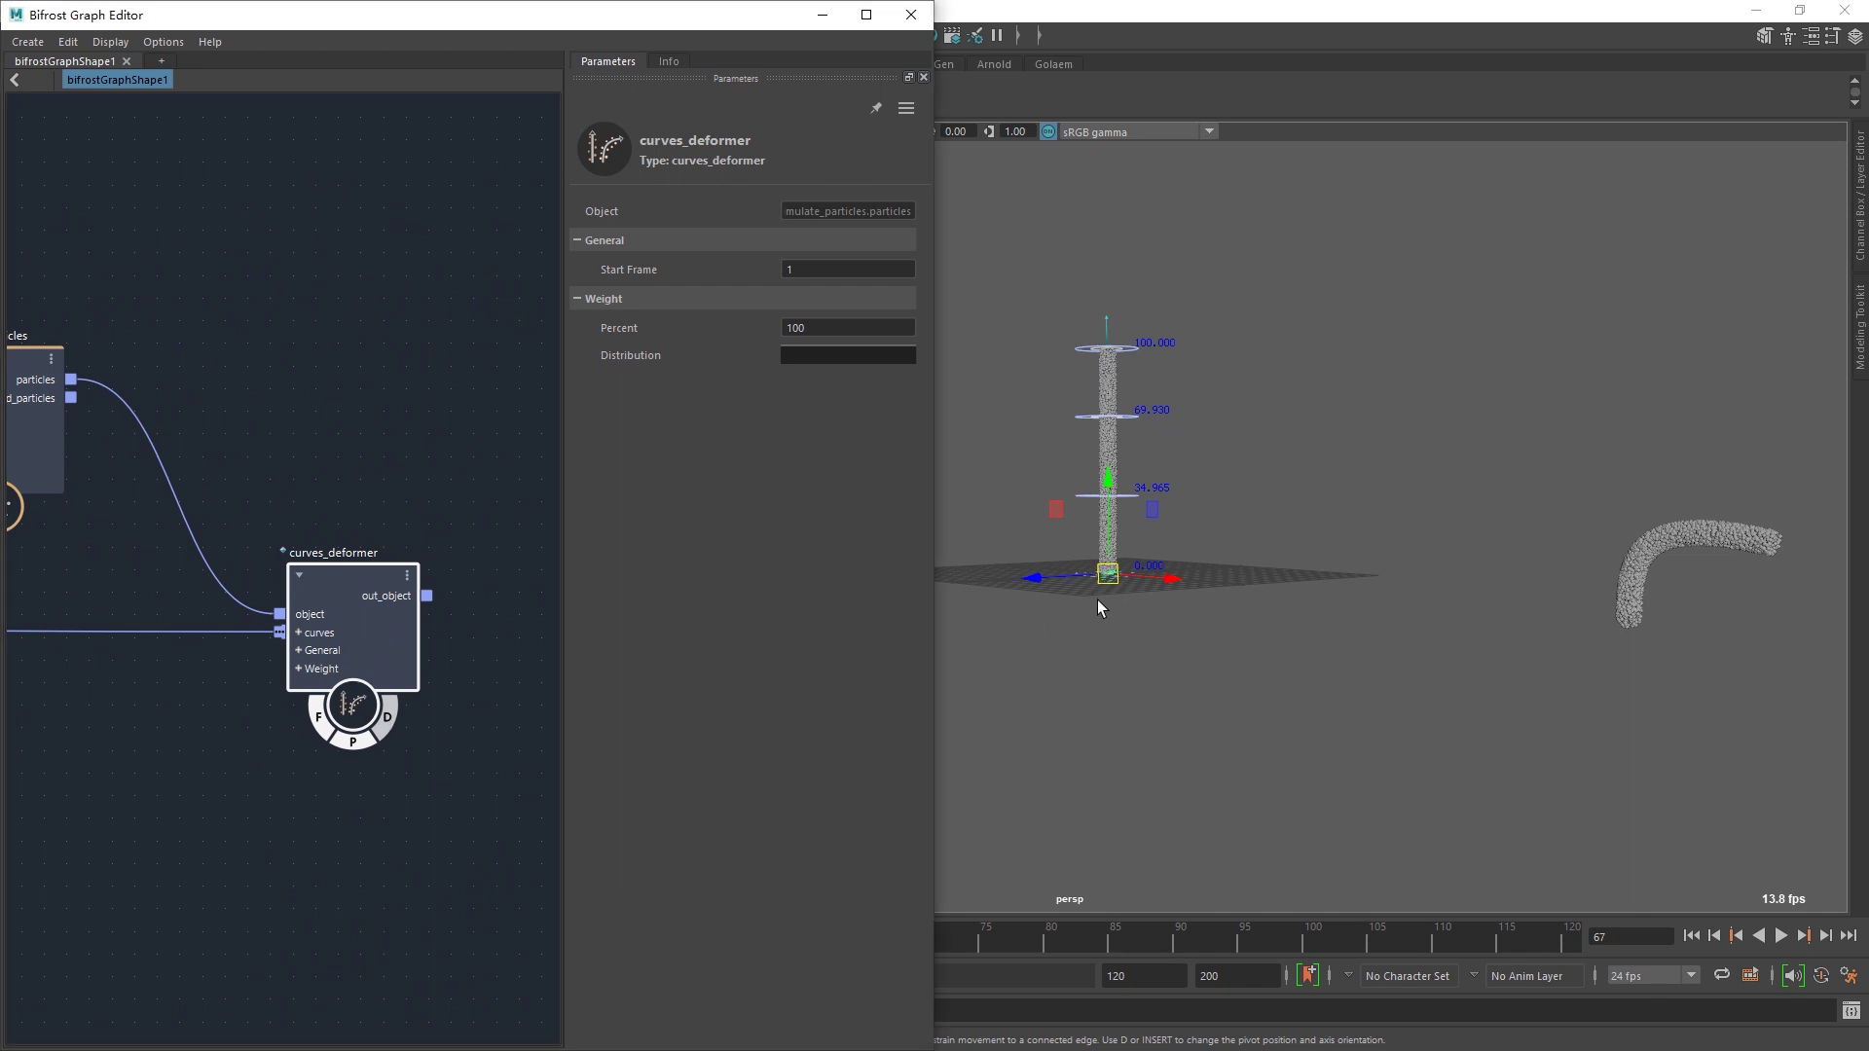
{"action": "left_click", "coordinate": [1165, 581]}
{"action": "key", "text": "alt+v"}
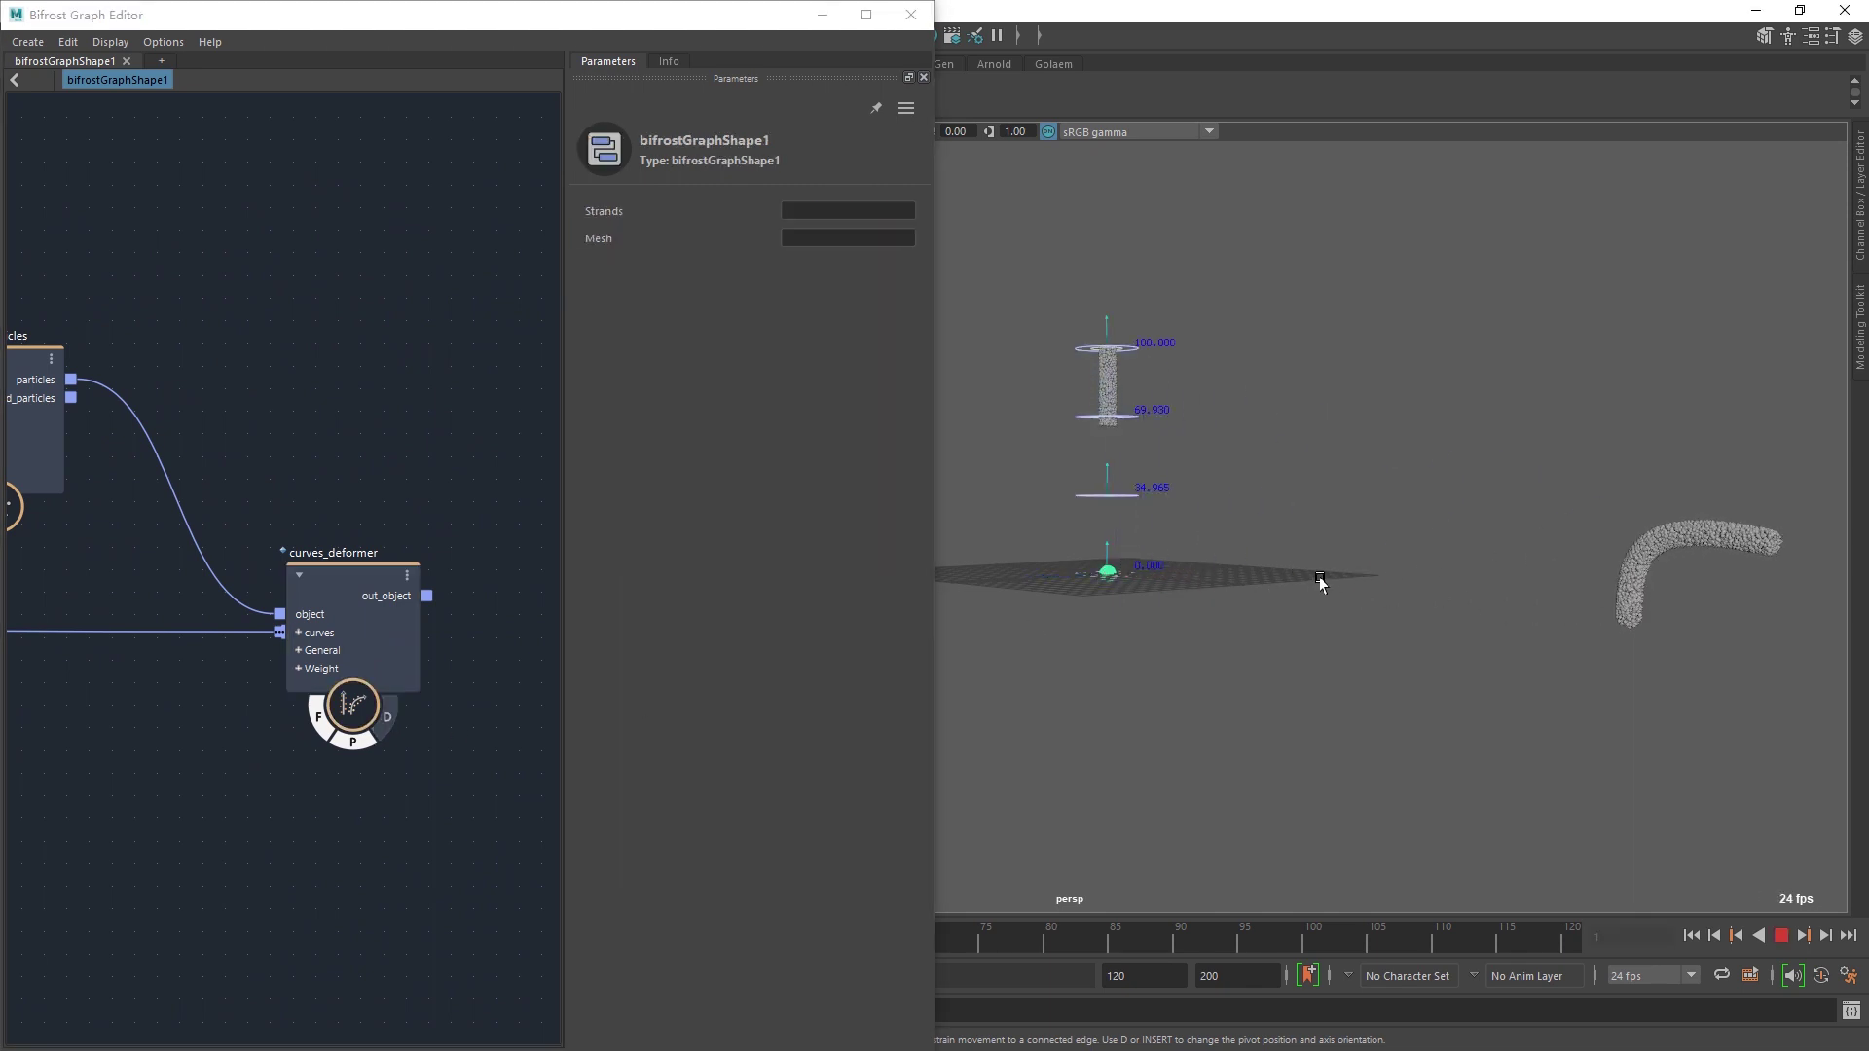
{"action": "key", "text": "Escape"}
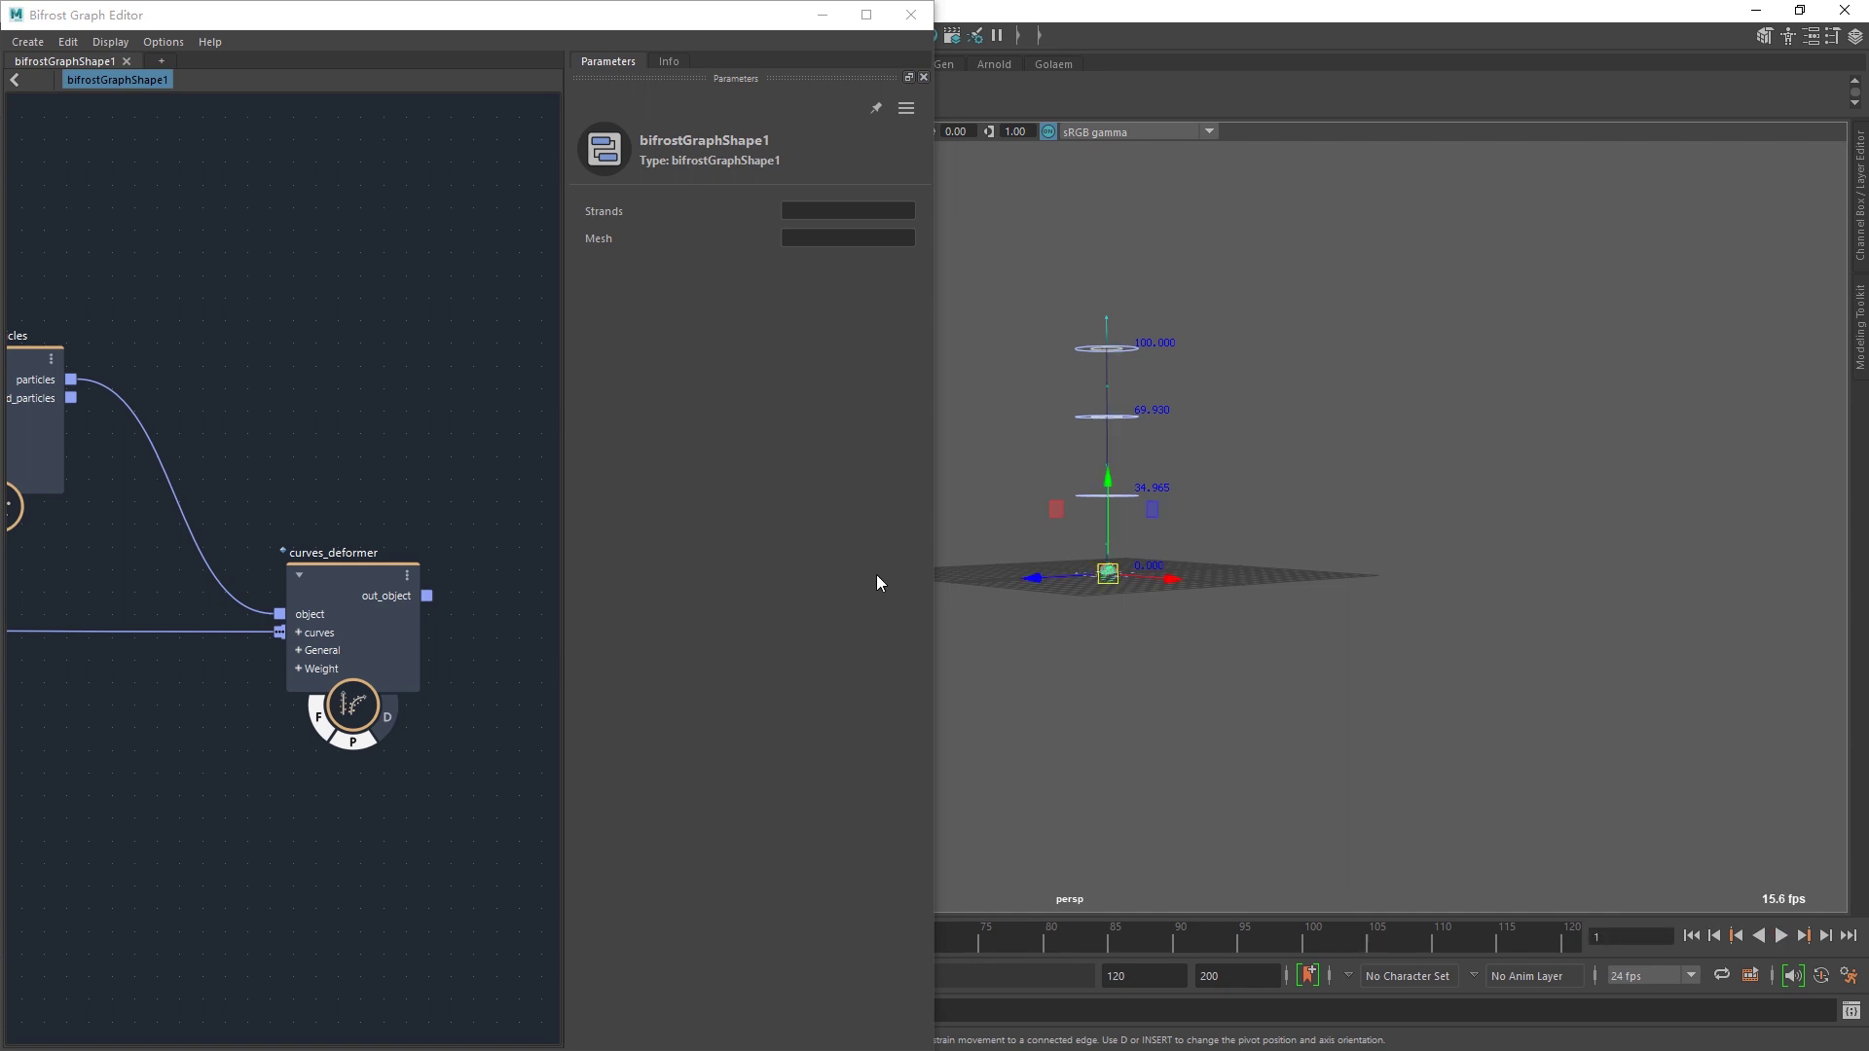
- Turn off the P display flag on curves_deformer, play the simulation, turn the flag back on and replay
{"action": "left_click", "coordinate": [369, 738]}
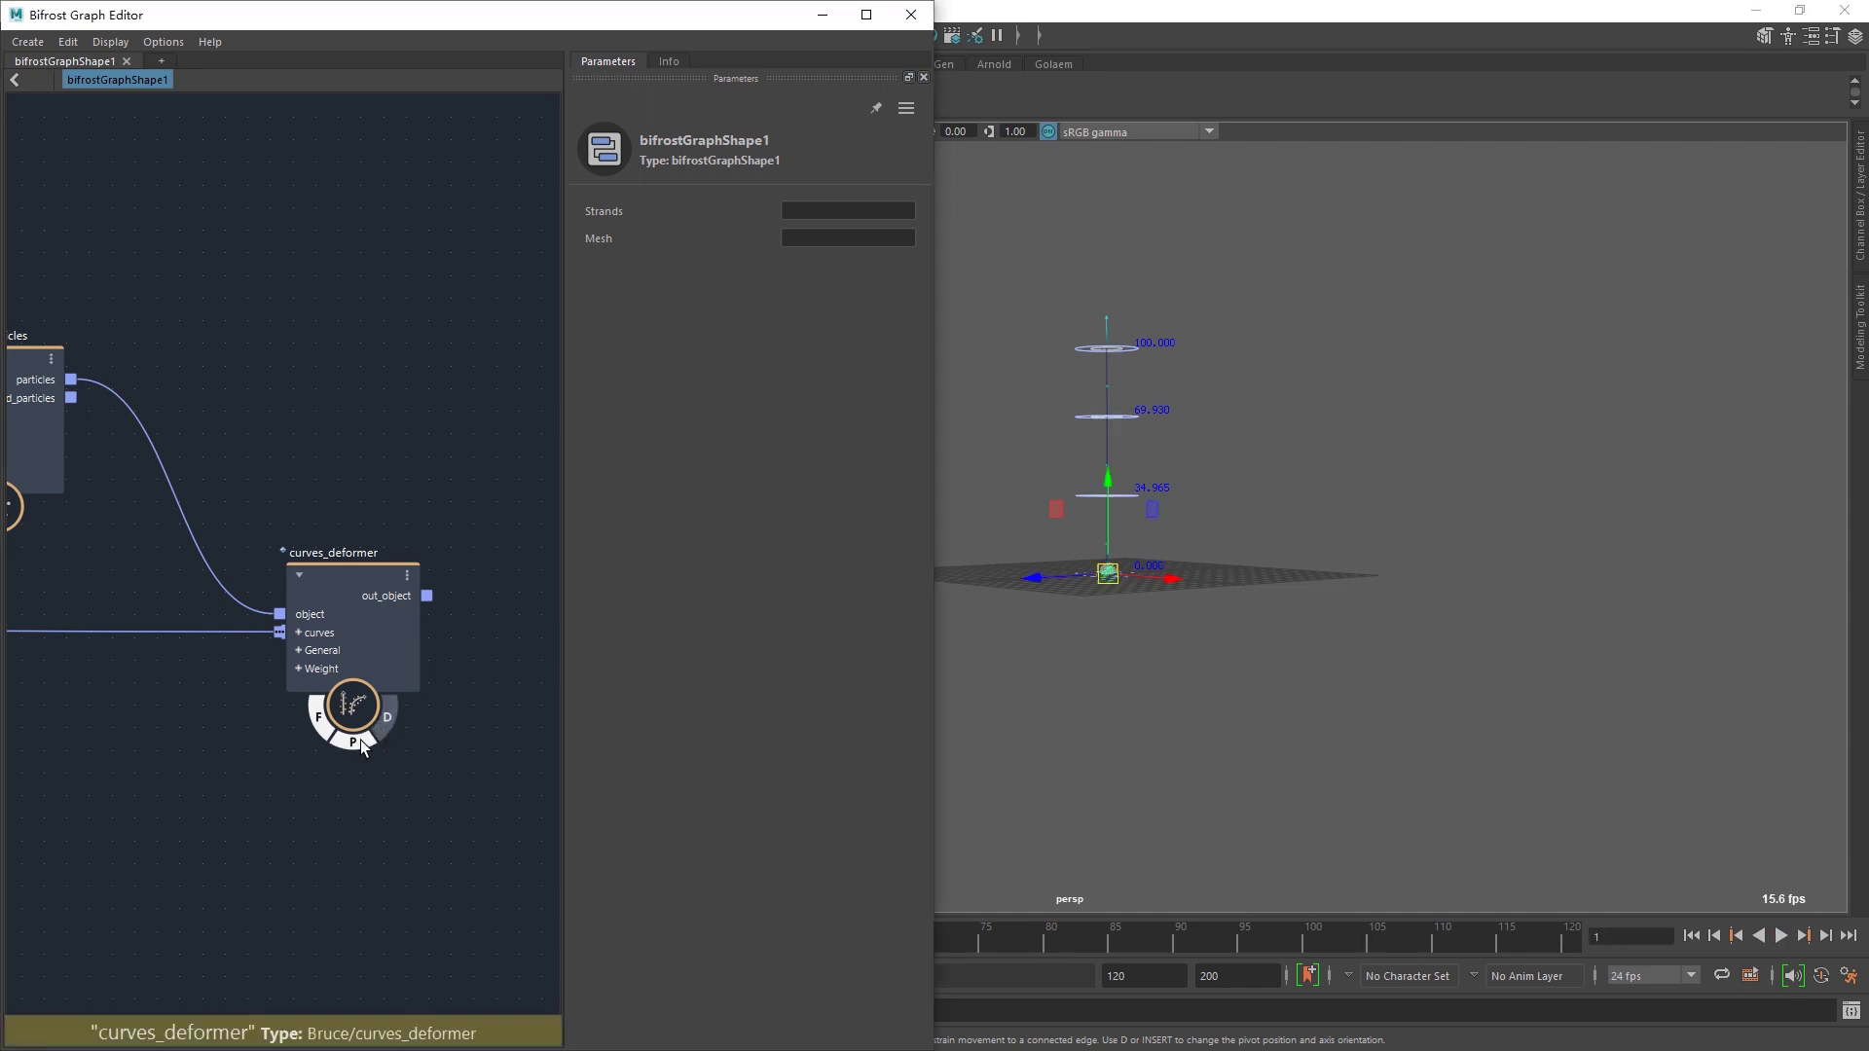
{"action": "left_click", "coordinate": [351, 744]}
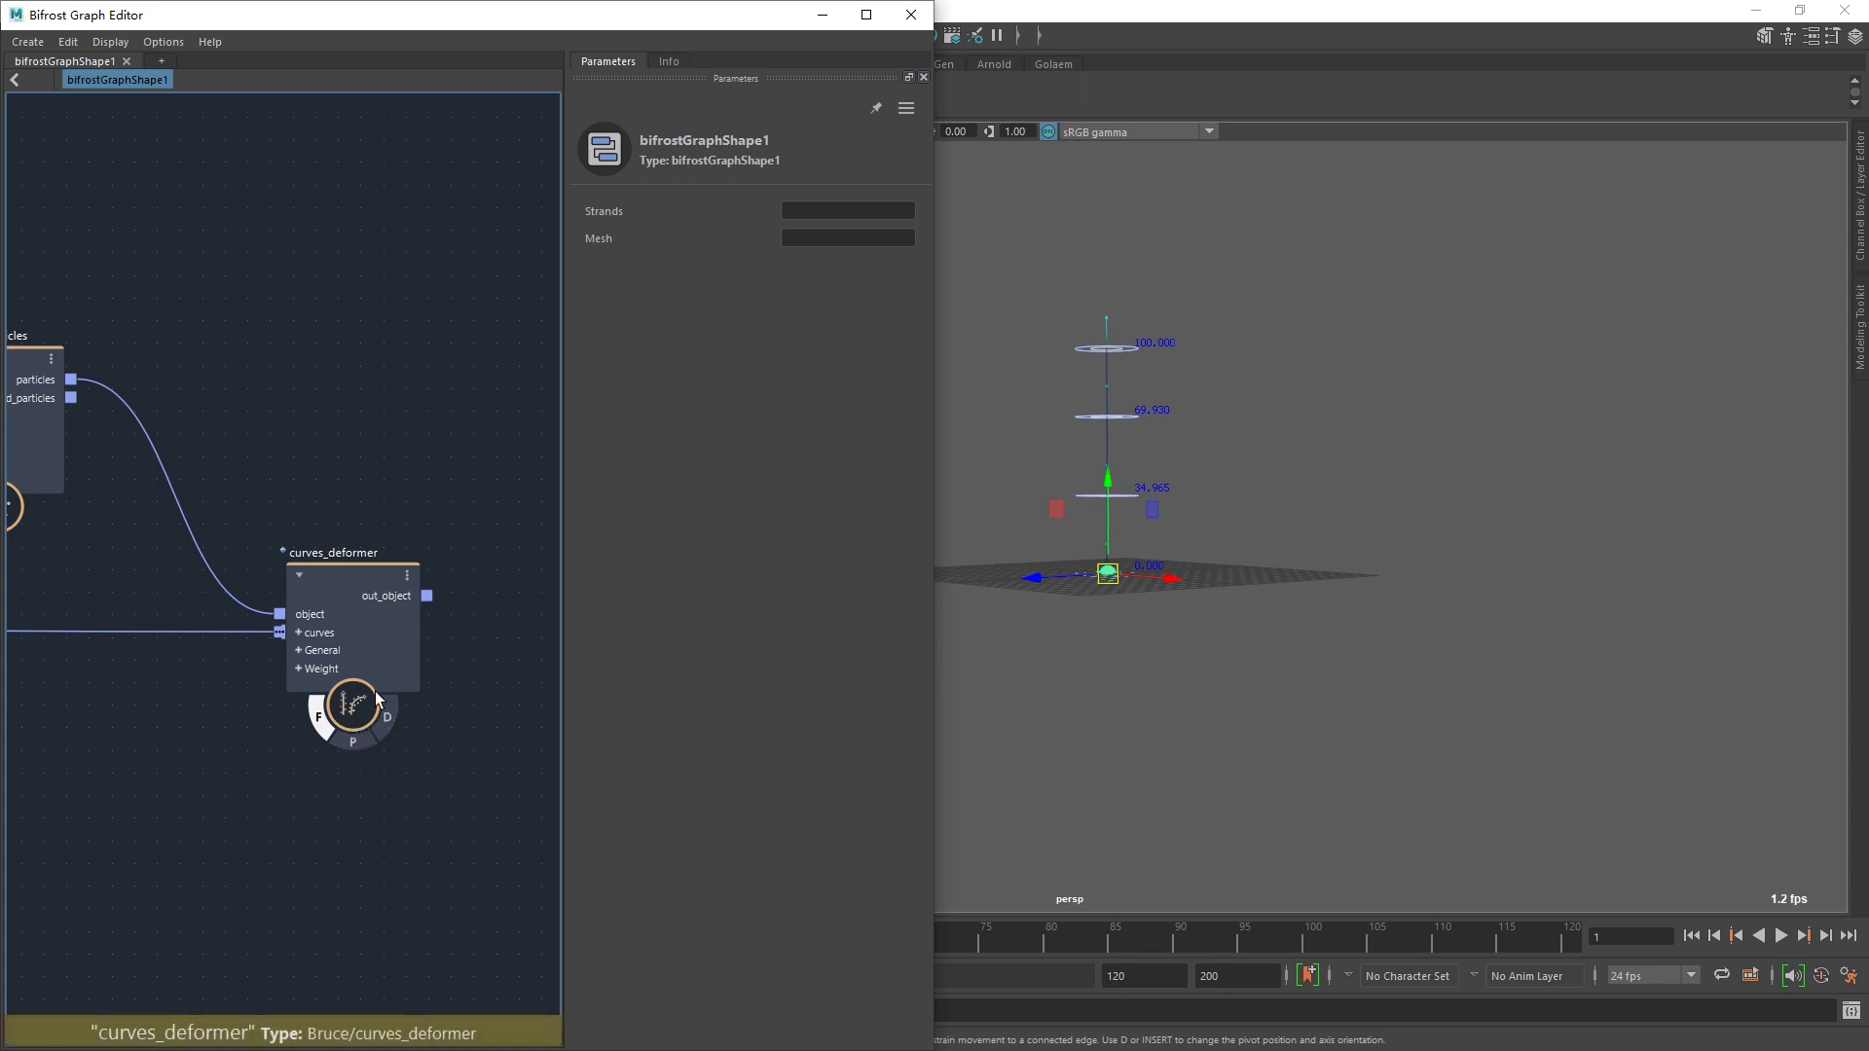
{"action": "left_click", "coordinate": [1166, 510]}
{"action": "key", "text": "alt+v"}
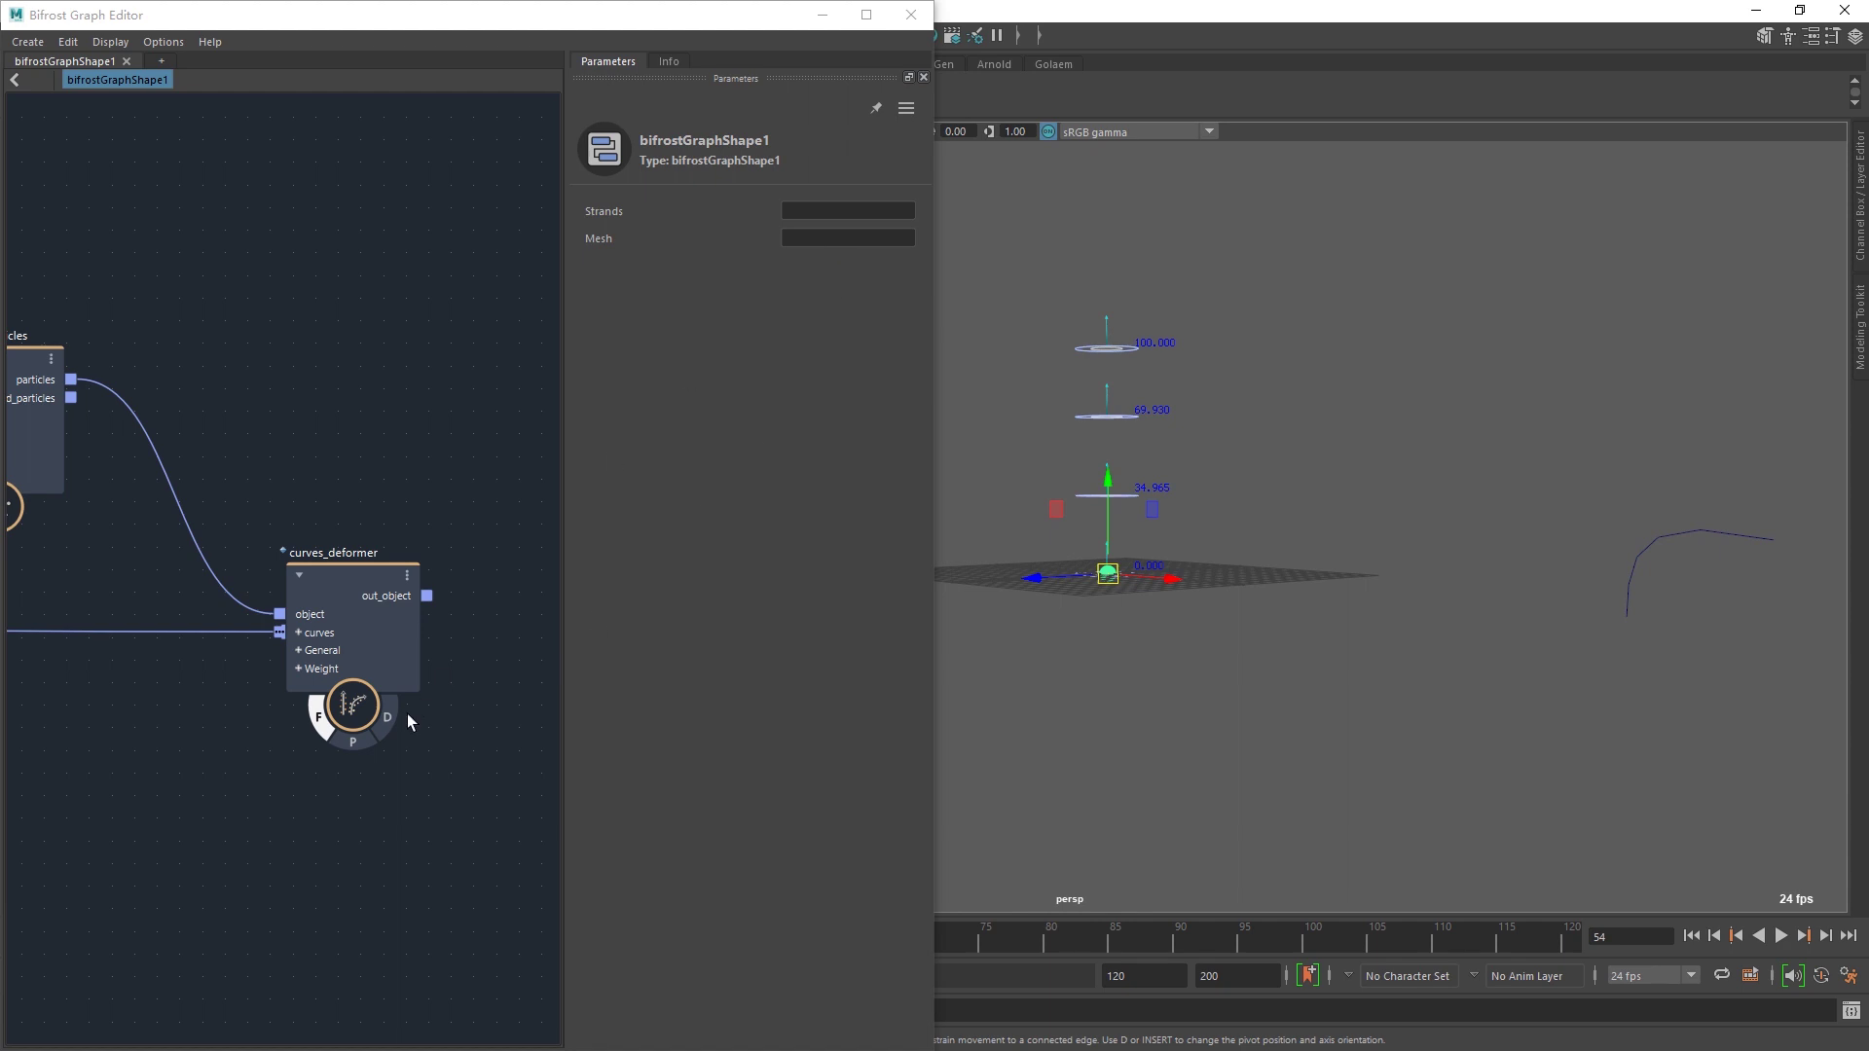
{"action": "key", "text": "alt+v"}
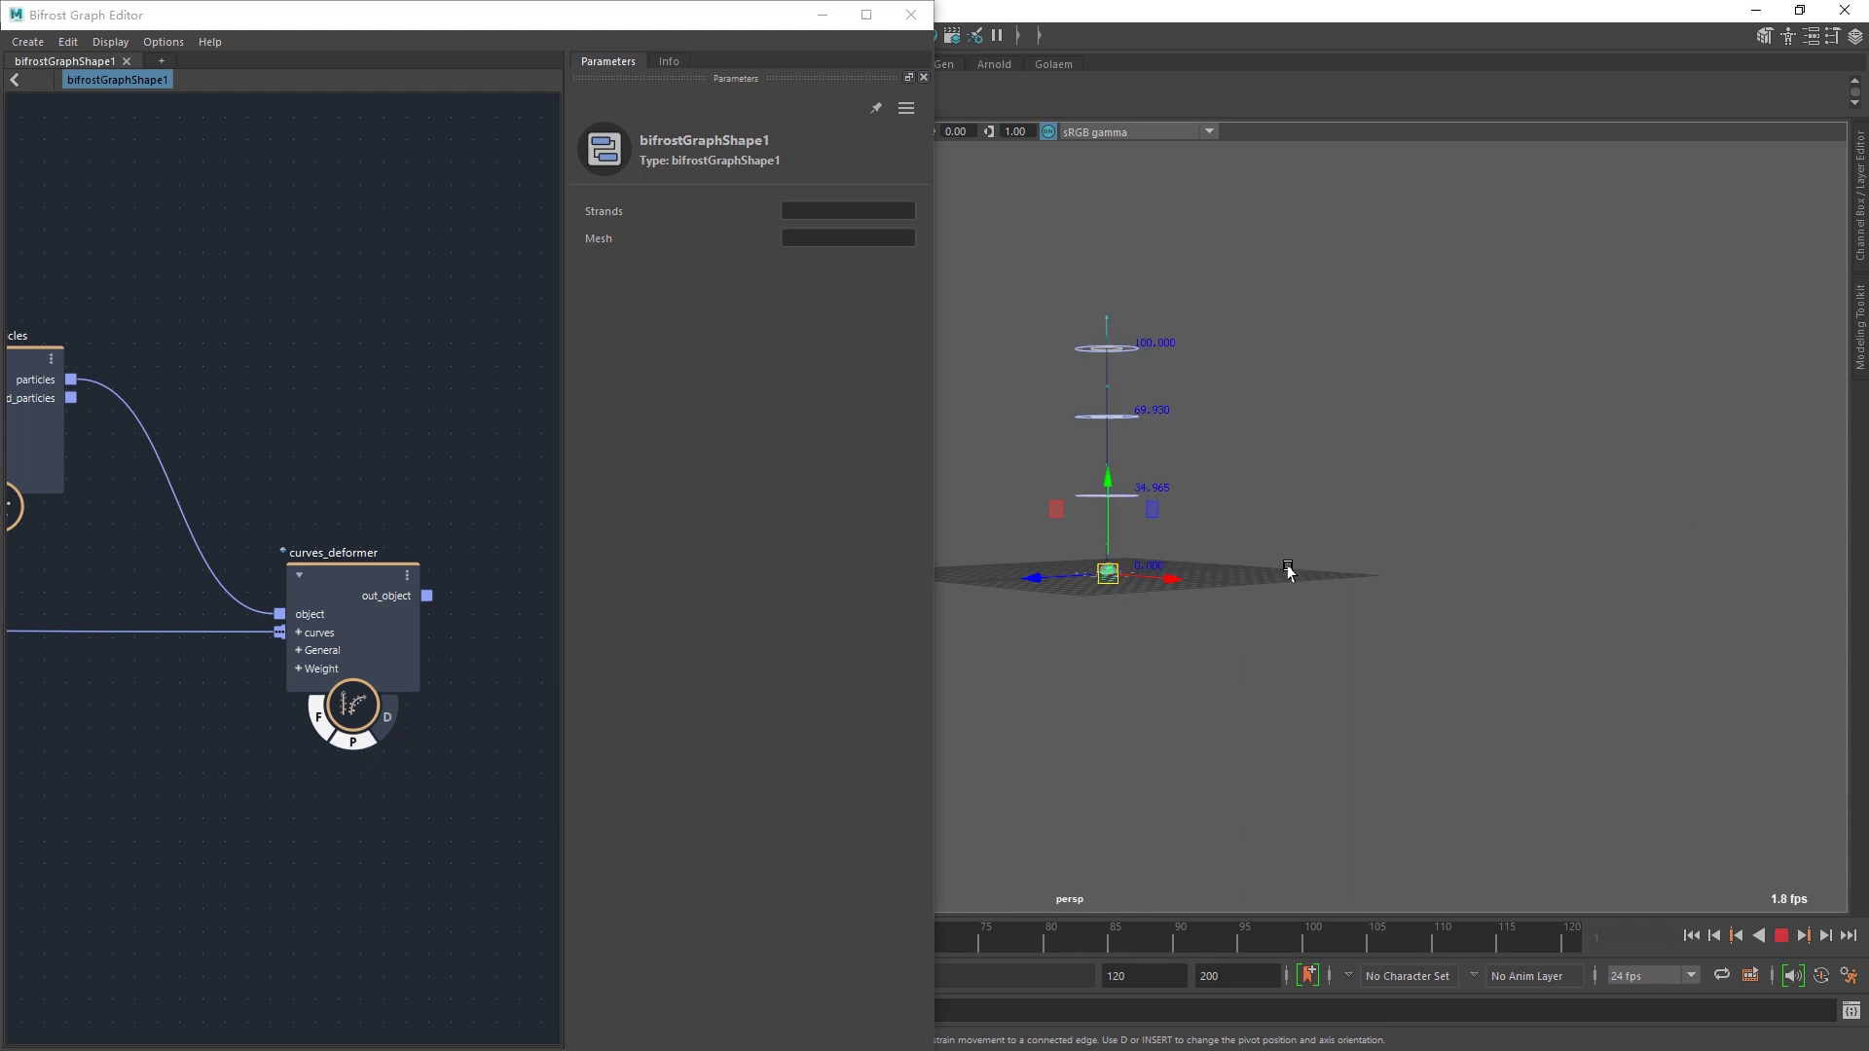
- Stop playback and add an assign_material node to the graph in the enlarged Bifrost Graph Editor
{"action": "key", "text": "alt+v"}
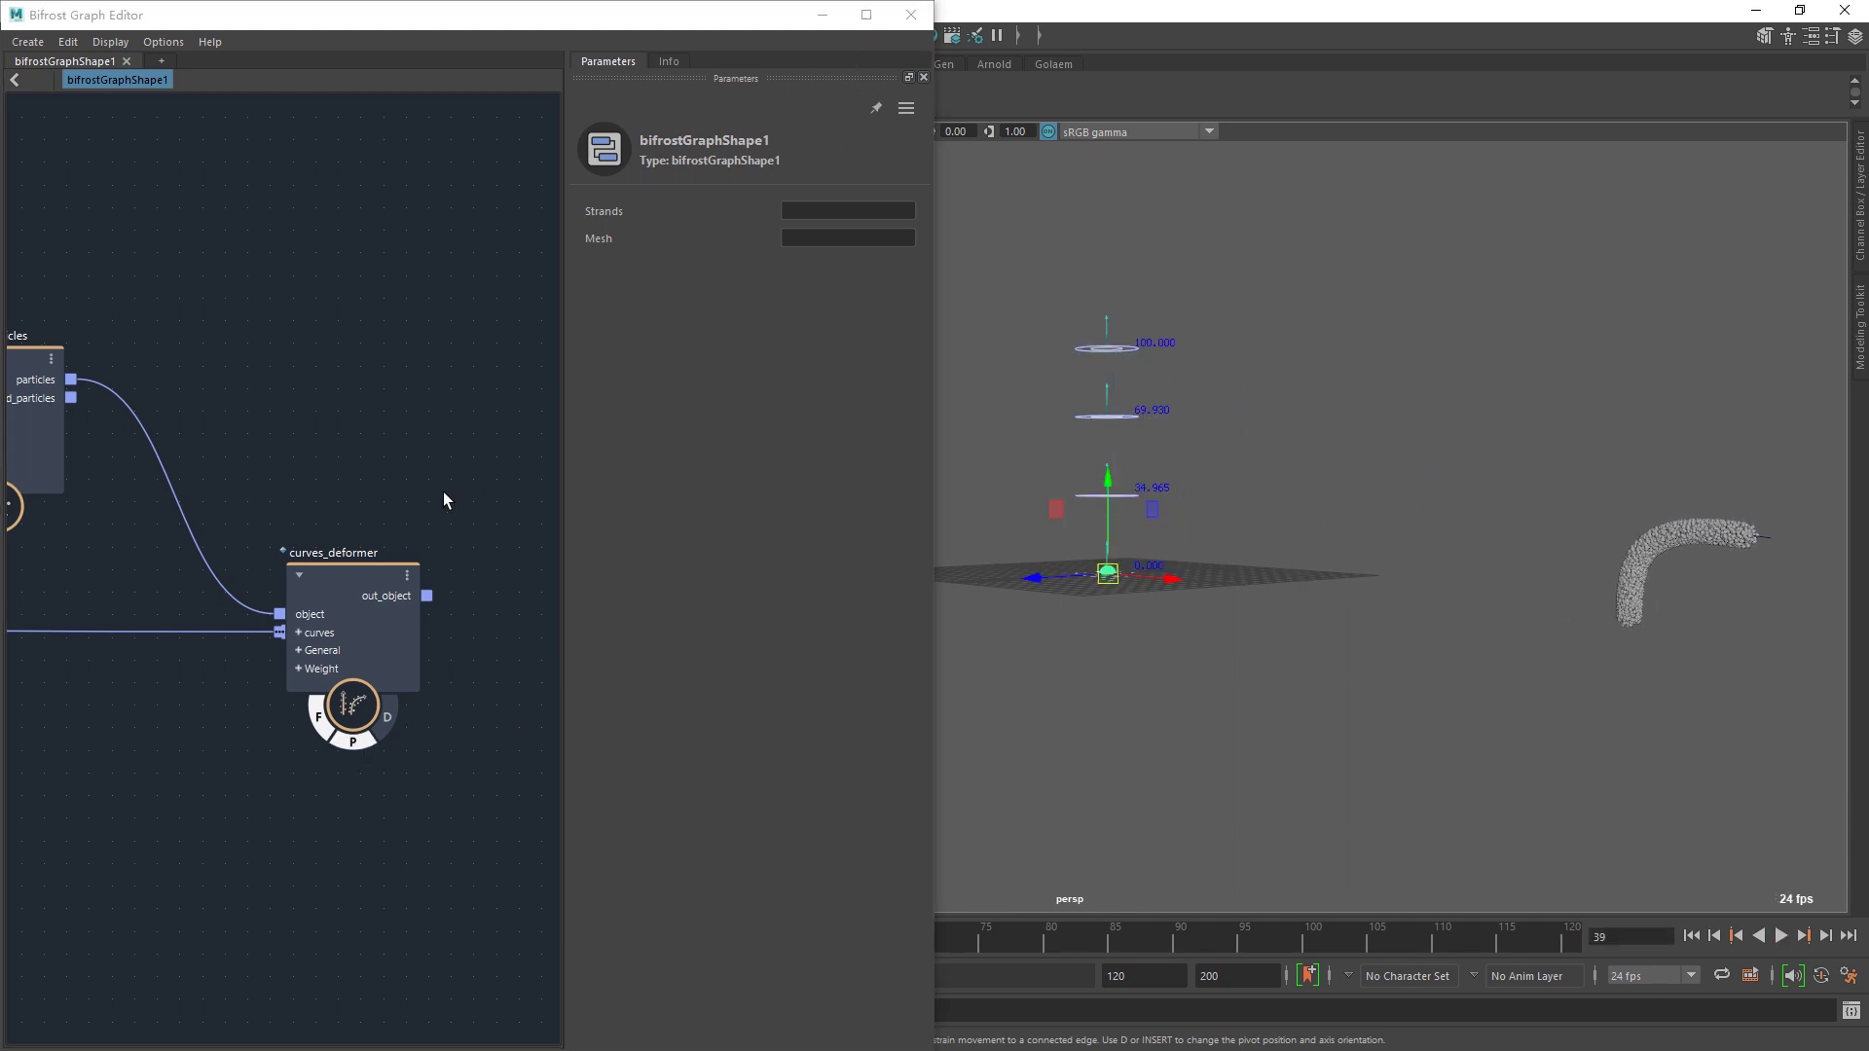
{"action": "left_click", "coordinate": [861, 20]}
{"action": "key", "text": "a"}
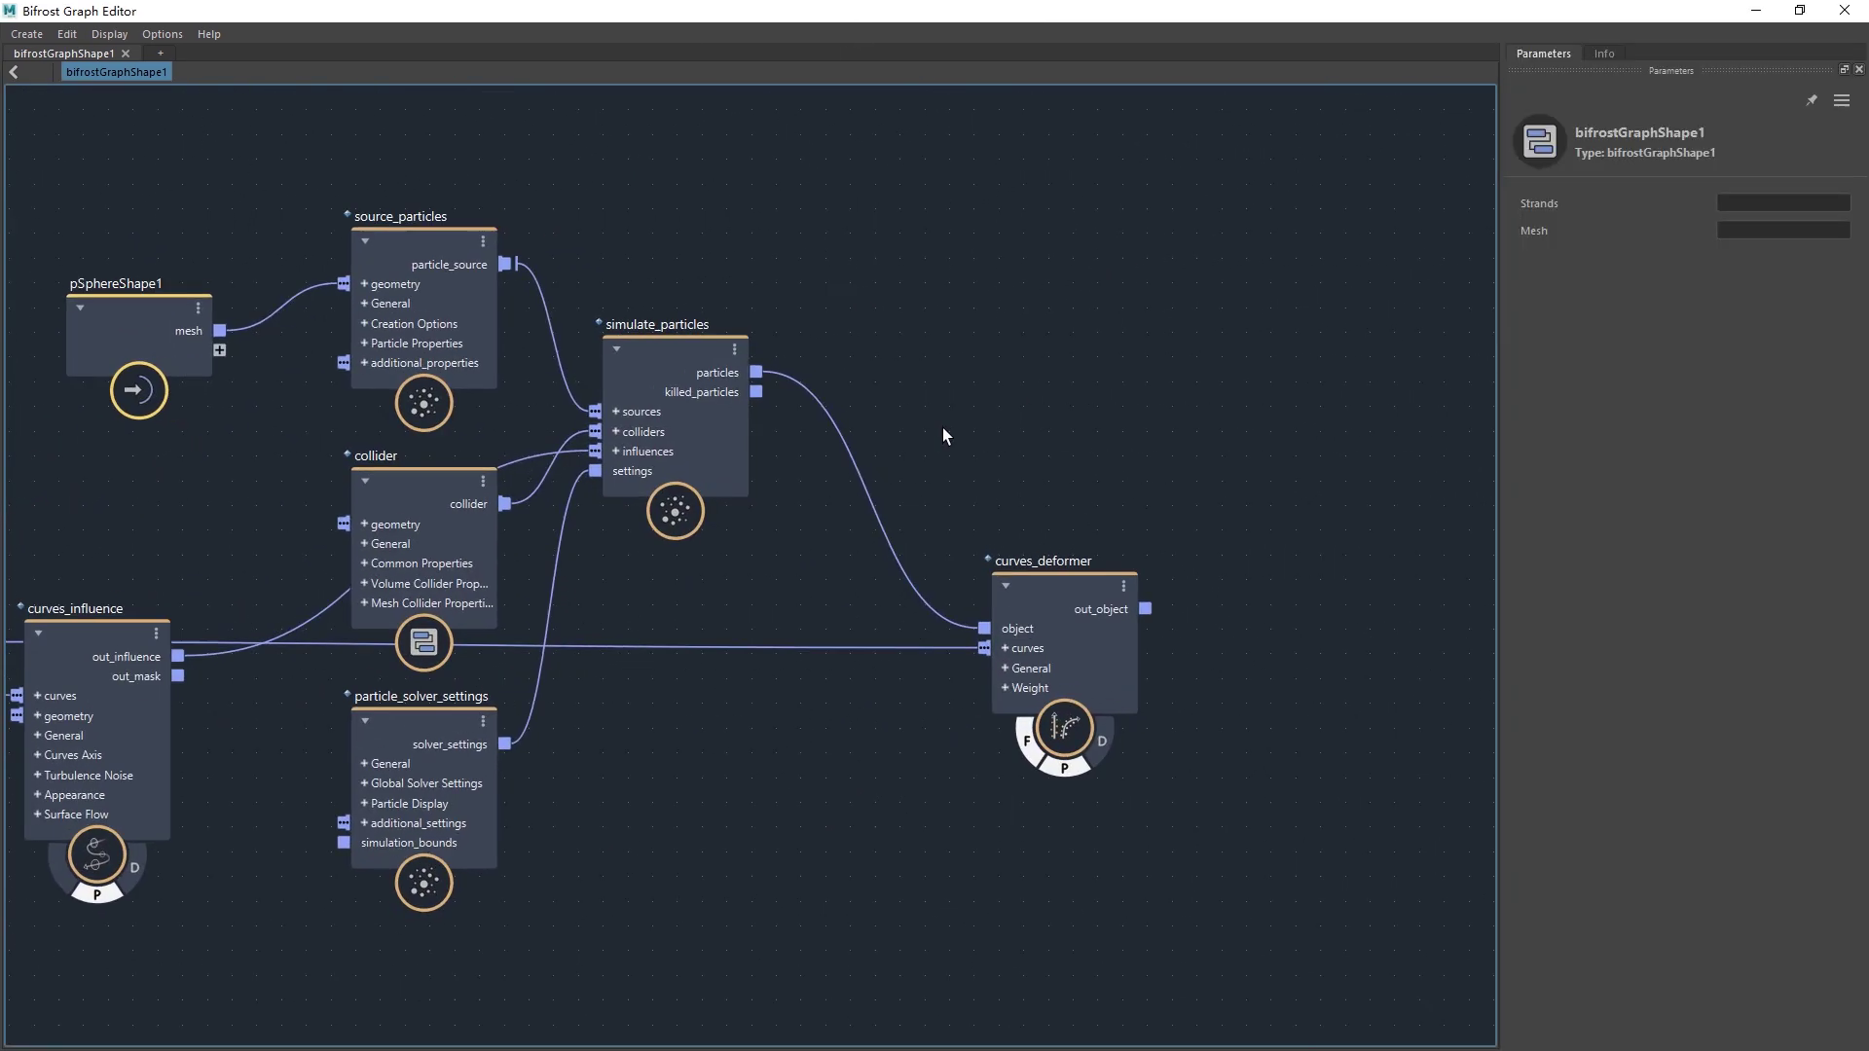
{"action": "key", "text": "Tab"}
{"action": "mouse_move", "coordinate": [1050, 442]}
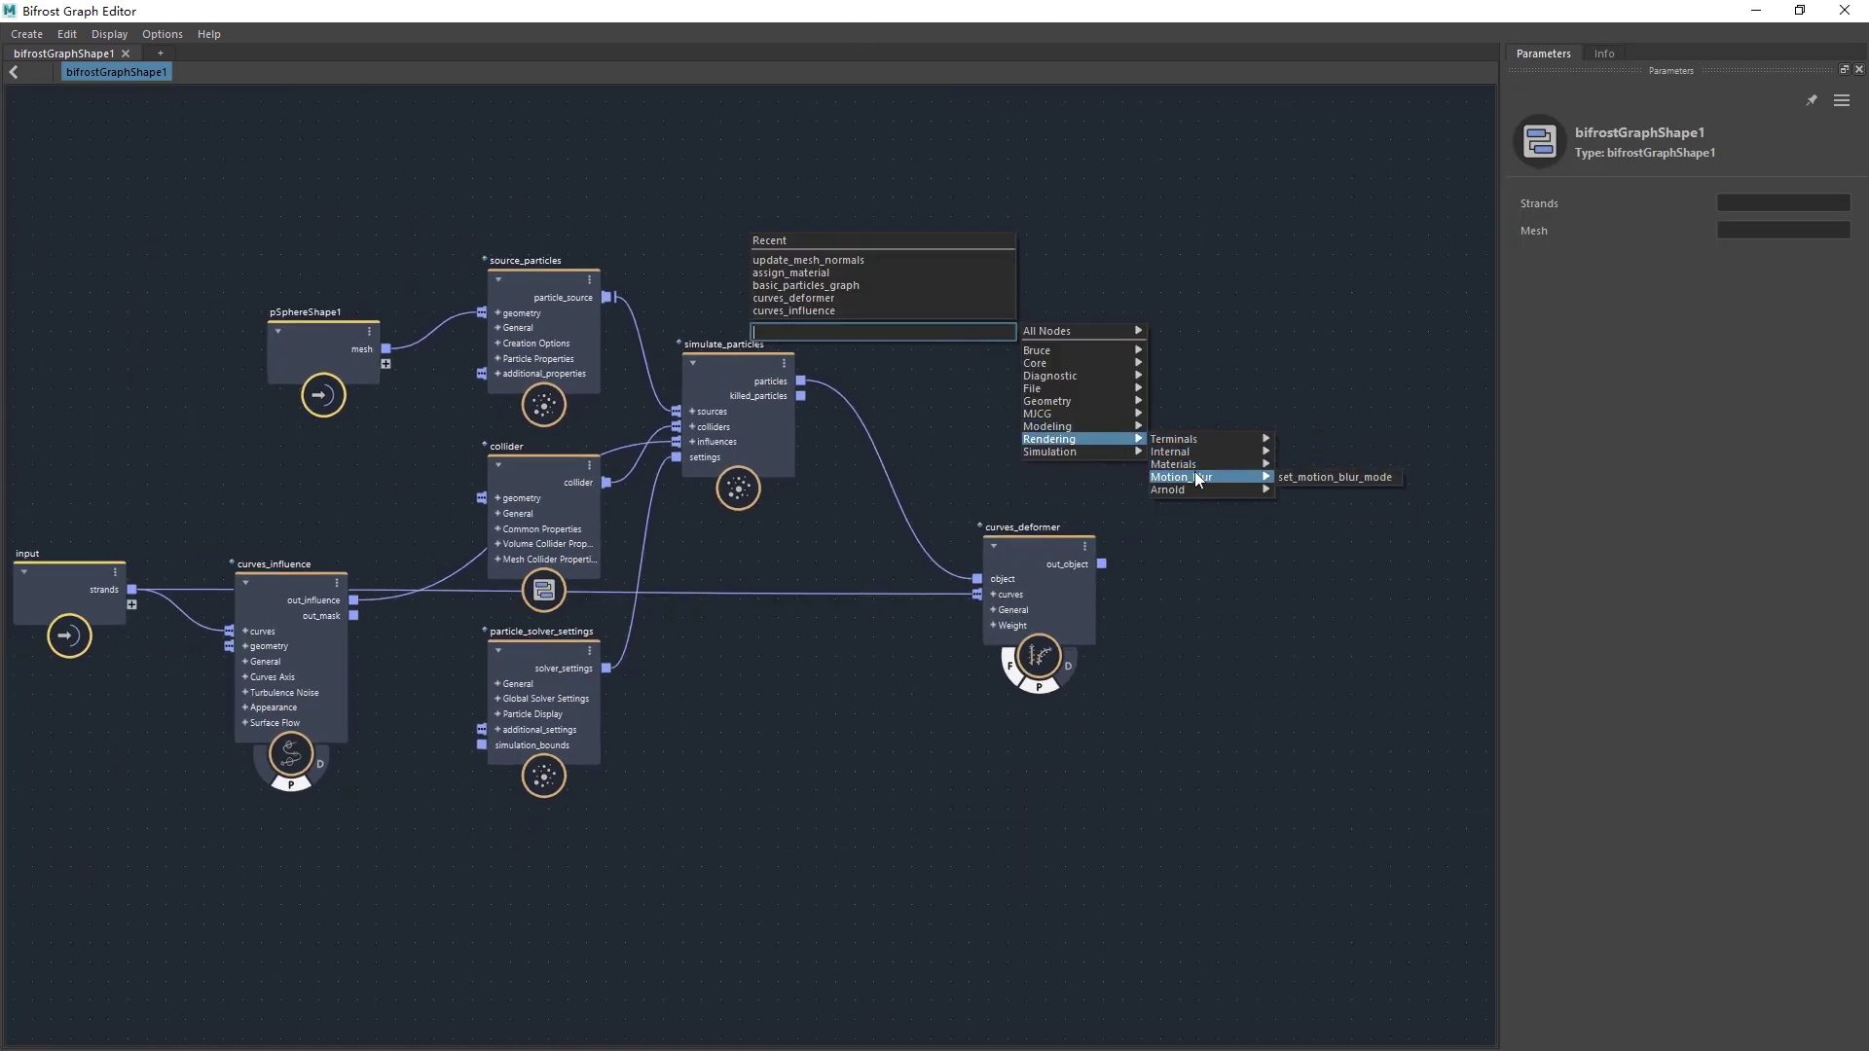
{"action": "mouse_move", "coordinate": [1236, 464]}
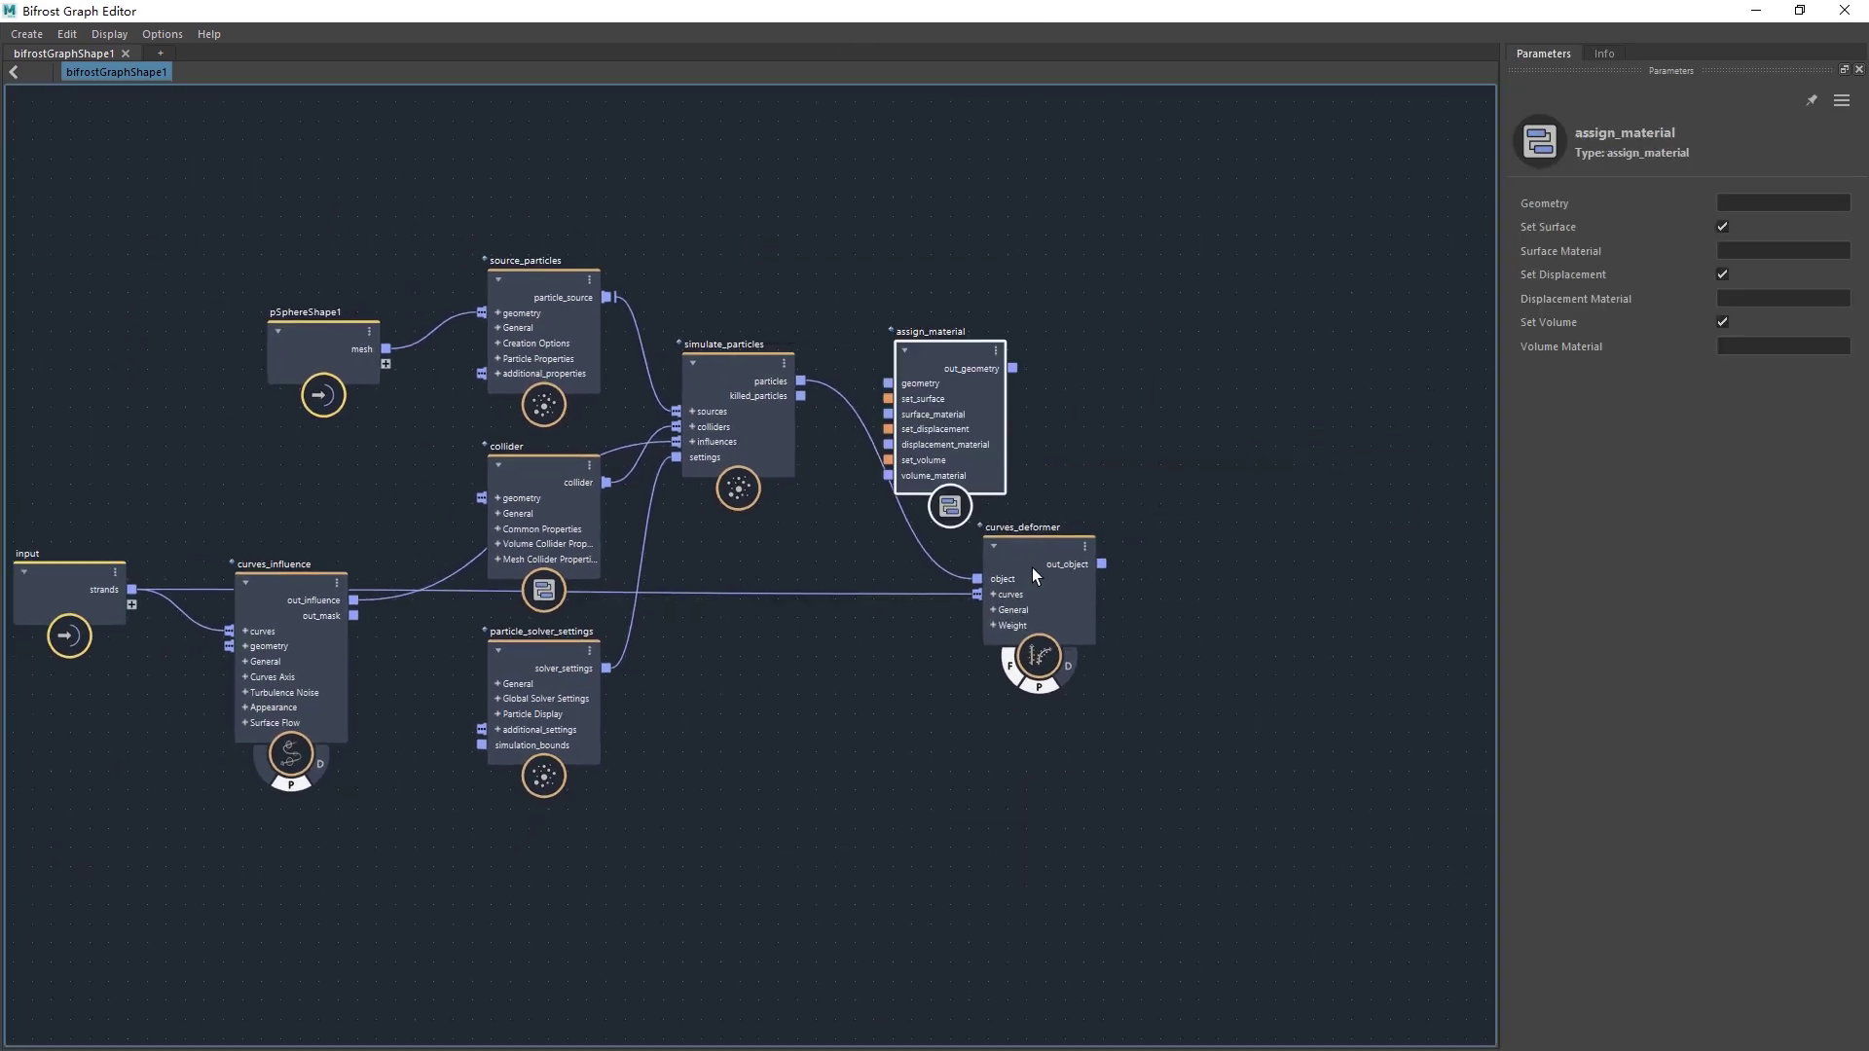
- Make room for assign_material before curves_deformer and connect the particles output of simulate_particles to its geometry input
{"action": "left_click_drag", "start_coordinate": [1034, 570], "coordinate": [1222, 563]}
{"action": "left_click_drag", "start_coordinate": [991, 395], "coordinate": [1021, 479]}
{"action": "left_click_drag", "start_coordinate": [801, 381], "coordinate": [976, 538]}
{"action": "left_click", "coordinate": [844, 659]}
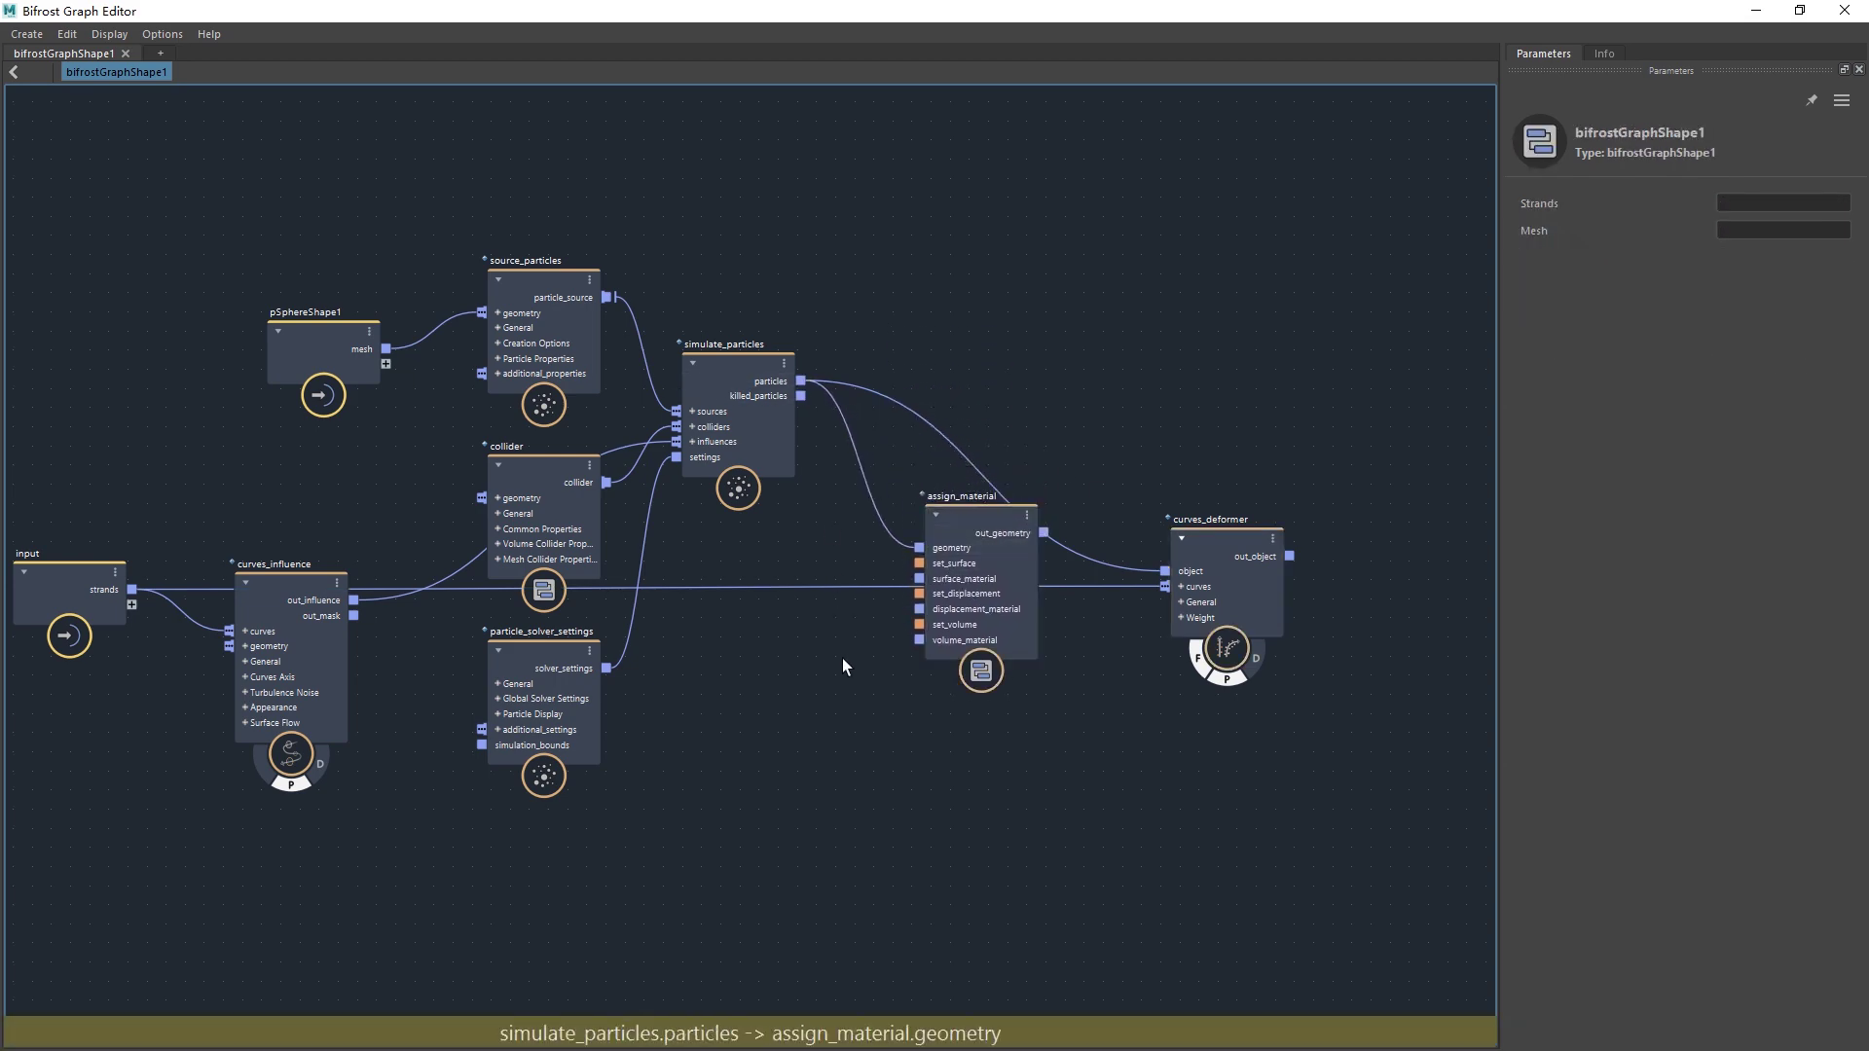
- Create an Arnold aiStandardSurface shader in the Node Editor and bring it into the Bifrost graph as an input node
{"action": "scroll", "coordinate": [844, 660], "scroll_direction": "up", "scroll_amount": 2}
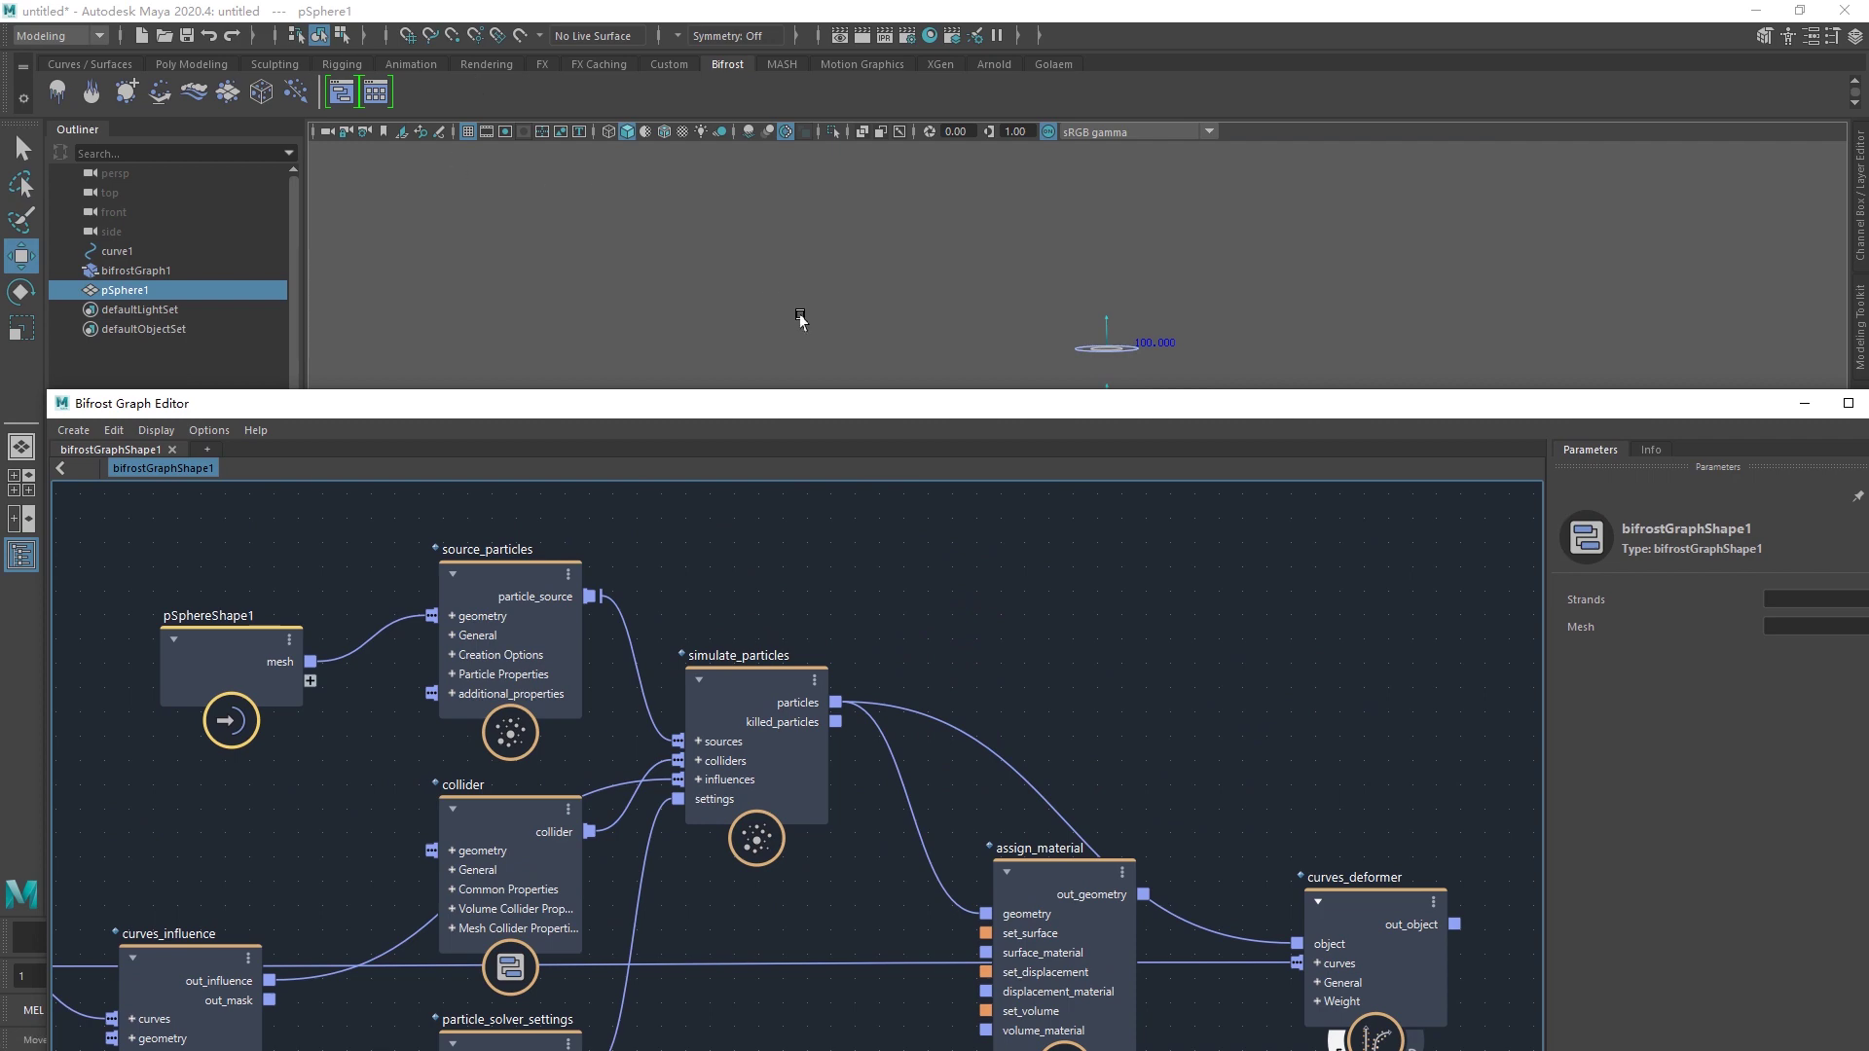
{"action": "key", "text": "space"}
{"action": "left_click", "coordinate": [808, 243]}
{"action": "left_click", "coordinate": [854, 497]}
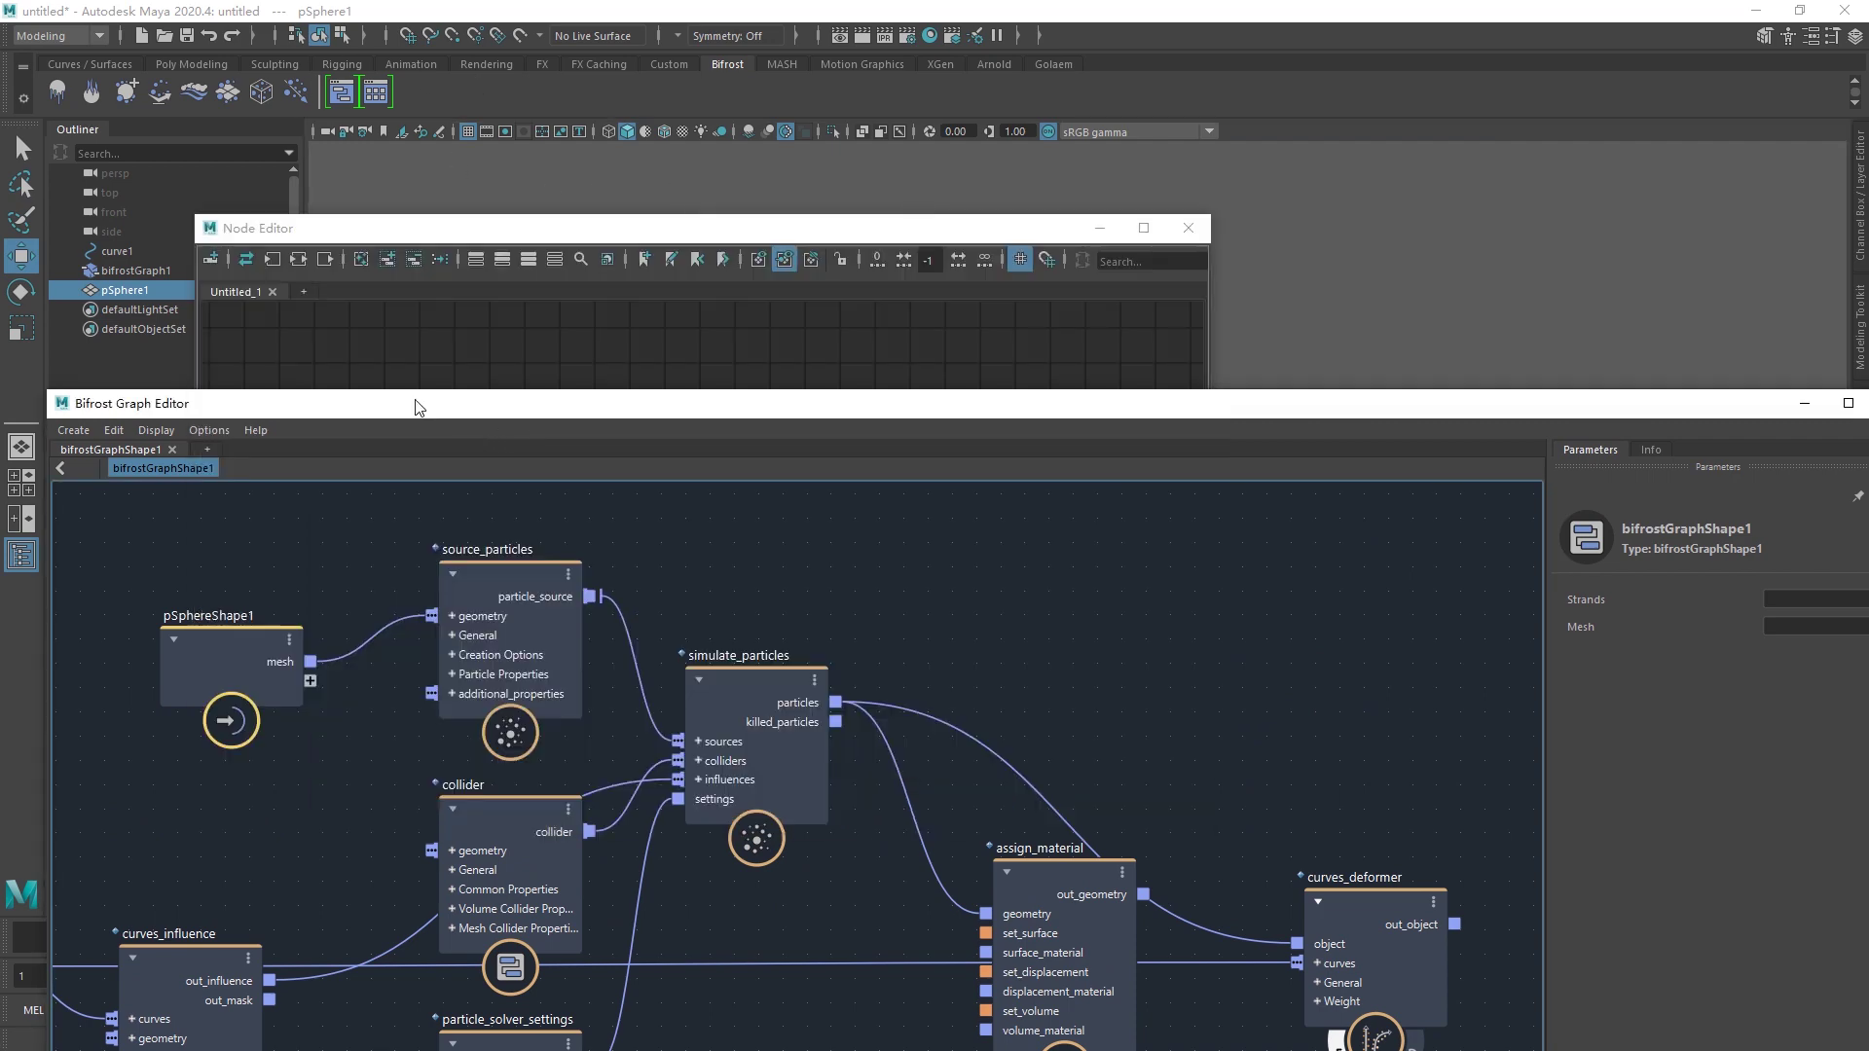
{"action": "left_click", "coordinate": [210, 259]}
{"action": "left_click", "coordinate": [244, 557]}
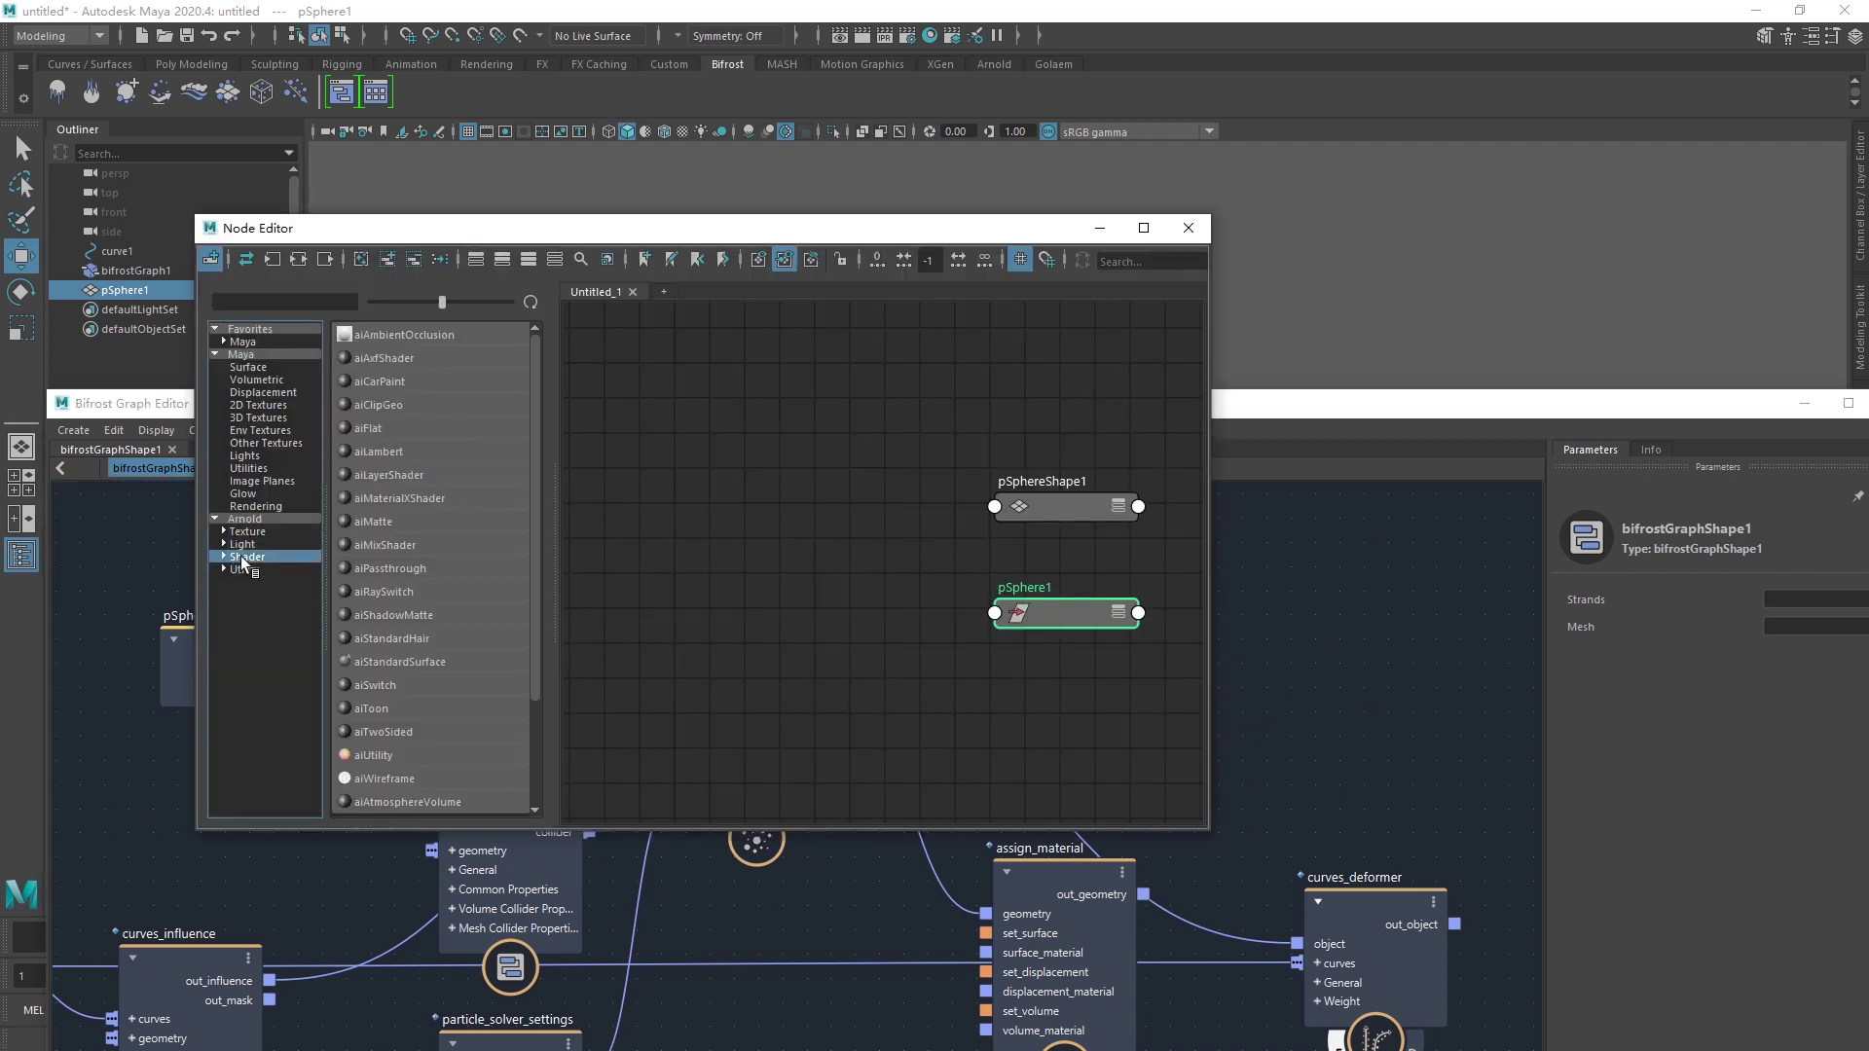
{"action": "mouse_move", "coordinate": [428, 659]}
{"action": "left_mouse_down"}
{"action": "mouse_move", "coordinate": [897, 594]}
{"action": "mouse_move", "coordinate": [951, 627]}
{"action": "left_mouse_up"}
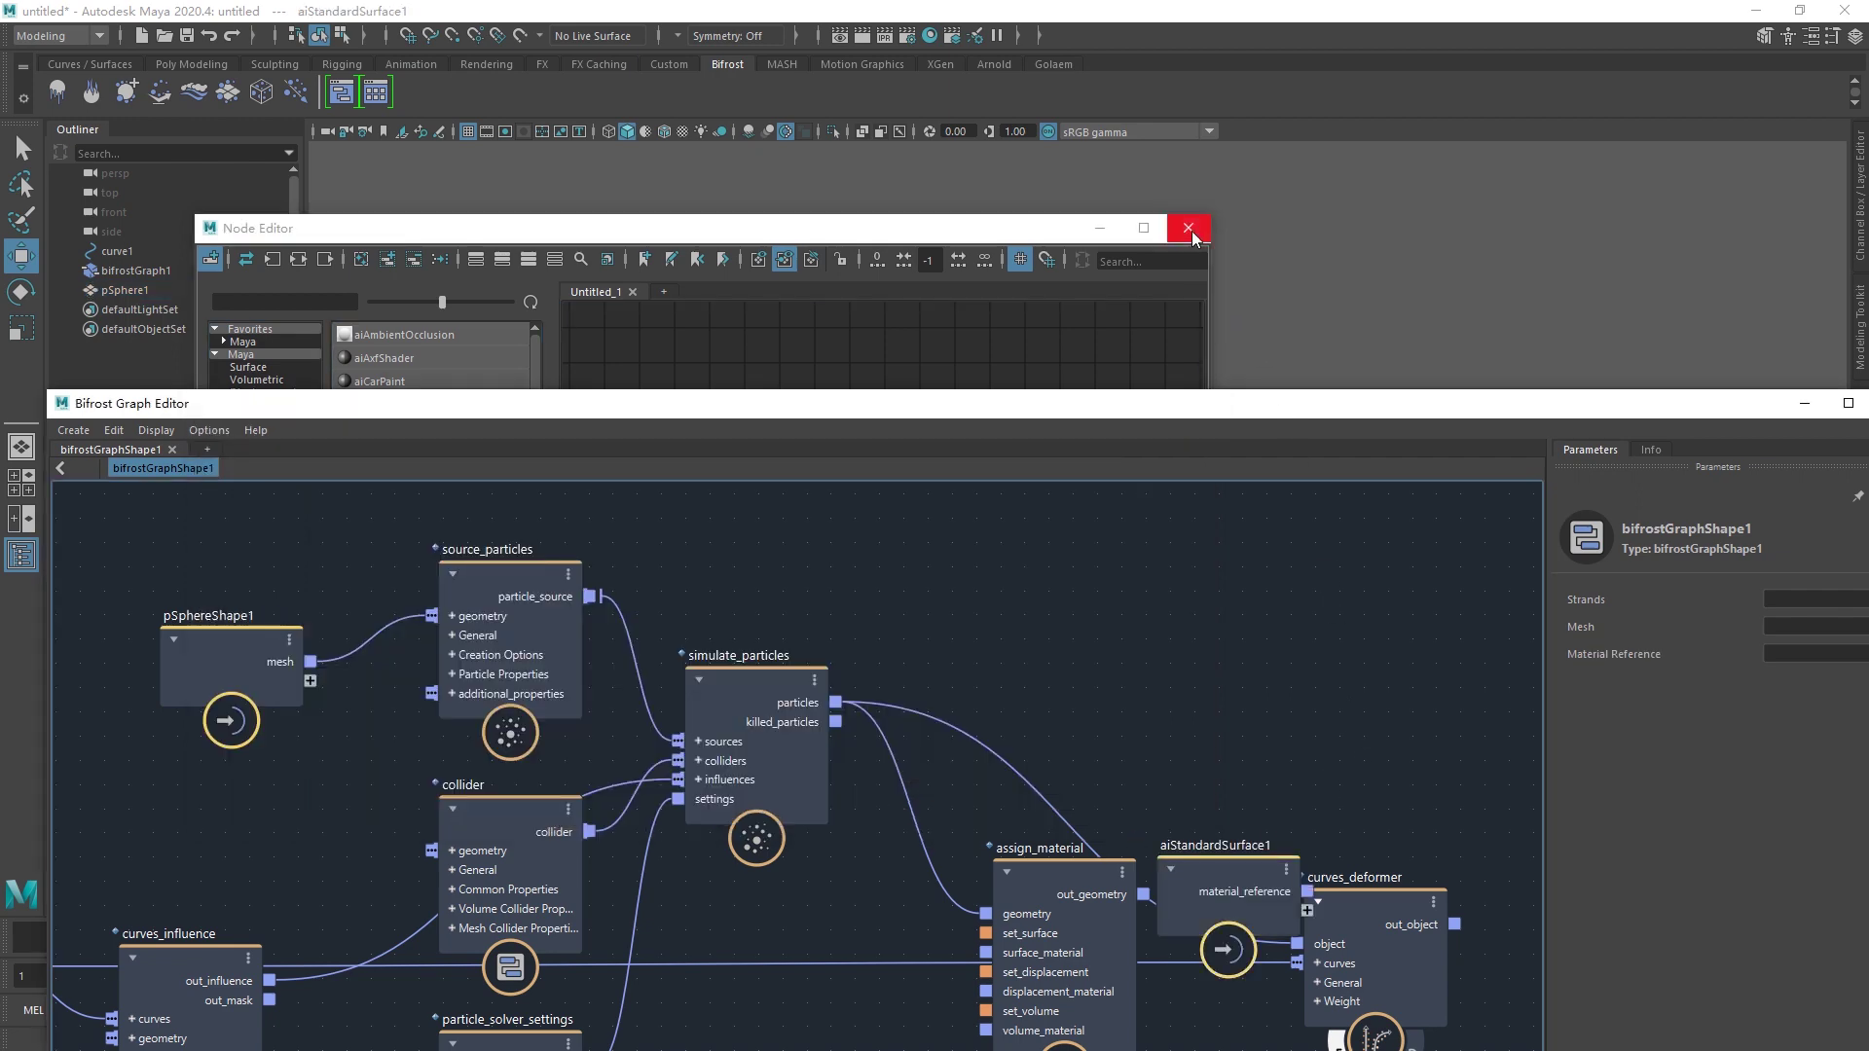
- Place aiStandardSurface1 below the other nodes and connect its material_reference to the surface_material input of assign_material
{"action": "left_click", "coordinate": [1188, 229]}
{"action": "double_click", "coordinate": [1165, 405]}
{"action": "left_click_drag", "start_coordinate": [1171, 518], "coordinate": [803, 857]}
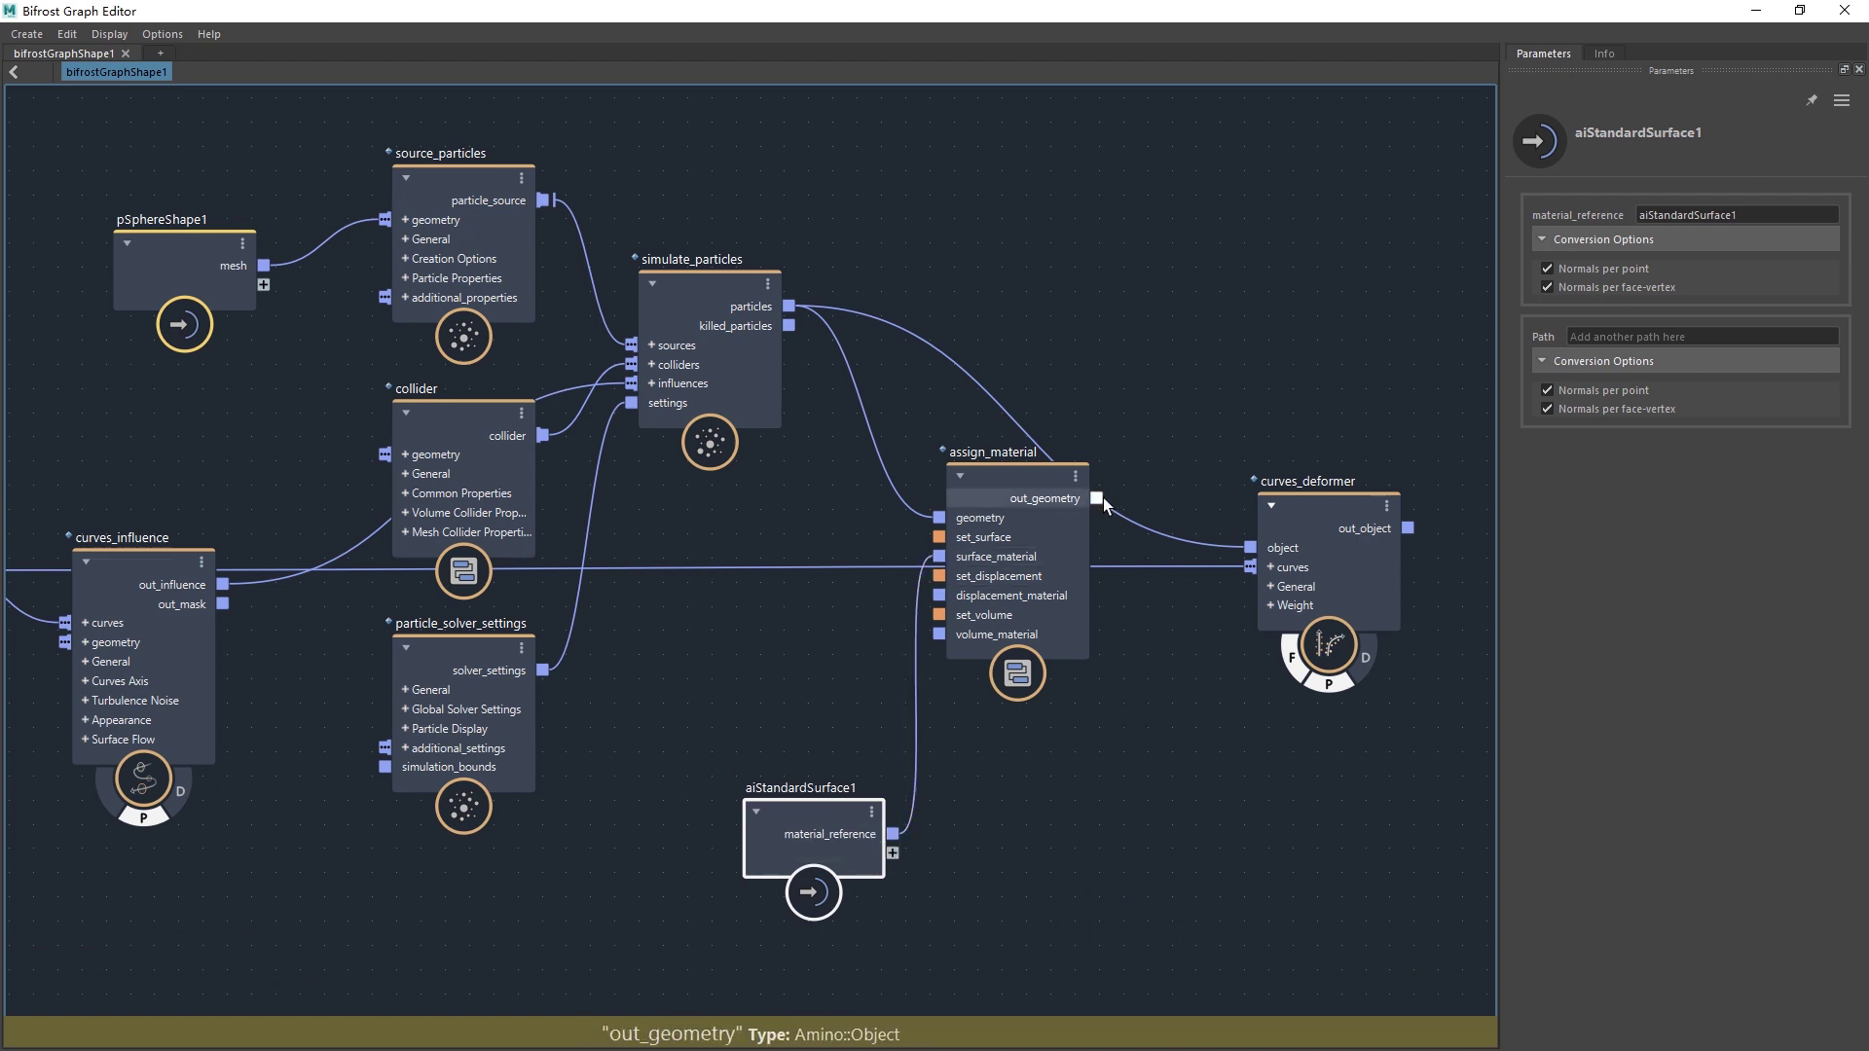
- Connect out_geometry of assign_material to the object input of curves_deformer, replacing the direct particles connection
{"action": "left_click_drag", "start_coordinate": [1097, 498], "coordinate": [1253, 565]}
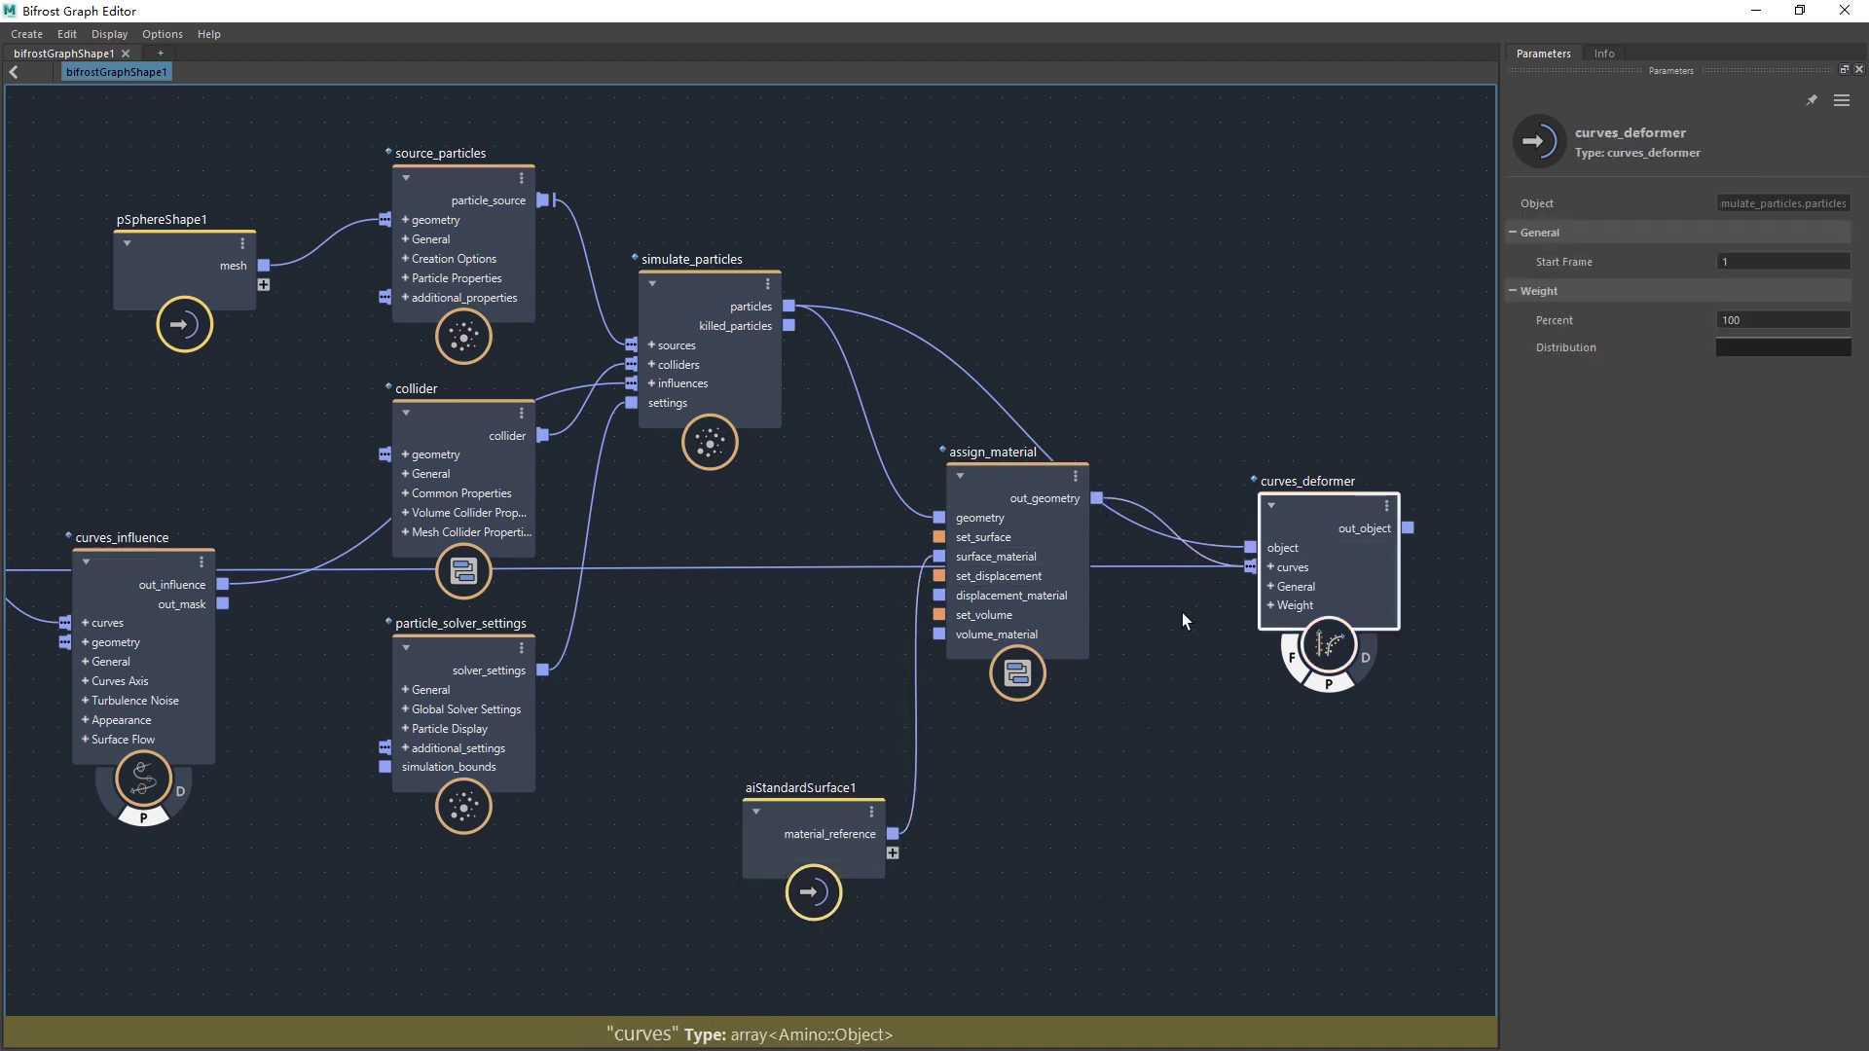
{"action": "middle_click_drag", "start_coordinate": [1182, 611], "coordinate": [1174, 614], "text": "alt"}
{"action": "left_click_drag", "start_coordinate": [1182, 548], "coordinate": [1248, 556]}
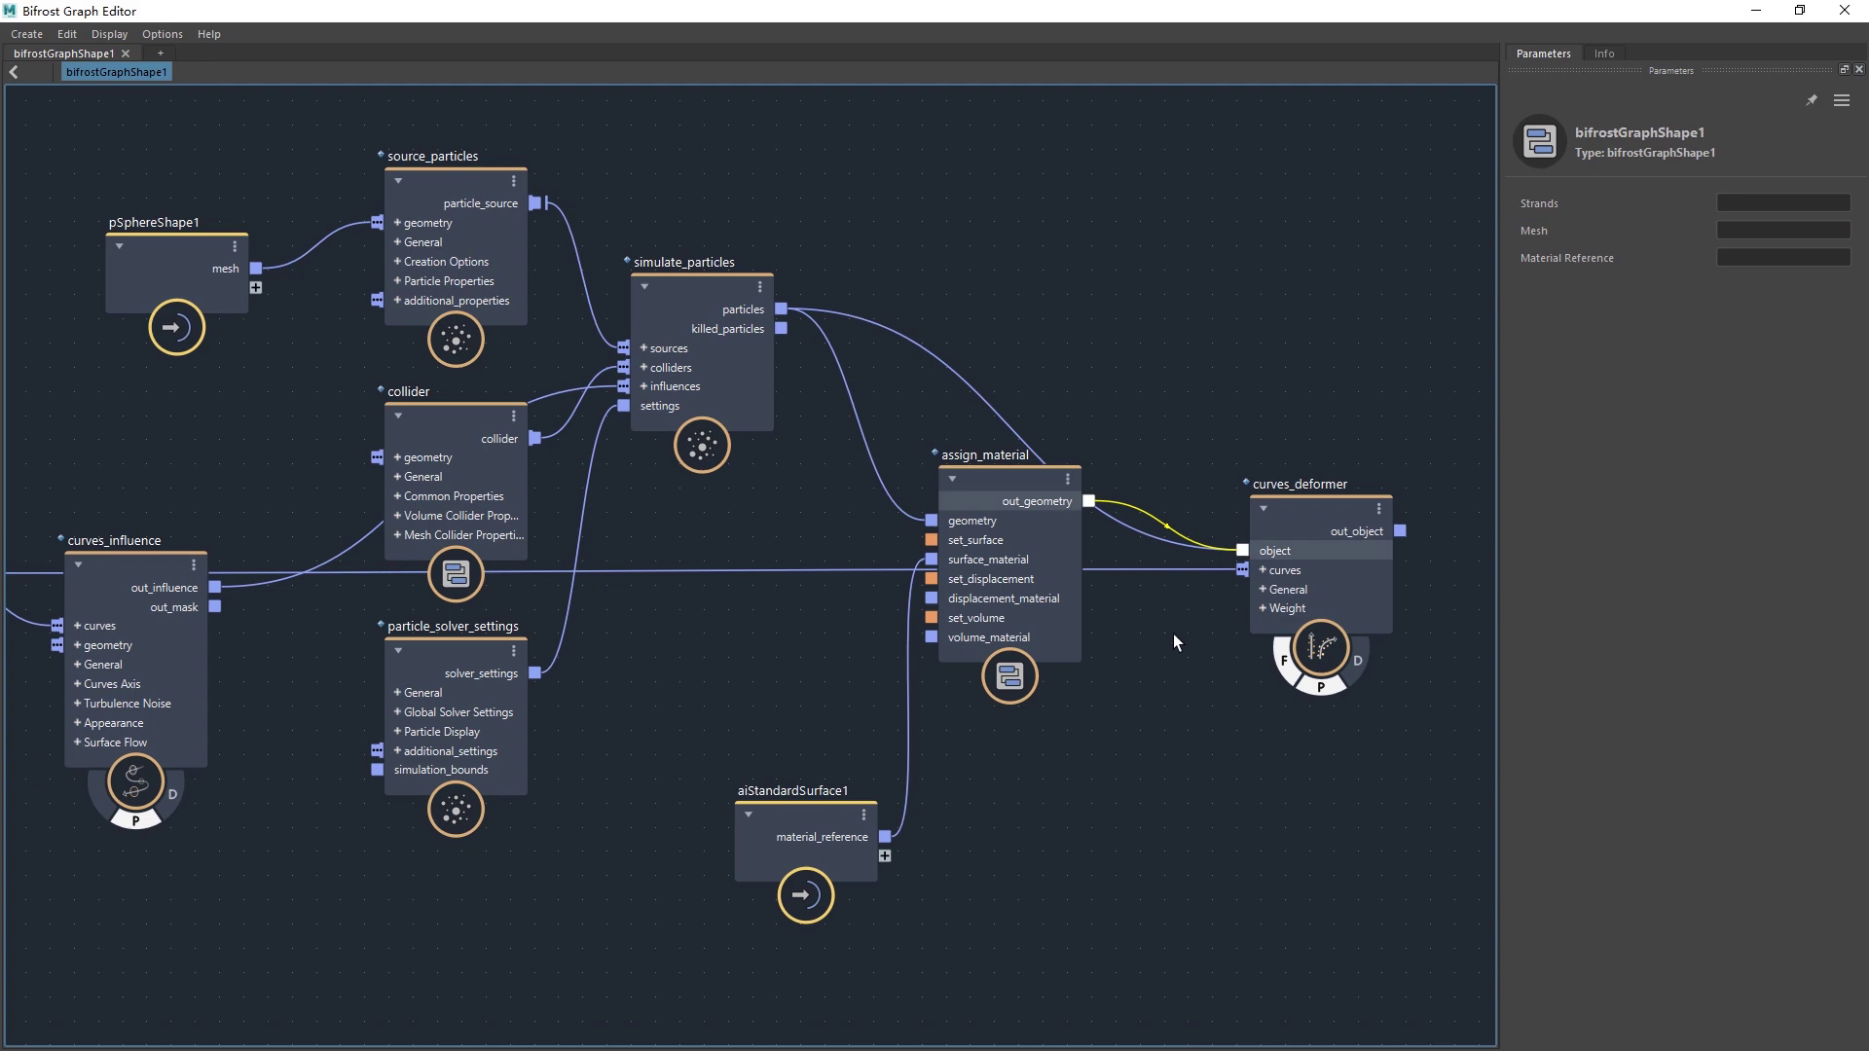
{"action": "left_click_drag", "start_coordinate": [1012, 557], "coordinate": [1005, 555]}
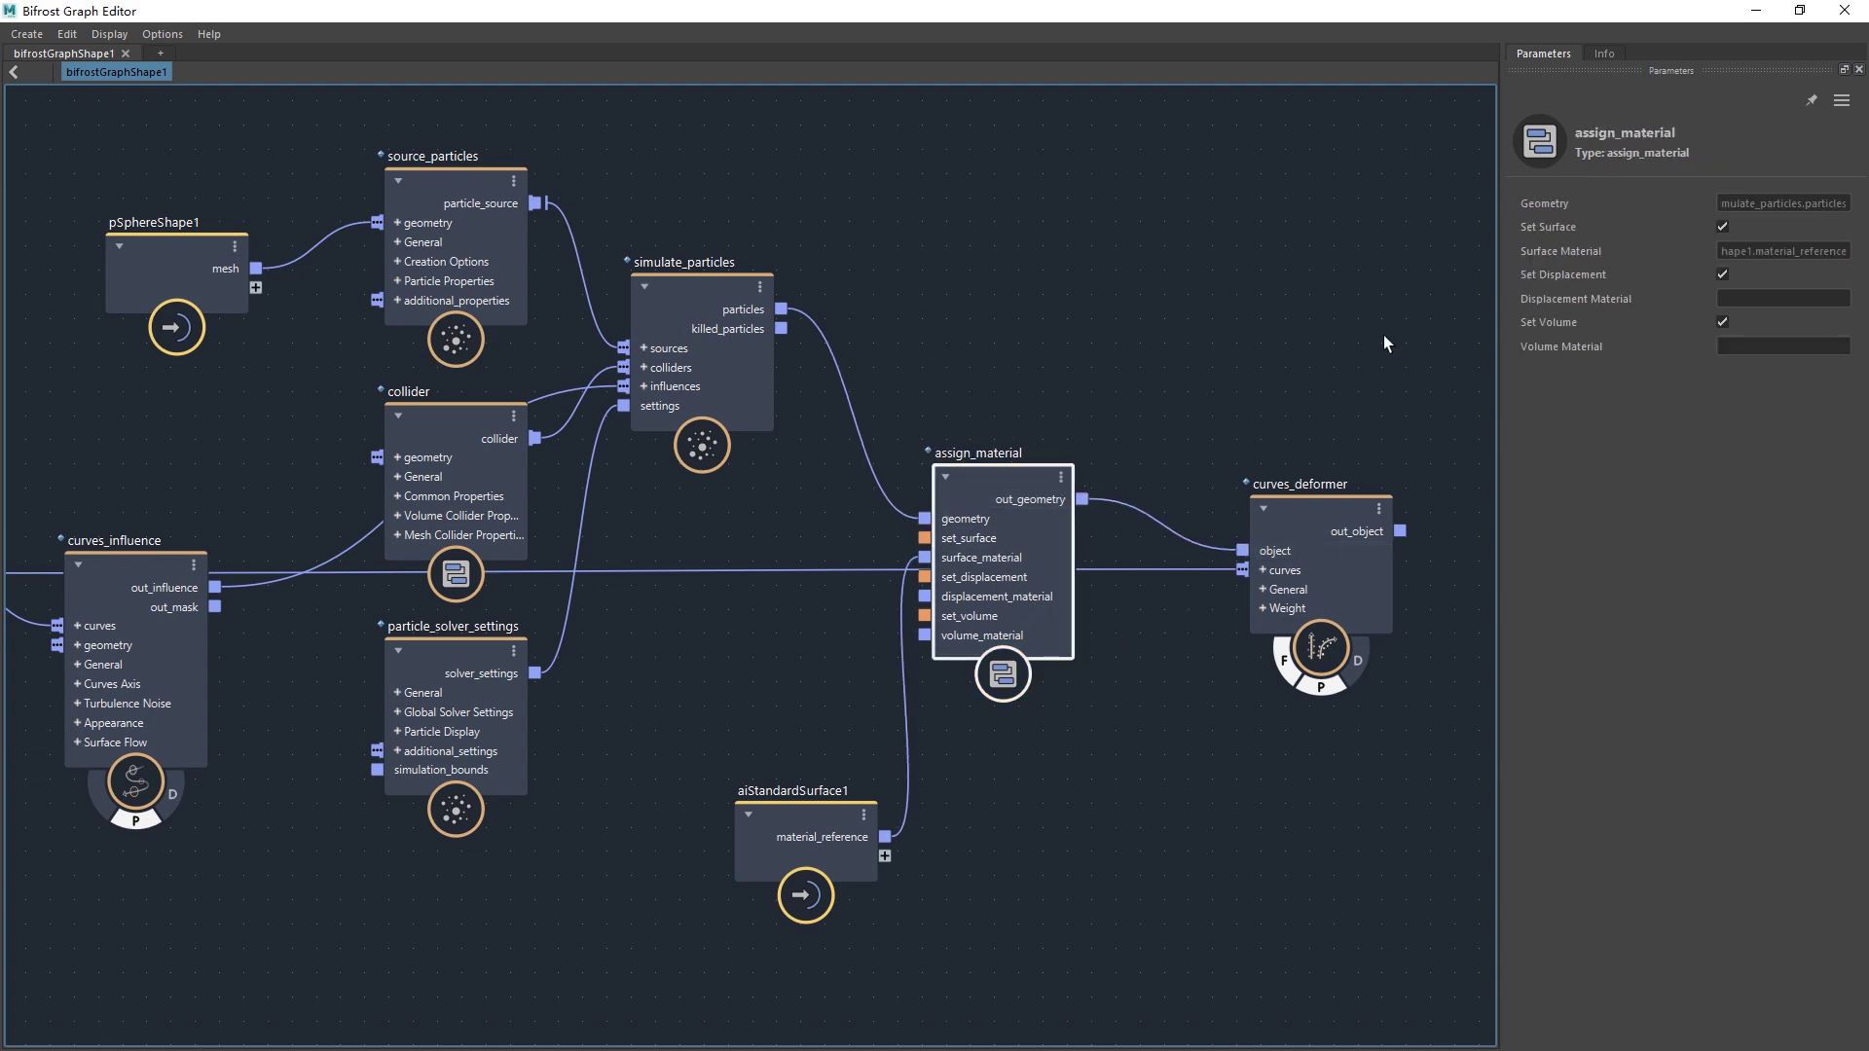
- Return to the viewport, play the simulation and stop it at frame 28
{"action": "left_click", "coordinate": [1834, 11]}
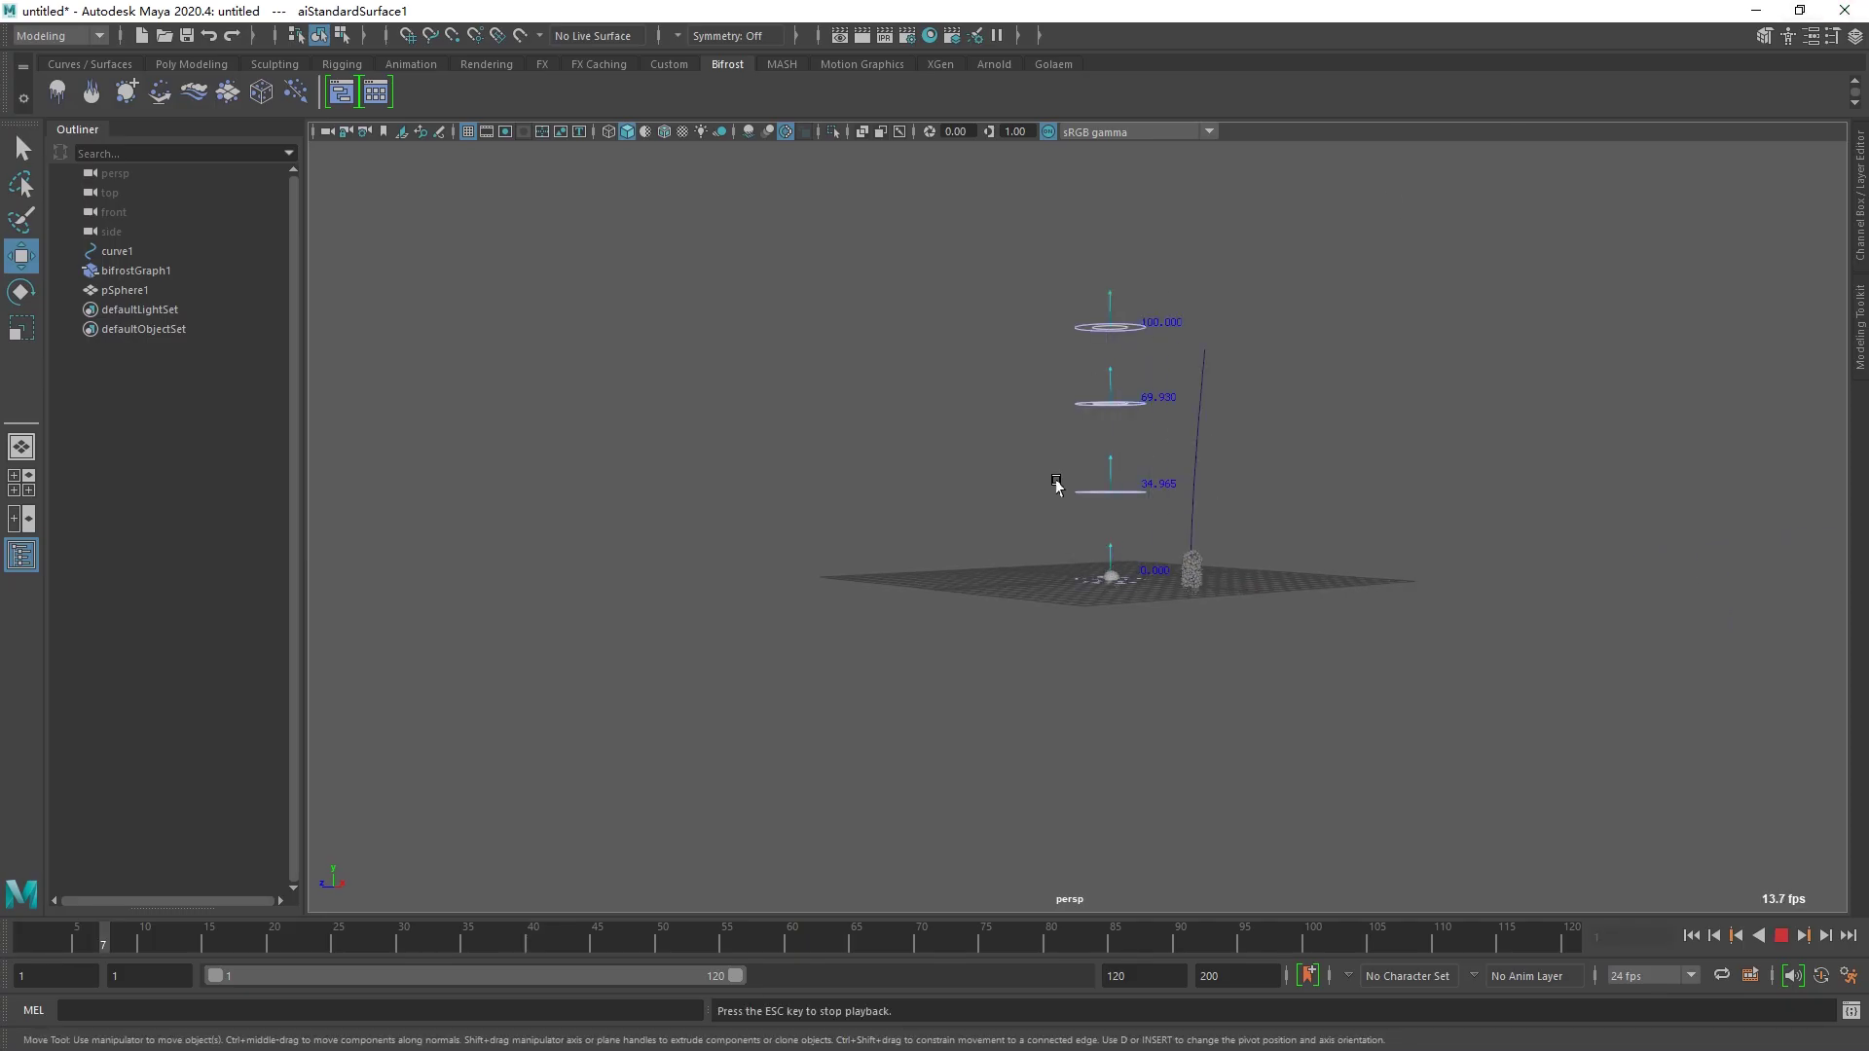
{"action": "right_click_drag", "start_coordinate": [1045, 542], "coordinate": [1105, 560], "text": "alt"}
{"action": "key", "text": "Escape"}
- Open the attributes of the aiStandardSurface1 shader and set its base color to cyan after trying green and yellow
{"action": "key", "text": "space"}
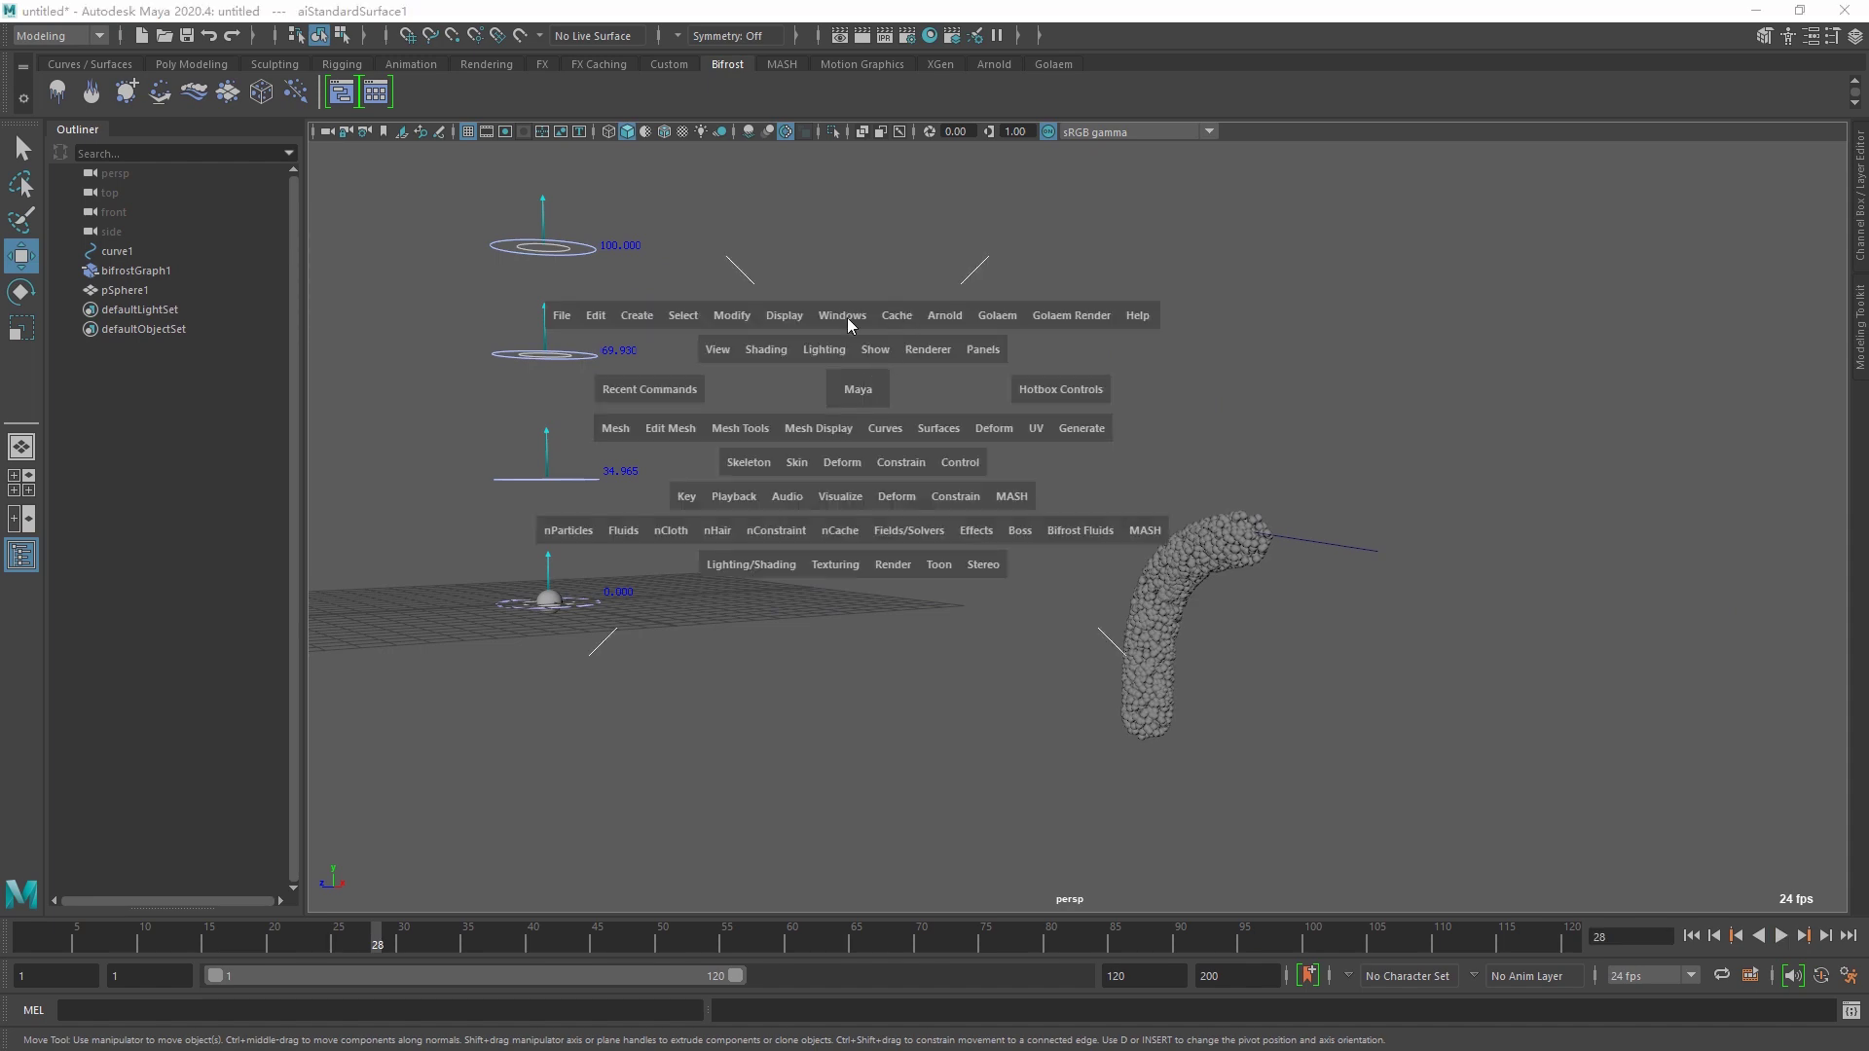
{"action": "left_click_drag", "start_coordinate": [847, 317], "coordinate": [891, 565]}
{"action": "double_click", "coordinate": [798, 614]}
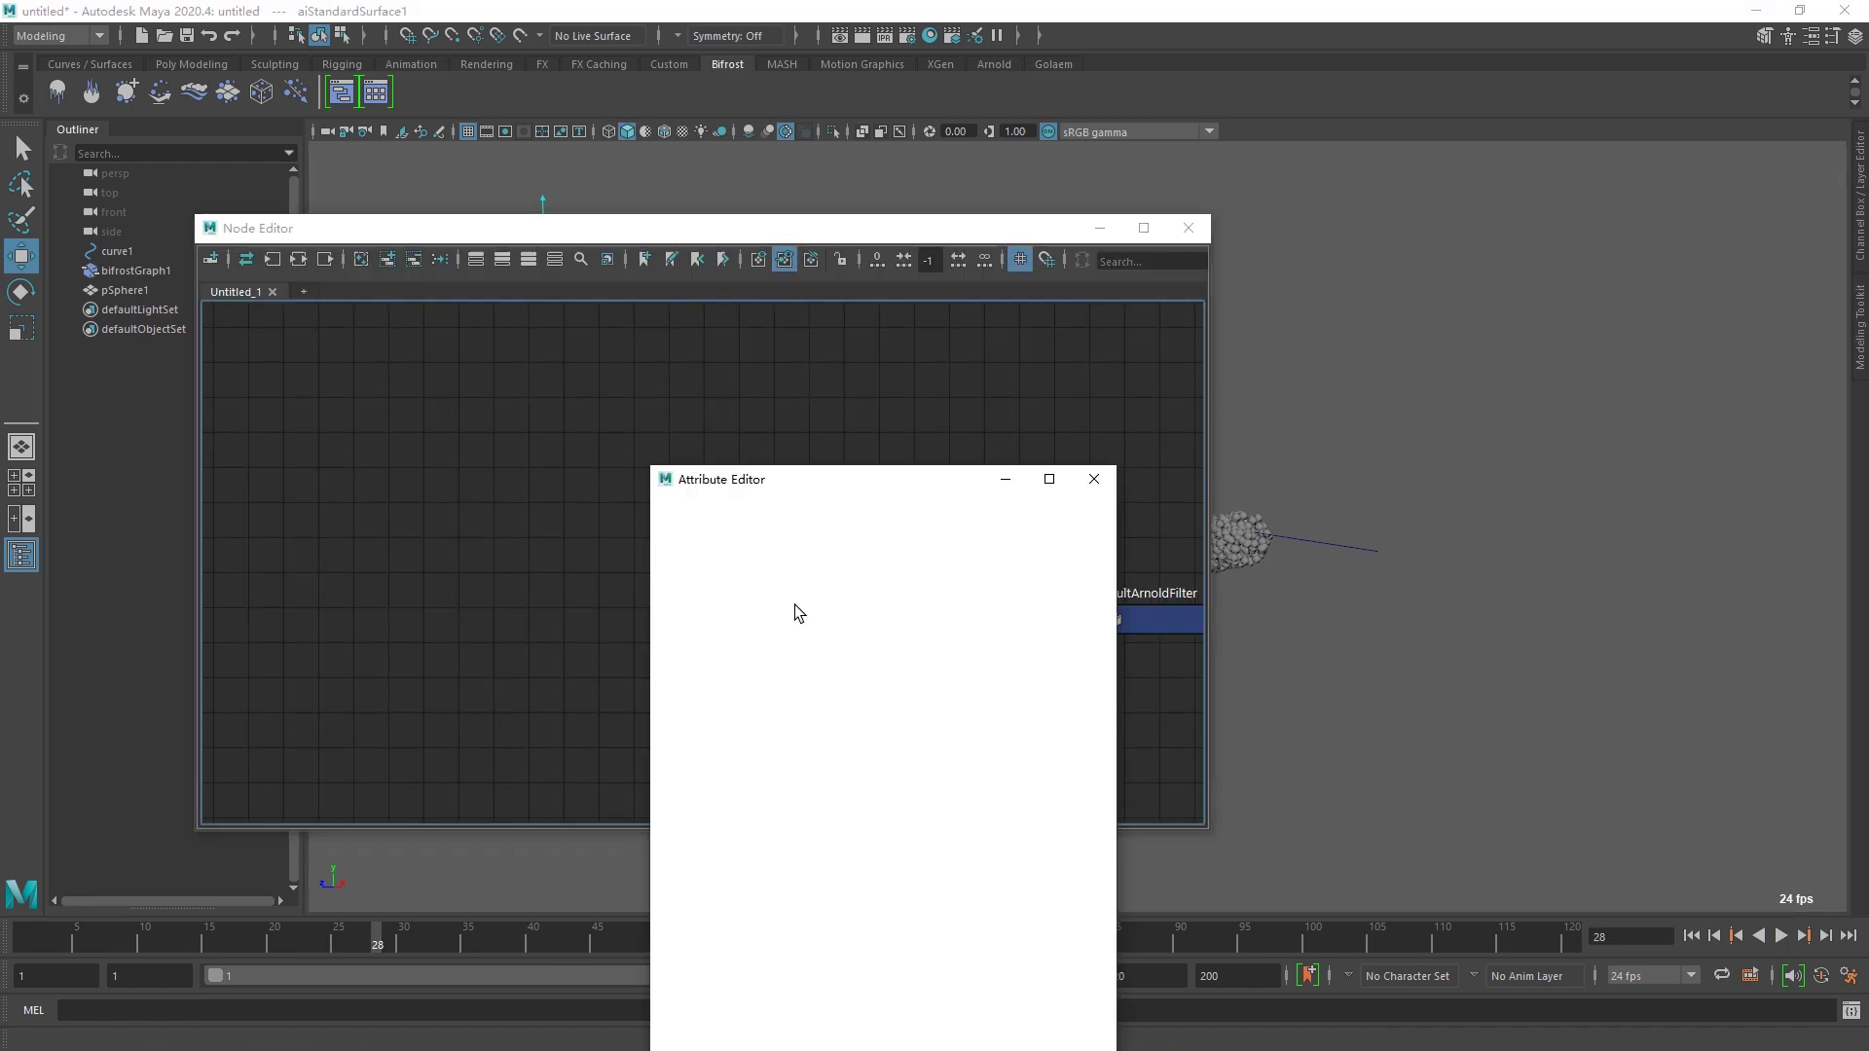
{"action": "left_click", "coordinate": [1099, 228]}
{"action": "left_click_drag", "start_coordinate": [959, 482], "coordinate": [1728, 191]}
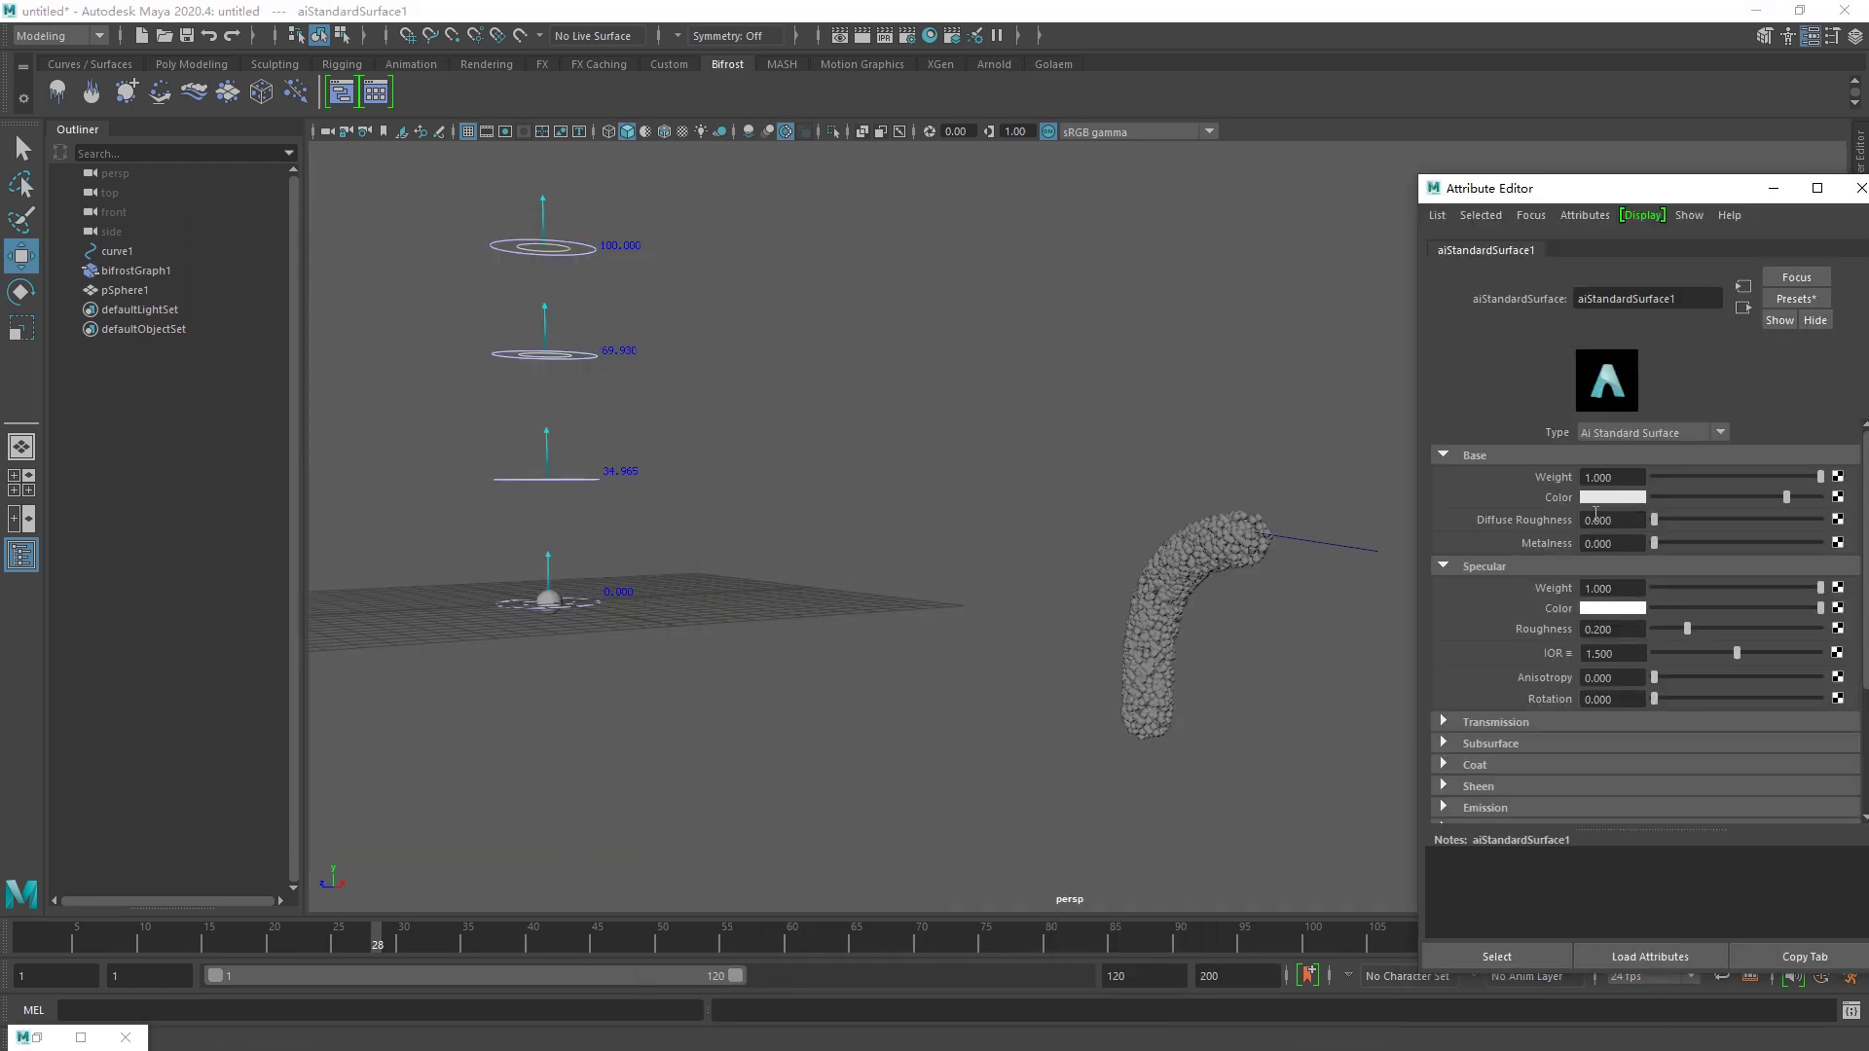
{"action": "left_click", "coordinate": [1608, 499]}
{"action": "left_click", "coordinate": [1585, 440]}
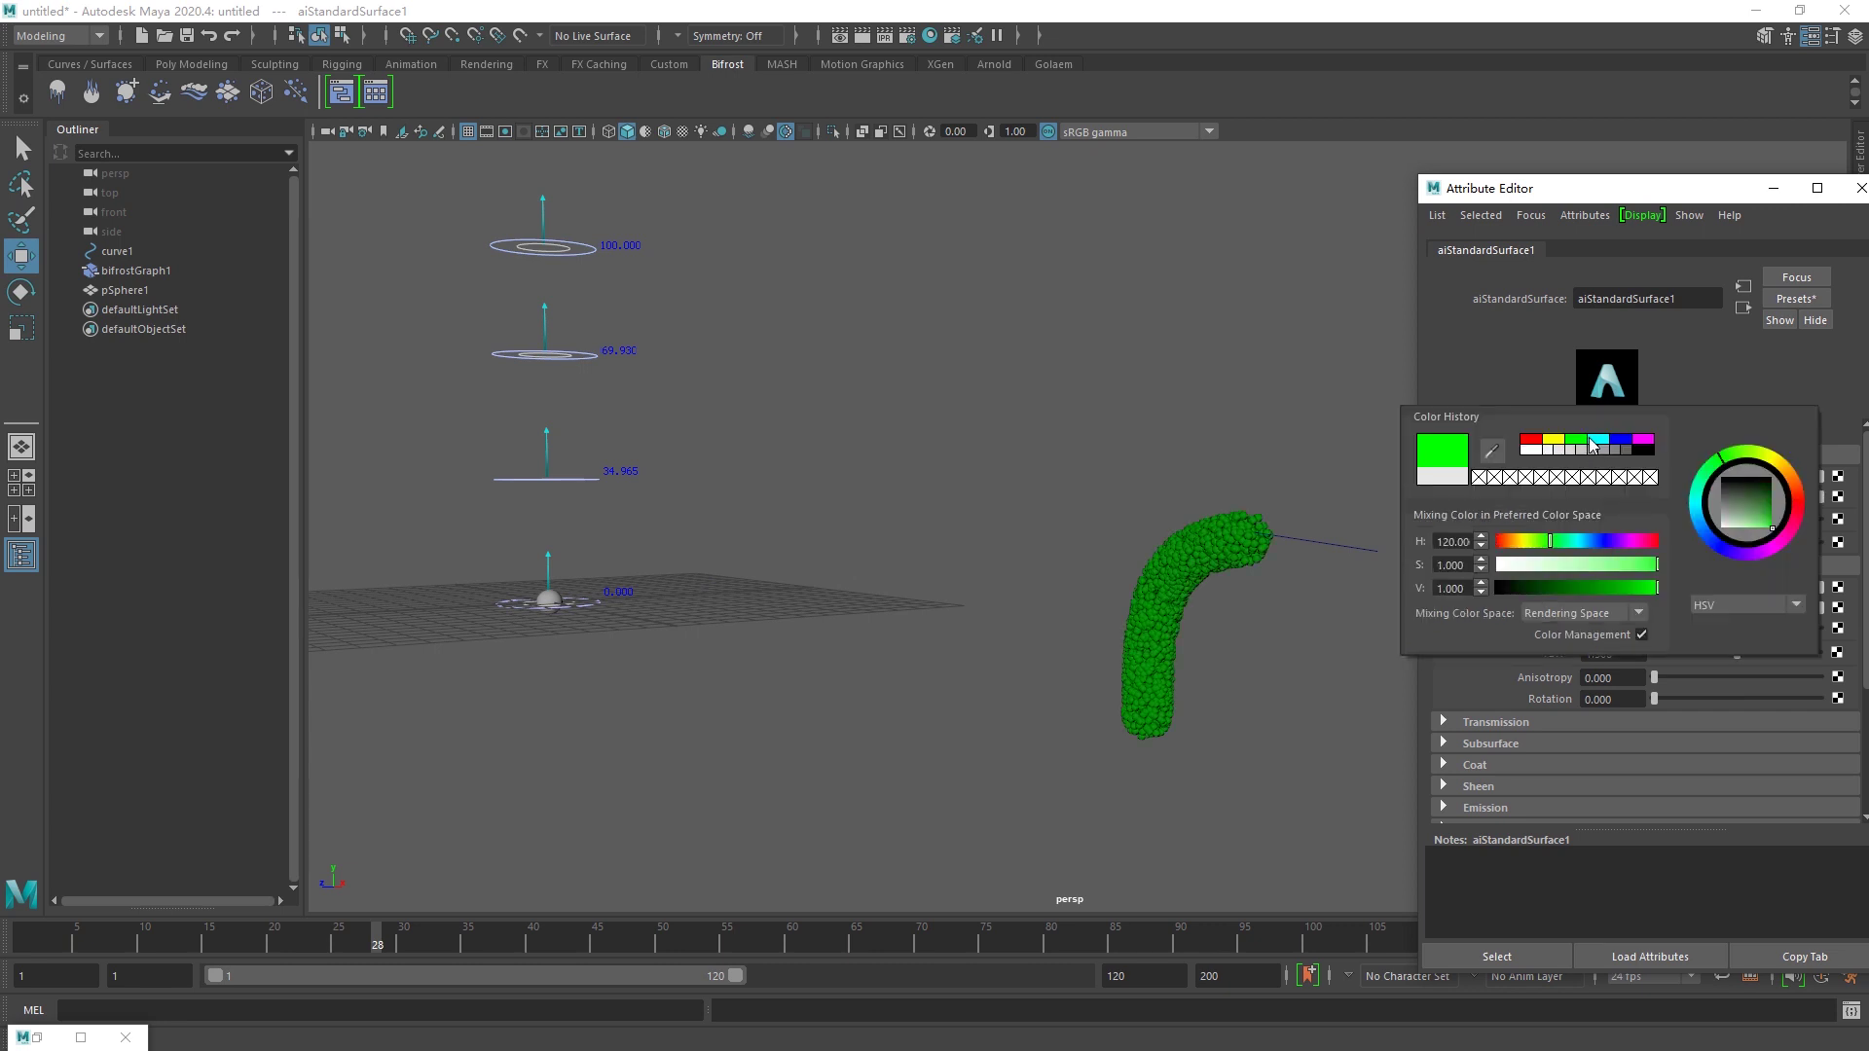
{"action": "left_click", "coordinate": [1557, 440]}
{"action": "left_click", "coordinate": [1601, 441]}
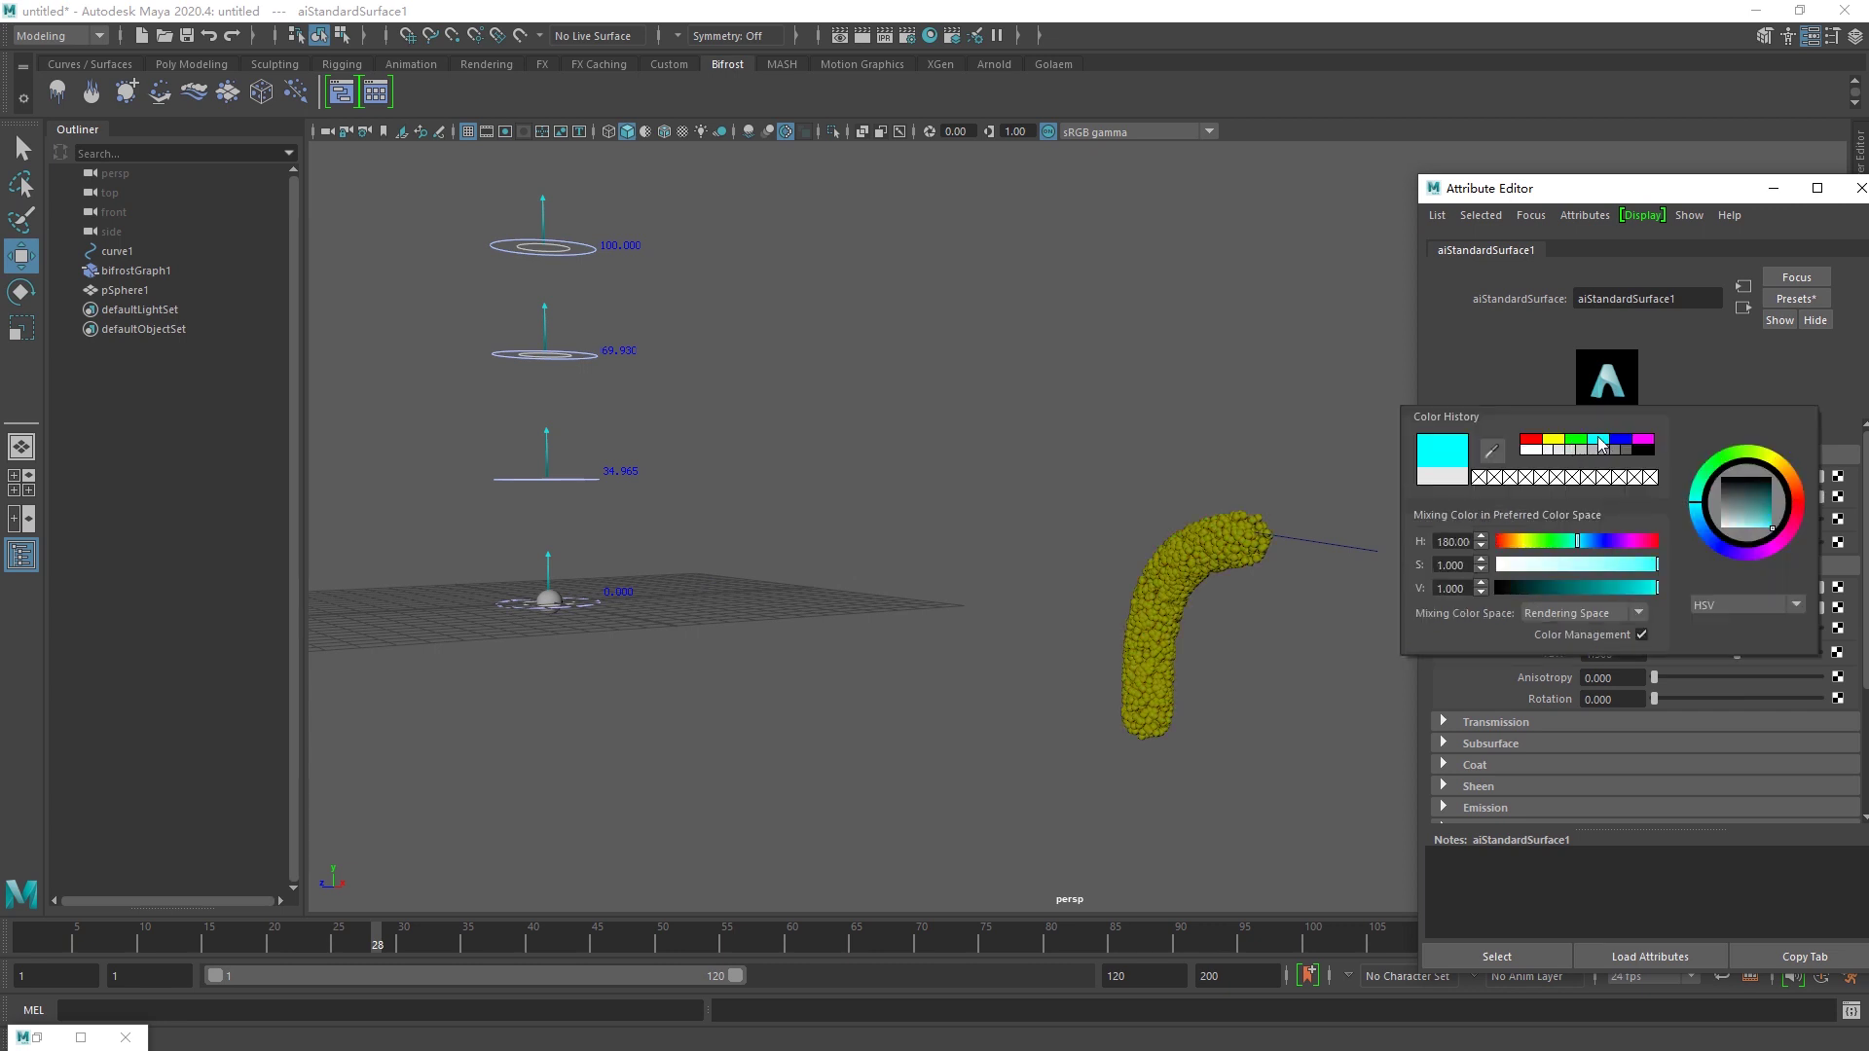
{"action": "left_click", "coordinate": [1860, 188]}
- Play the recolored simulation in two stretches while viewing the particles from different angles
{"action": "key", "text": "alt+v"}
{"action": "right_click_drag", "start_coordinate": [1246, 574], "coordinate": [1168, 555], "text": "alt"}
{"action": "left_click_drag", "start_coordinate": [1115, 490], "coordinate": [1097, 509], "text": "alt"}
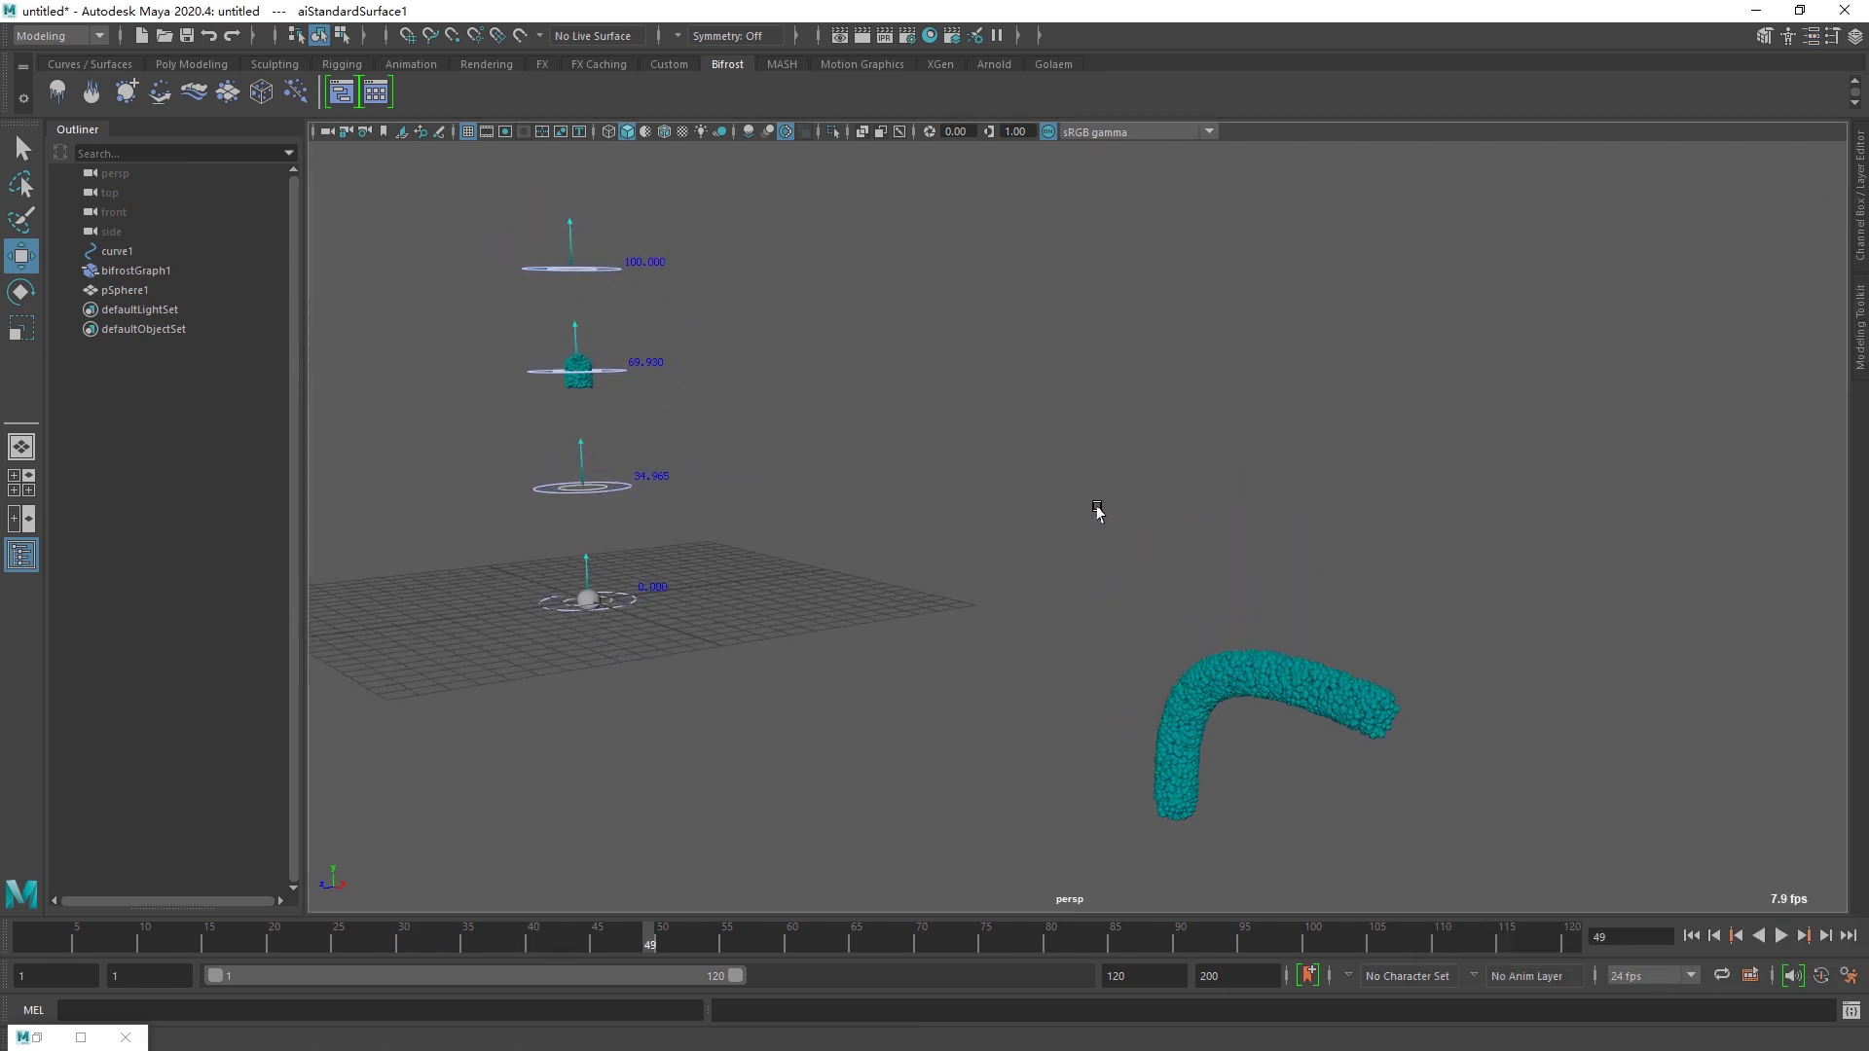
{"action": "key", "text": "alt+v"}
{"action": "middle_click_drag", "start_coordinate": [1154, 595], "coordinate": [1134, 523], "text": "alt"}
{"action": "left_click_drag", "start_coordinate": [1134, 523], "coordinate": [1019, 548], "text": "alt"}
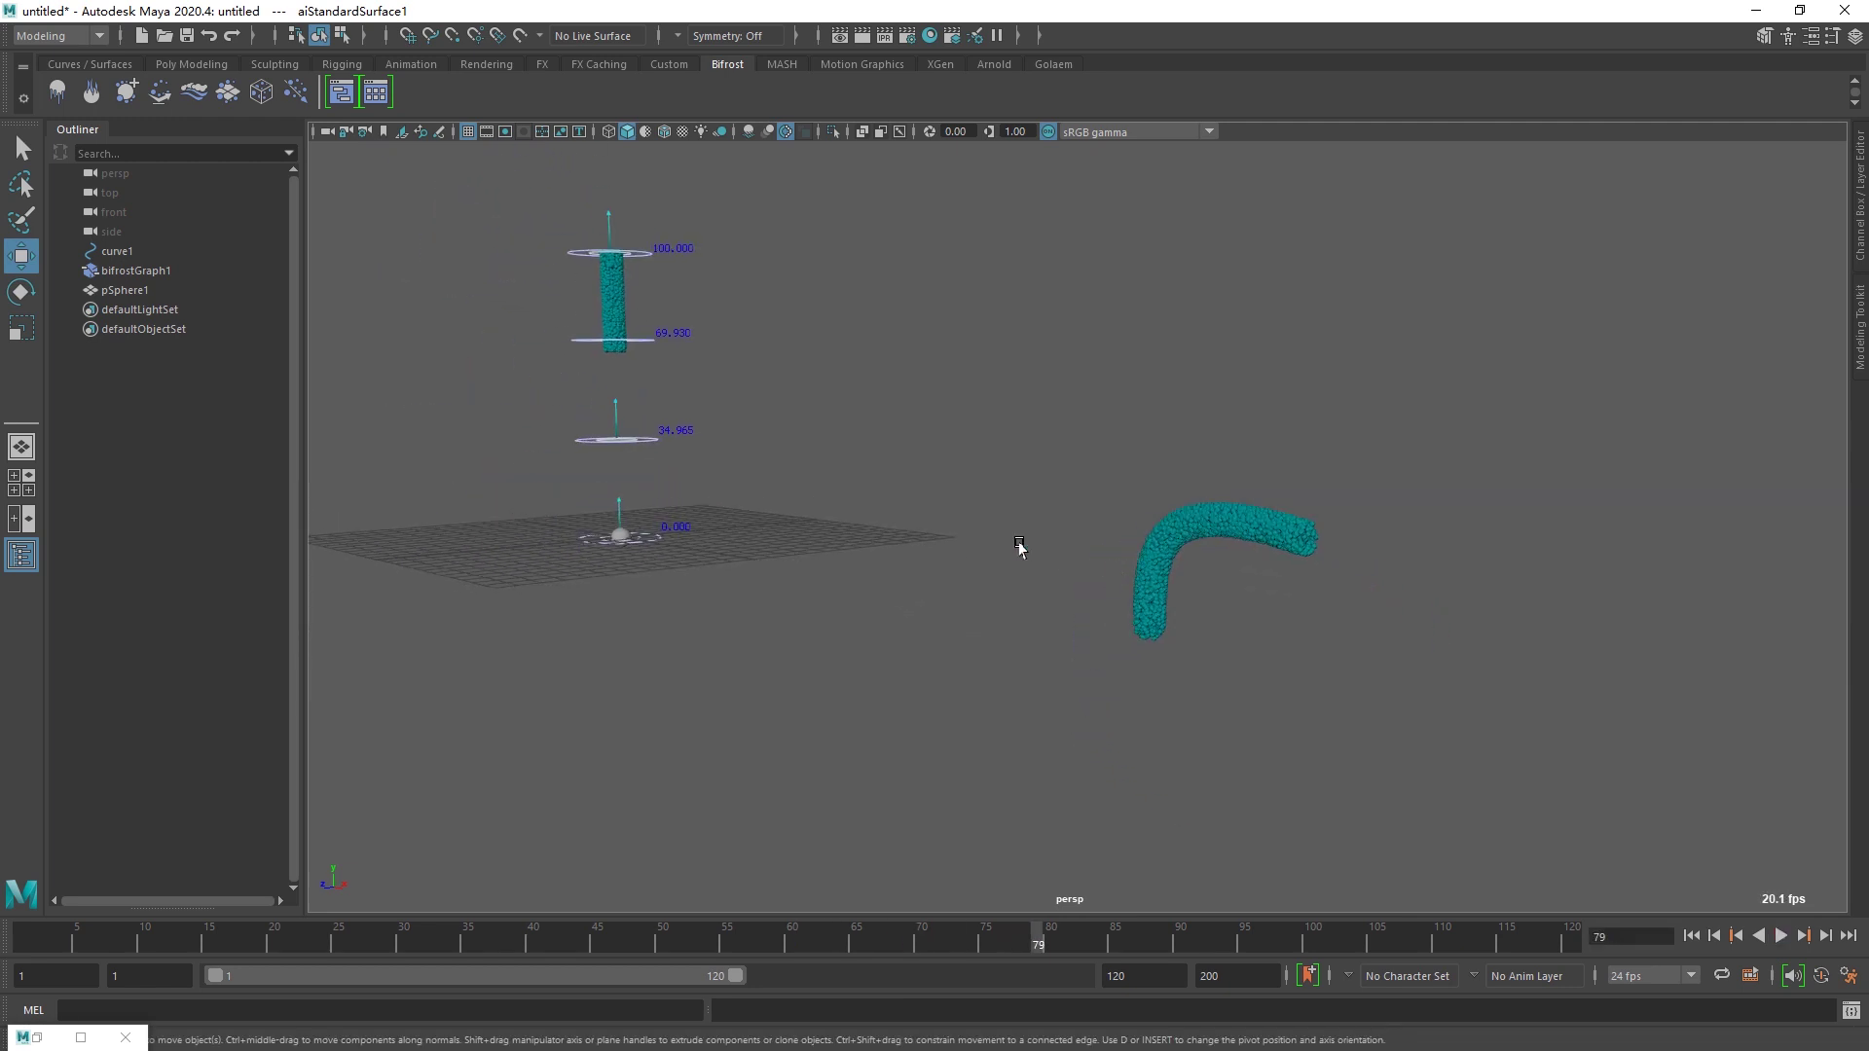
- Select curve1, continue playing the simulation to frame 88, and replay it from the first frame
{"action": "left_click", "coordinate": [146, 251]}
{"action": "scroll", "coordinate": [1038, 534], "scroll_direction": "up", "scroll_amount": 5}
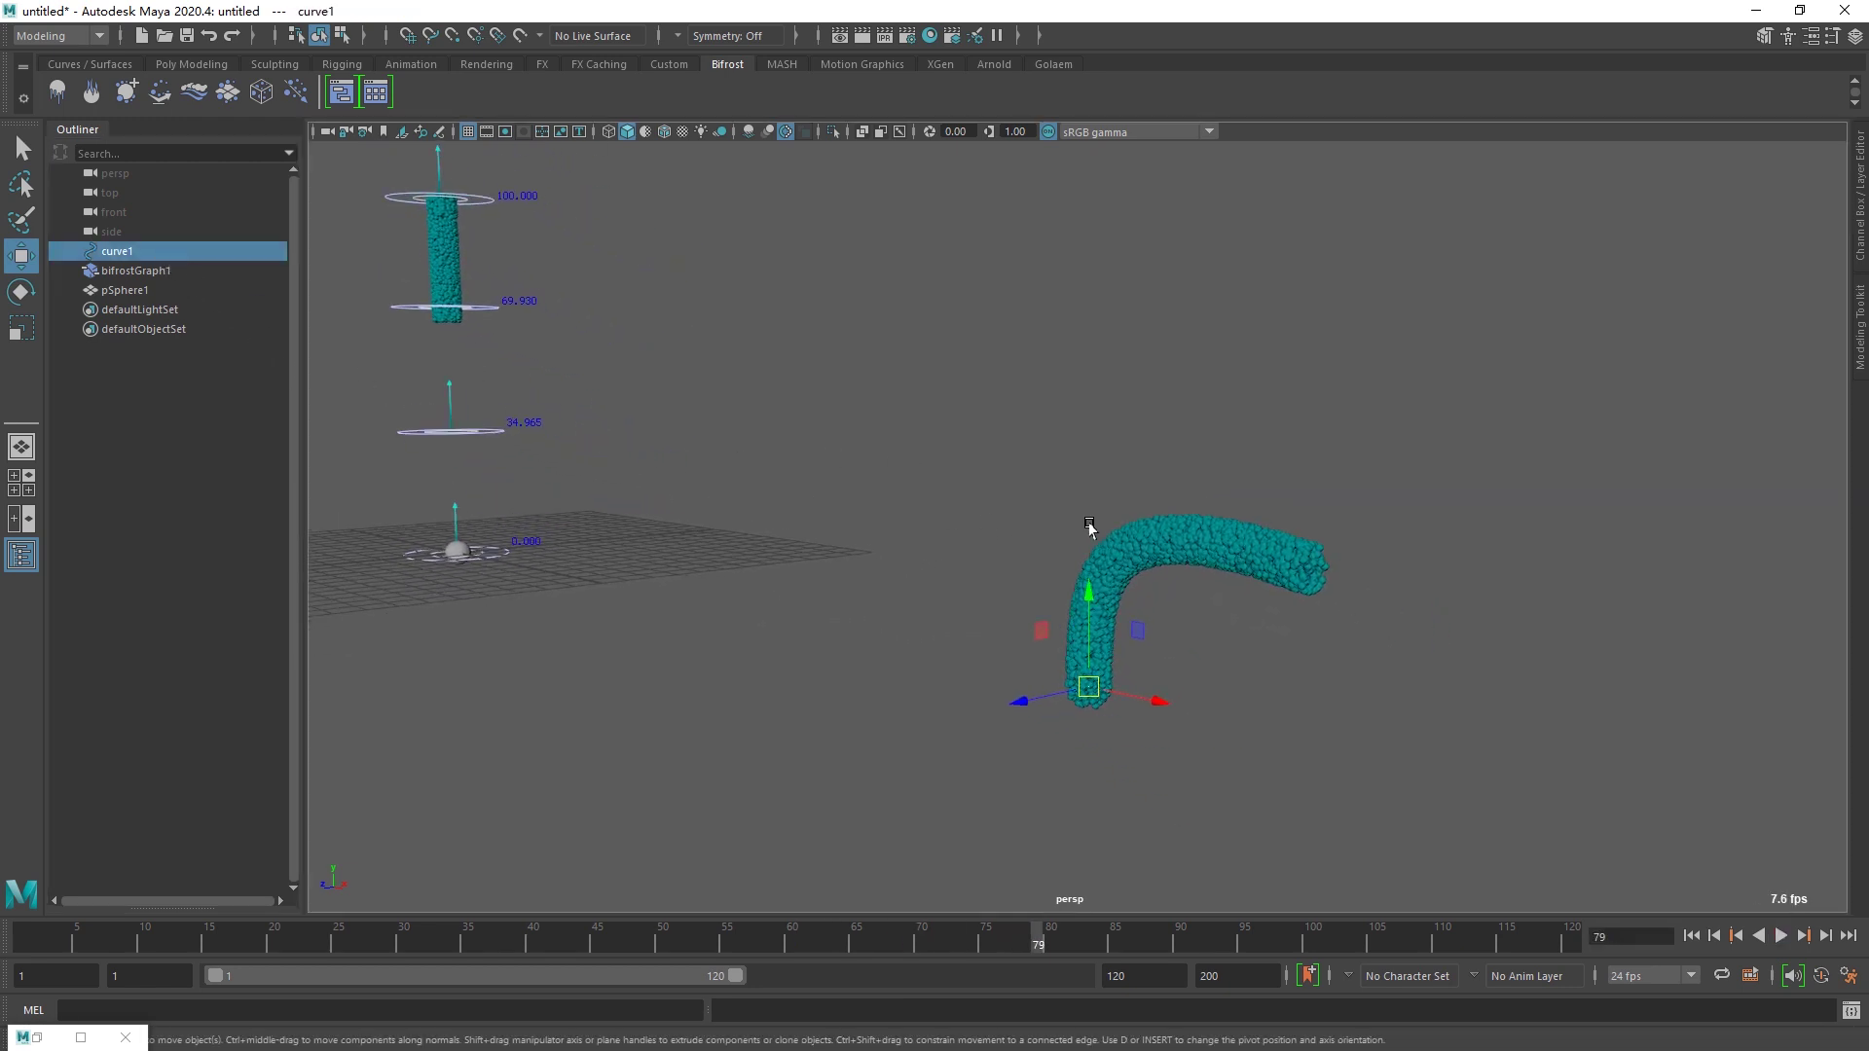
{"action": "key", "text": "alt+v"}
{"action": "key", "text": "alt+v"}
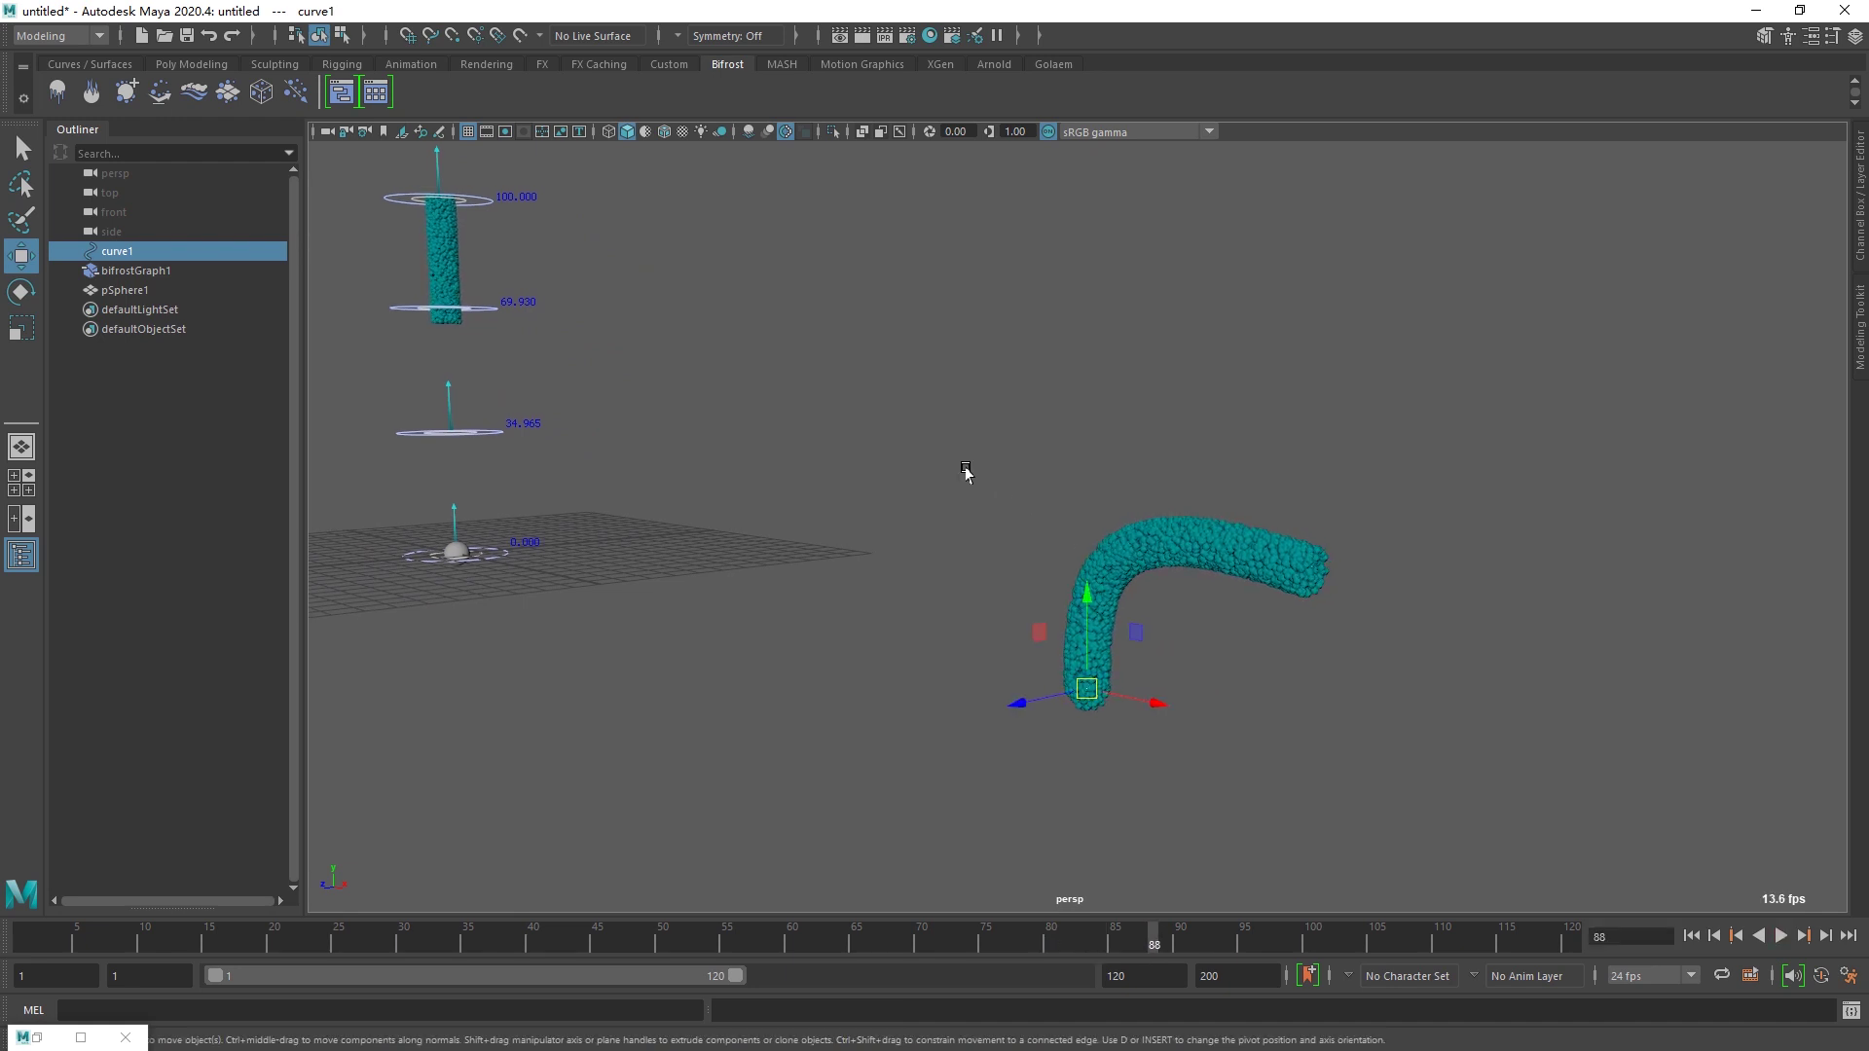
{"action": "key", "text": "alt+shift+v"}
{"action": "key", "text": "alt+v"}
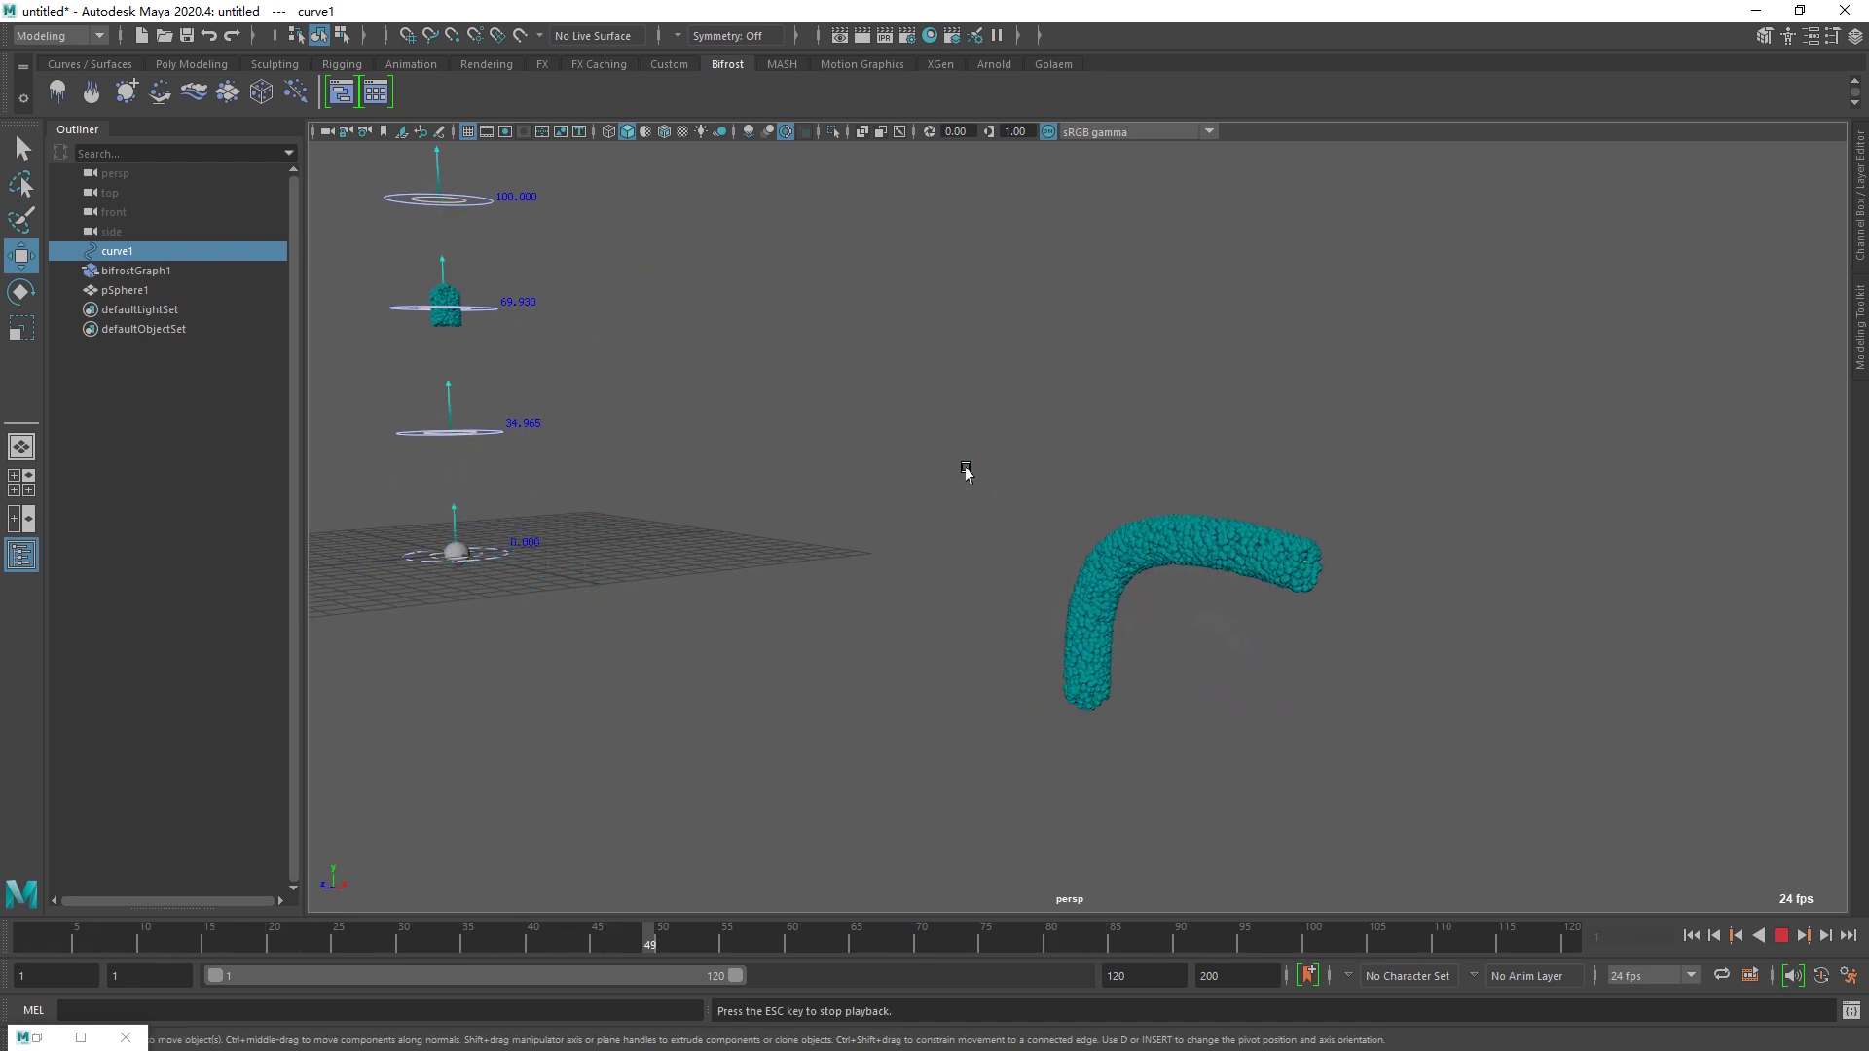
{"action": "key", "text": "alt+v"}
- Replay the simulation from the start, stop at frame 46 and frame the bent particle tube close up
{"action": "key", "text": "alt+shift+v"}
{"action": "key", "text": "alt+v"}
{"action": "left_click_drag", "start_coordinate": [1018, 503], "coordinate": [1217, 528], "text": "alt"}
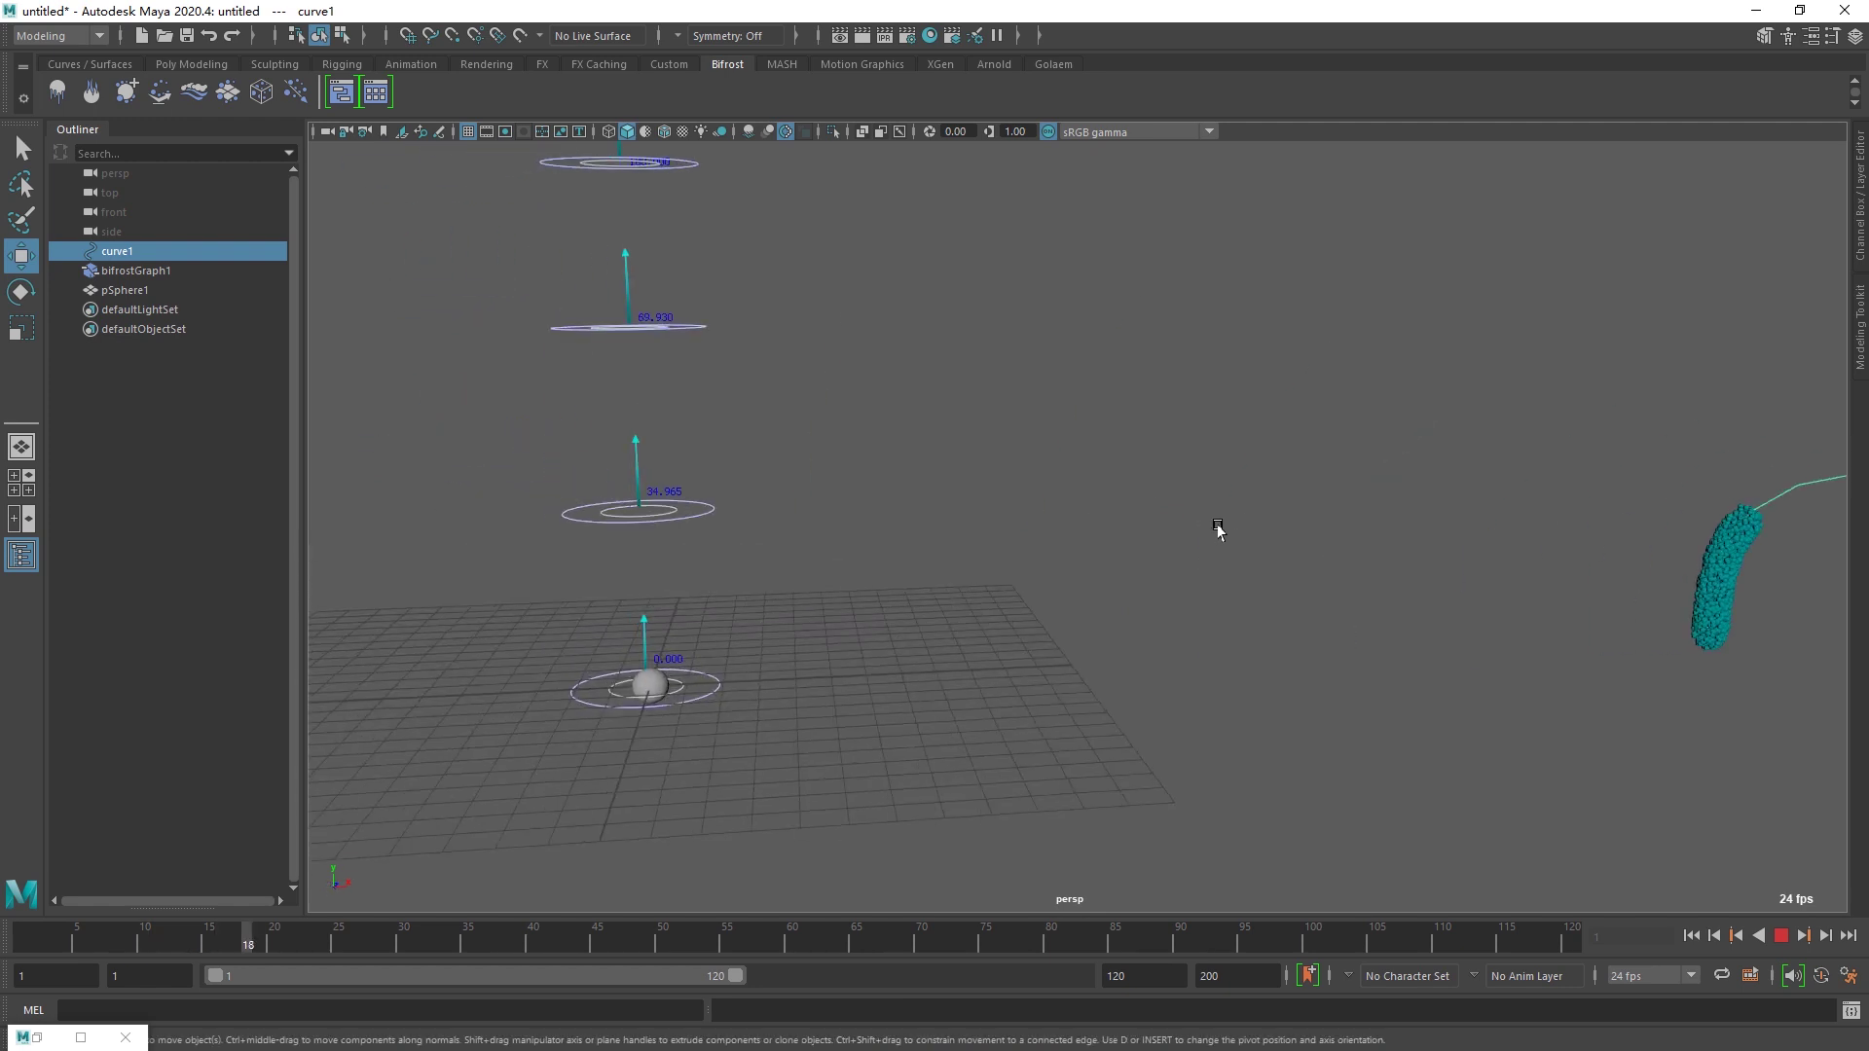
{"action": "middle_click_drag", "start_coordinate": [1217, 528], "coordinate": [768, 513], "text": "alt"}
{"action": "right_click_drag", "start_coordinate": [768, 513], "coordinate": [1645, 574], "text": "alt"}
{"action": "key", "text": "alt+v"}
{"action": "middle_click_drag", "start_coordinate": [1645, 574], "coordinate": [1152, 609], "text": "alt"}
{"action": "right_click_drag", "start_coordinate": [973, 623], "coordinate": [1056, 623], "text": "alt"}
{"action": "middle_click_drag", "start_coordinate": [1056, 623], "coordinate": [1153, 589], "text": "alt"}
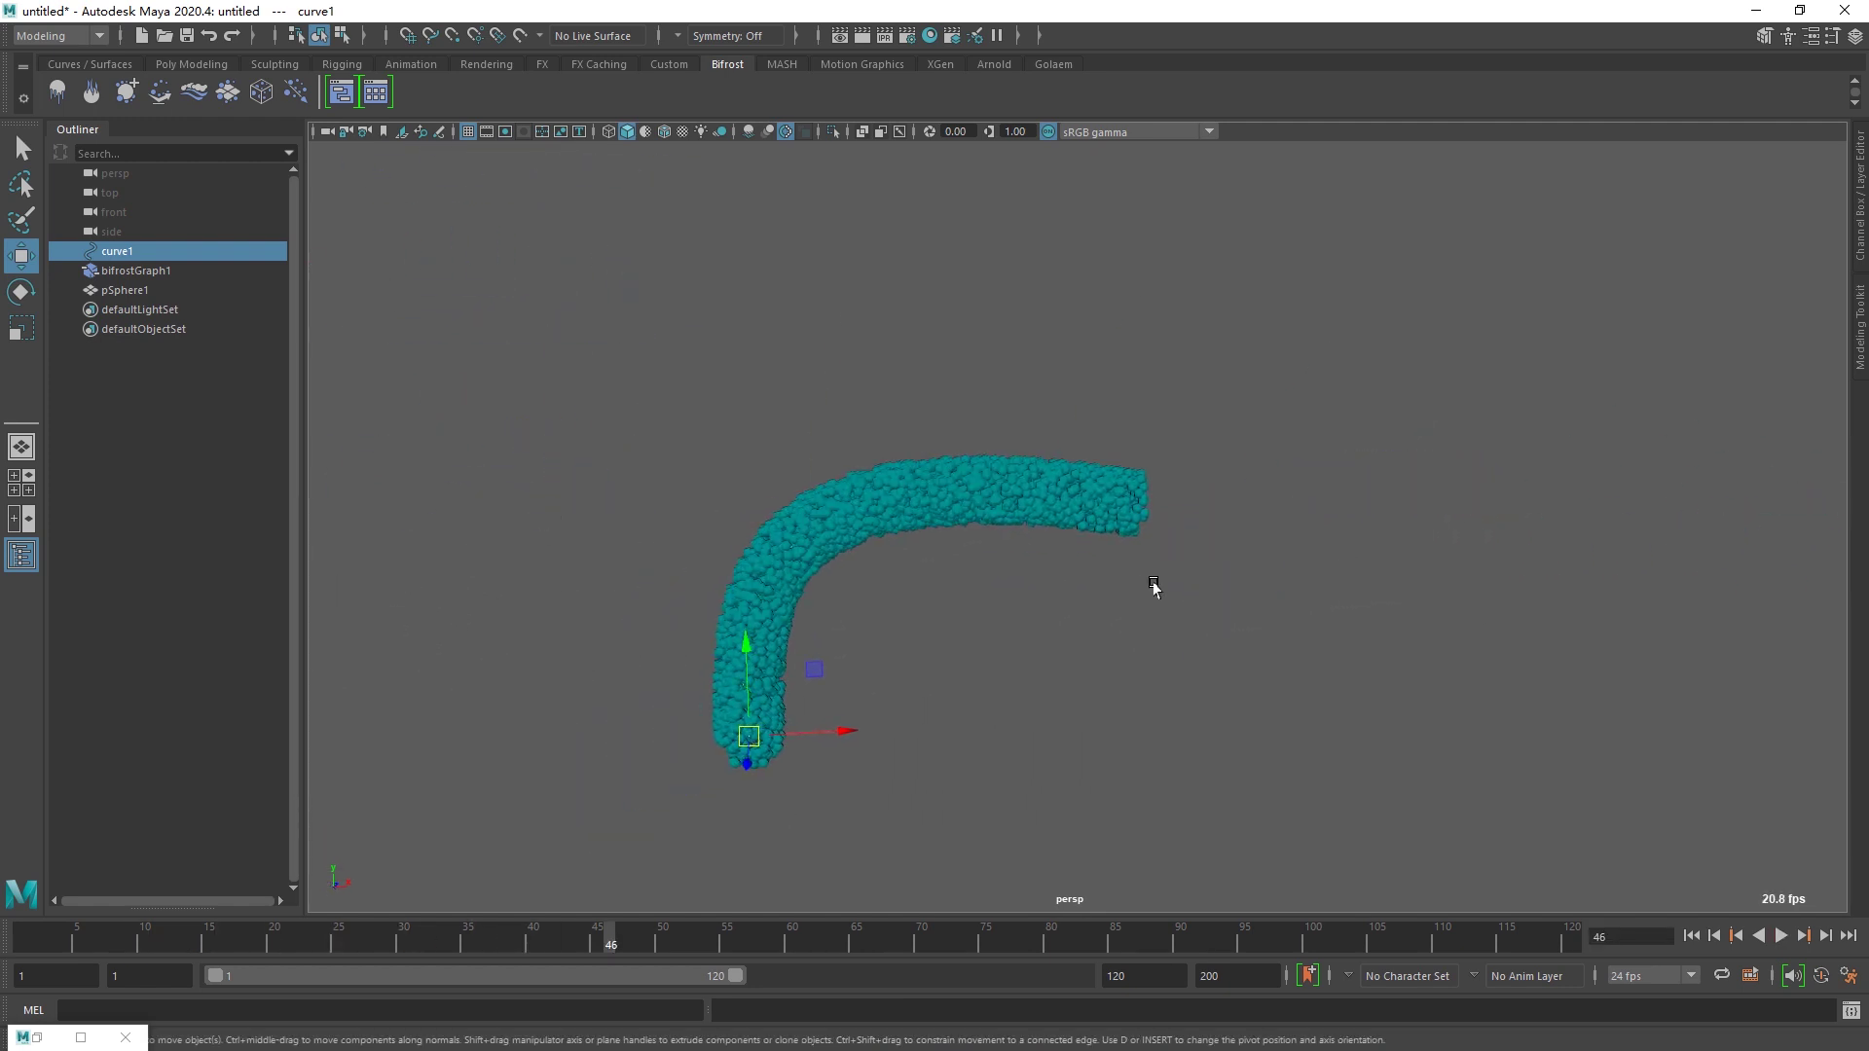
- Add an Arnold Physical Sky light and render the particle tube in the Arnold RenderView
{"action": "left_click", "coordinate": [994, 66]}
{"action": "left_click", "coordinate": [227, 92]}
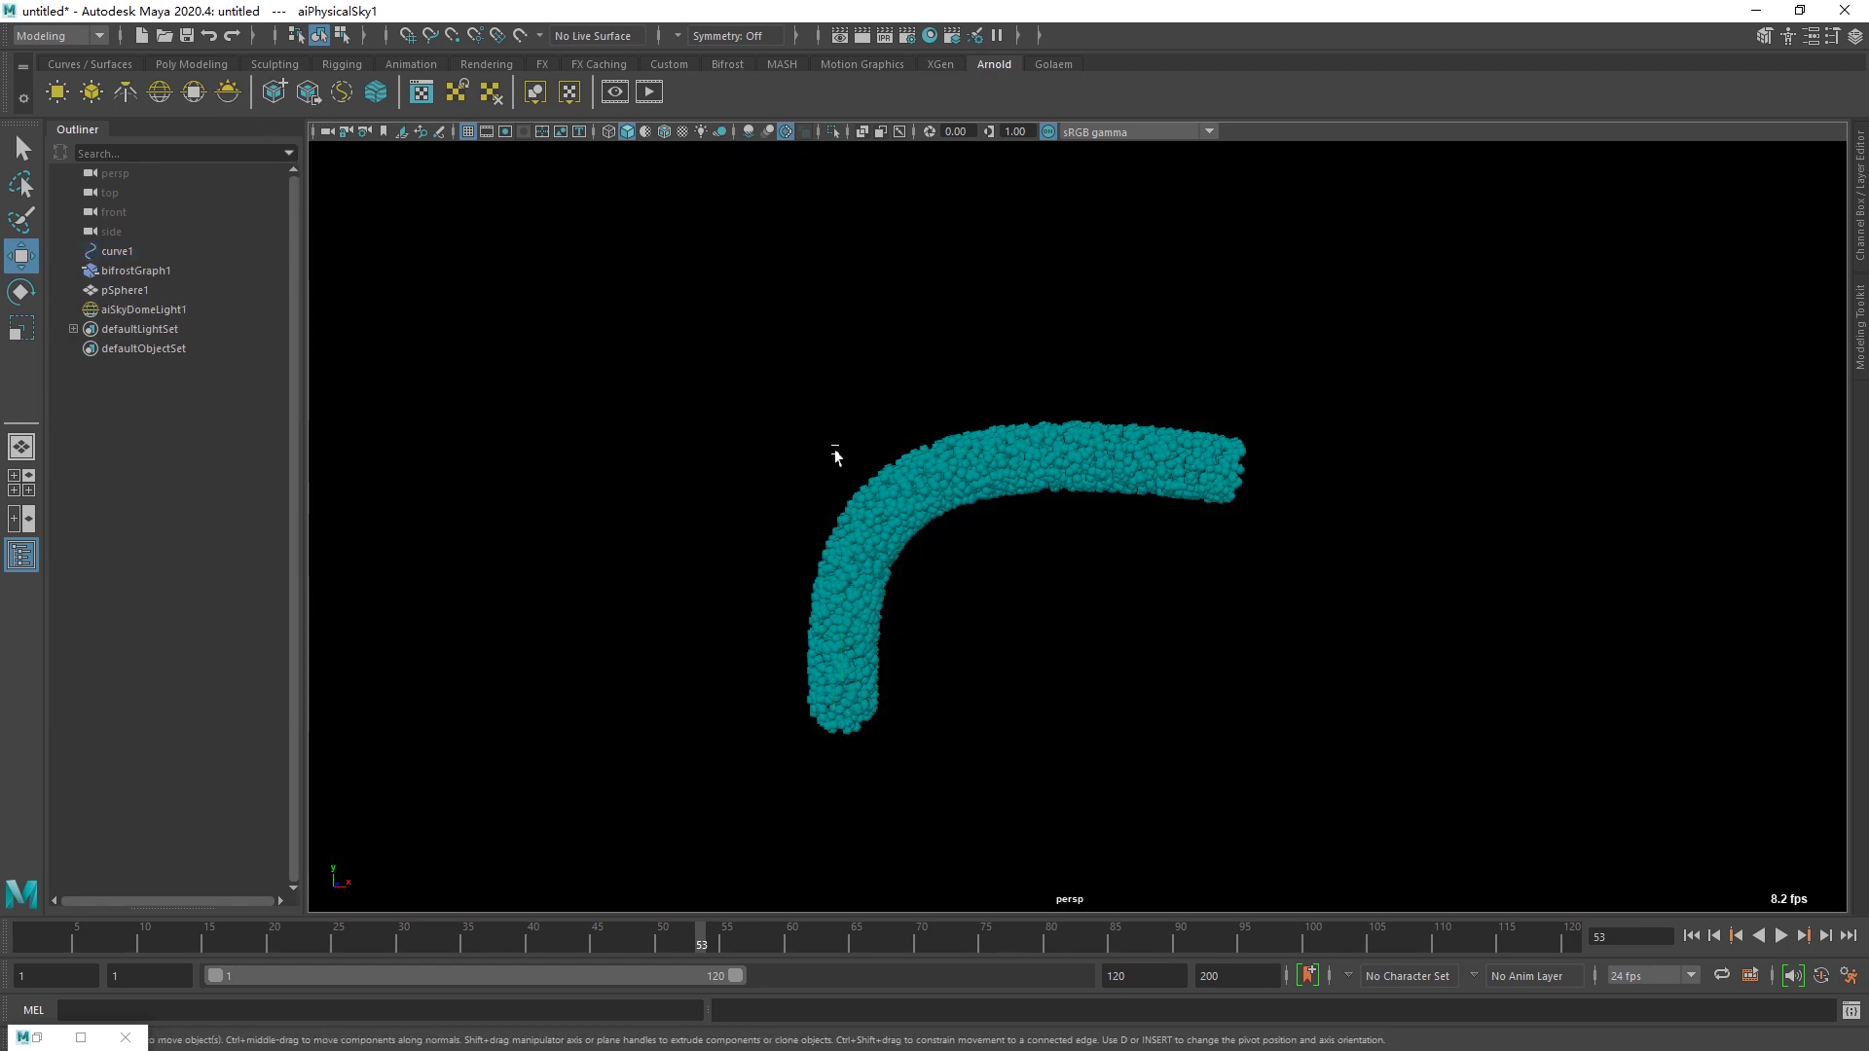
{"action": "right_click_drag", "start_coordinate": [834, 448], "coordinate": [884, 446], "text": "alt"}
{"action": "left_click", "coordinate": [649, 94]}
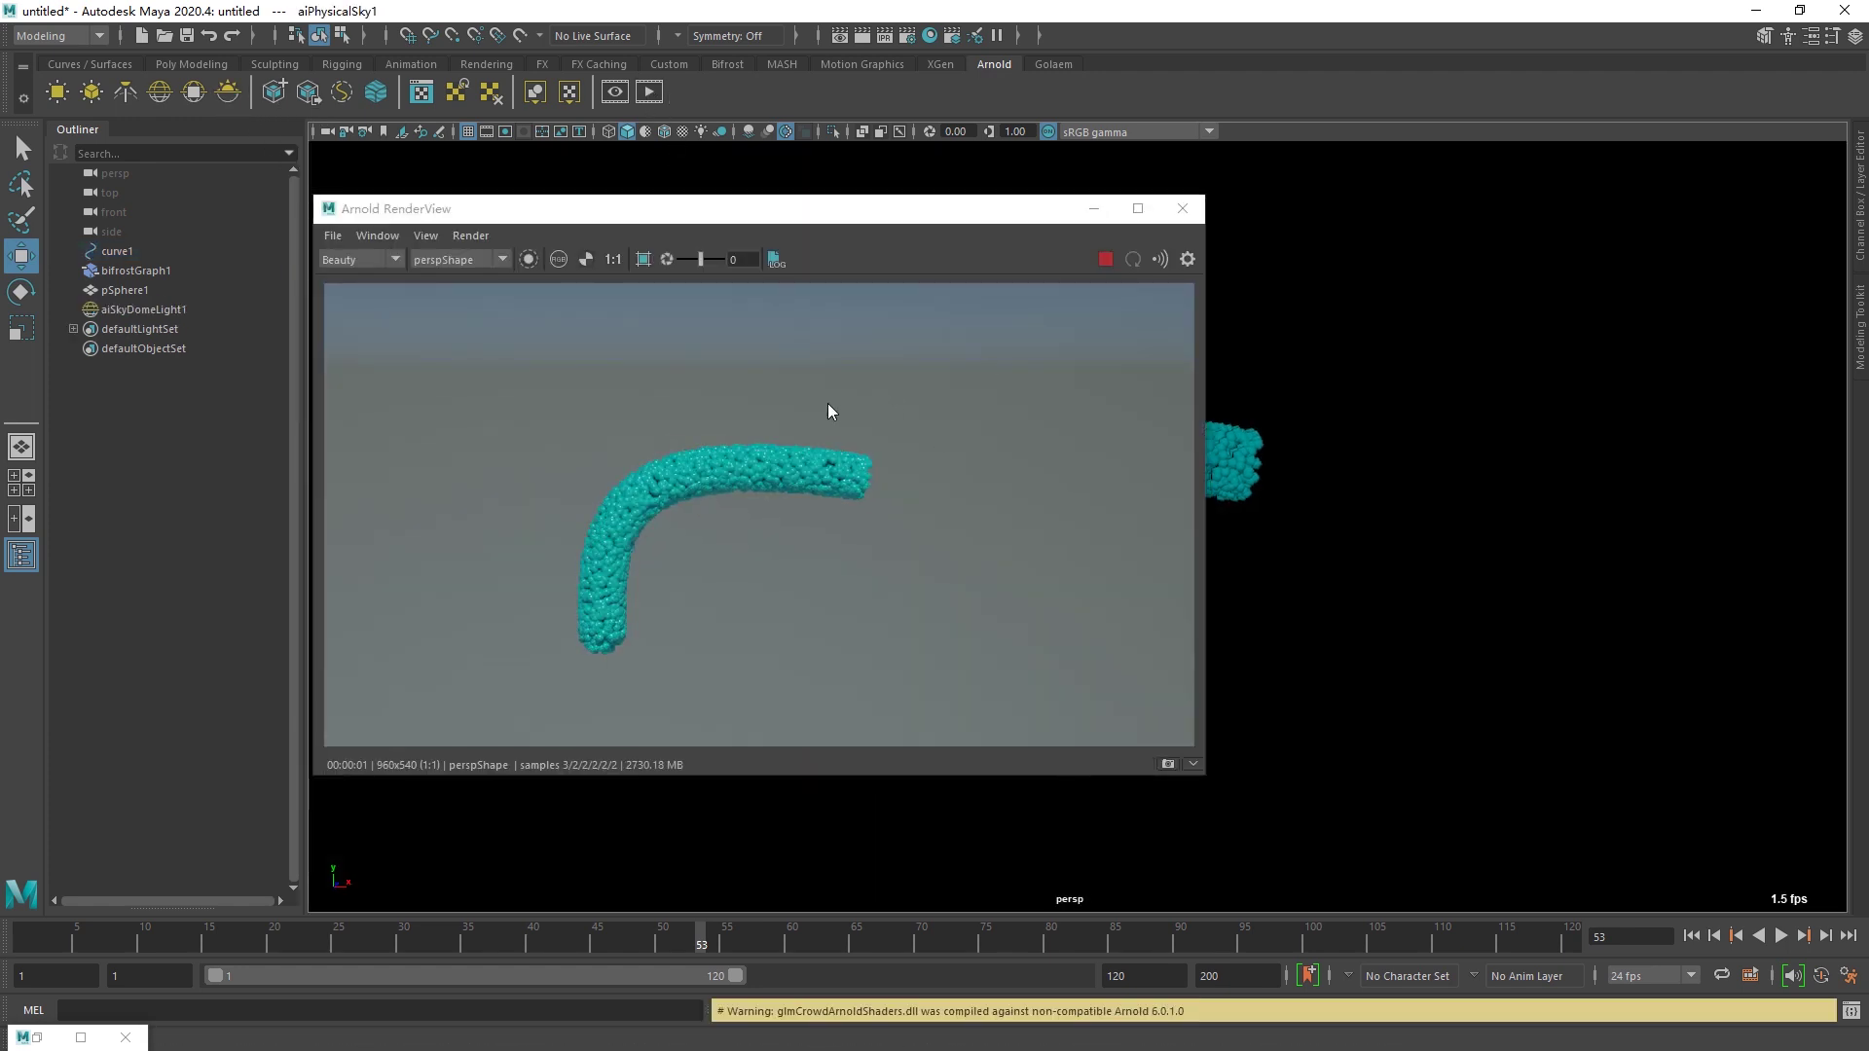
- Inspect the Arnold render of the particle tube up close and from another angle, closing the RenderView when finished
{"action": "scroll", "coordinate": [738, 523], "scroll_direction": "down", "scroll_amount": 1}
{"action": "scroll", "coordinate": [738, 523], "scroll_direction": "up", "scroll_amount": 2}
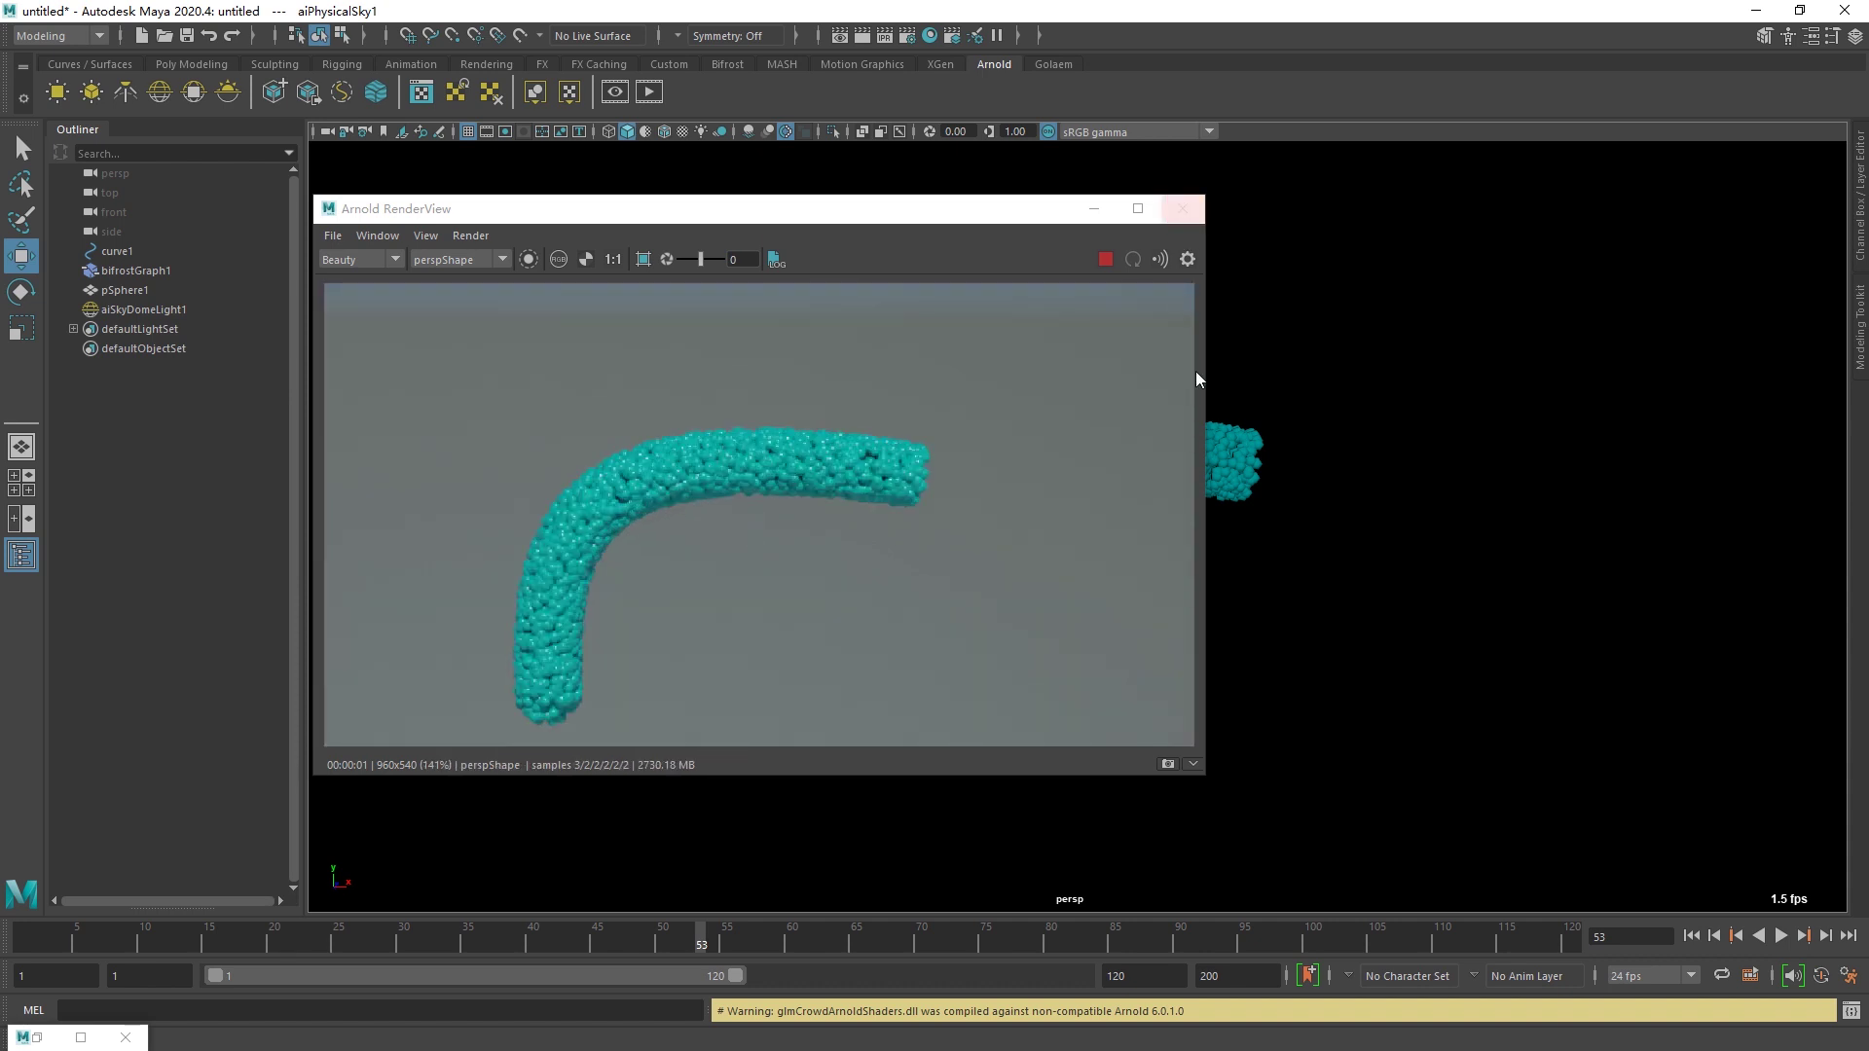
{"action": "left_click_drag", "start_coordinate": [1266, 399], "coordinate": [1272, 484], "text": "alt"}
{"action": "middle_click_drag", "start_coordinate": [1272, 484], "coordinate": [1472, 484], "text": "alt"}
{"action": "right_click_drag", "start_coordinate": [1473, 483], "coordinate": [1408, 506], "text": "alt"}
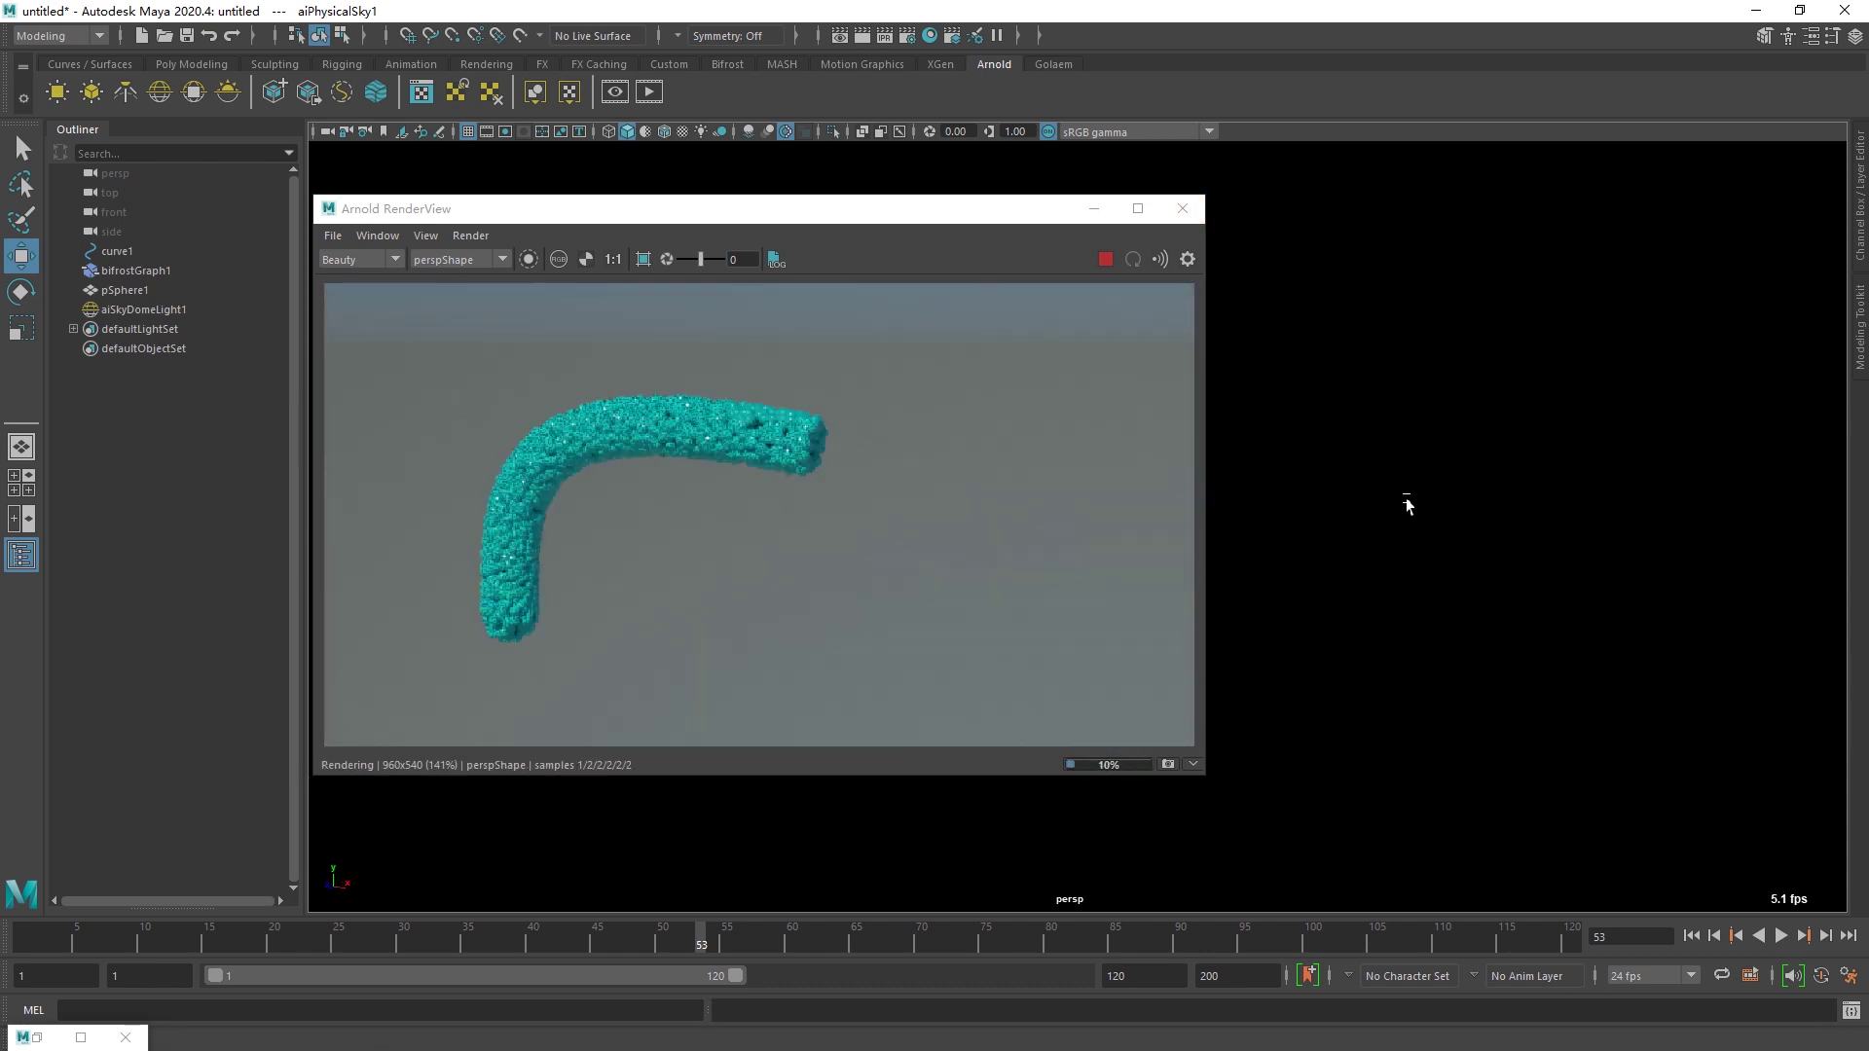
{"action": "left_click", "coordinate": [1183, 208]}
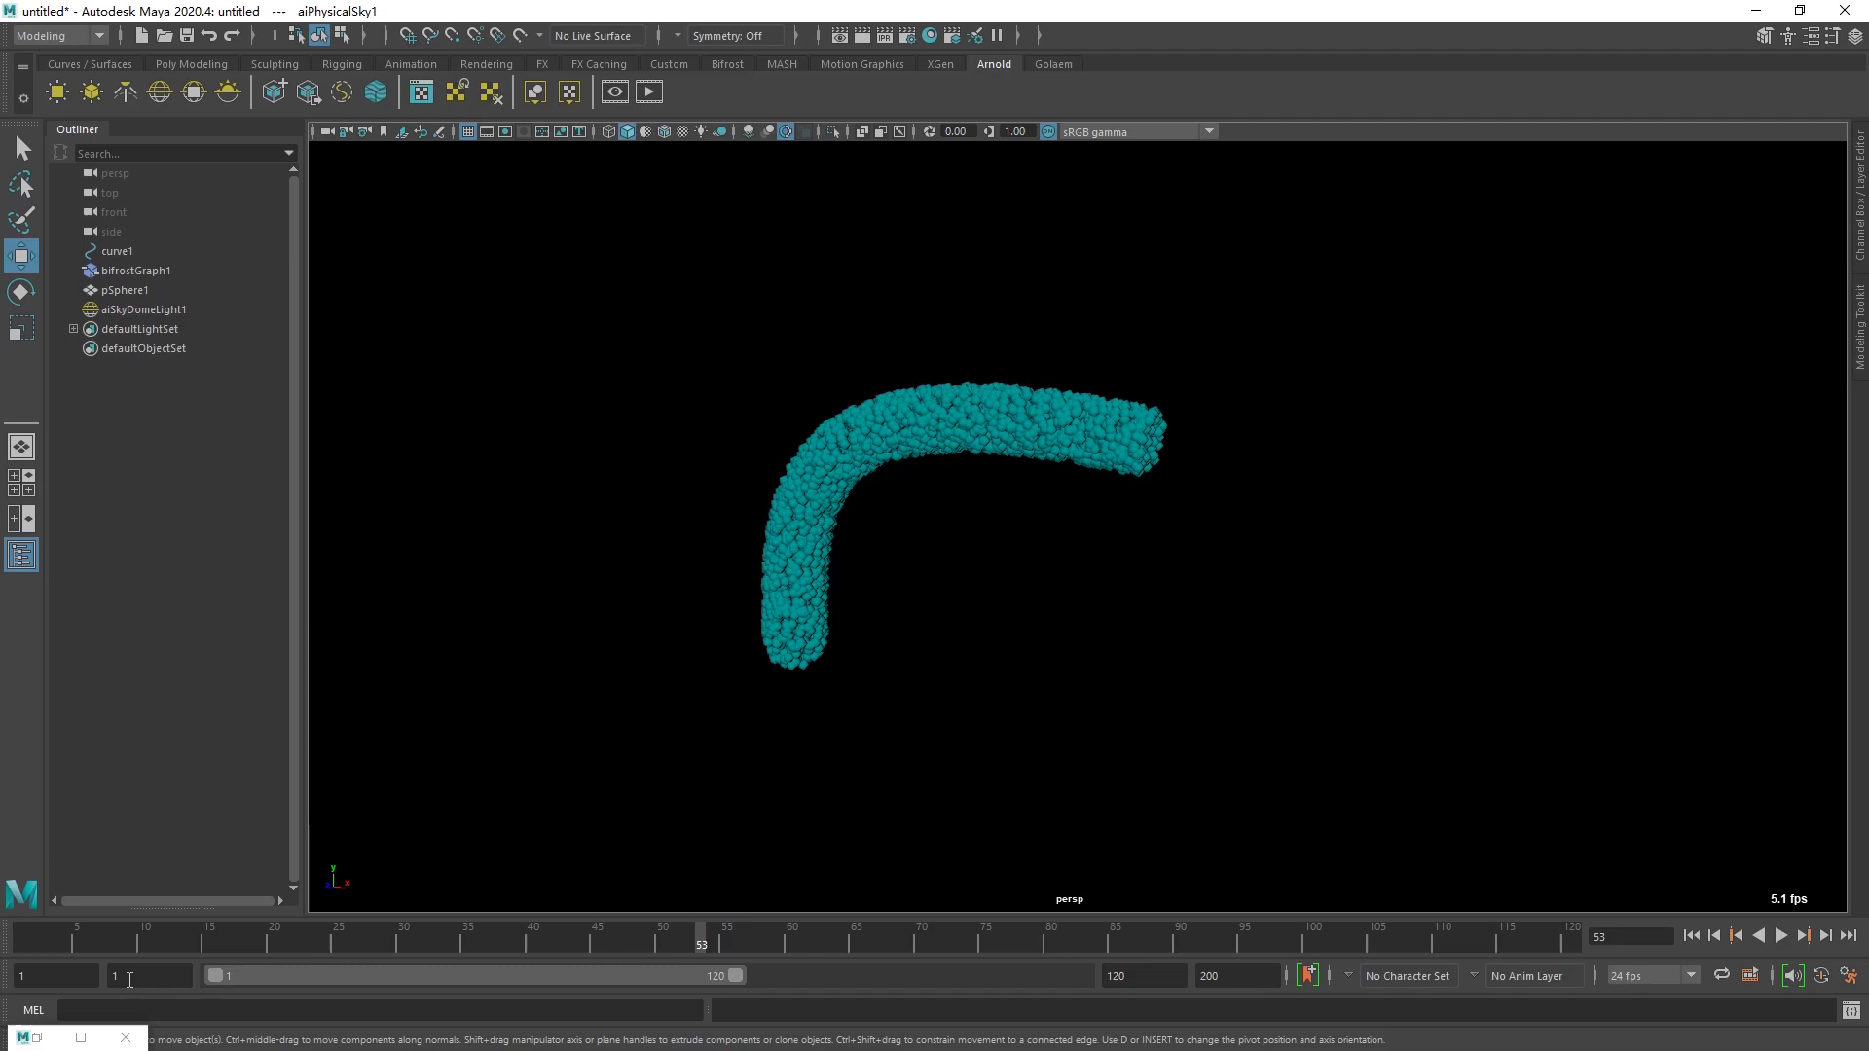
- Close the minimized Node Editor and reopen the Bifrost Graph Editor for bifrostGraph1
{"action": "left_click", "coordinate": [81, 1038]}
{"action": "left_click", "coordinate": [1845, 11]}
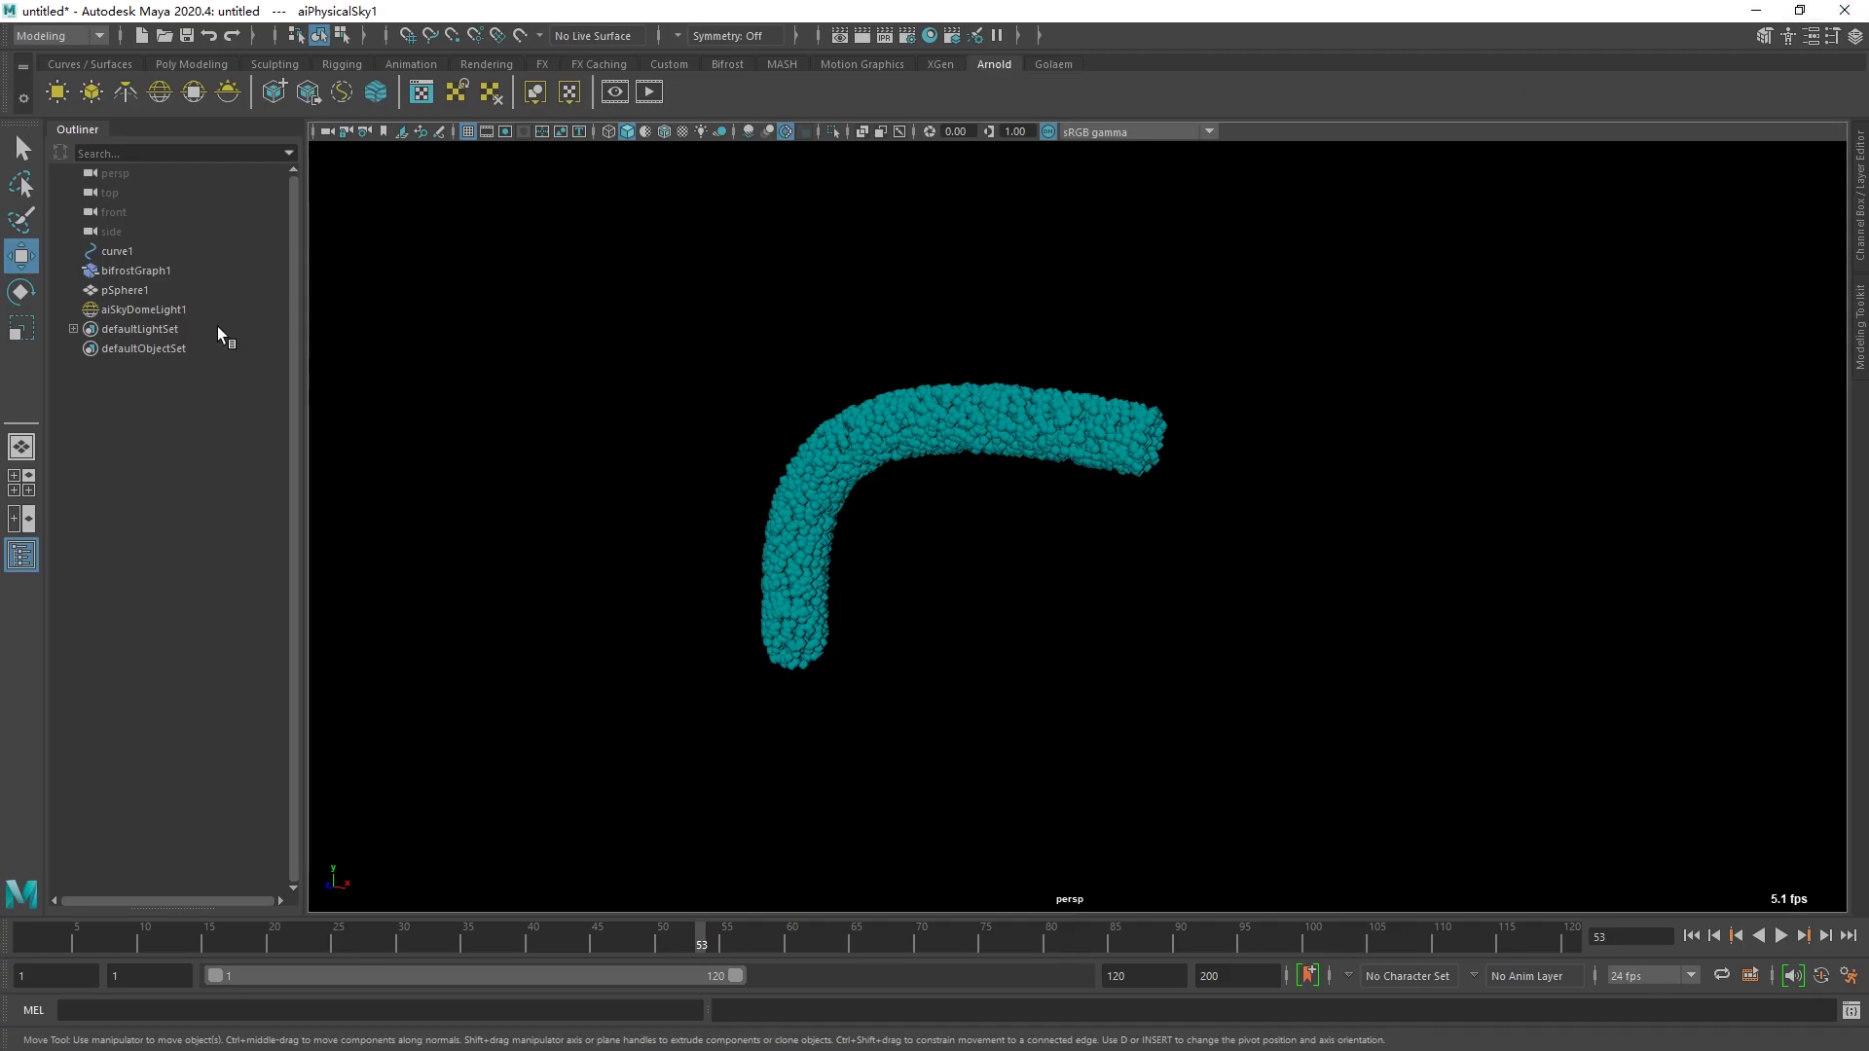
{"action": "left_click", "coordinate": [141, 273]}
{"action": "left_click", "coordinate": [493, 66]}
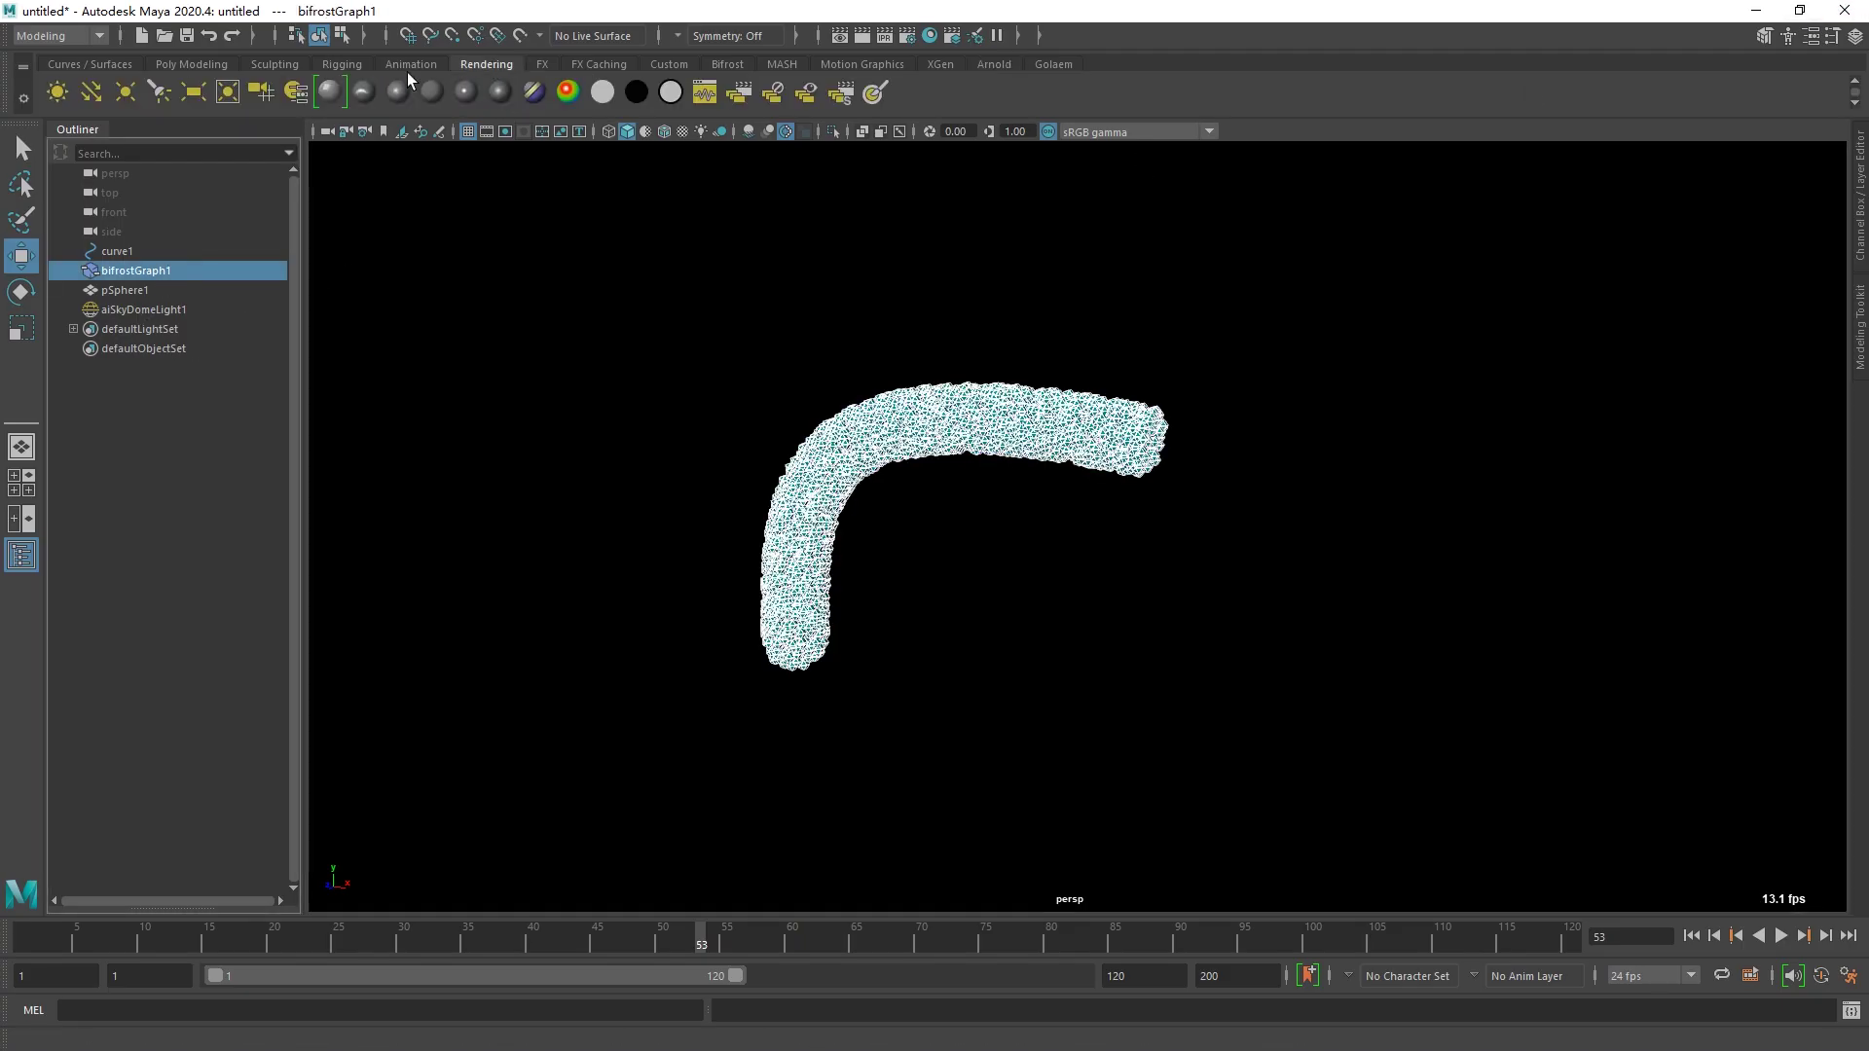
{"action": "left_click", "coordinate": [590, 66]}
{"action": "left_click", "coordinate": [724, 65]}
{"action": "left_click", "coordinate": [340, 92]}
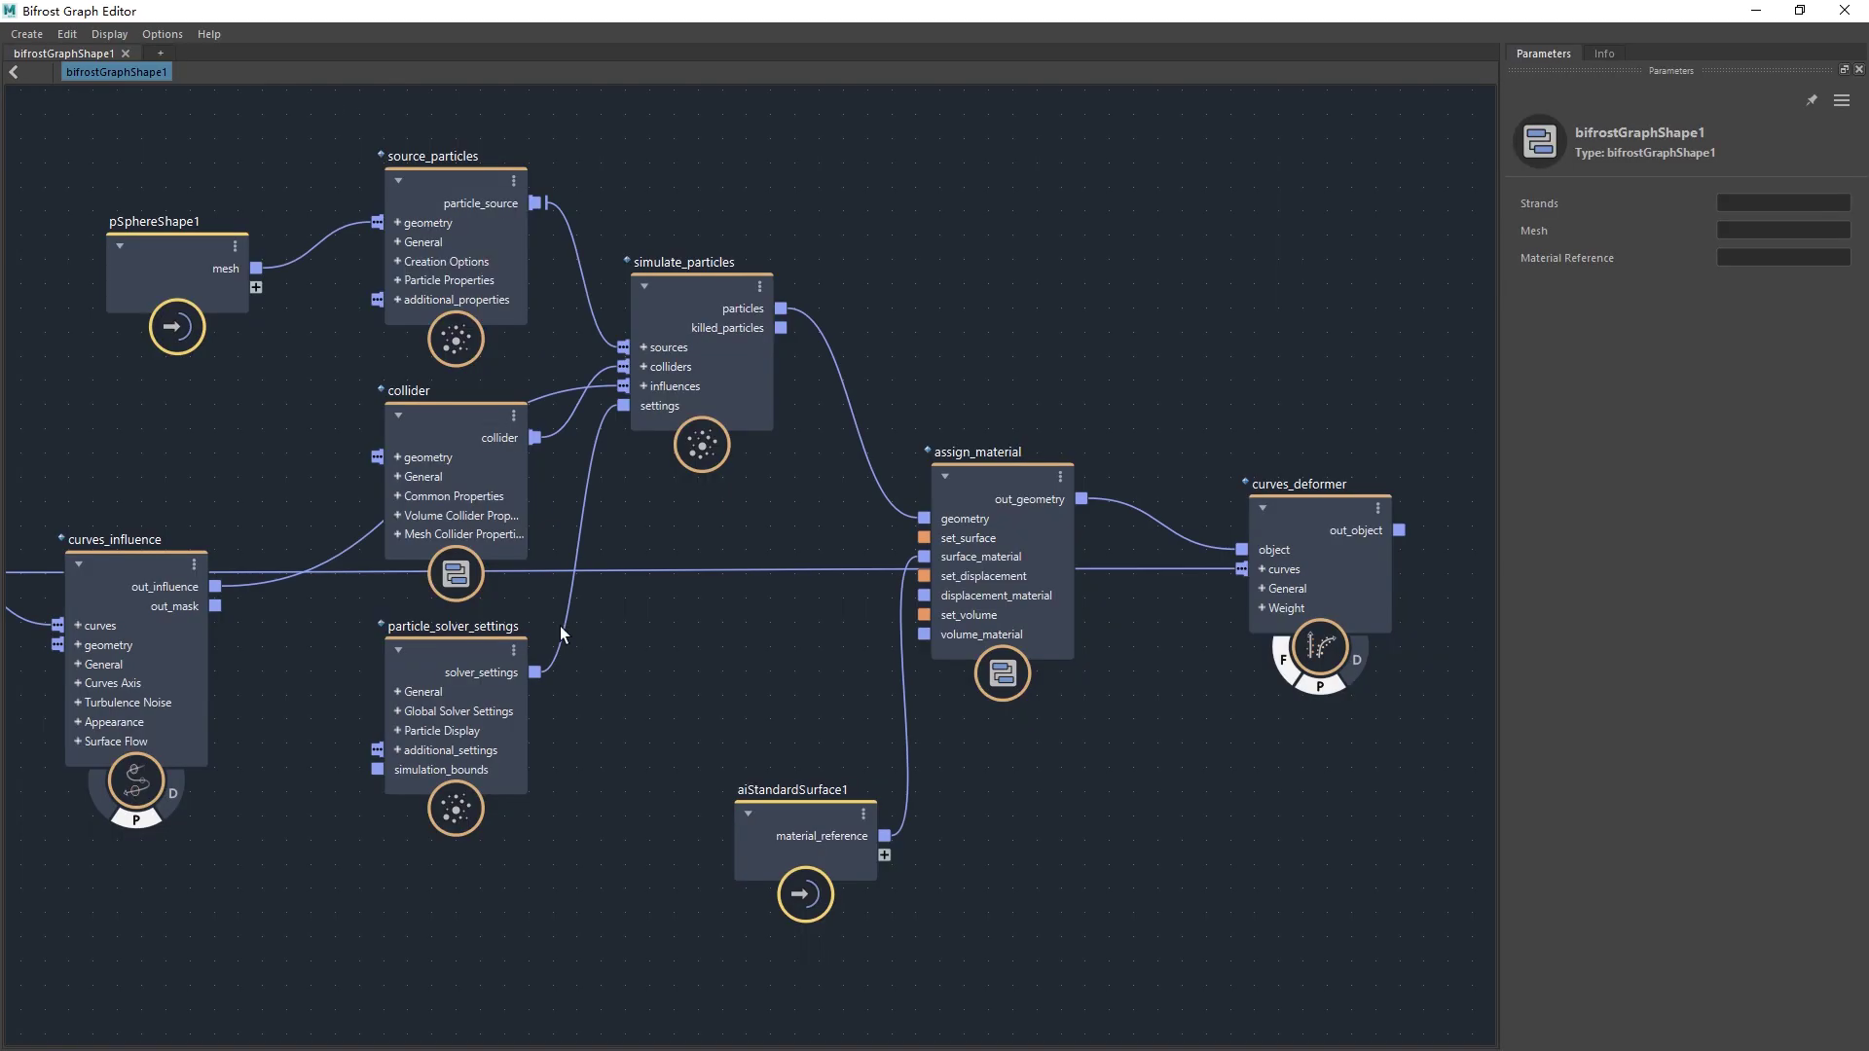
- Add a point_scope node fed by curves_deformer's out_object and turn off the P display flag on curves_deformer
{"action": "left_click", "coordinate": [907, 555]}
{"action": "left_click", "coordinate": [763, 450]}
{"action": "key", "text": "Tab"}
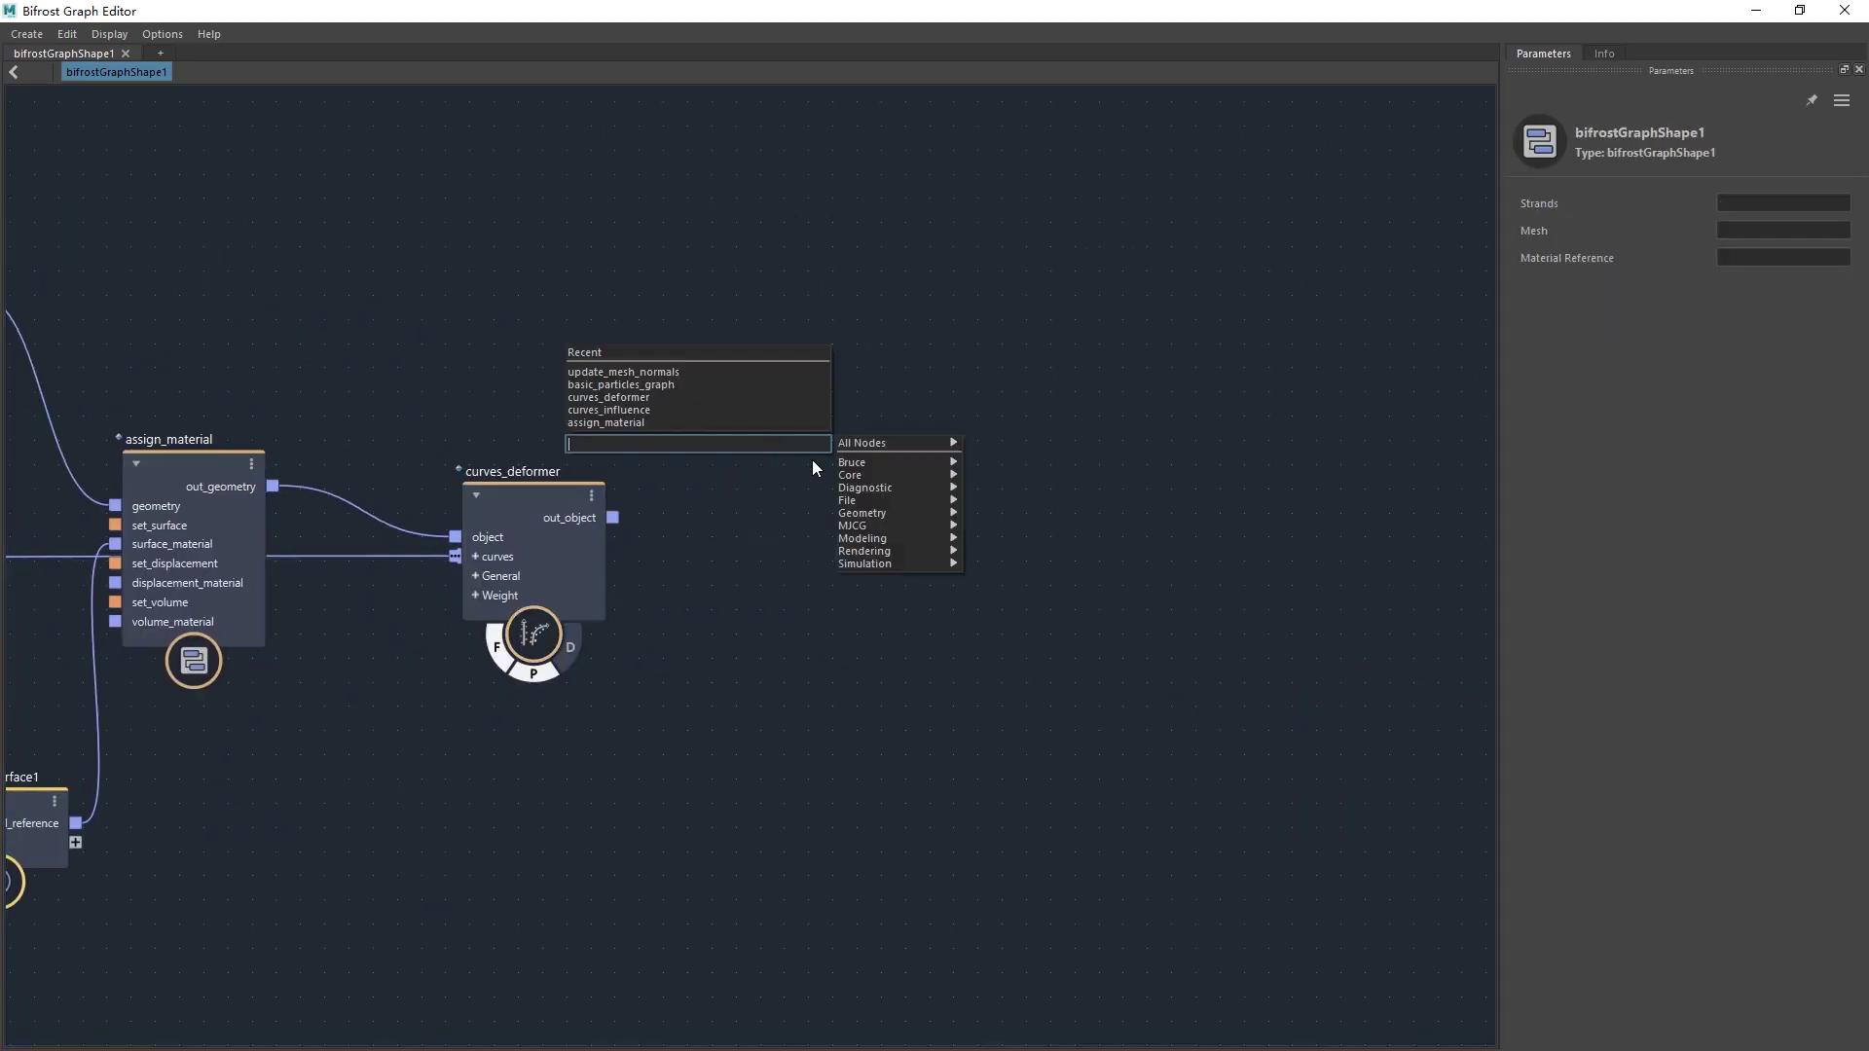
{"action": "mouse_move", "coordinate": [870, 488]}
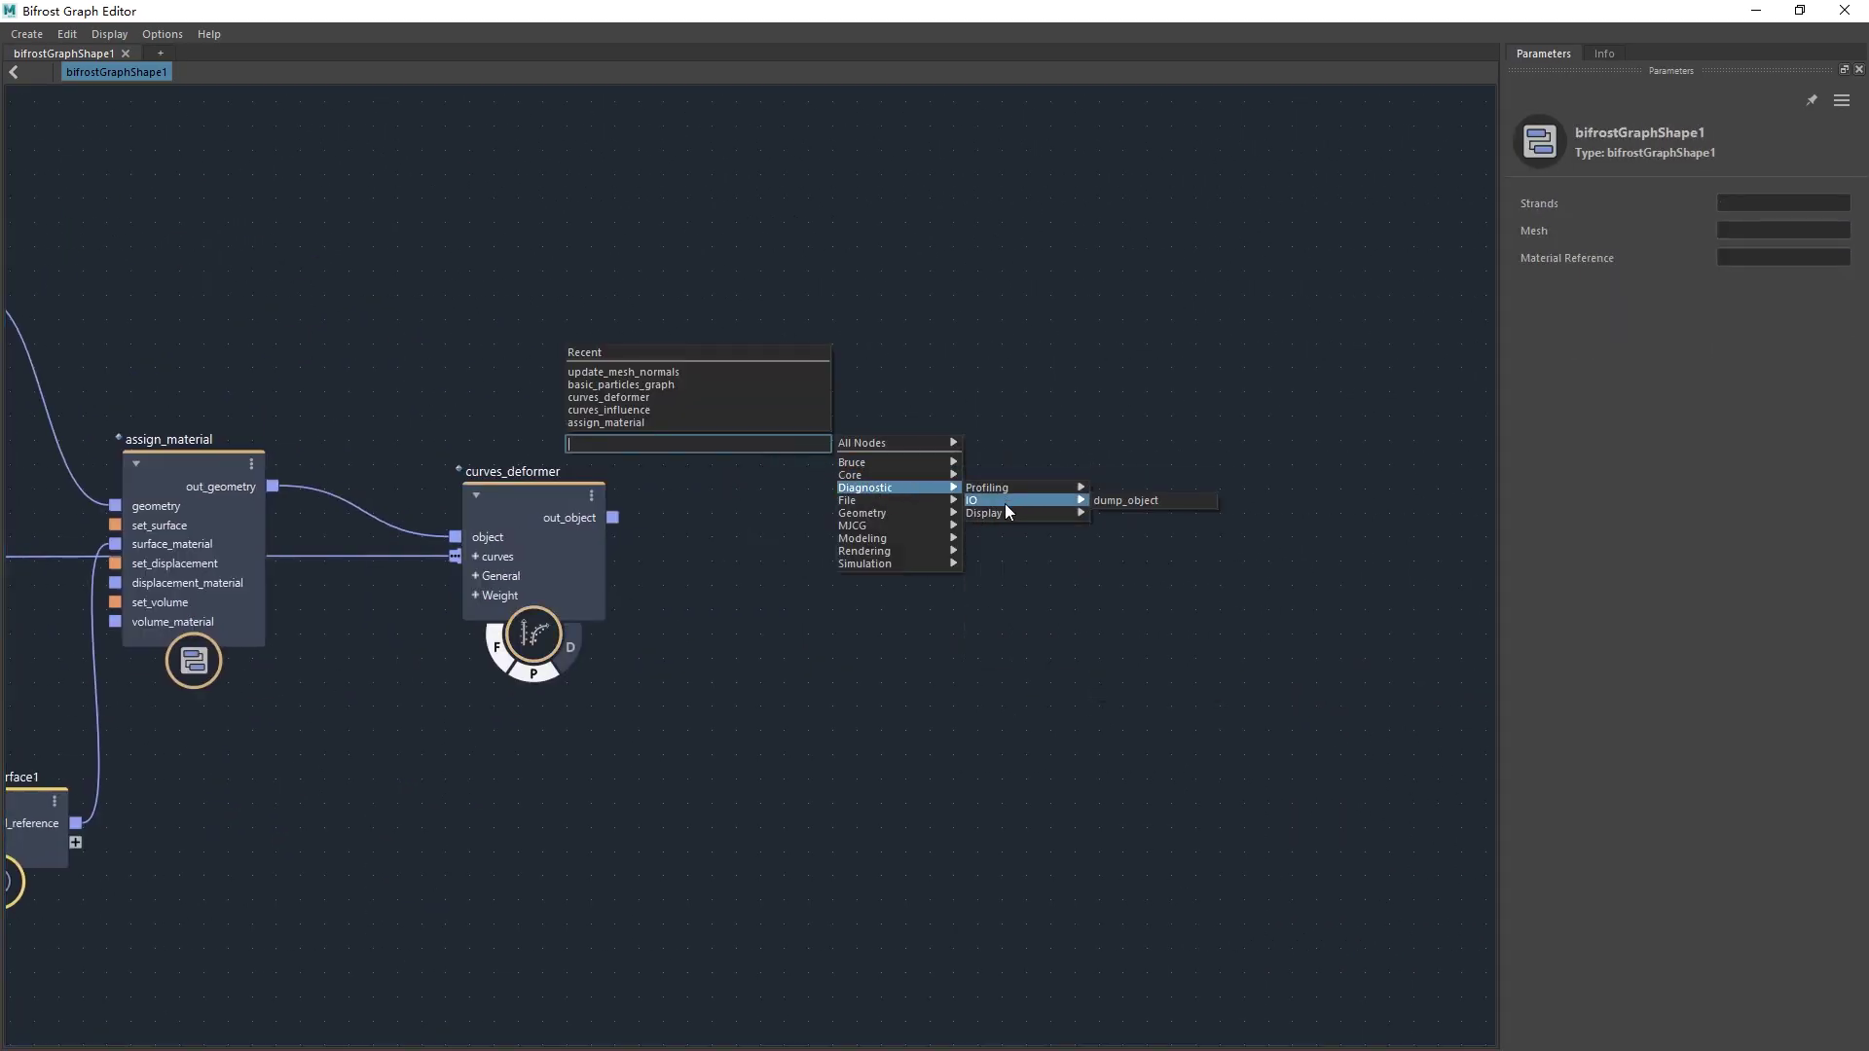
{"action": "mouse_move", "coordinate": [1012, 513]}
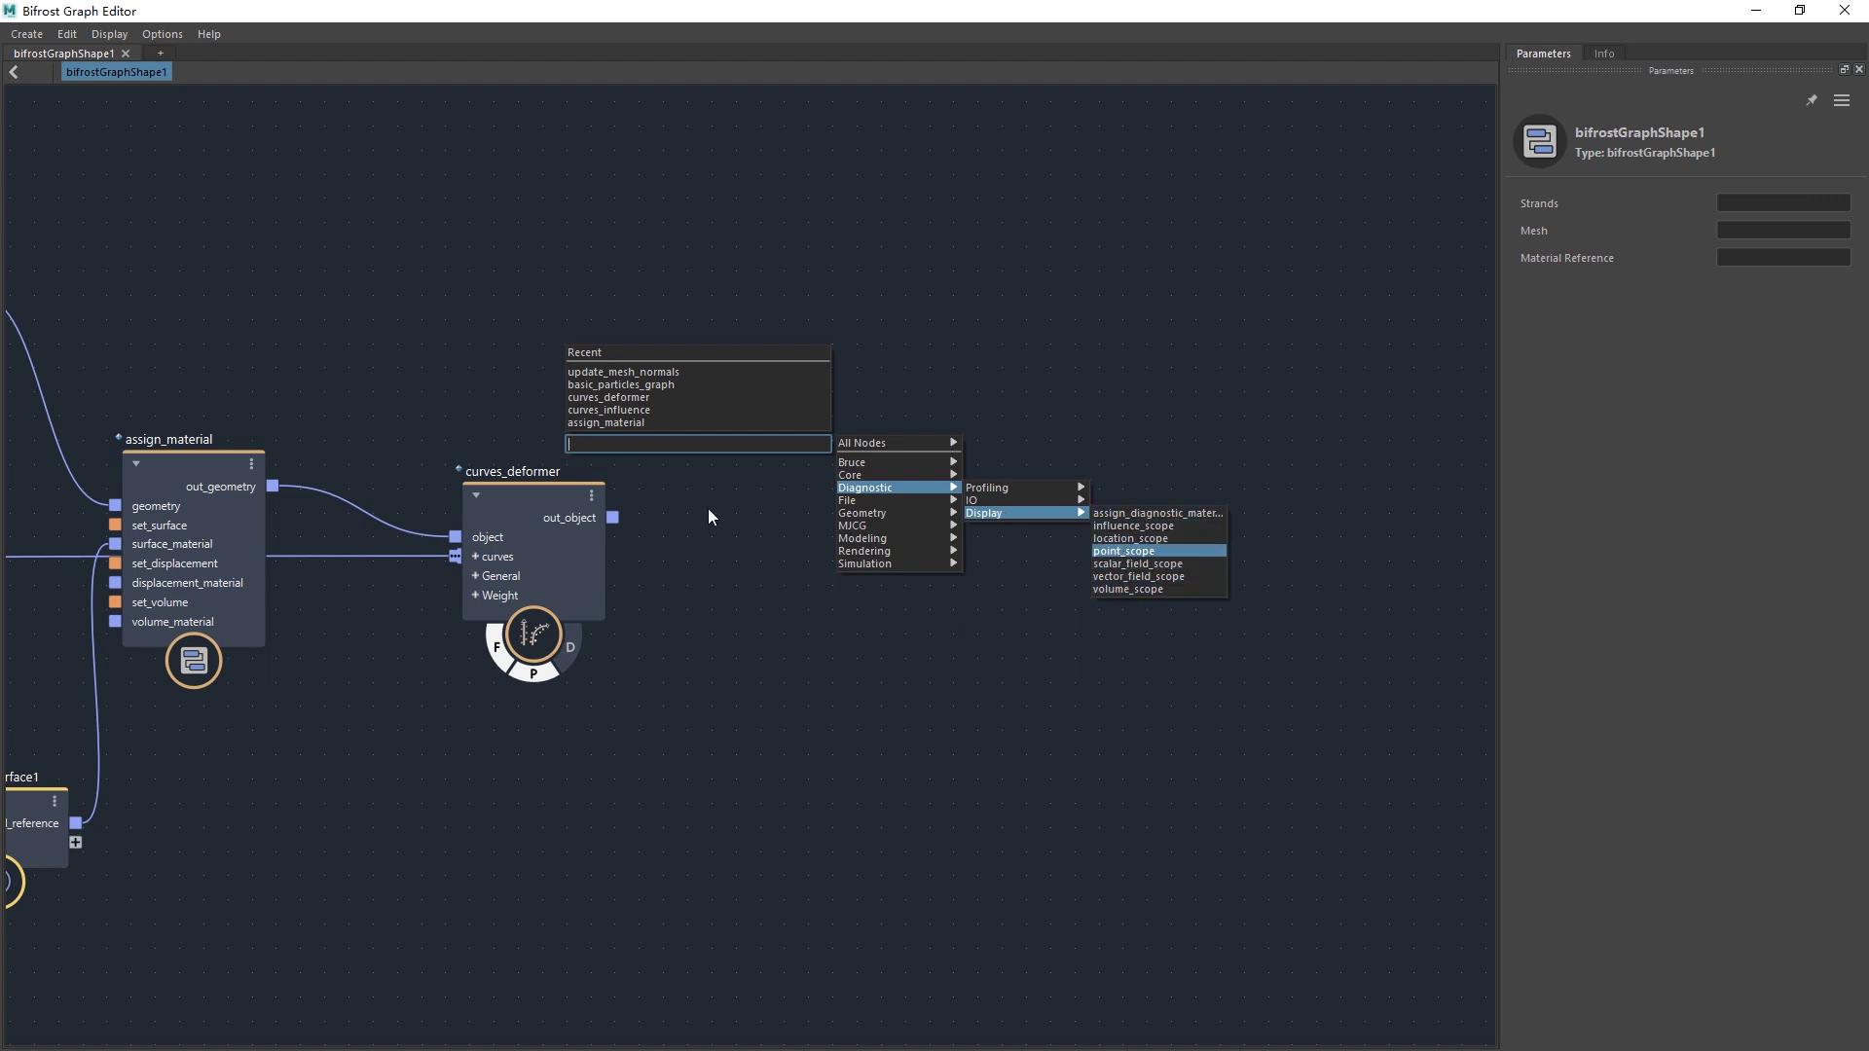
{"action": "key", "text": "Return"}
{"action": "left_click_drag", "start_coordinate": [612, 517], "coordinate": [837, 530]}
{"action": "left_click", "coordinate": [841, 494]}
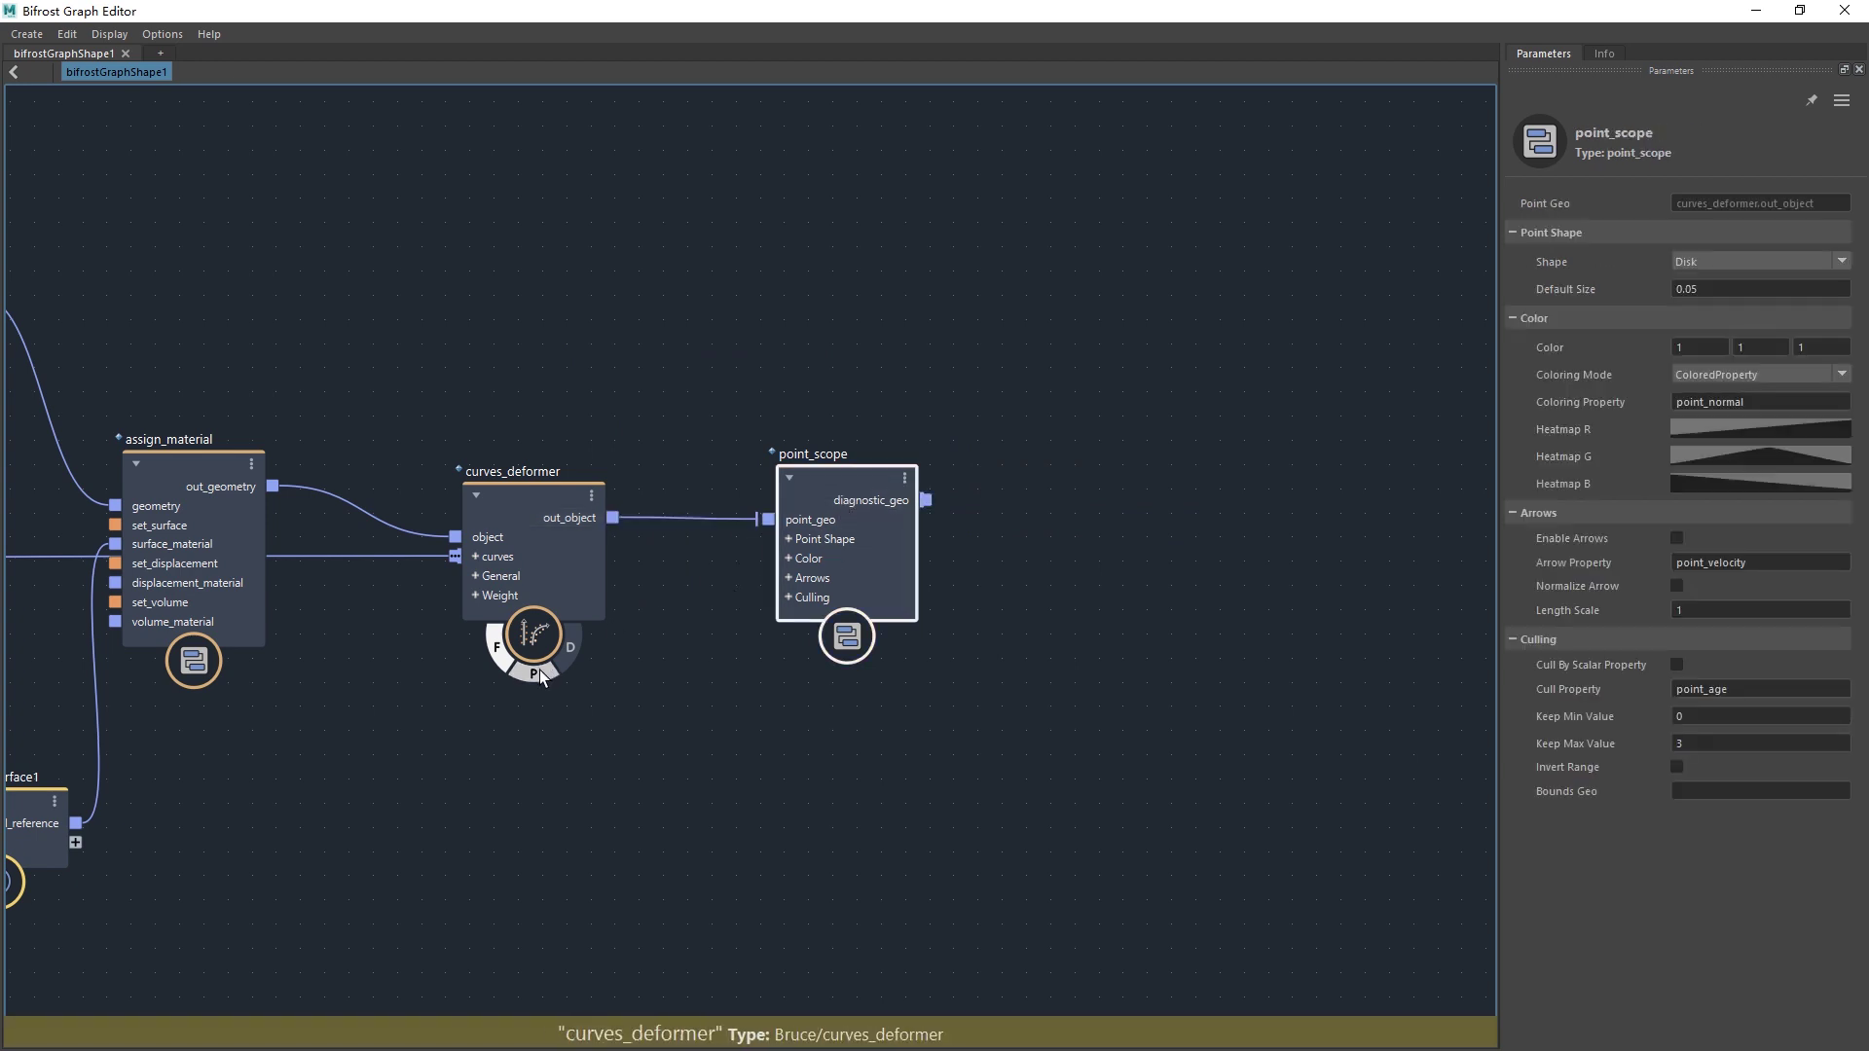
{"action": "left_click", "coordinate": [629, 686]}
{"action": "left_click", "coordinate": [832, 523]}
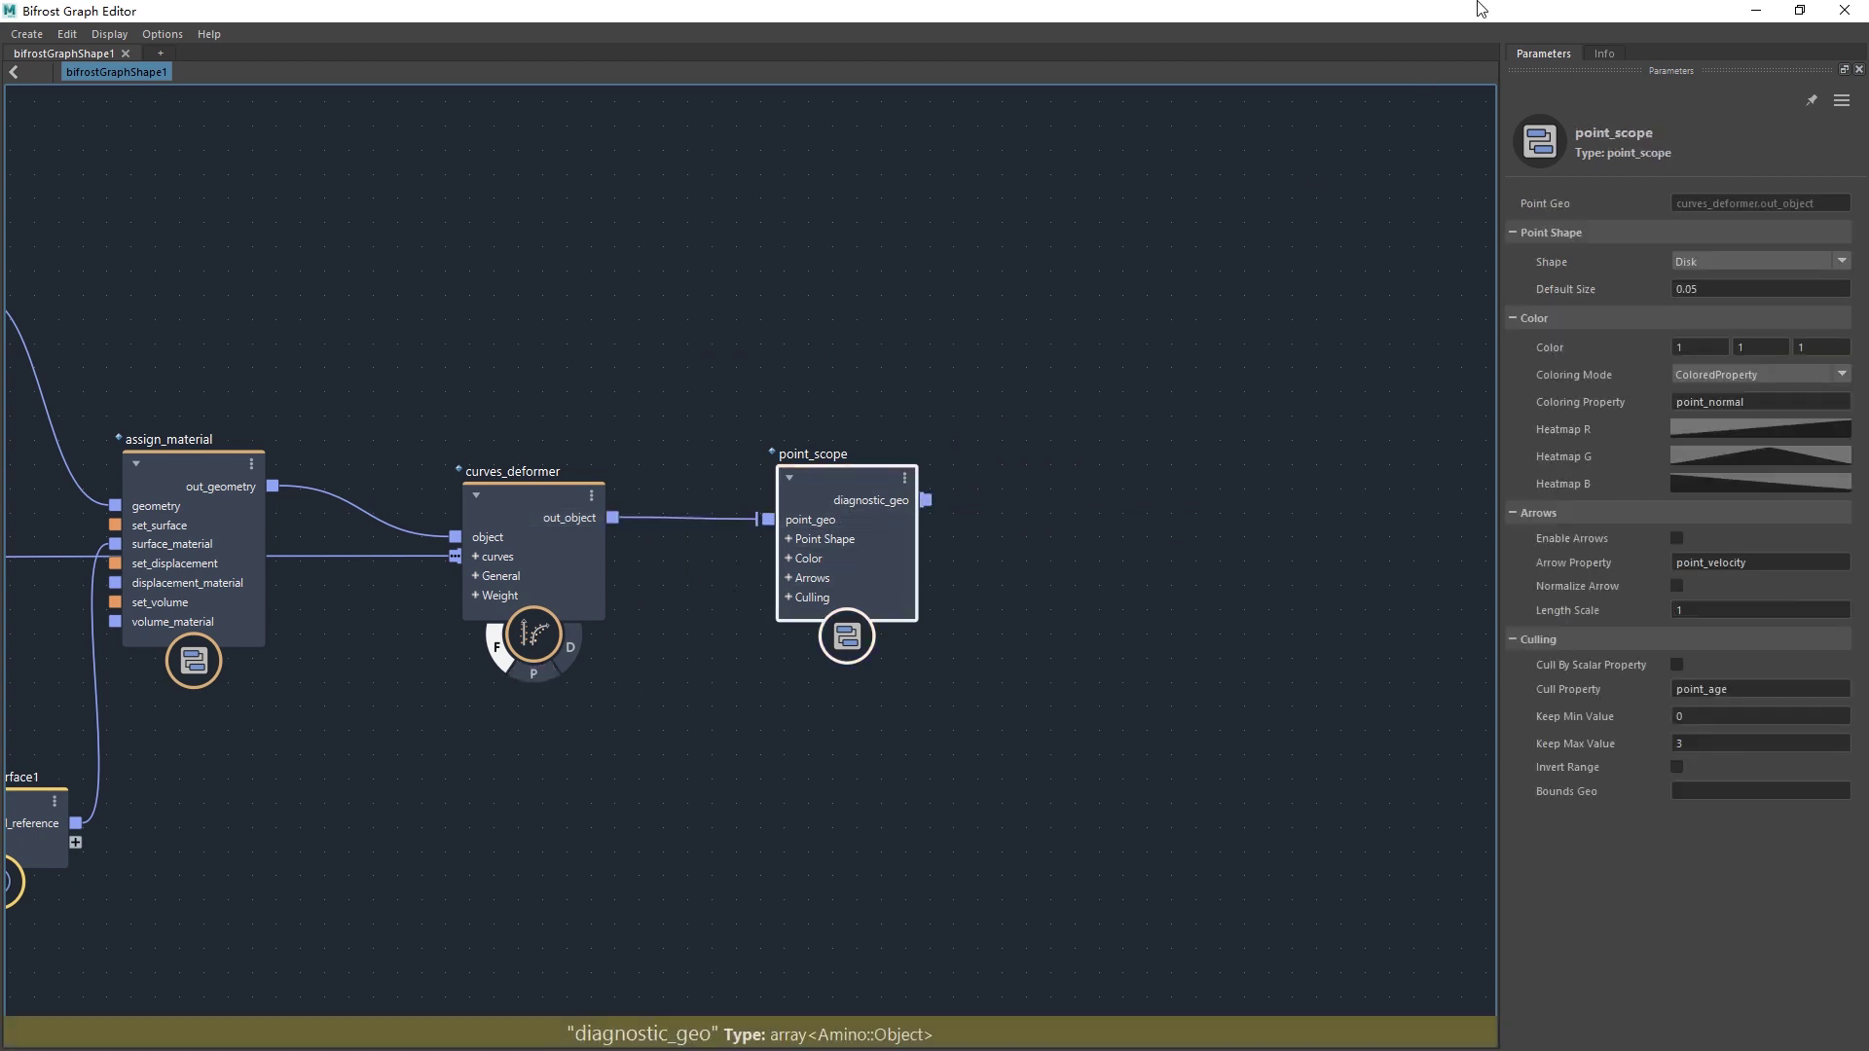
- Add an output node to the graph and connect point_scope's diagnostic_geo to it
{"action": "left_click", "coordinate": [1031, 481]}
{"action": "middle_click_drag", "start_coordinate": [1037, 466], "coordinate": [890, 475], "text": "alt"}
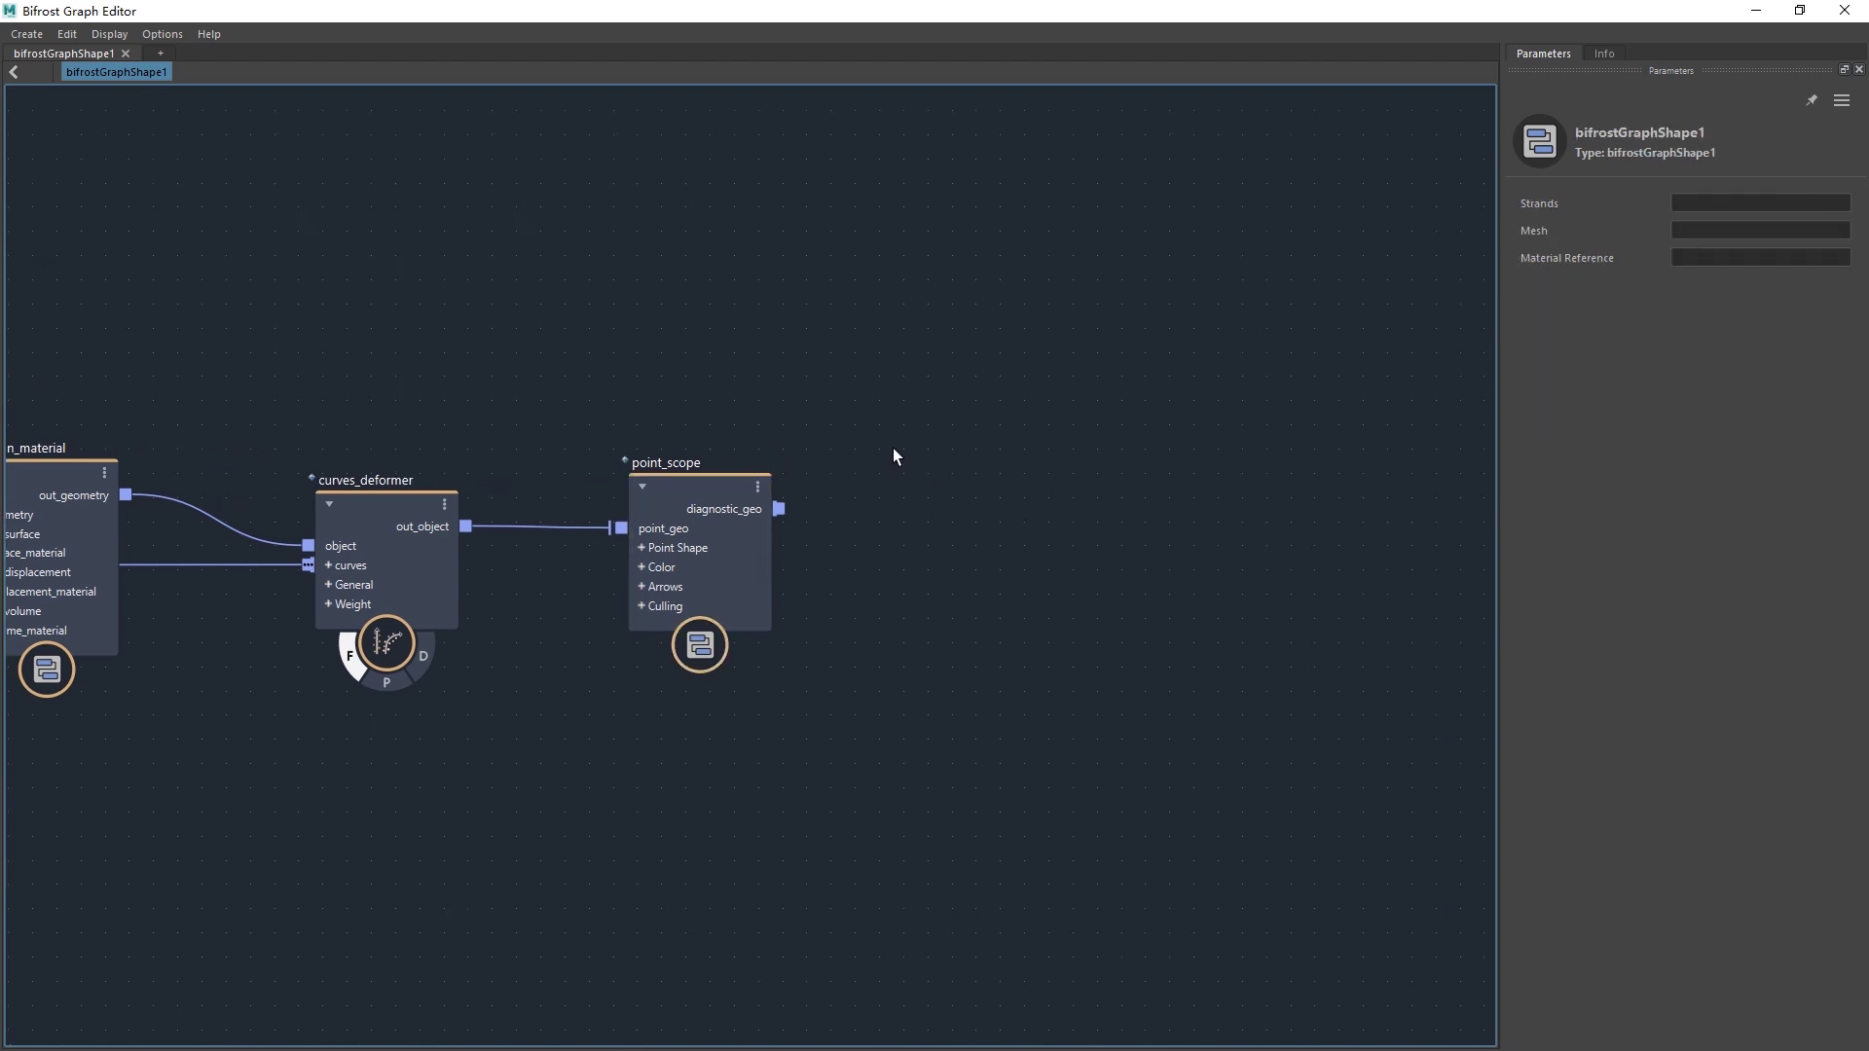
{"action": "key", "text": "Tab"}
{"action": "mouse_move", "coordinate": [1031, 473]}
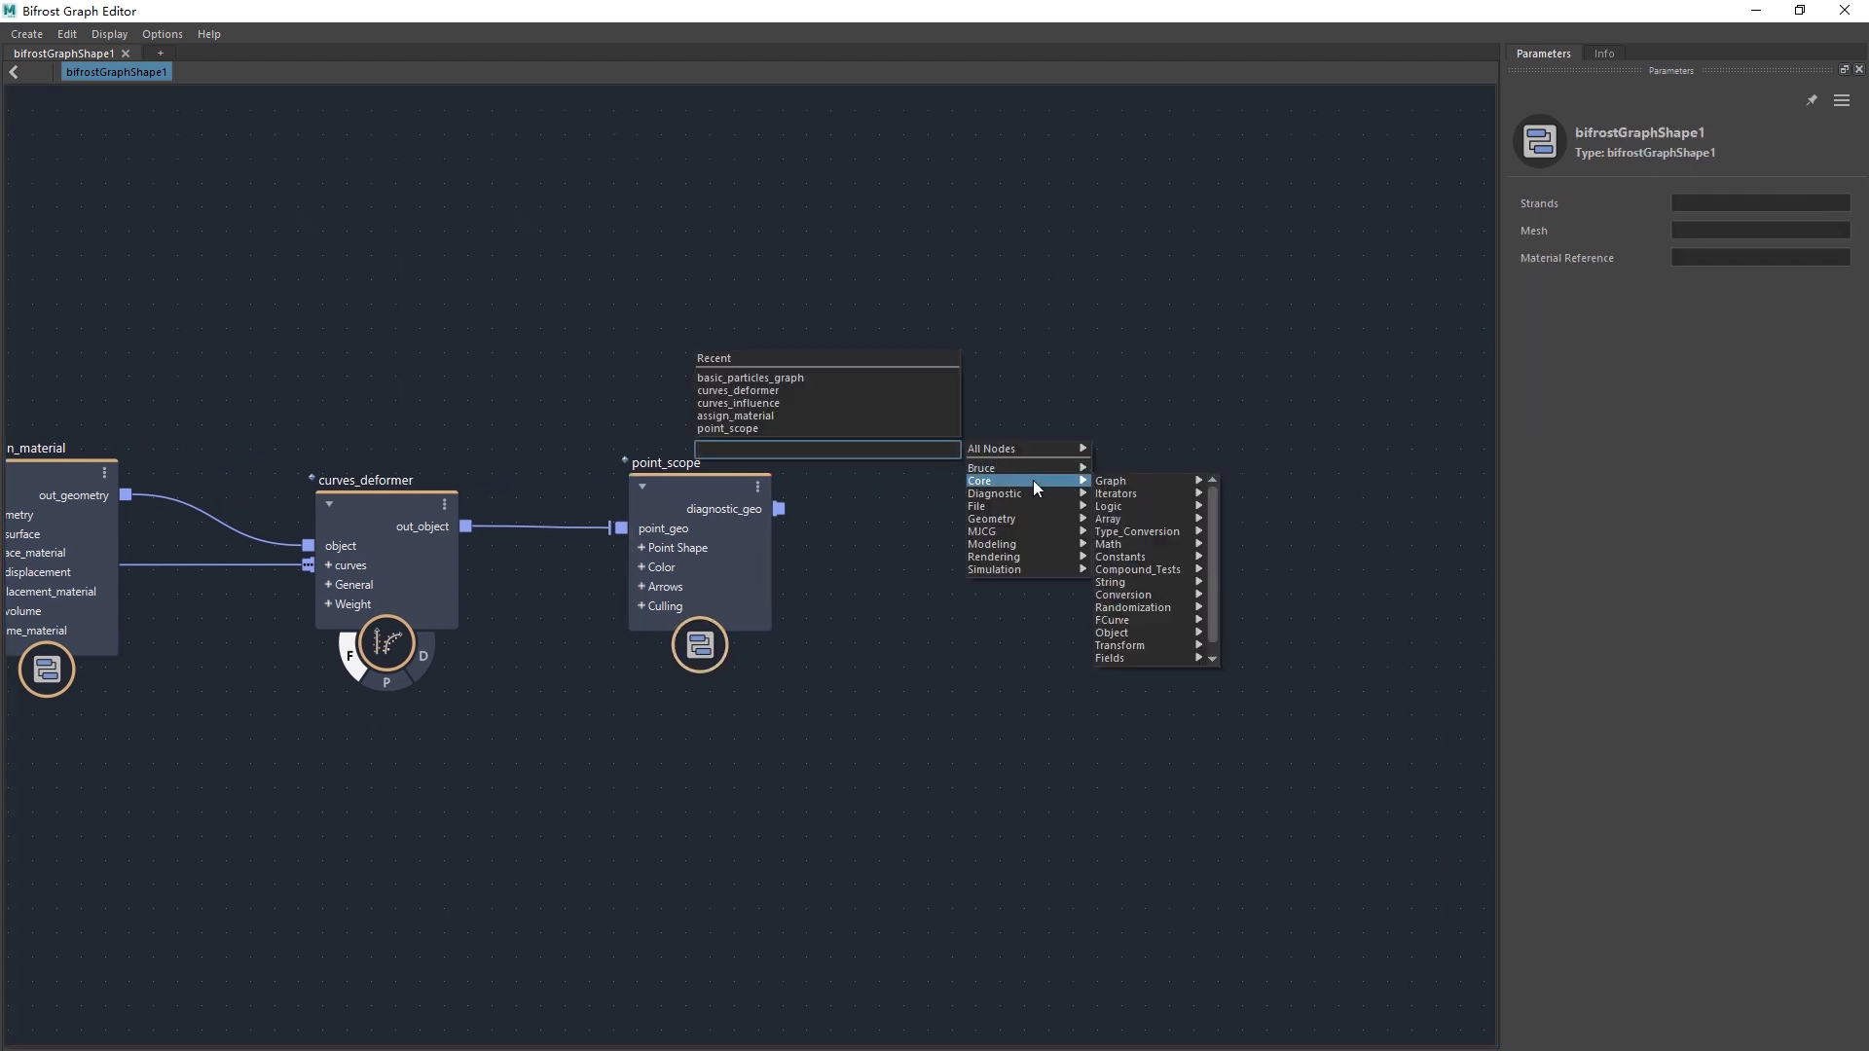
{"action": "type", "text": "outp"}
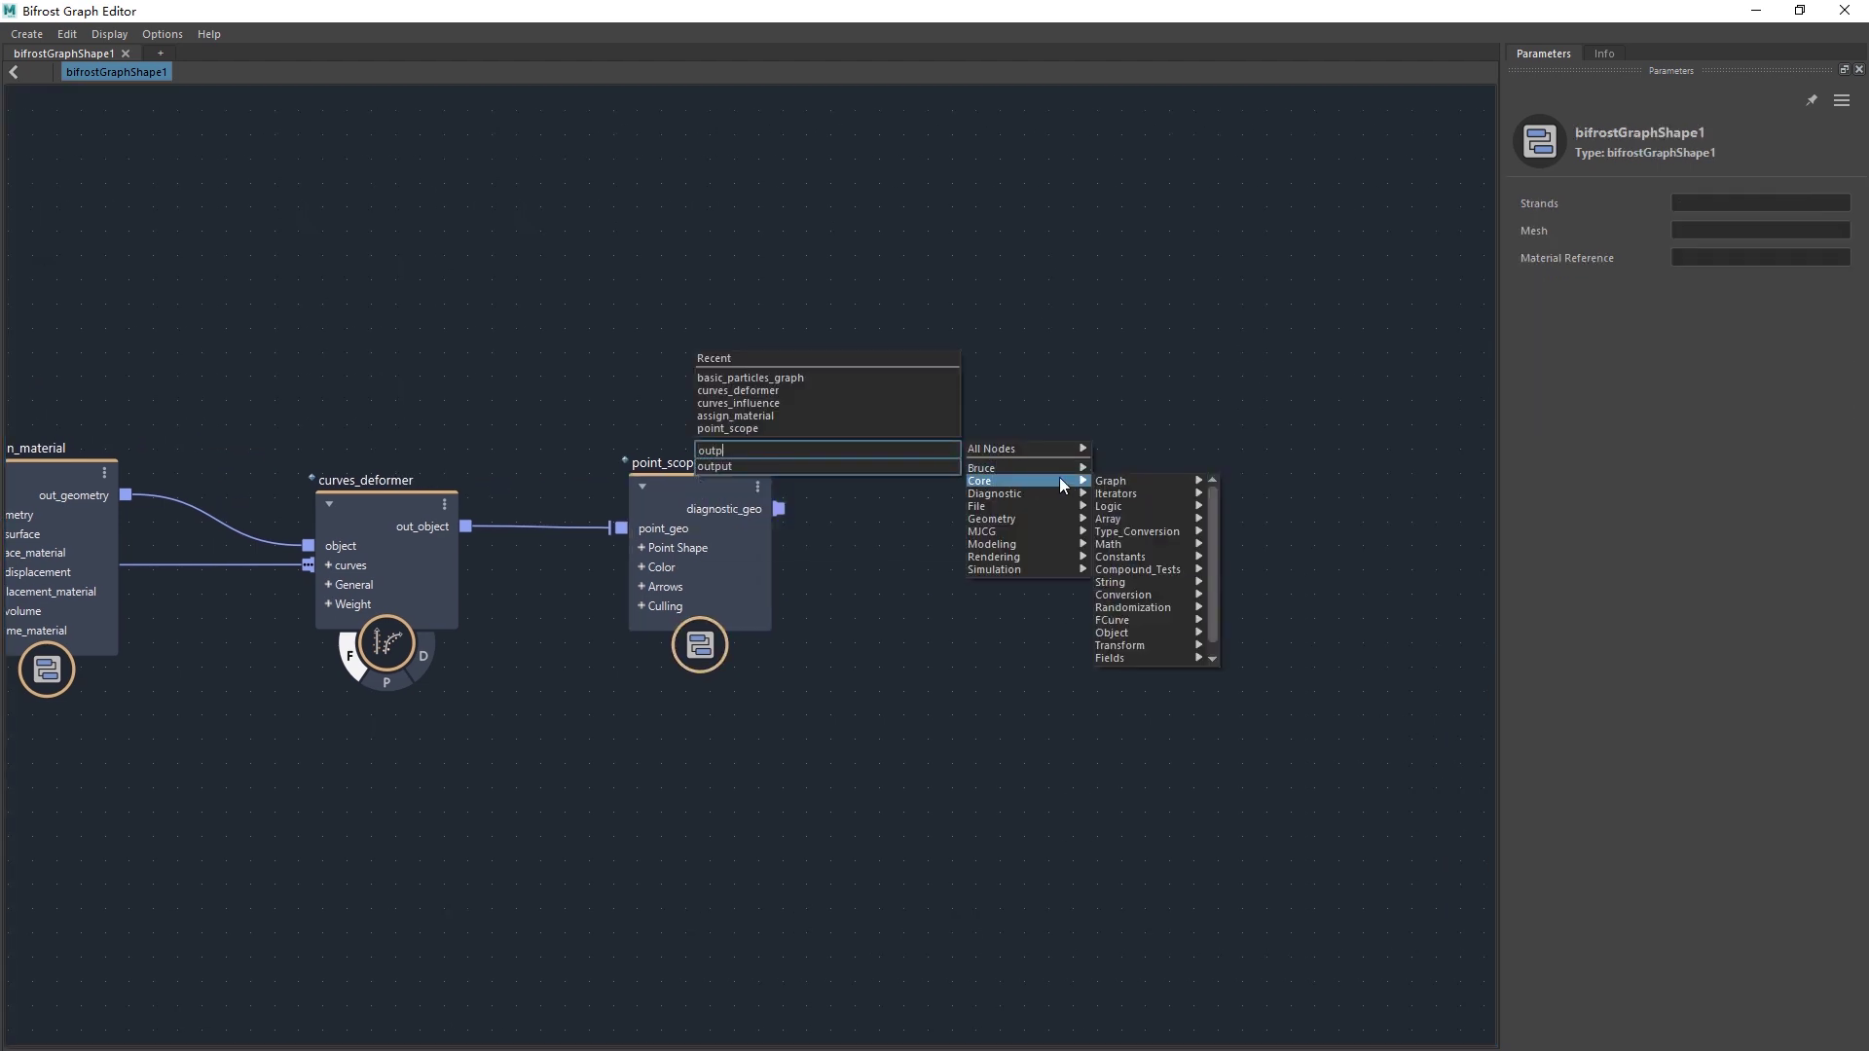
{"action": "key", "text": "Return"}
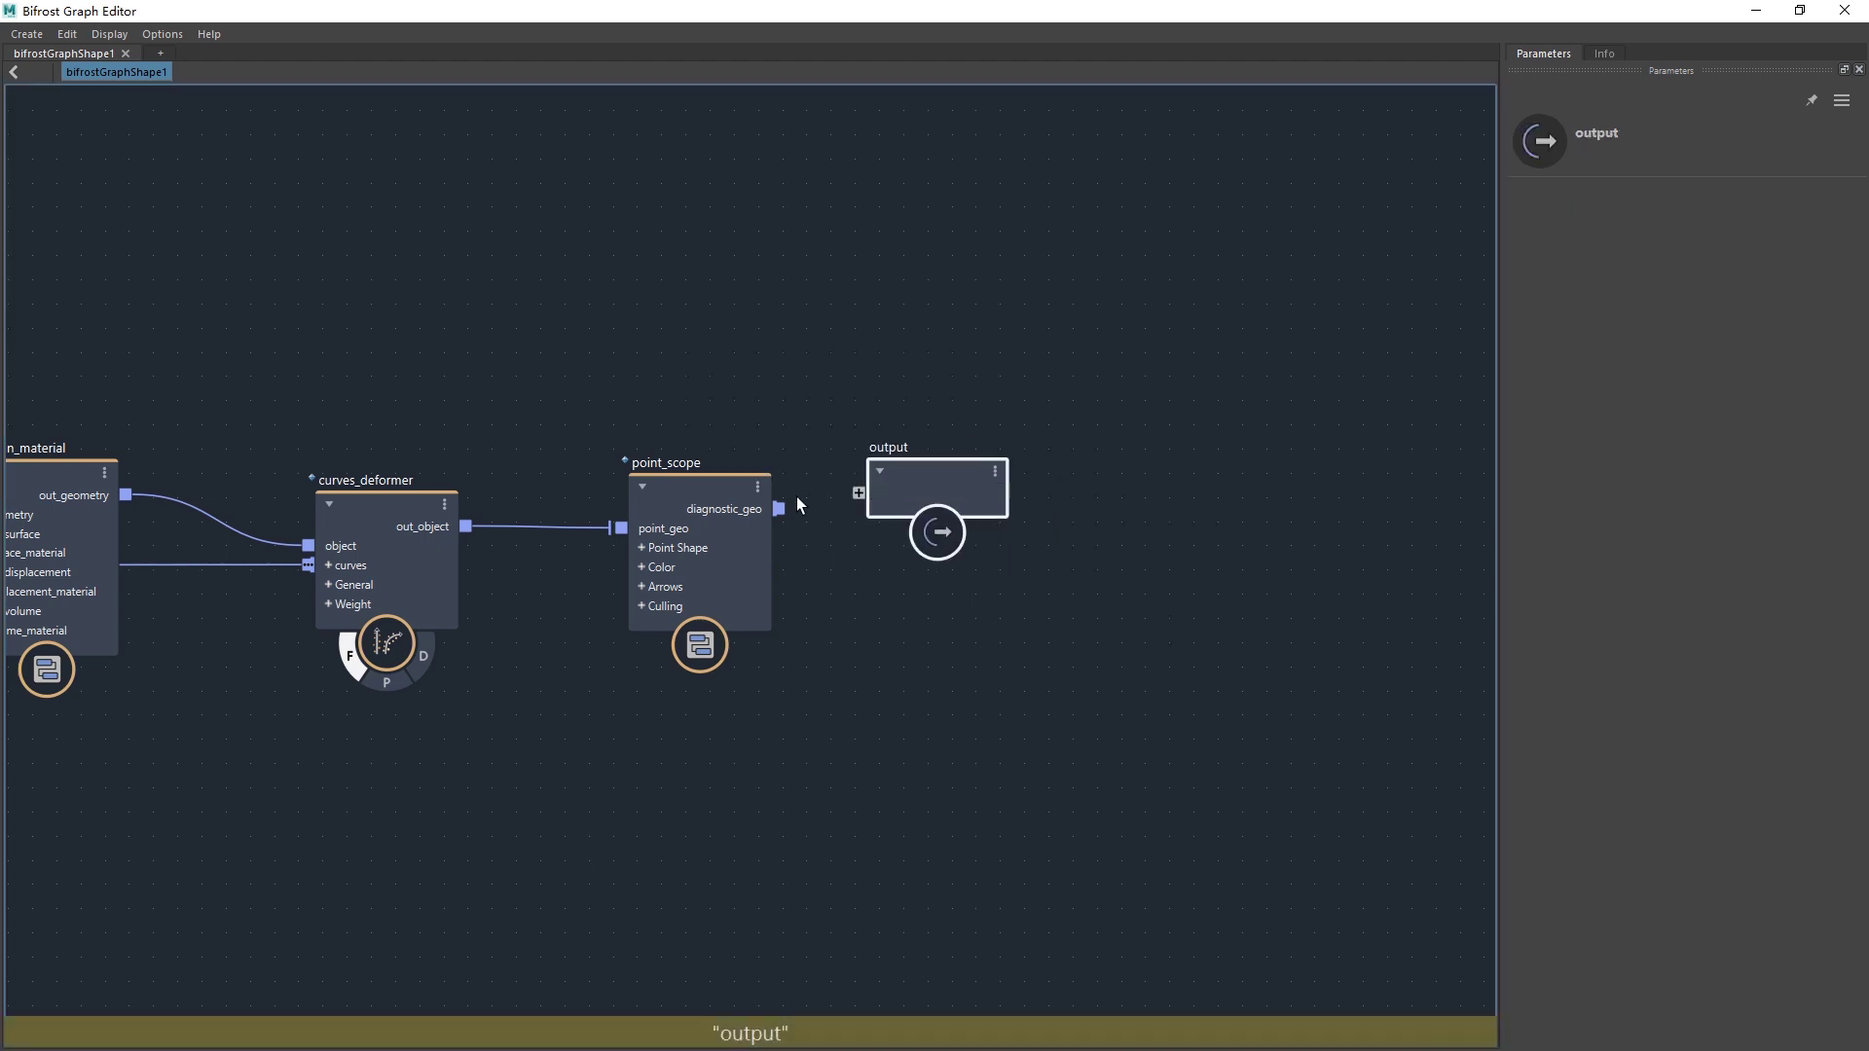
{"action": "left_click_drag", "start_coordinate": [779, 509], "coordinate": [882, 506]}
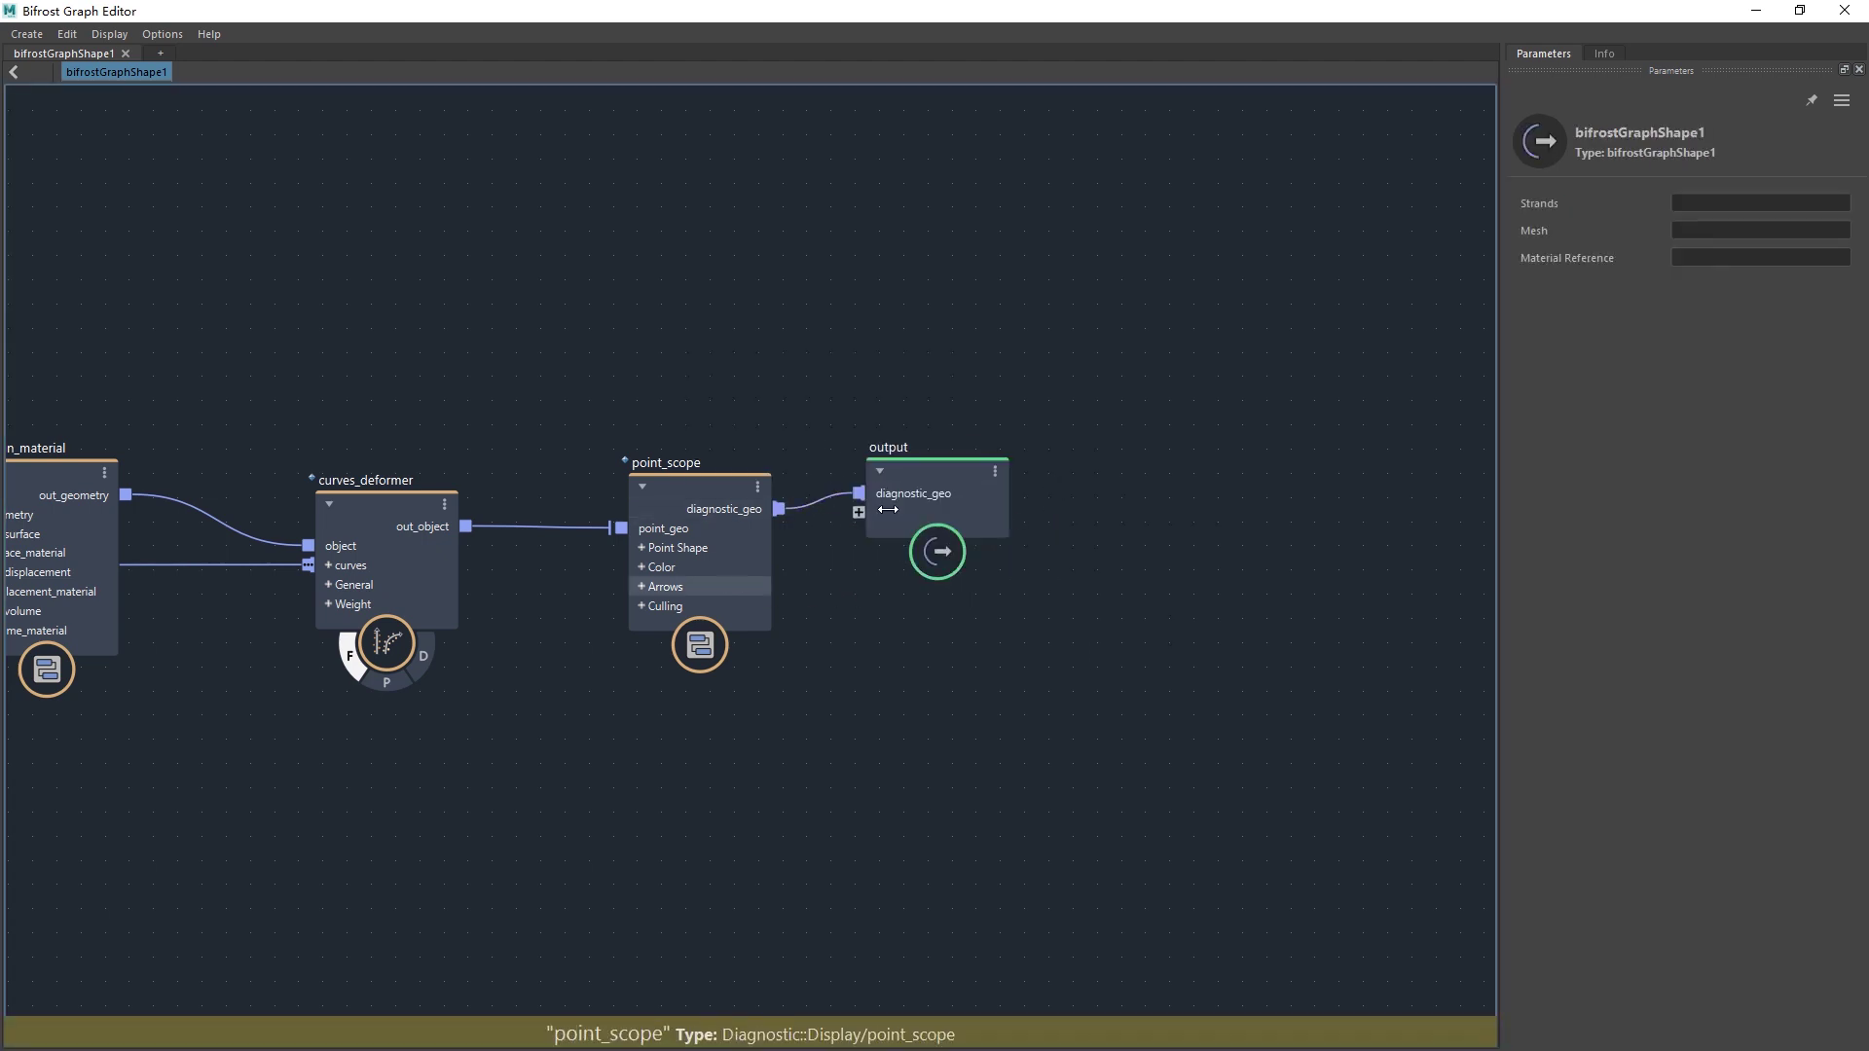
- Move the graph editor off the viewport, play the simulation and hide aiSkyDomeLight1
{"action": "left_click_drag", "start_coordinate": [1563, 11], "coordinate": [905, 691]}
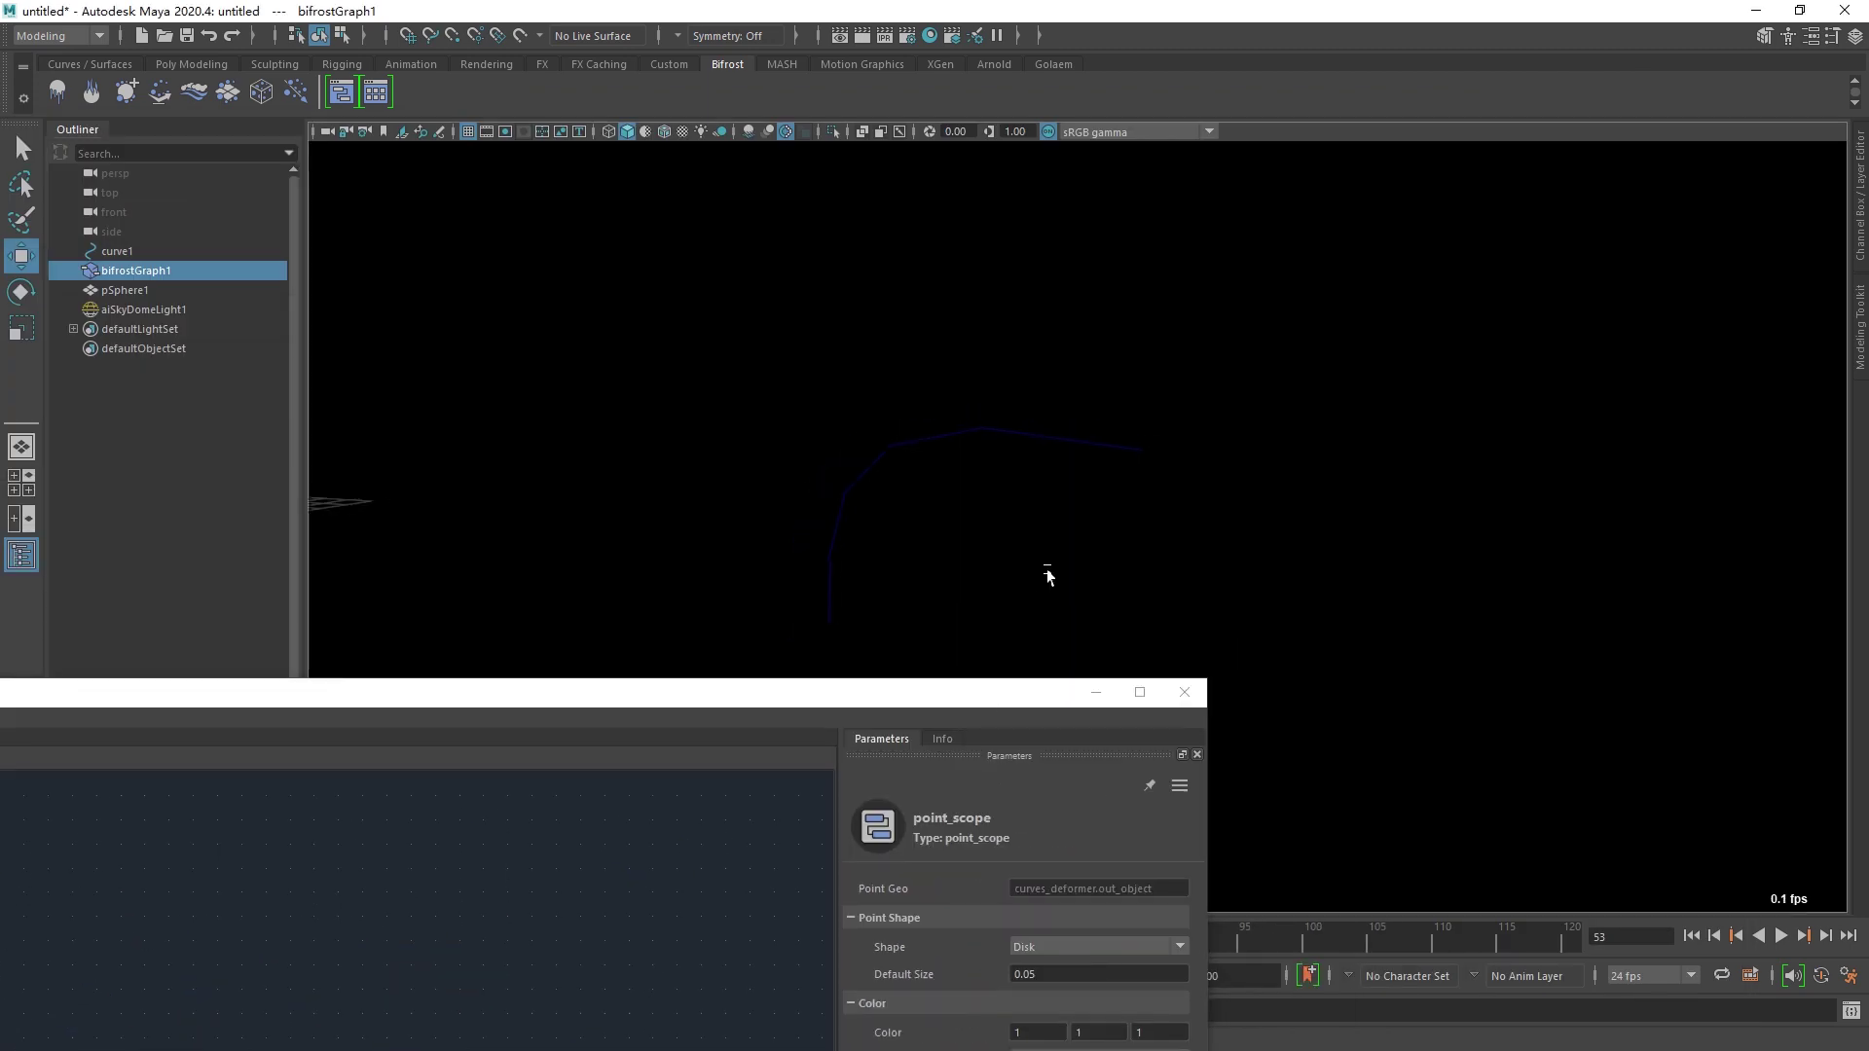
{"action": "key", "text": "alt+v"}
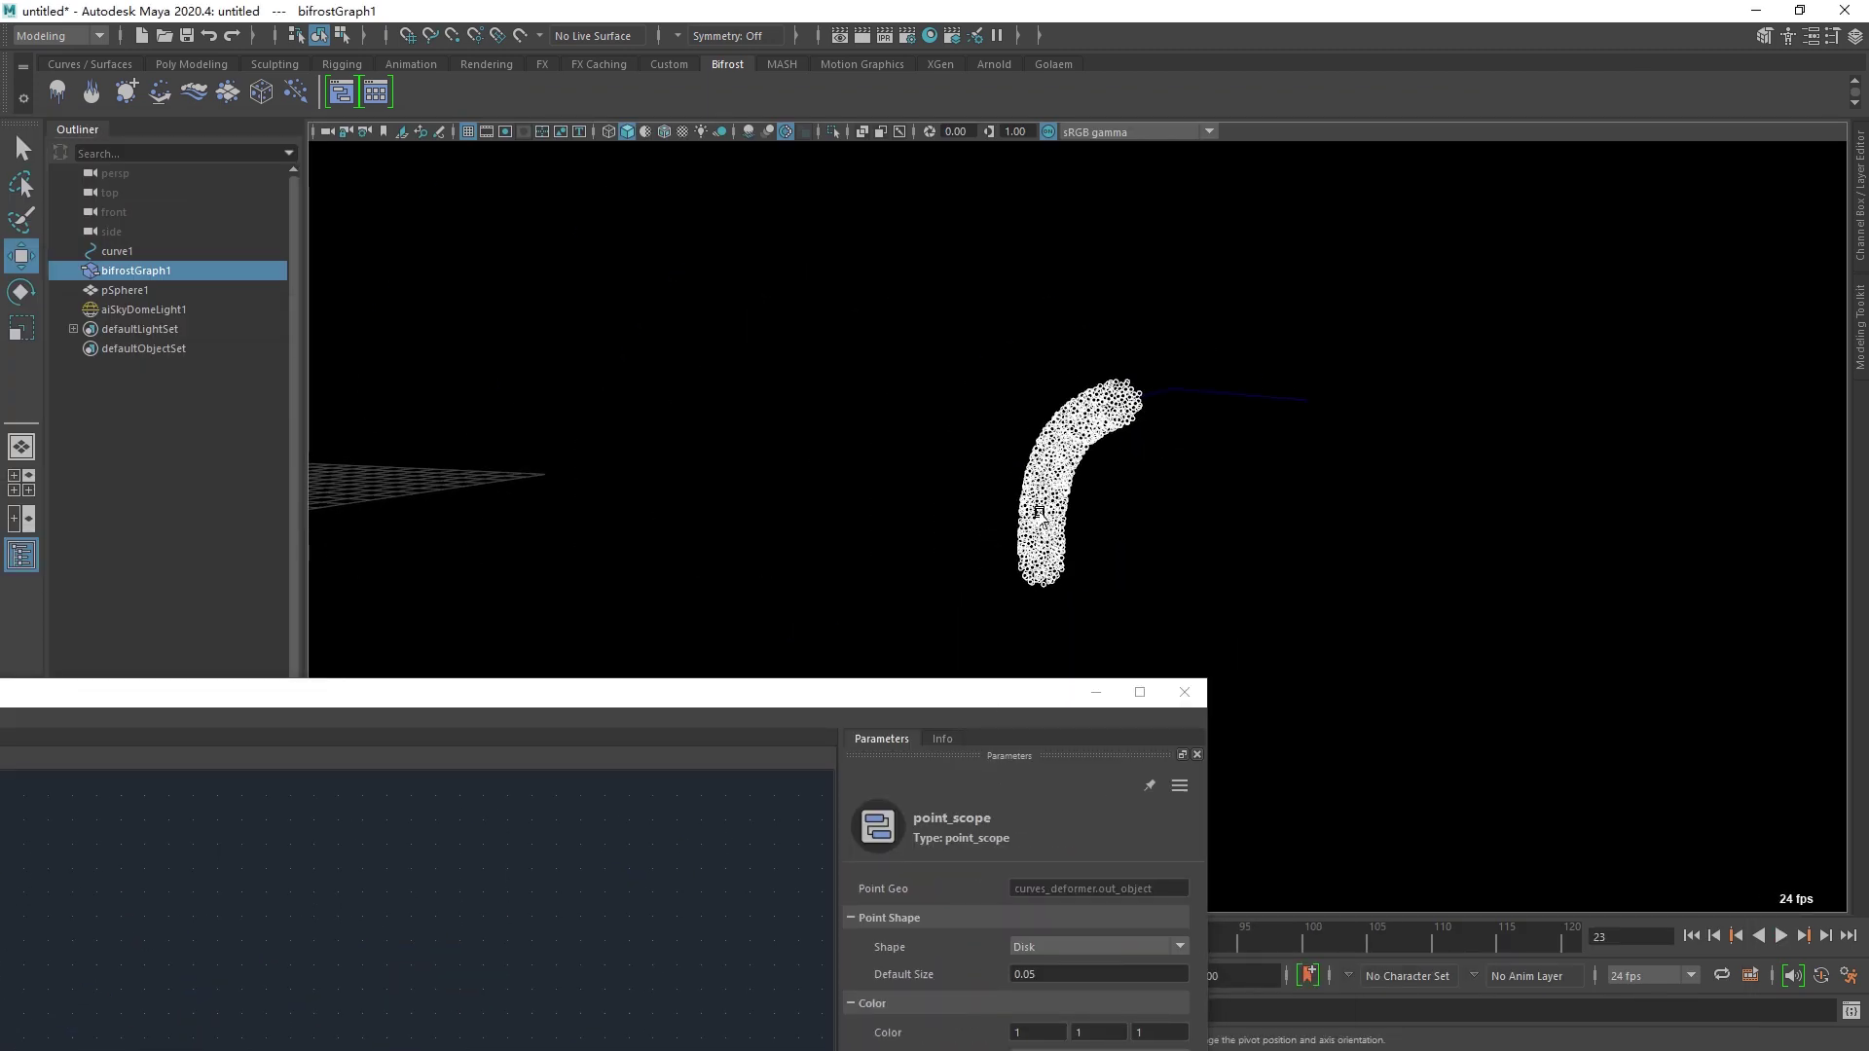
{"action": "left_click", "coordinate": [146, 308]}
{"action": "key", "text": "ctrl+h"}
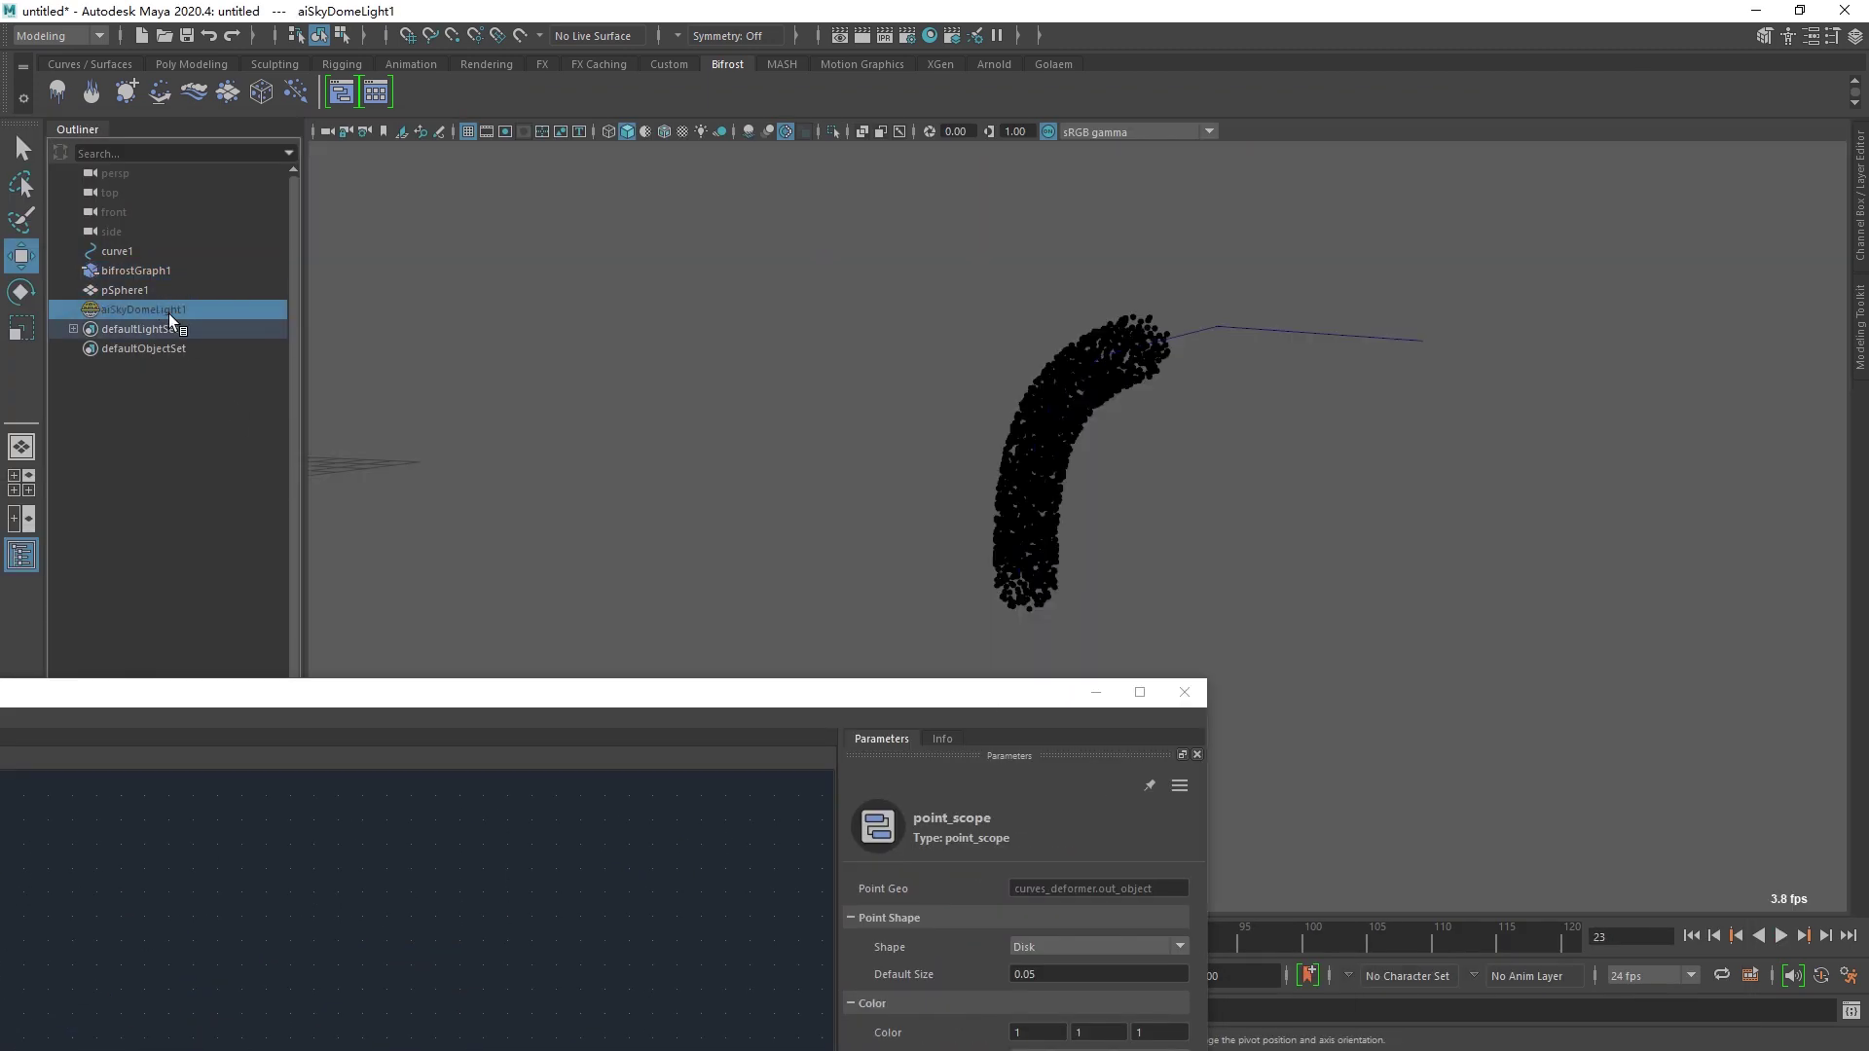
{"action": "left_click", "coordinate": [1064, 490]}
- Place the point_scope parameters beside the viewport and enable arrows using the point_velocity property
{"action": "left_click_drag", "start_coordinate": [951, 695], "coordinate": [551, 147]}
{"action": "left_click", "coordinate": [476, 695]}
{"action": "left_click", "coordinate": [273, 672]}
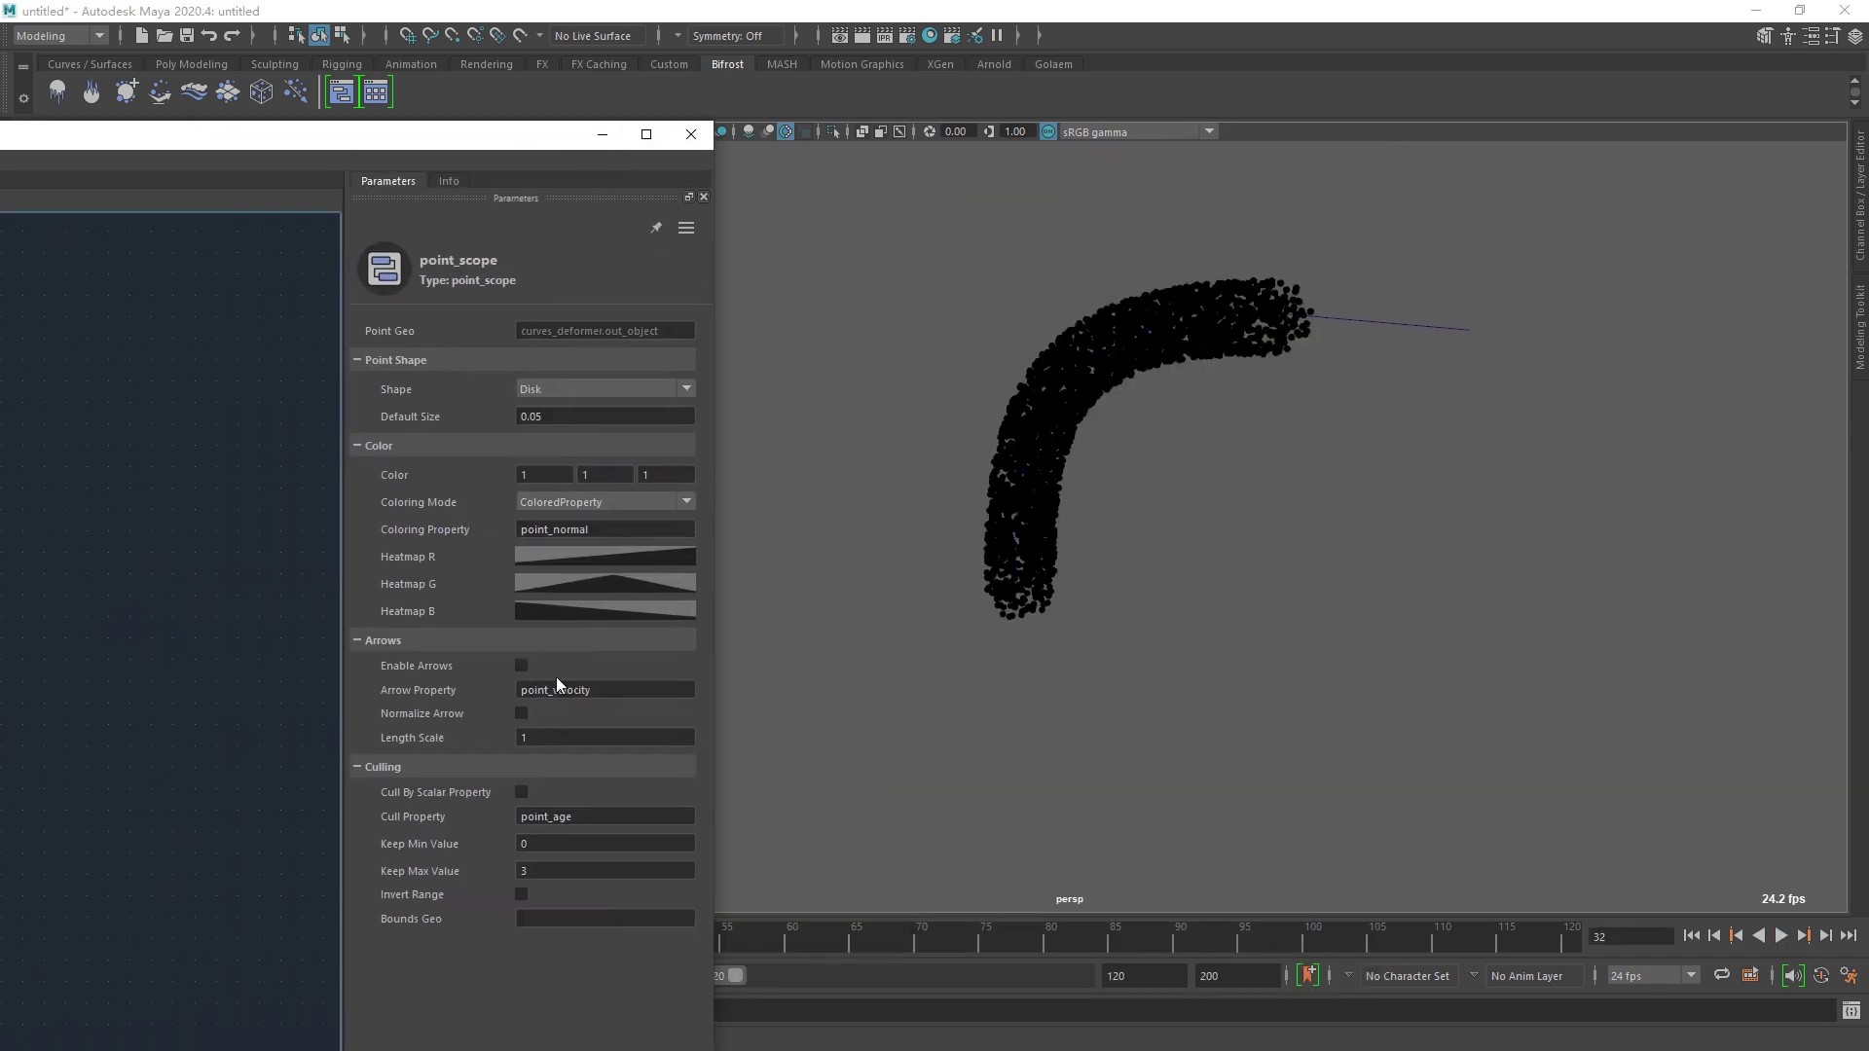
{"action": "left_click", "coordinate": [521, 666]}
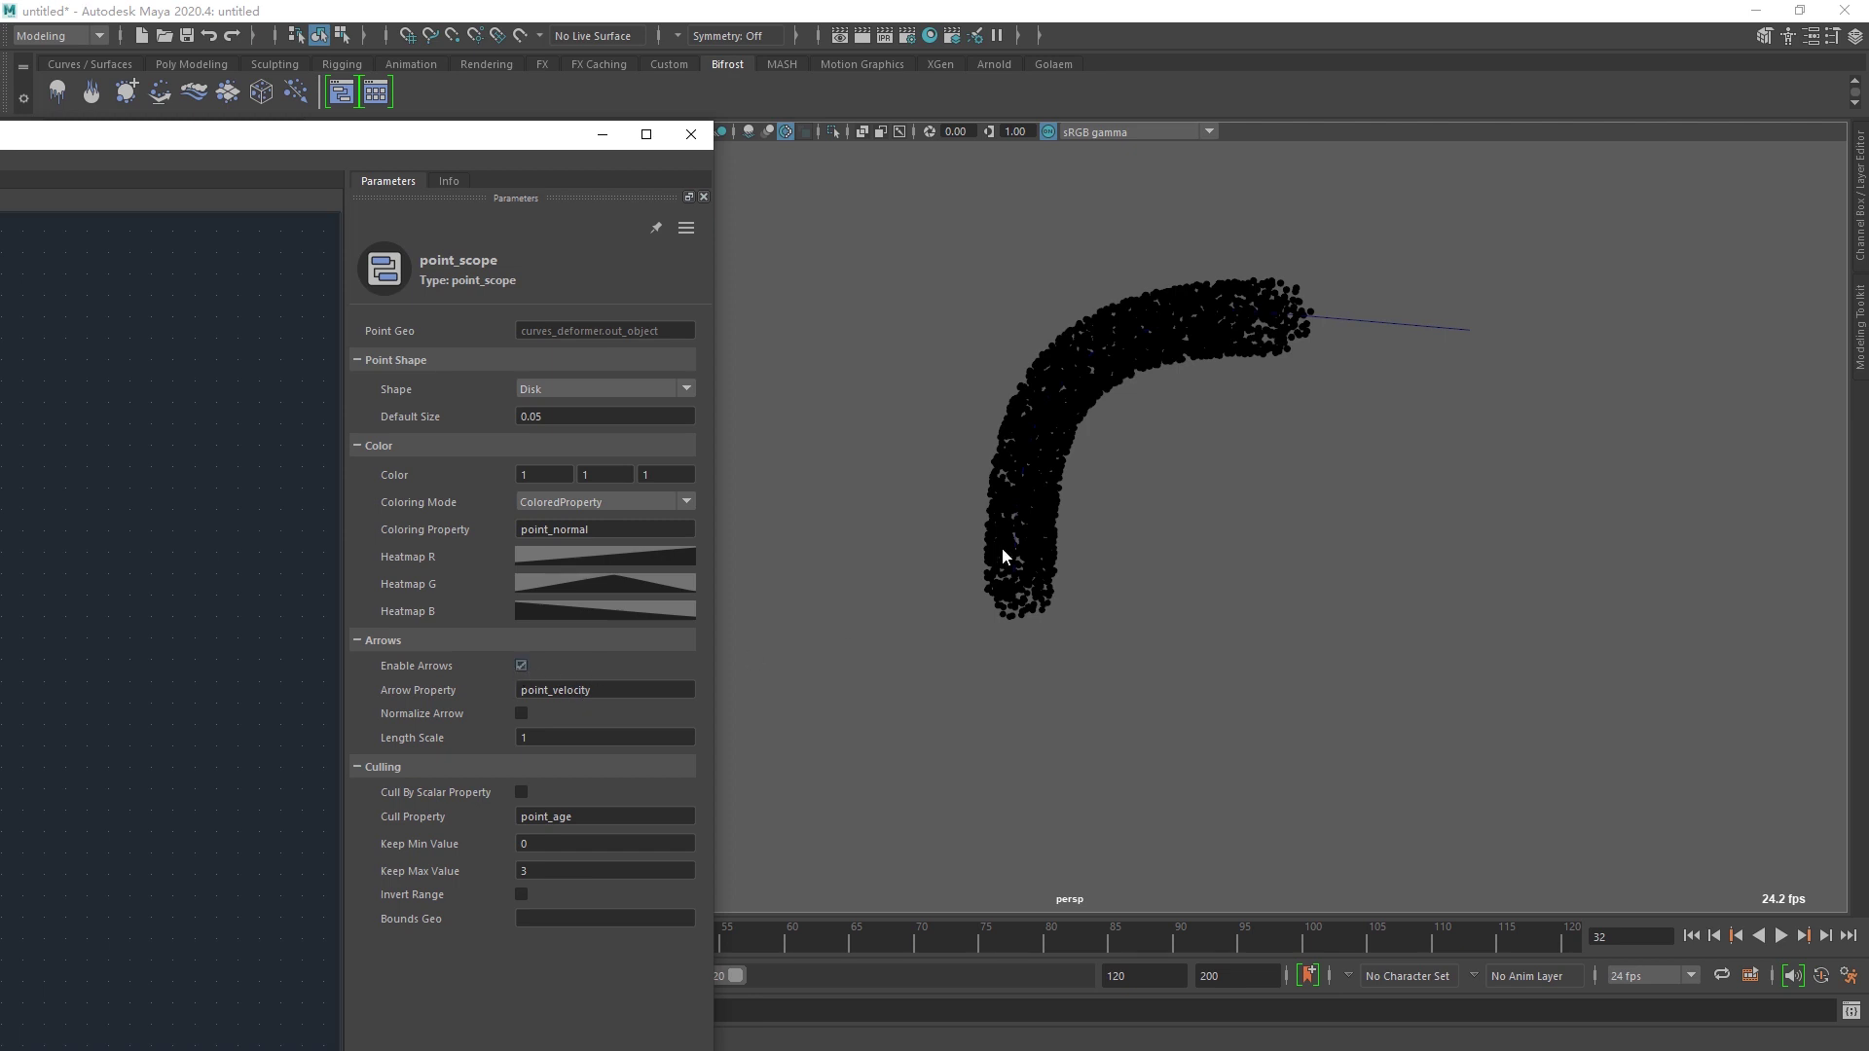
- Examine the velocity arrows on the particle tube close up in textured shading and play the simulation on to frame 47
{"action": "key", "text": "alt+v"}
{"action": "left_click_drag", "start_coordinate": [1043, 549], "coordinate": [1072, 450], "text": "alt"}
{"action": "key", "text": "Escape"}
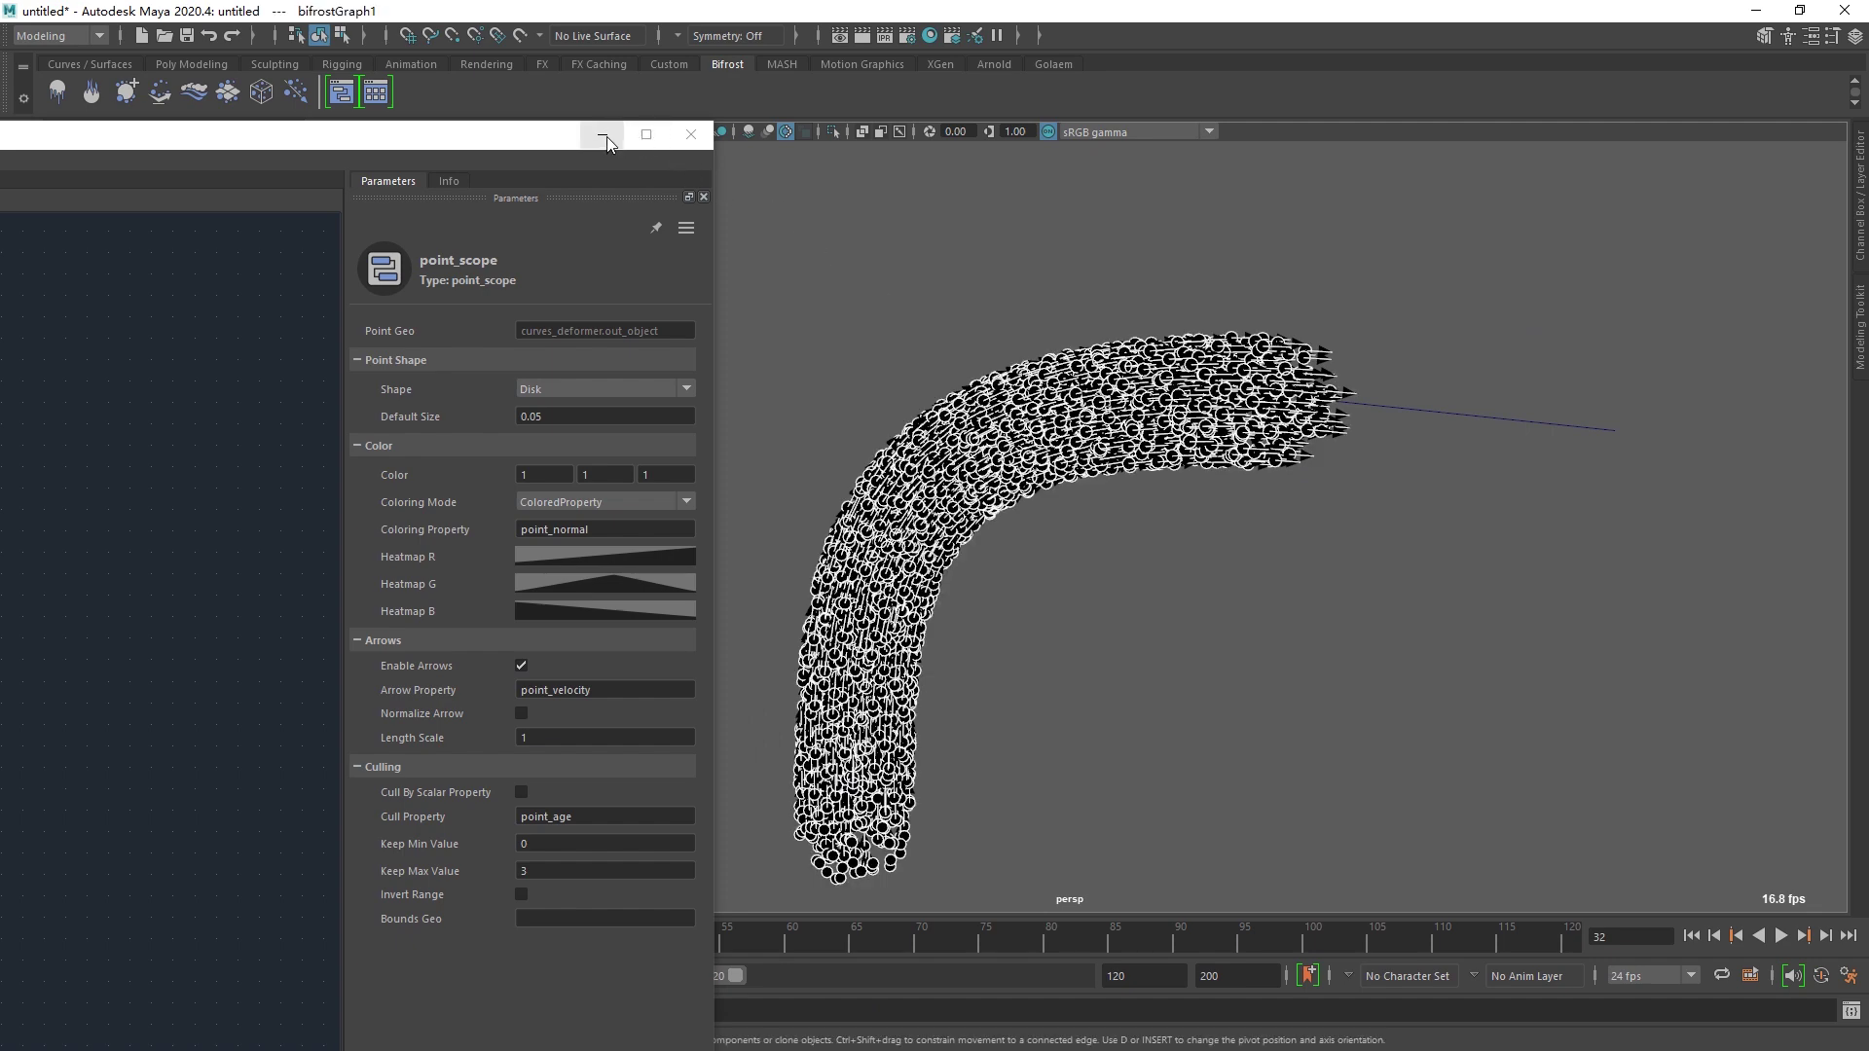
{"action": "key", "text": "6"}
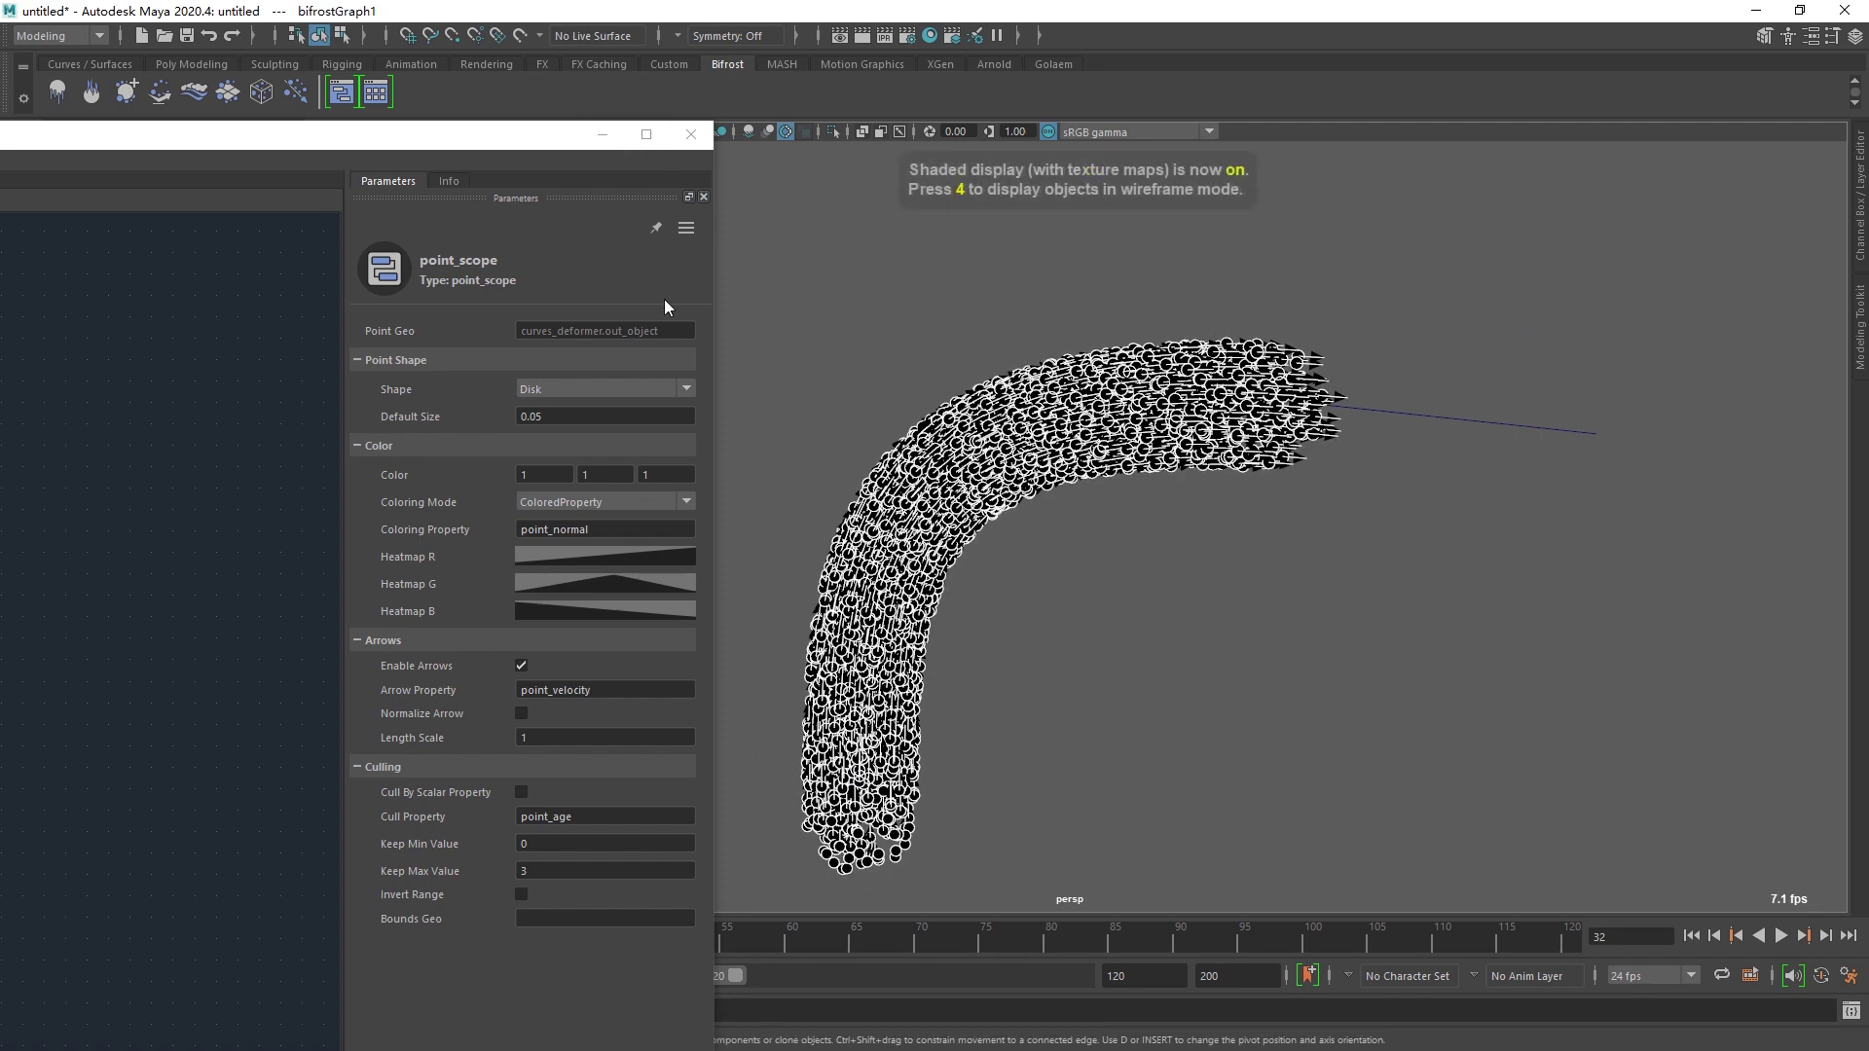
{"action": "left_click", "coordinate": [934, 279]}
{"action": "scroll", "coordinate": [964, 436], "scroll_direction": "down", "scroll_amount": 1}
{"action": "key", "text": "alt+v"}
{"action": "key", "text": "alt+v"}
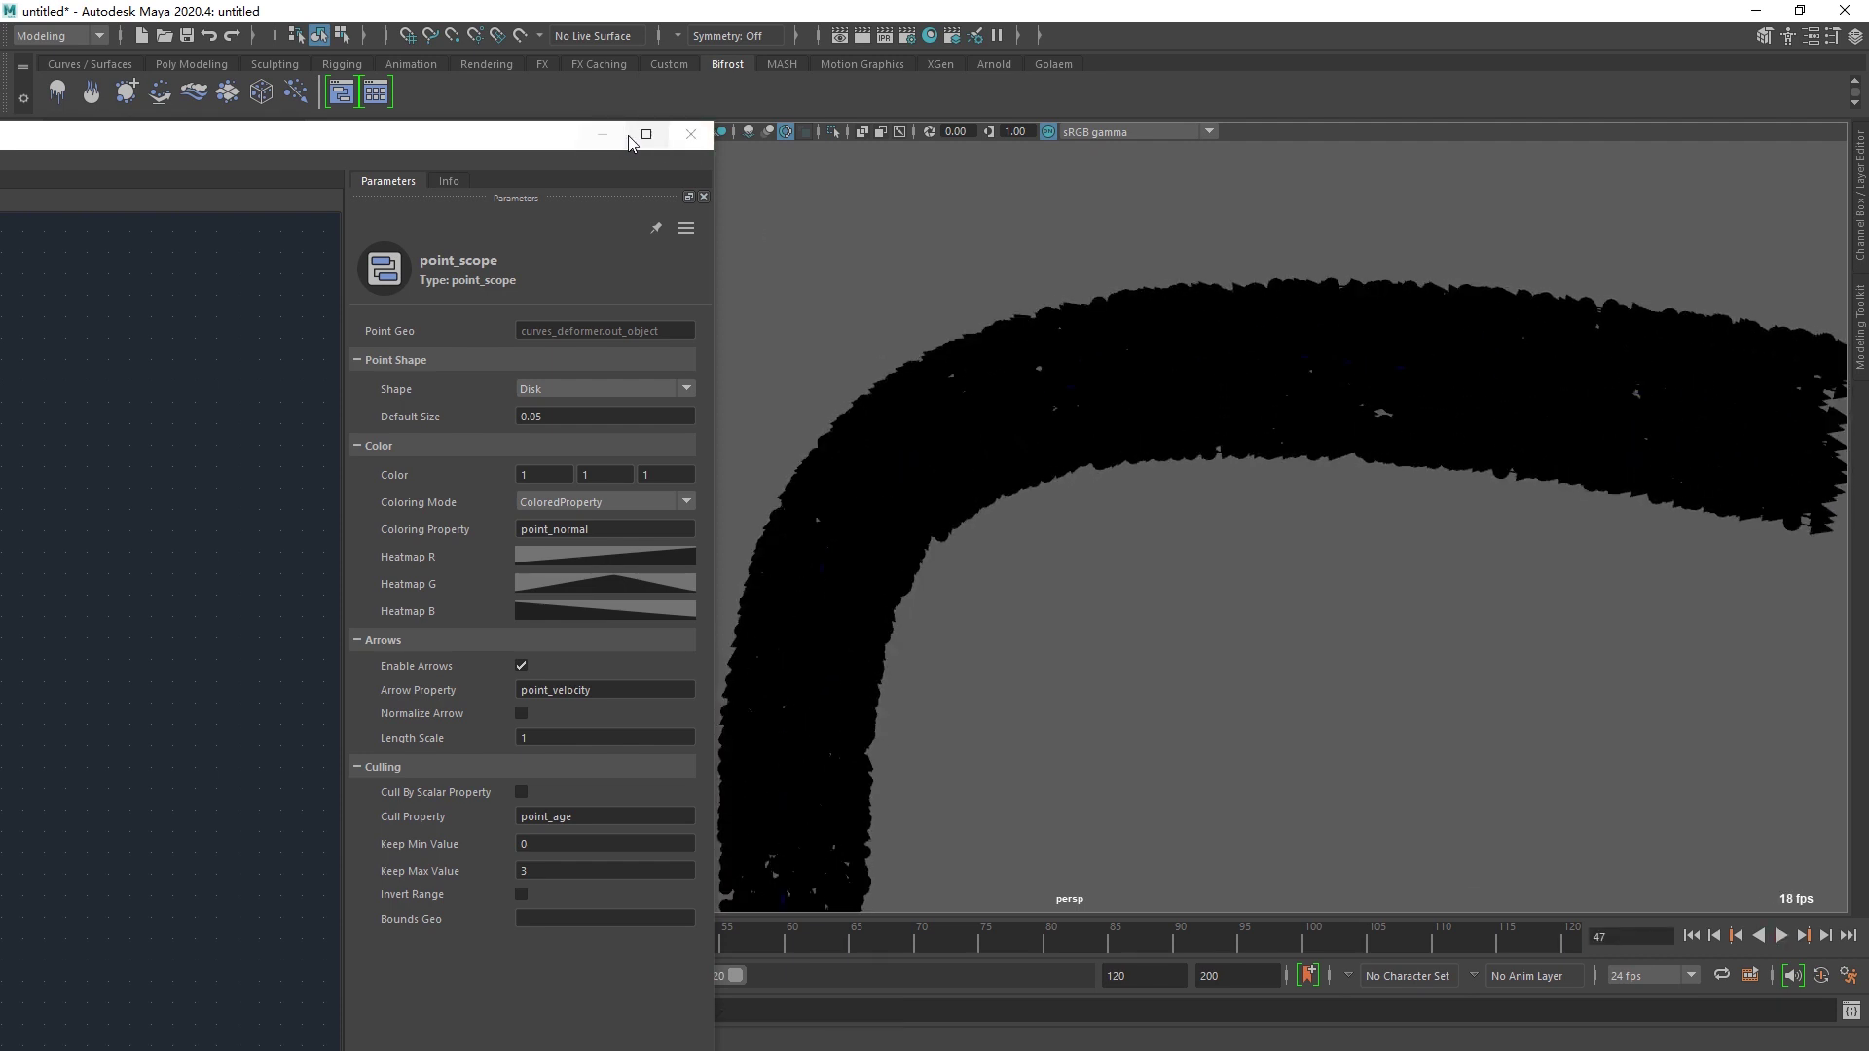
- Review point_scope's Coloring Mode options, keeping ColoredProperty, and maximize the graph editor to view the node network
{"action": "left_click", "coordinate": [563, 505]}
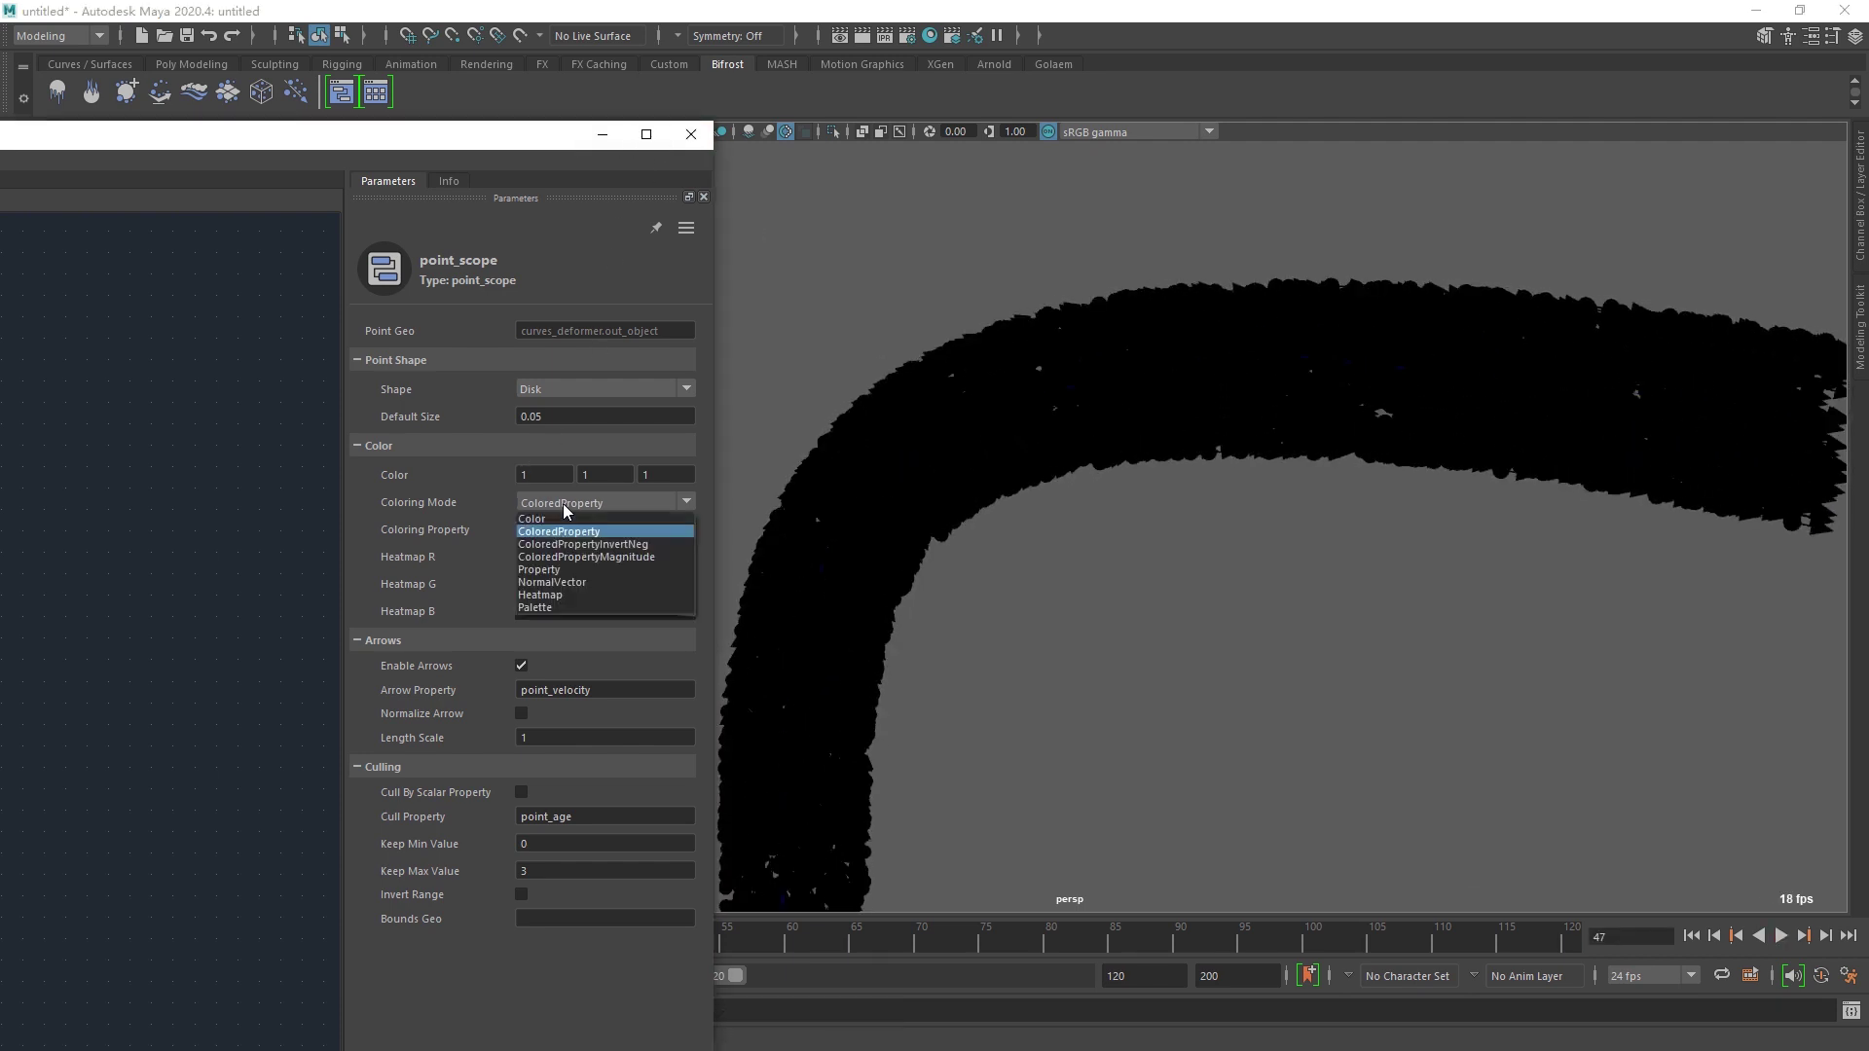
{"action": "left_click", "coordinate": [566, 508]}
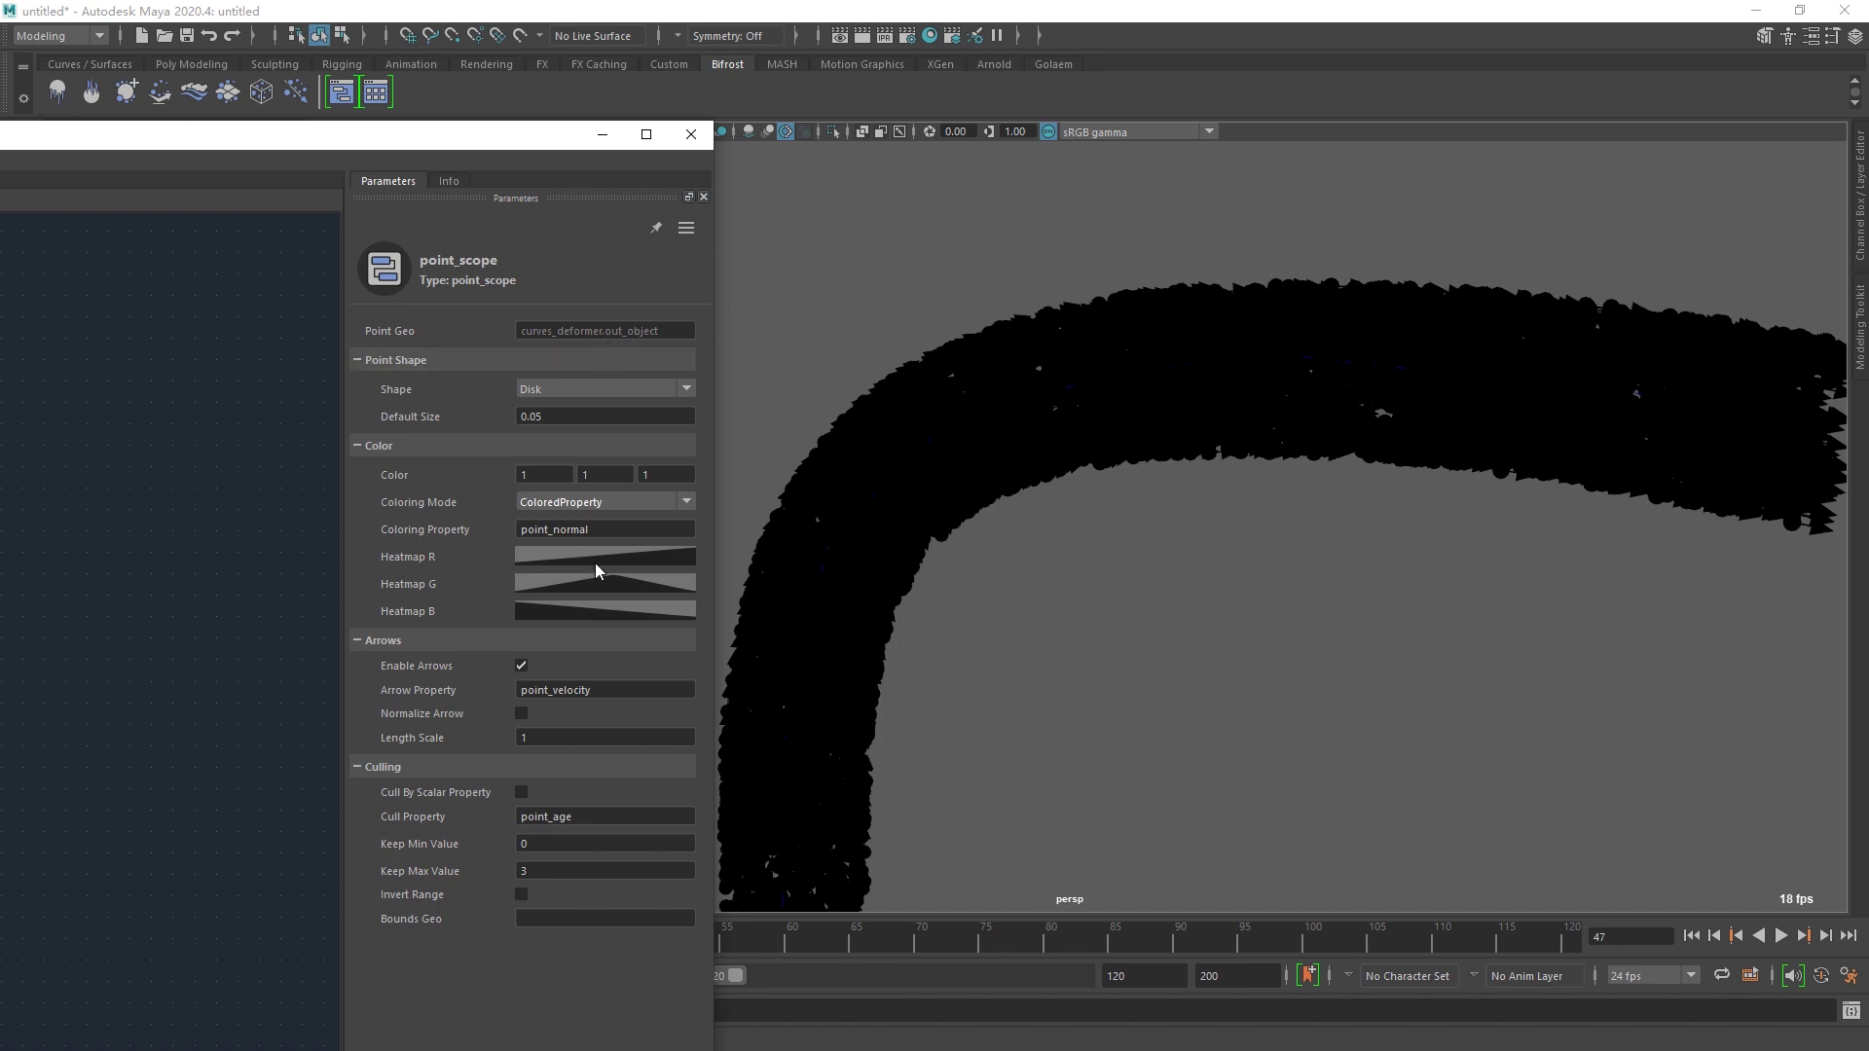
{"action": "left_click", "coordinate": [647, 136]}
{"action": "scroll", "coordinate": [545, 486], "scroll_direction": "down", "scroll_amount": 3}
{"action": "middle_click_drag", "start_coordinate": [487, 634], "coordinate": [793, 666], "text": "alt"}
{"action": "scroll", "coordinate": [793, 666], "scroll_direction": "up", "scroll_amount": 2}
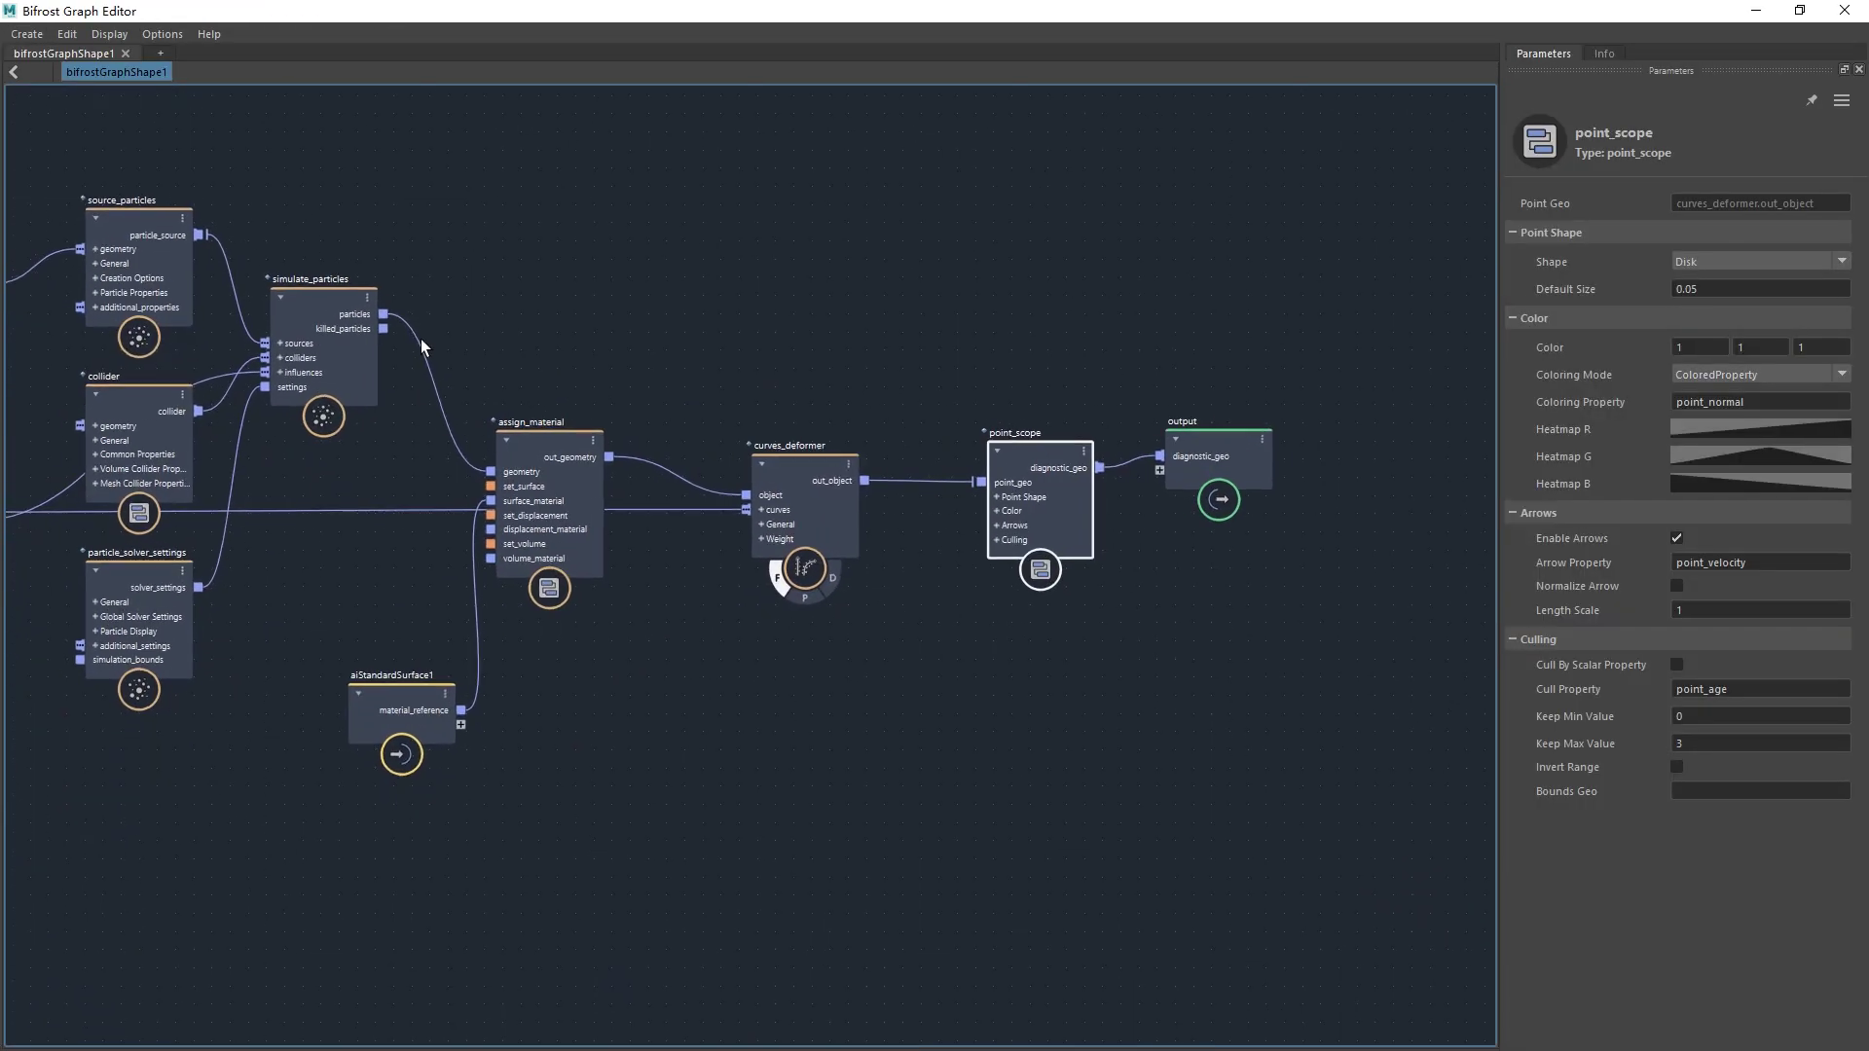